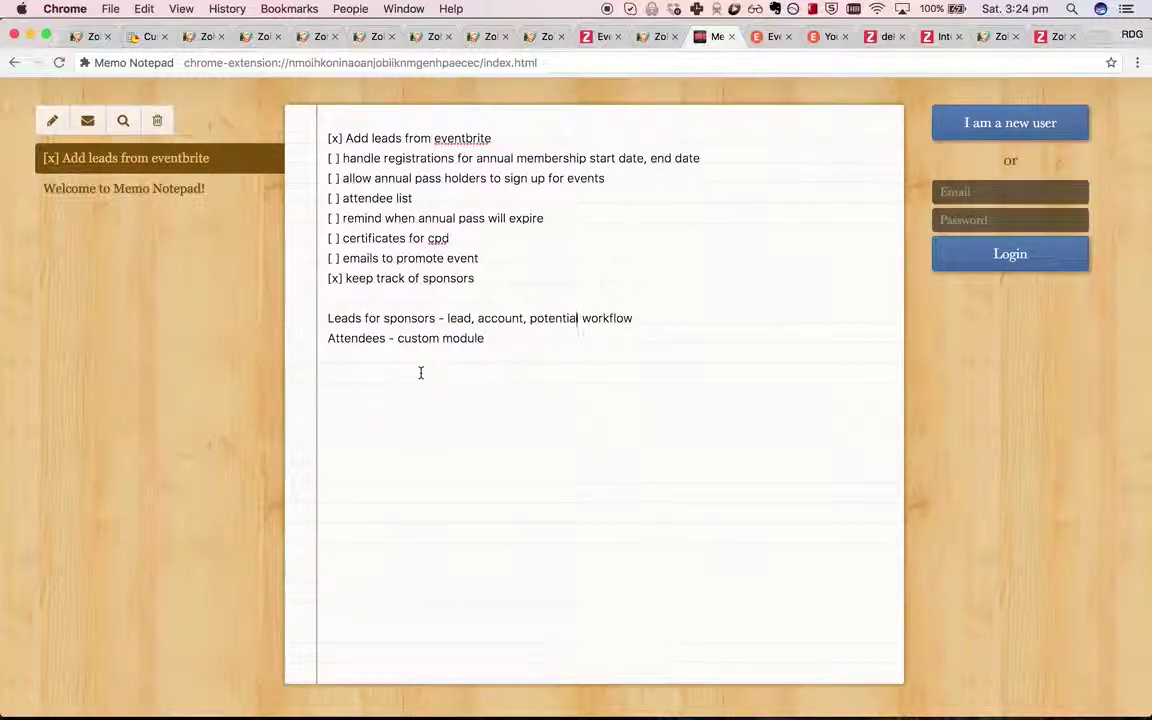
Highlight the annual membership wording in the note and check the Attendees module layout in Zoho CRM.
drag(476, 158, 601, 156)
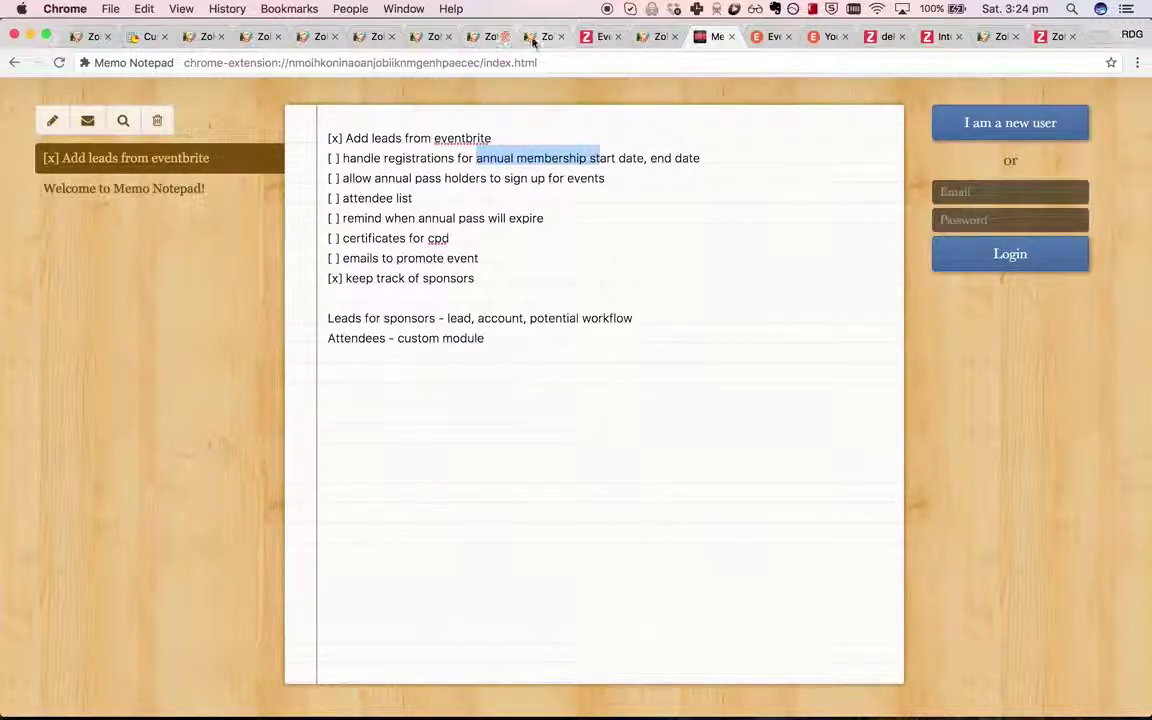
click(652, 36)
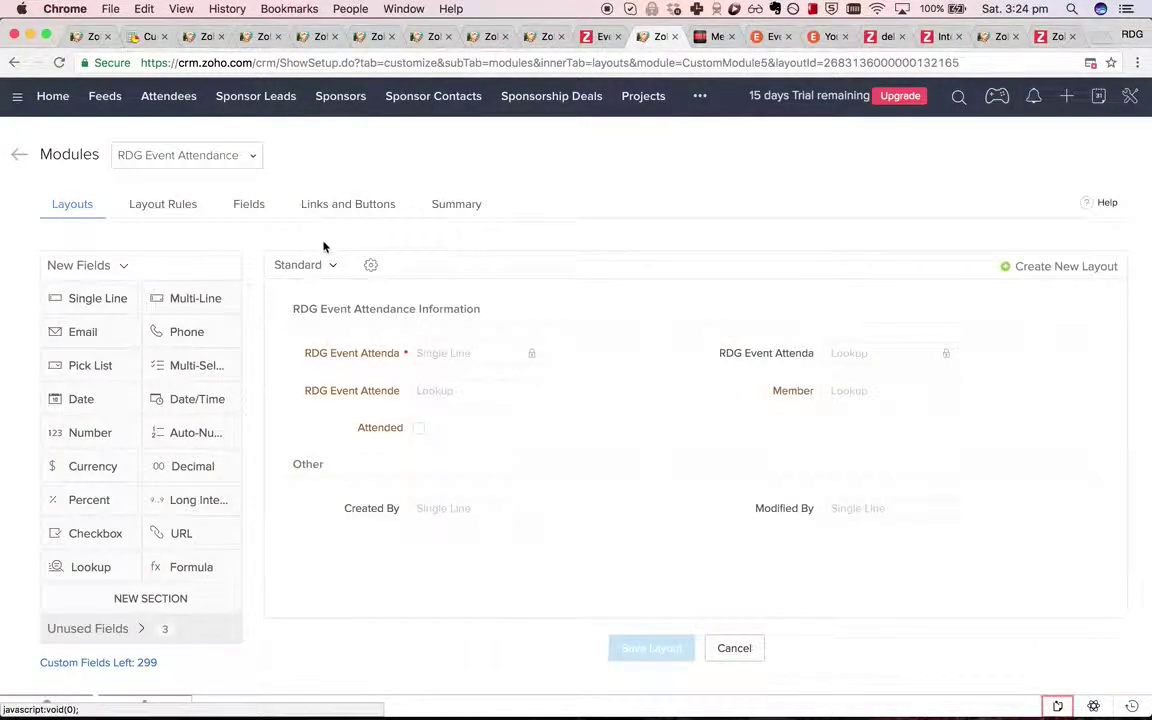
click(300, 265)
click(213, 160)
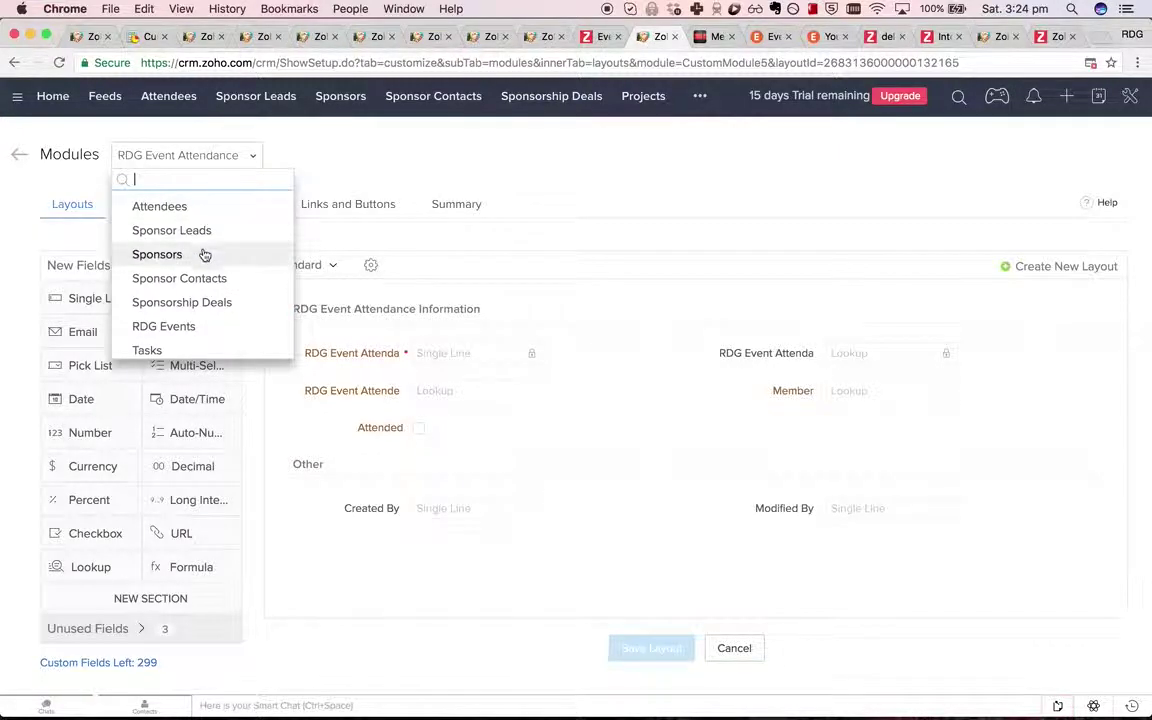
click(203, 209)
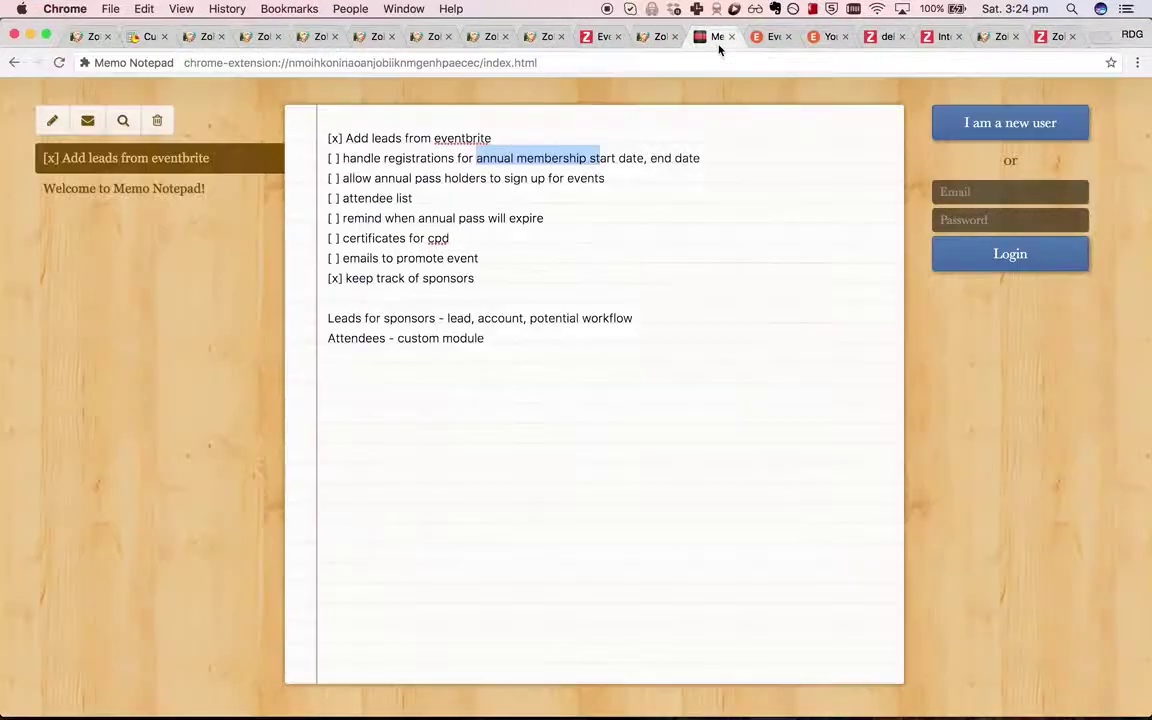
Tick the annual-membership registrations to-do with an x in Memo Notepad.
click(718, 37)
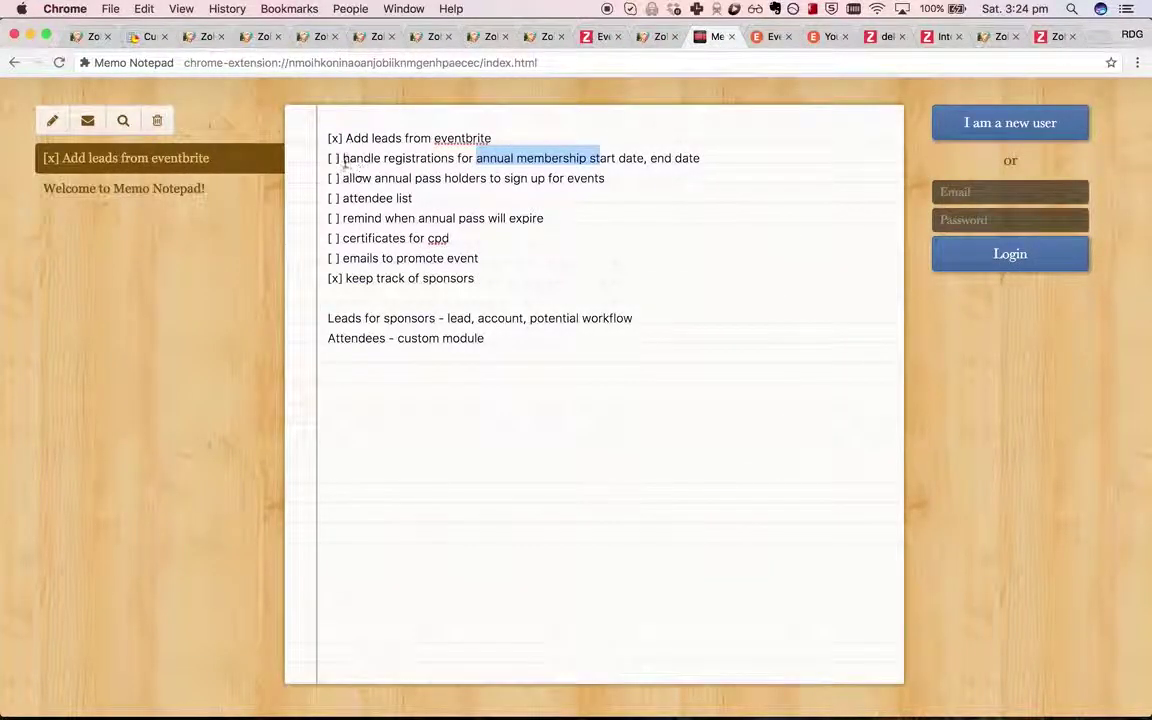
click(672, 127)
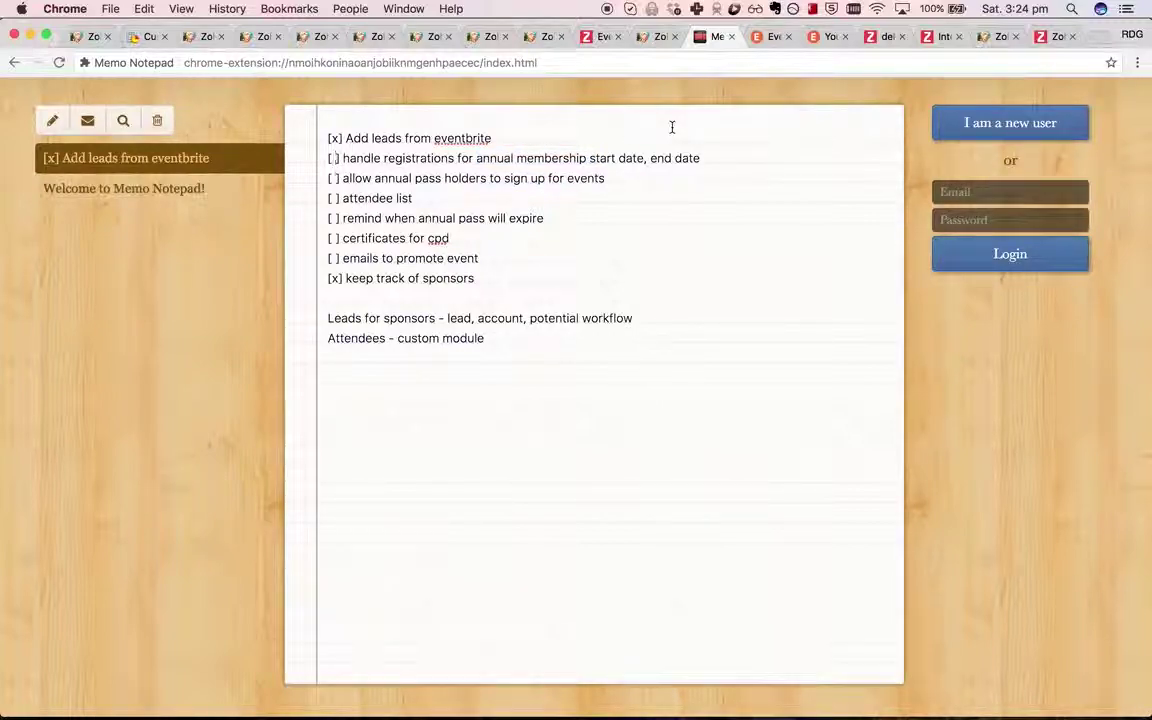
text(x)
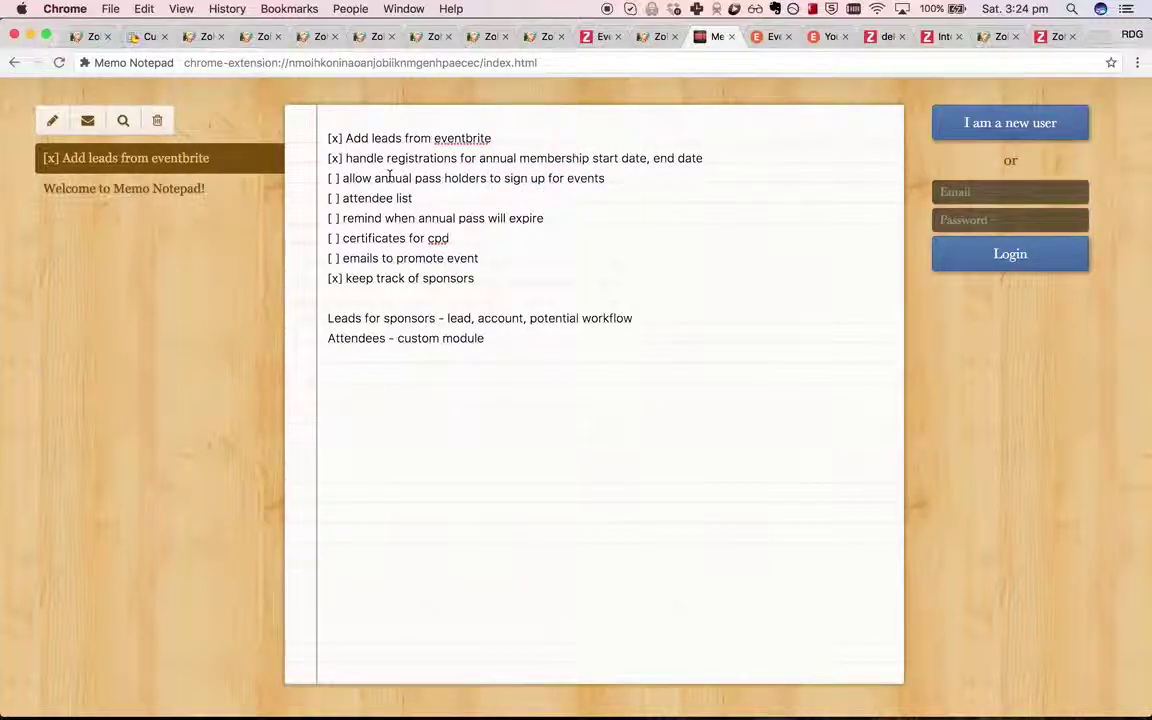
click(337, 218)
key(BackSpace)
text(x)
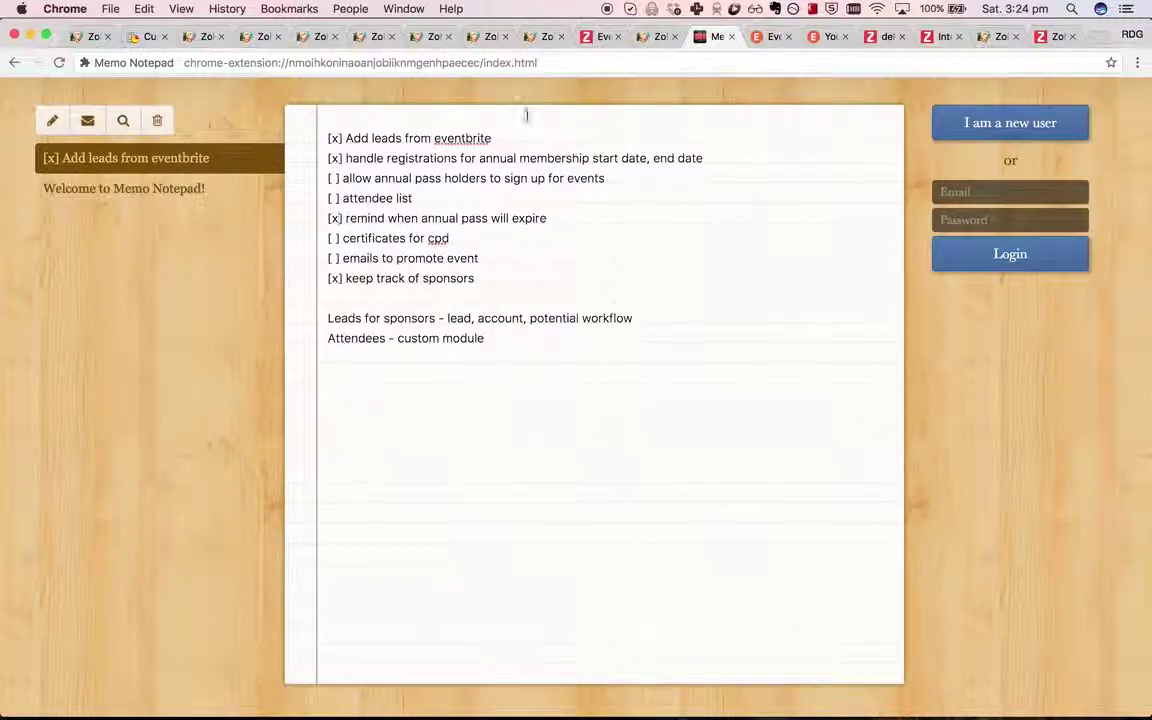
key(BackSpace)
From Setup > Workflow Rules, create a Members rule named 'Annual Pass About to Expire'.
click(652, 38)
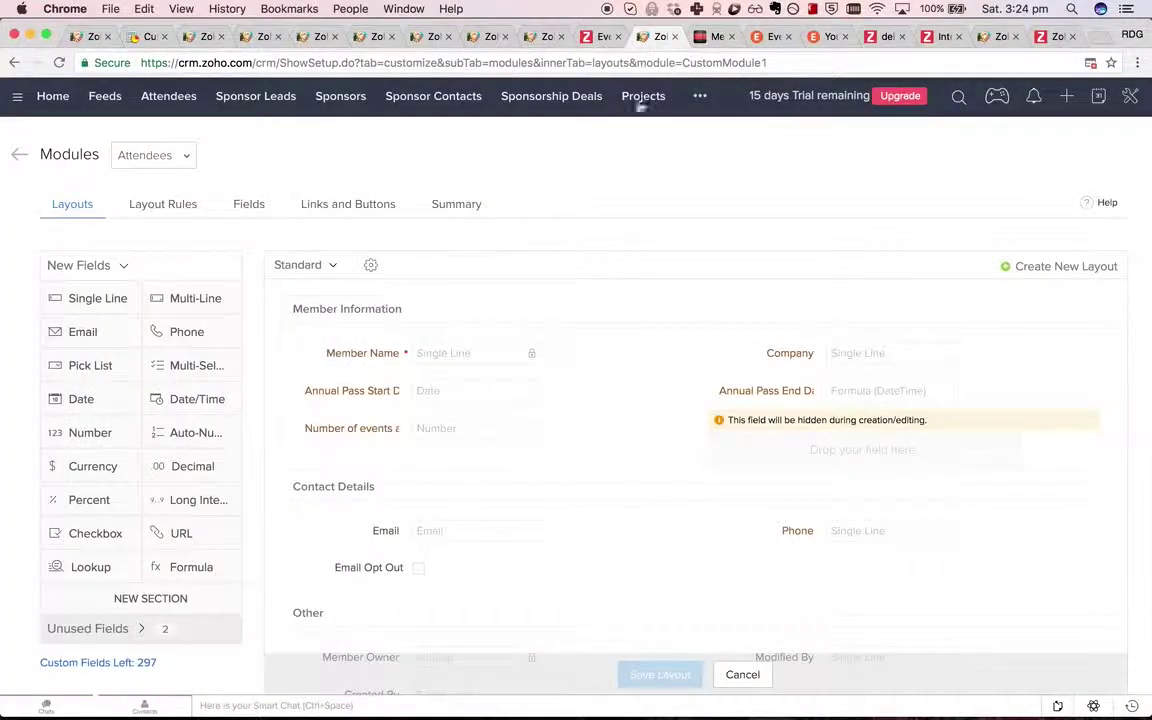
click(1130, 96)
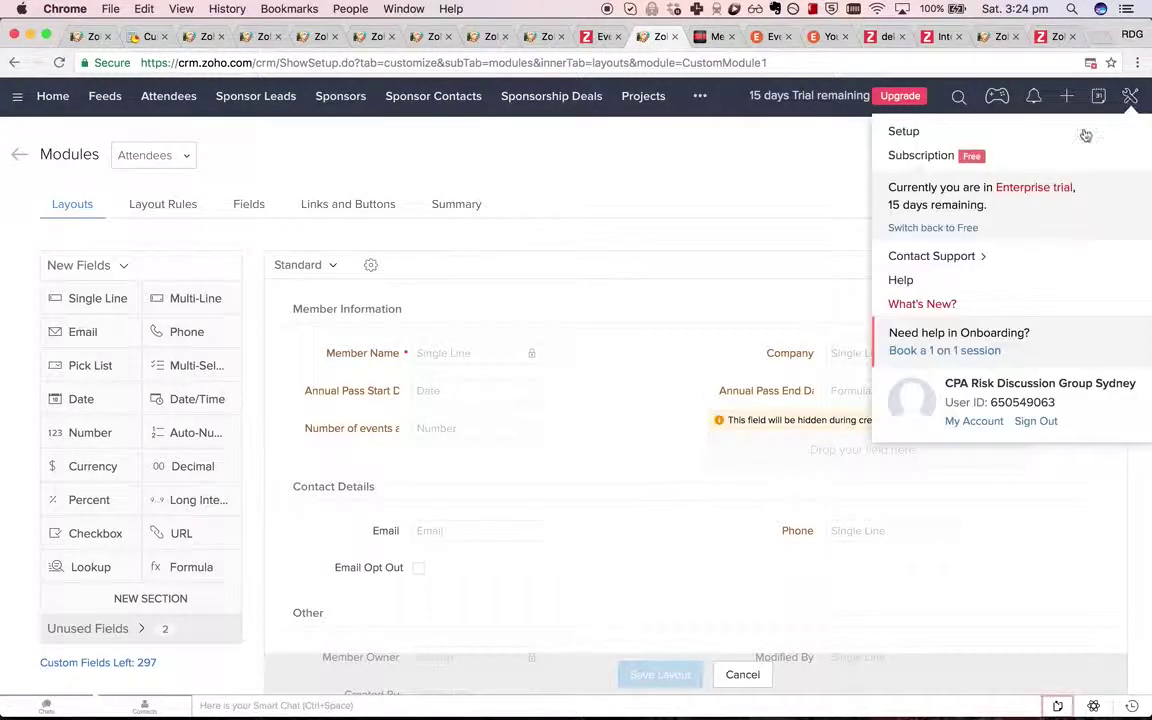
click(905, 129)
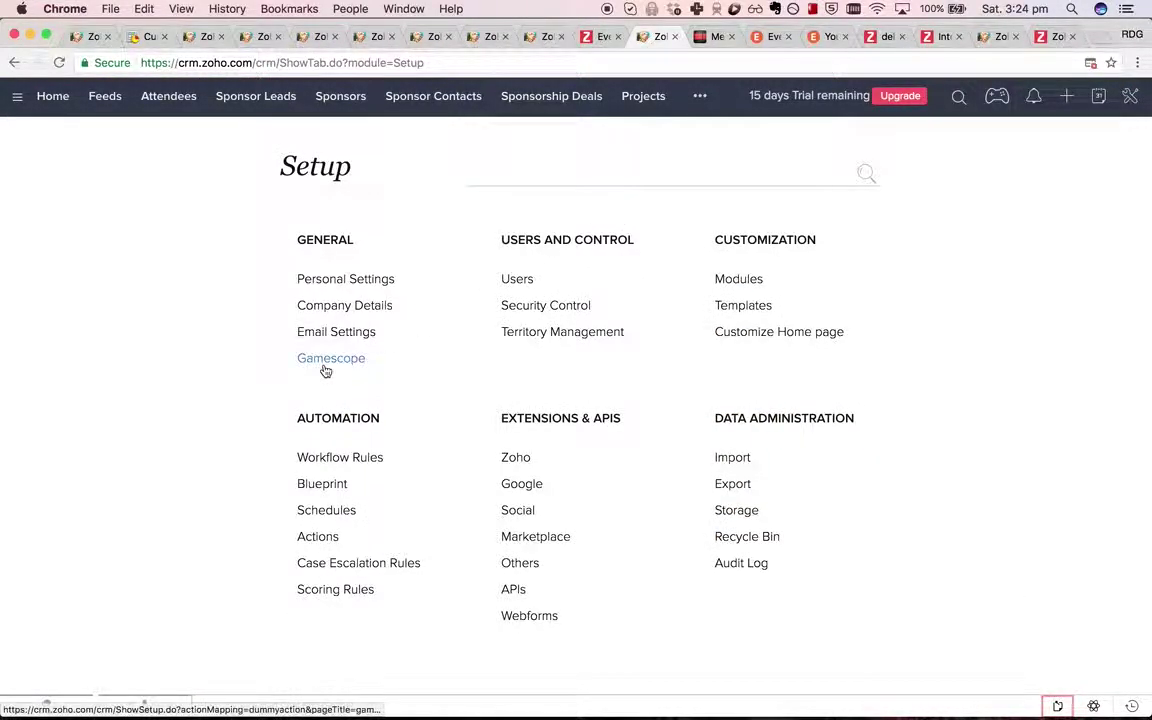
click(372, 461)
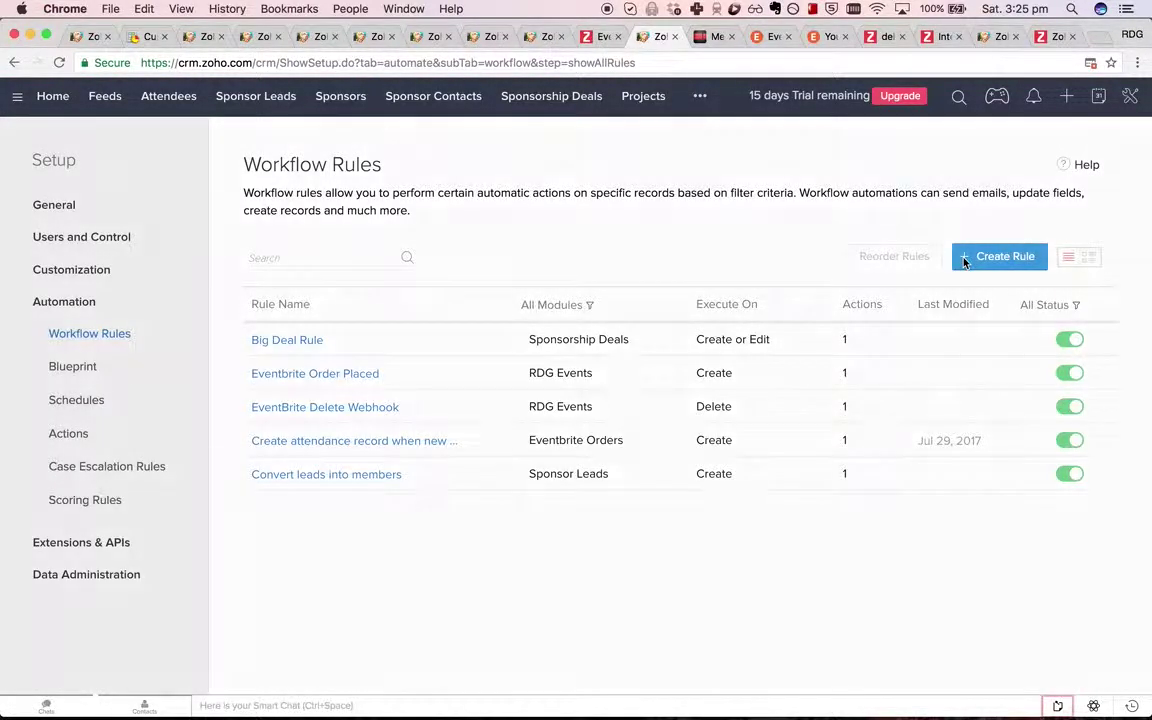
click(970, 257)
click(557, 162)
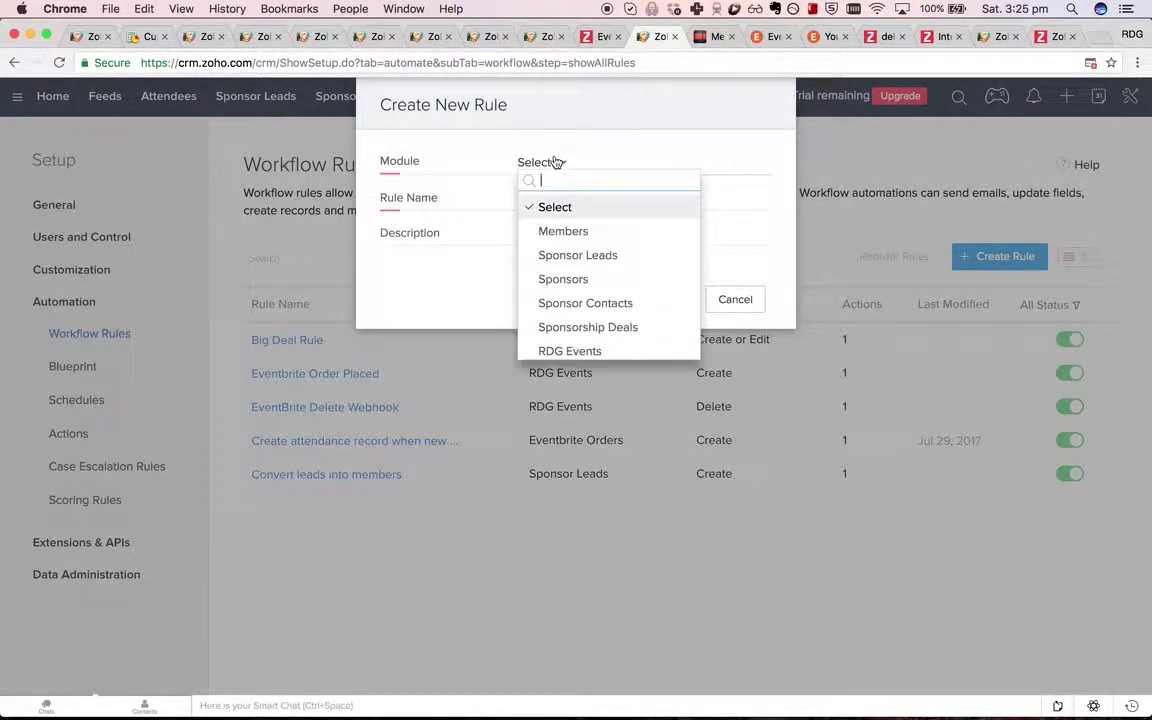
click(590, 230)
click(601, 198)
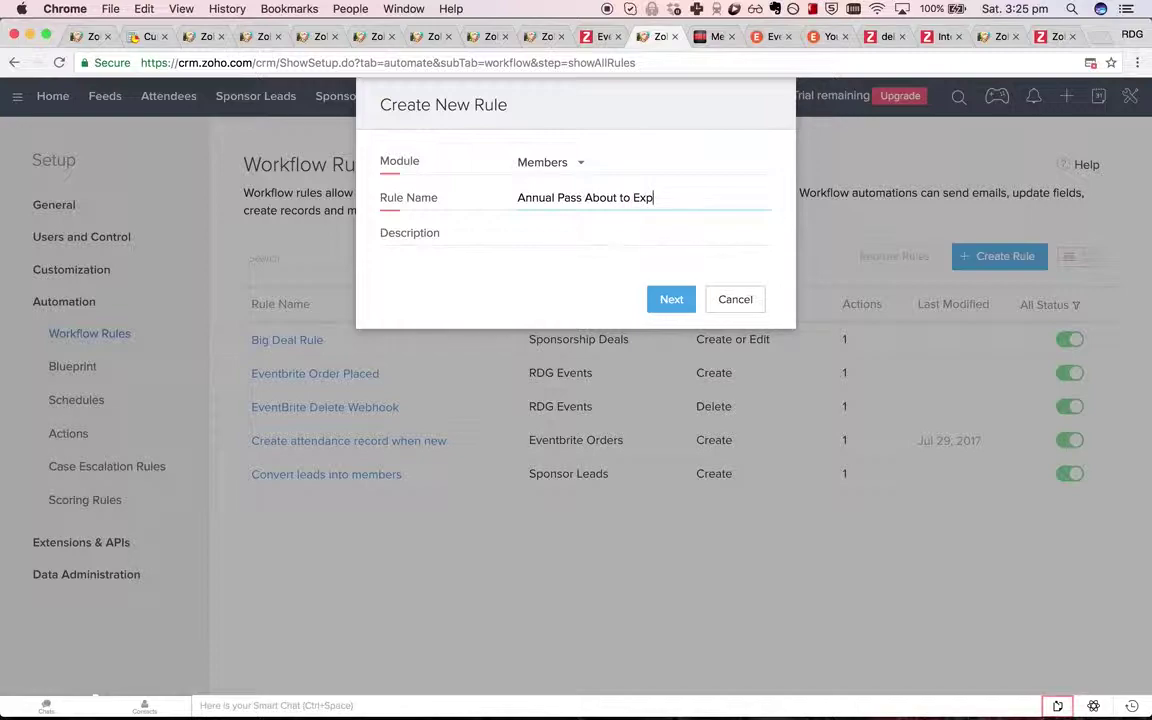
text(Annual Pass About to Expire)
click(667, 296)
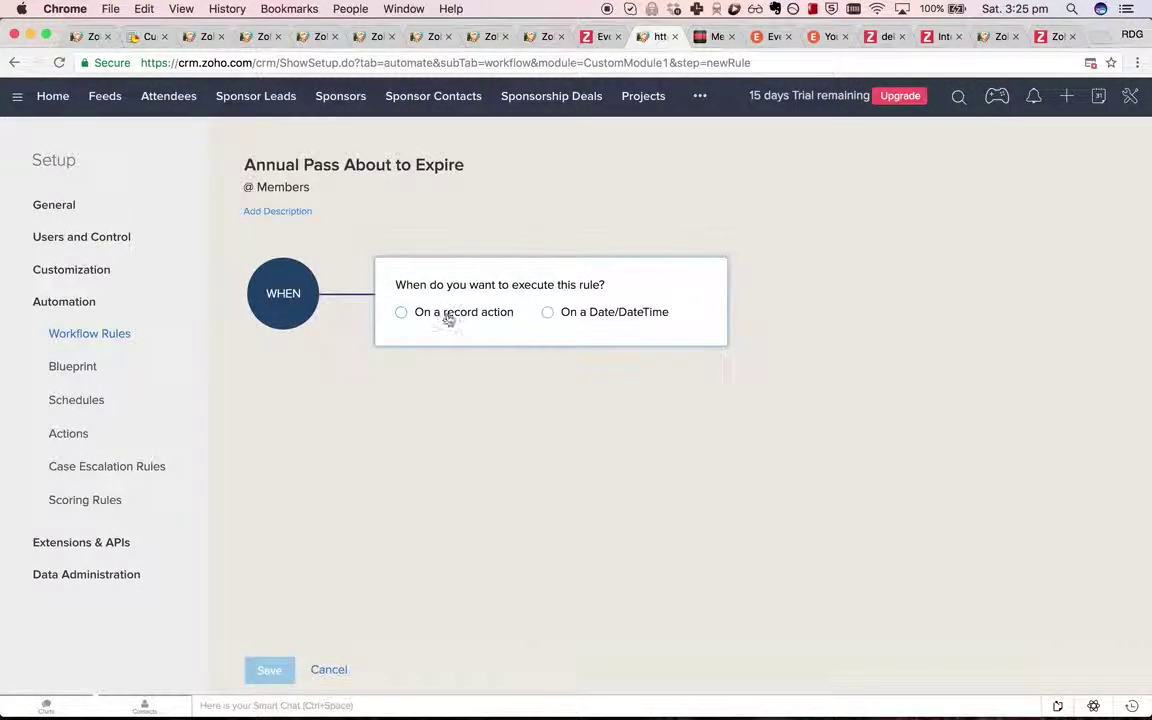
Base the rule on a date: 350 days after Annual Pass Start Date.
click(571, 314)
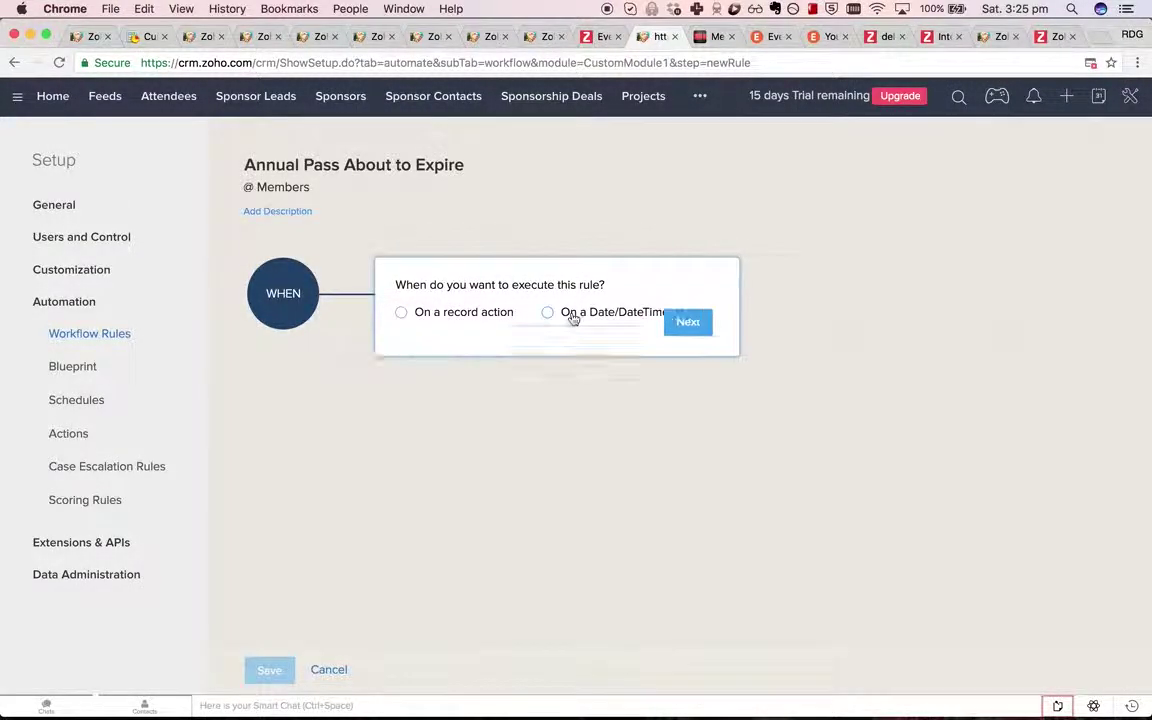
click(599, 357)
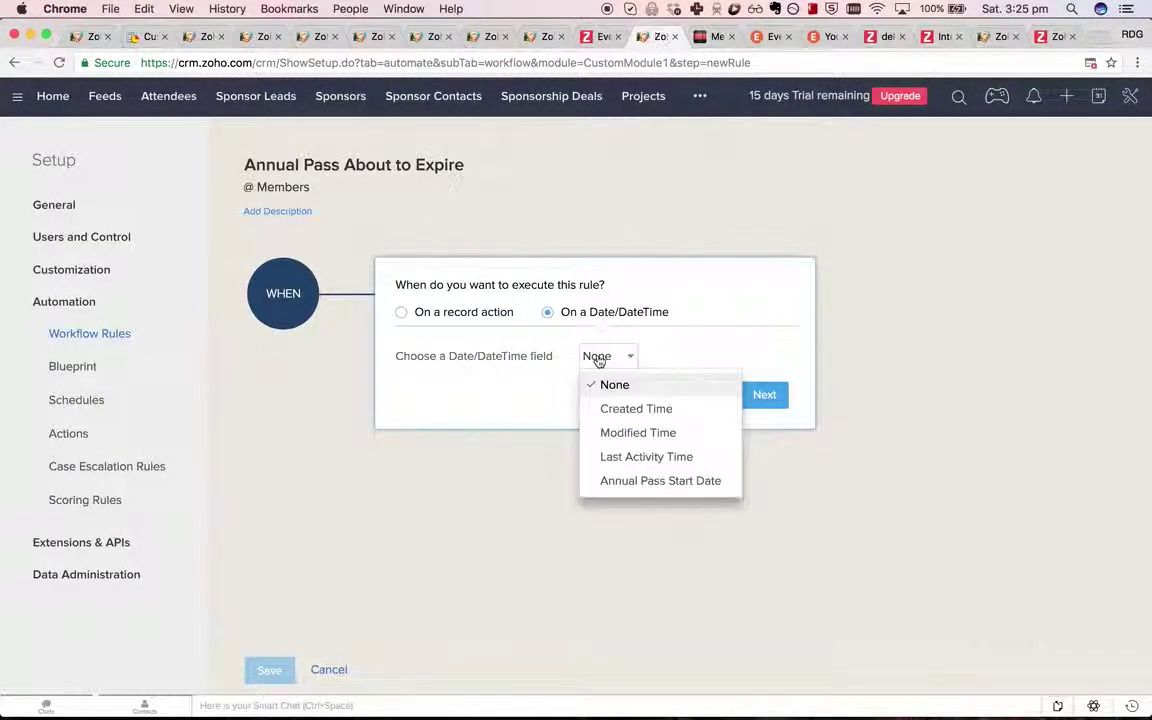
click(688, 489)
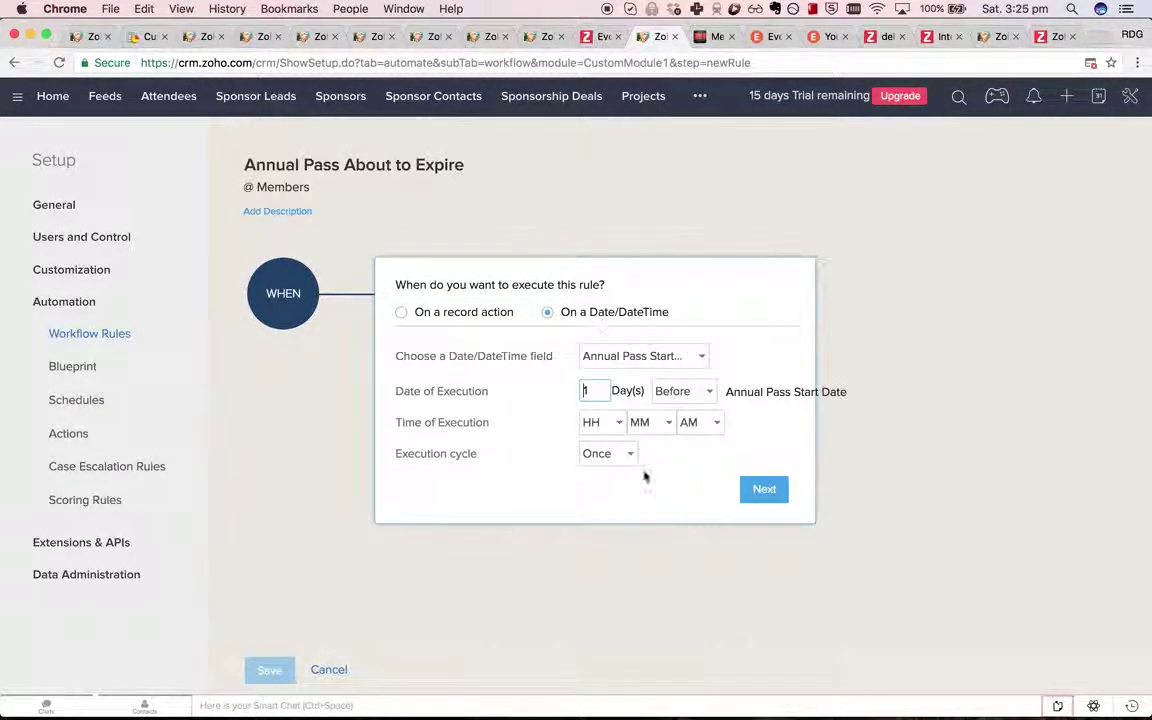
click(699, 396)
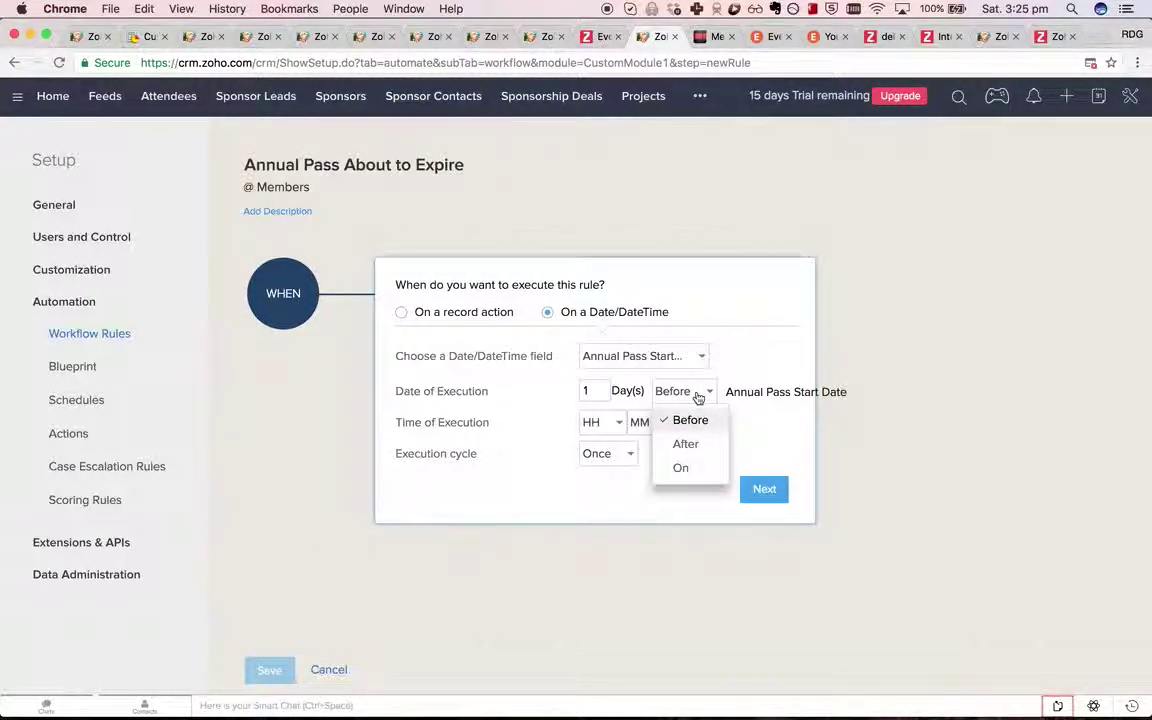
click(687, 446)
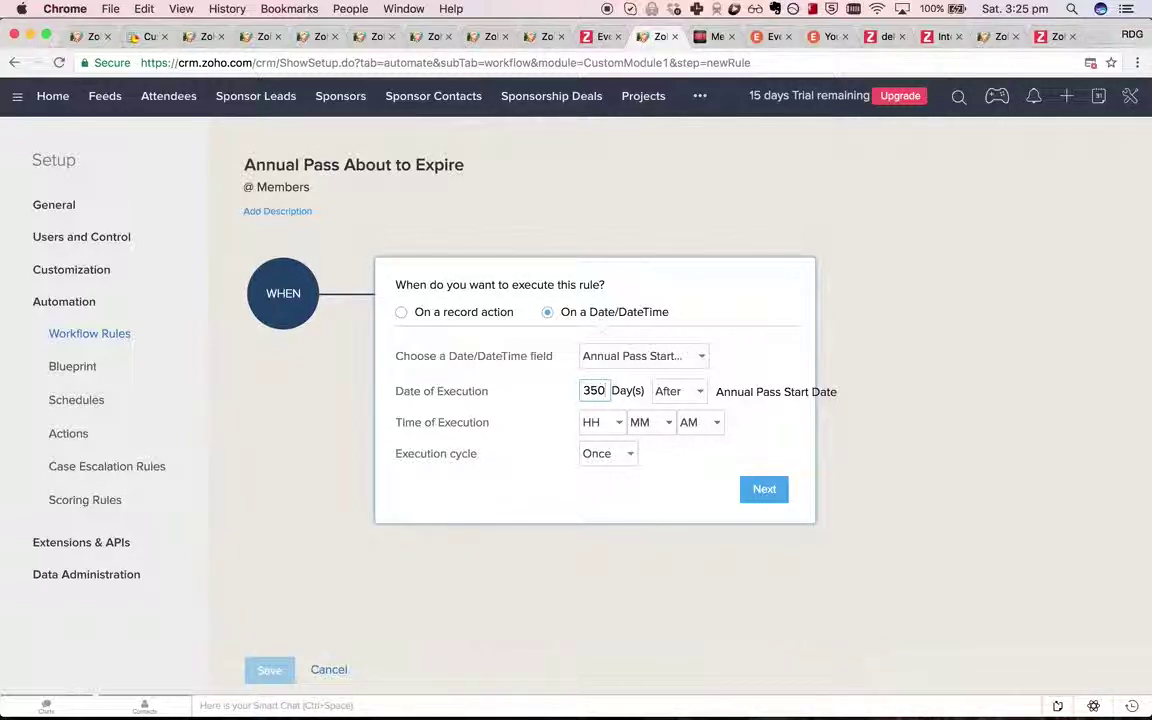
drag(788, 391, 847, 391)
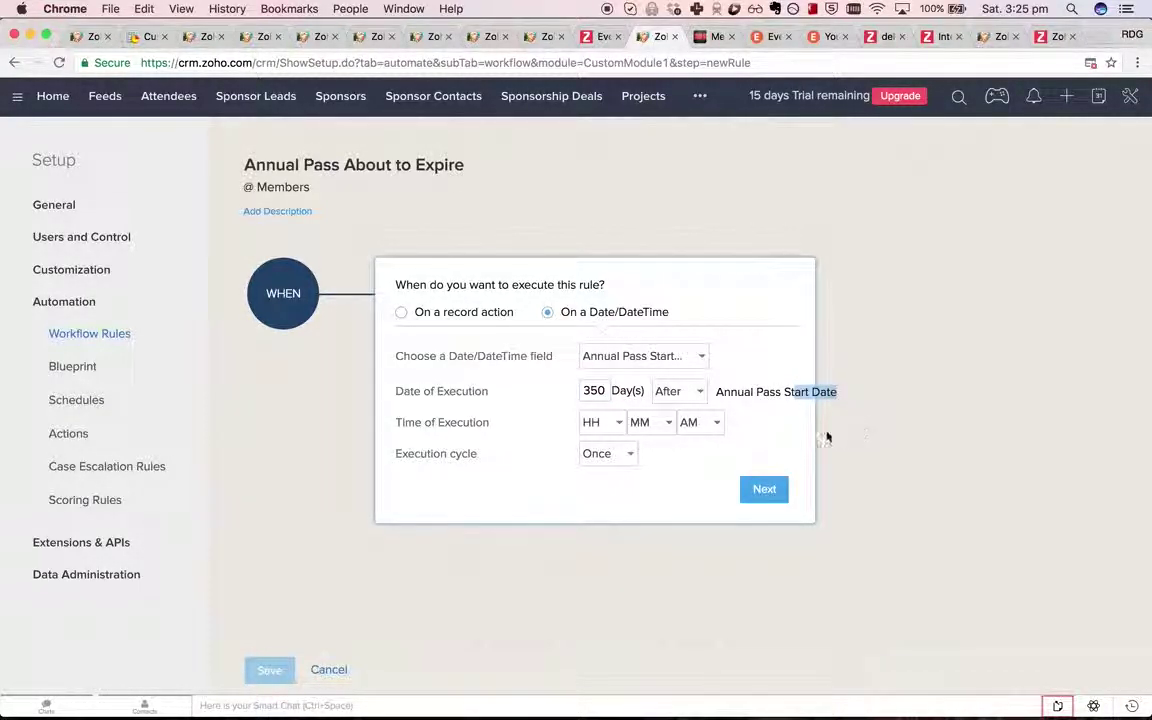
Set the rule to run once at 09:00 AM and dismiss the 180-day limit warning.
click(596, 420)
scroll(610, 545, down, 1)
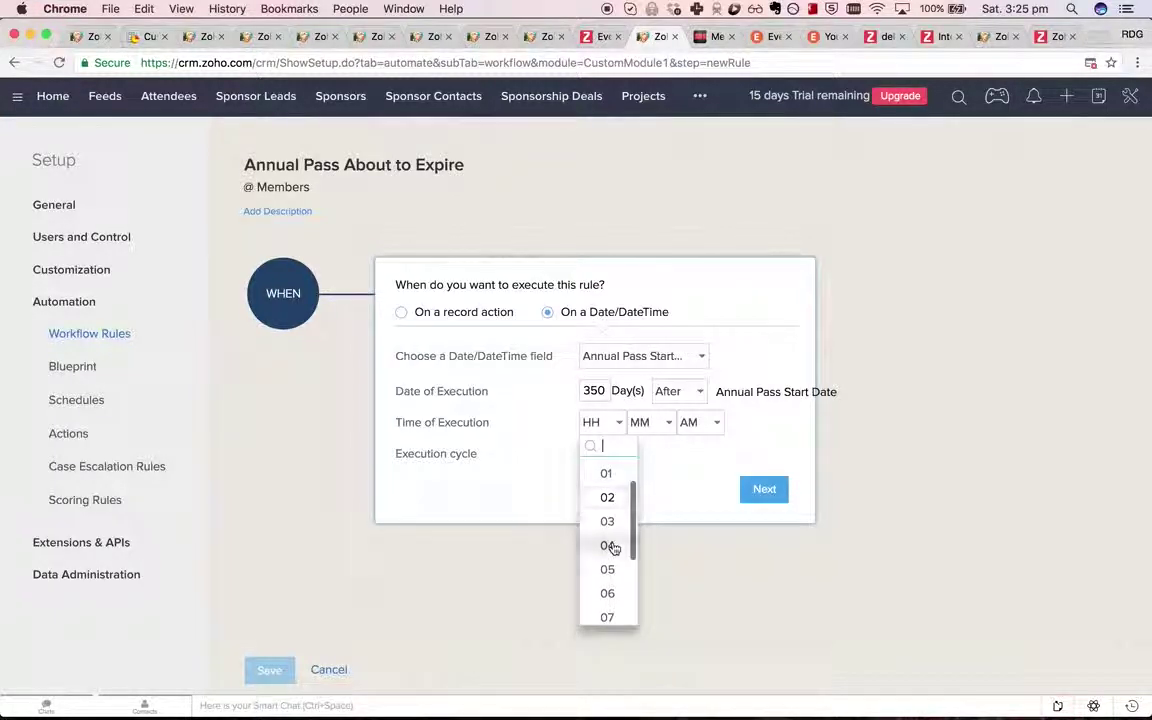
scroll(622, 603, down, 2)
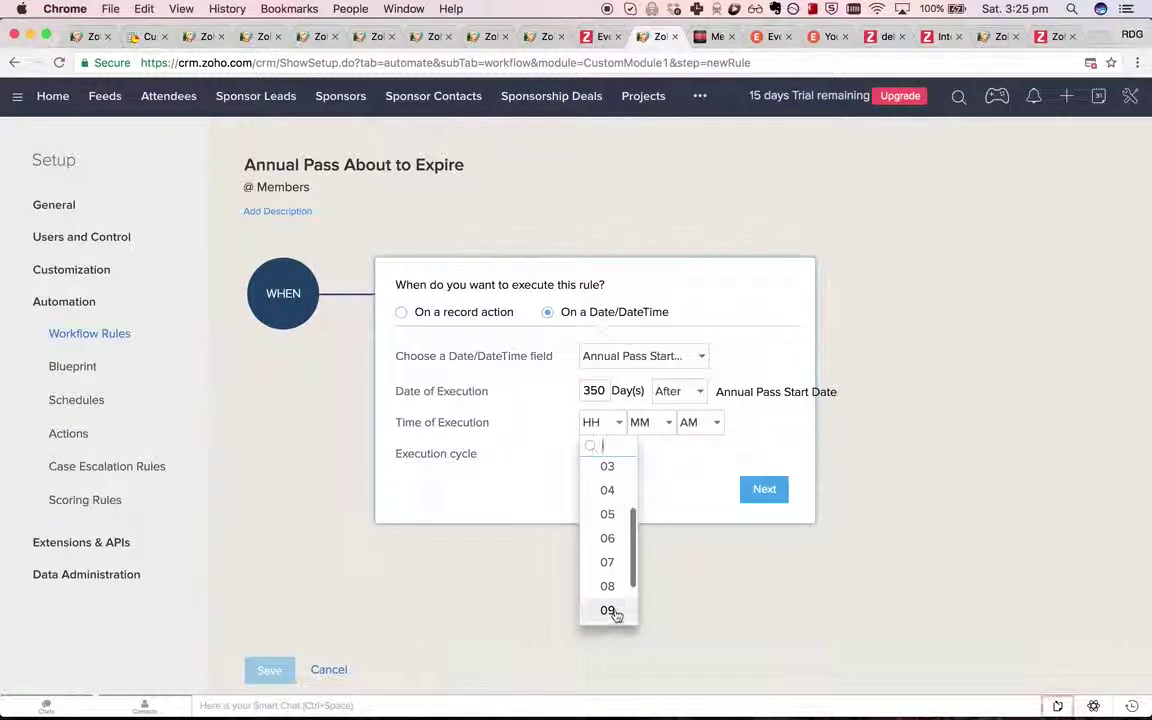
click(611, 611)
click(648, 422)
click(650, 474)
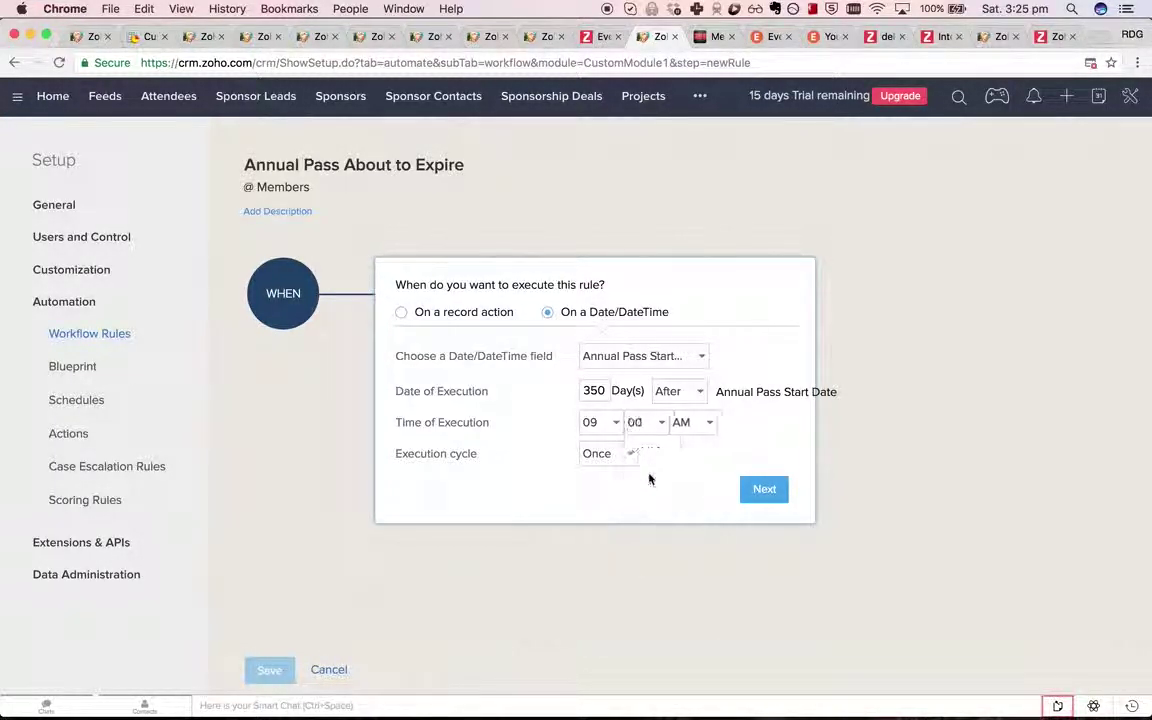
click(770, 490)
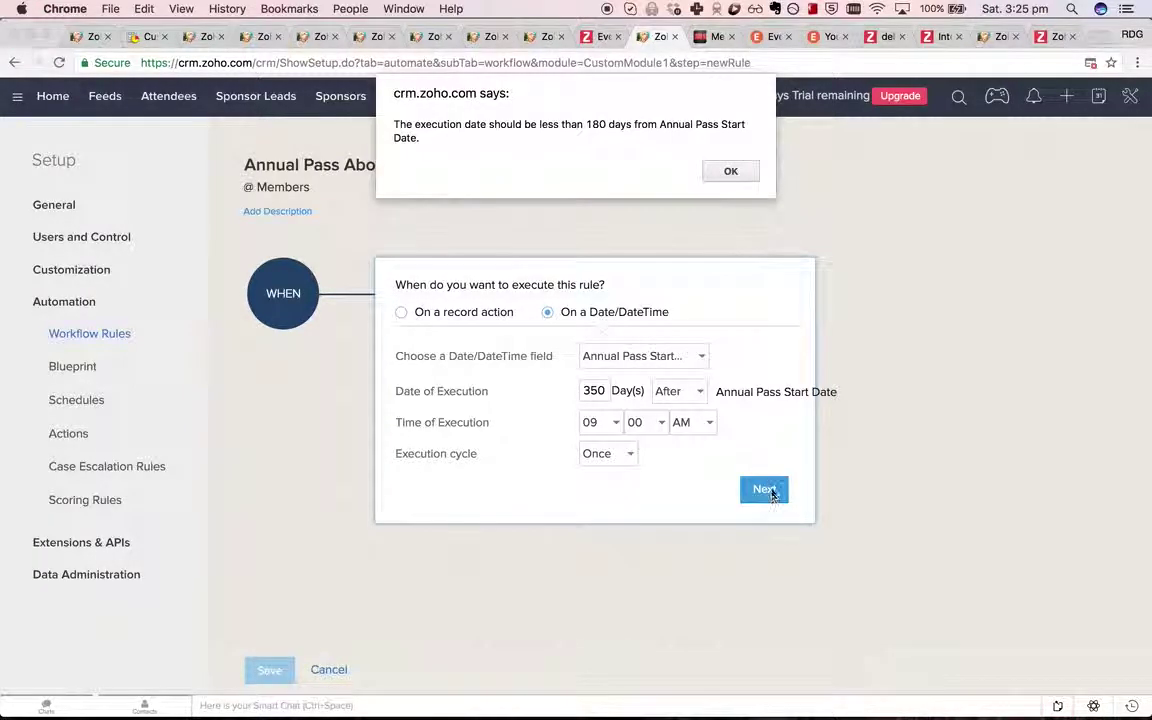
click(731, 173)
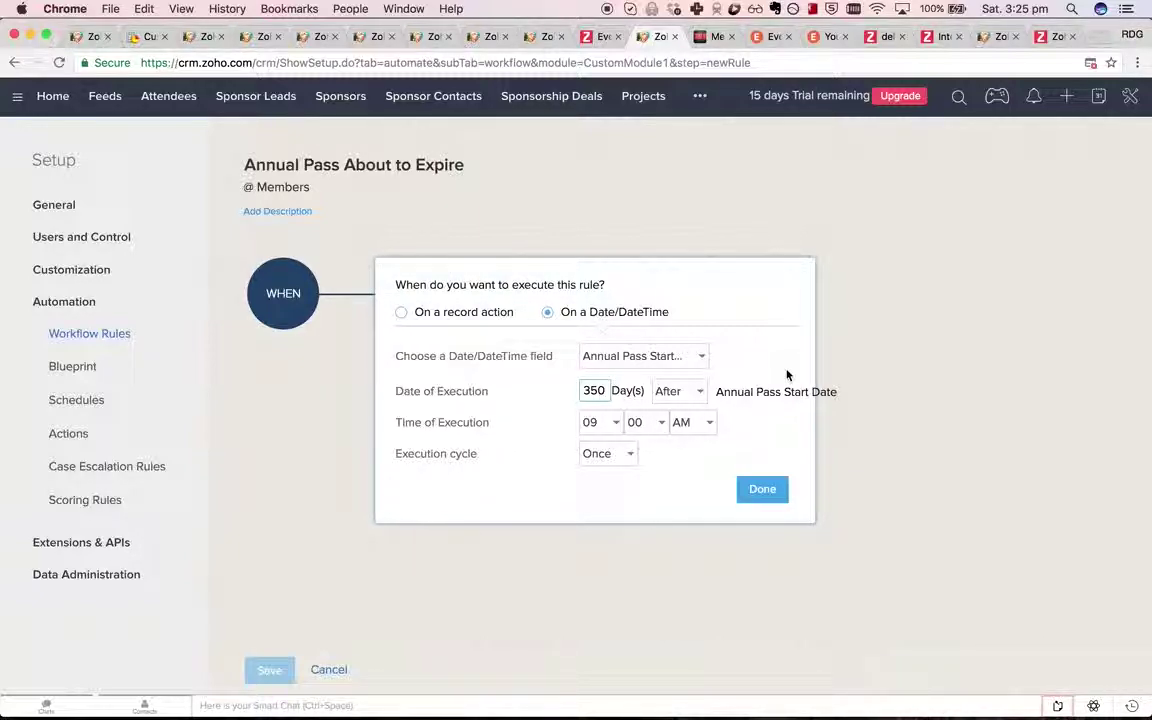
In the Members module layout, remove the Annual Pass End Date field from the layout.
click(80, 269)
click(102, 309)
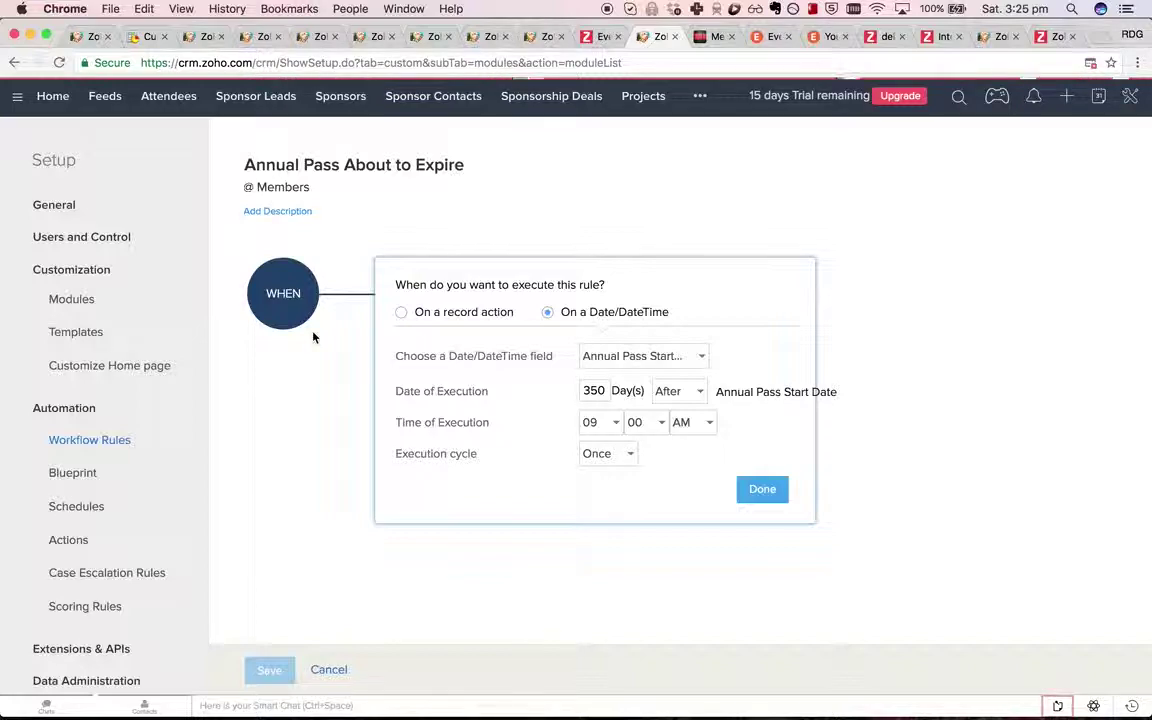
click(265, 353)
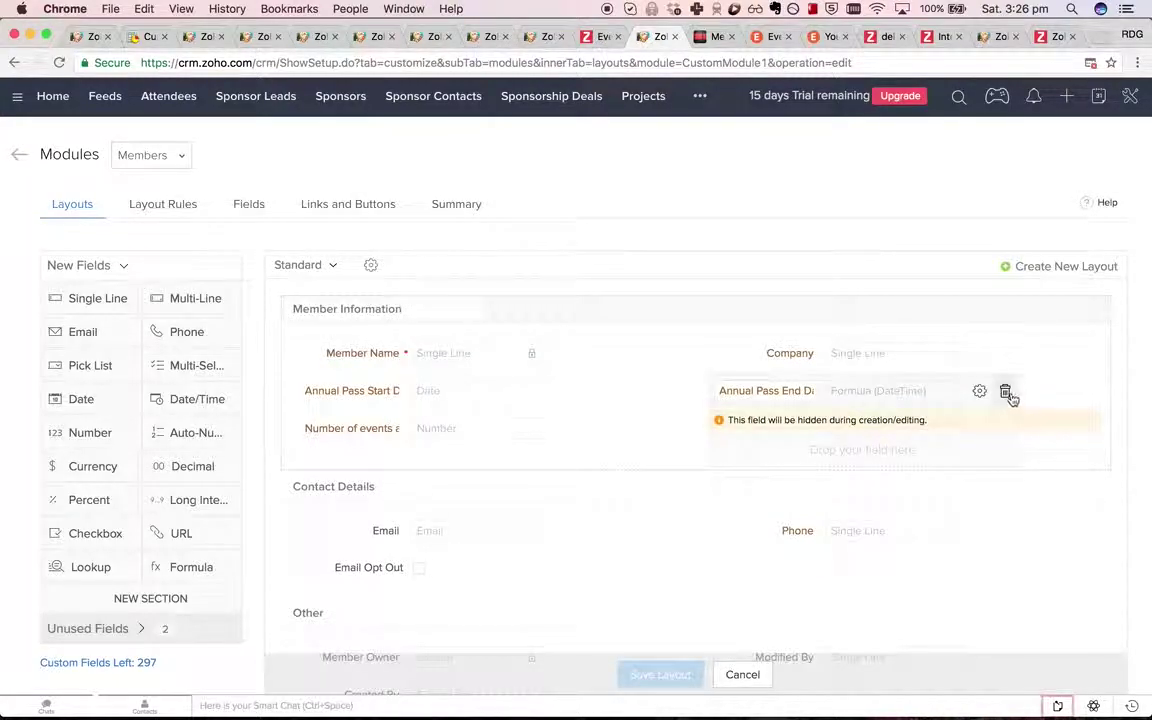
click(1008, 391)
click(616, 460)
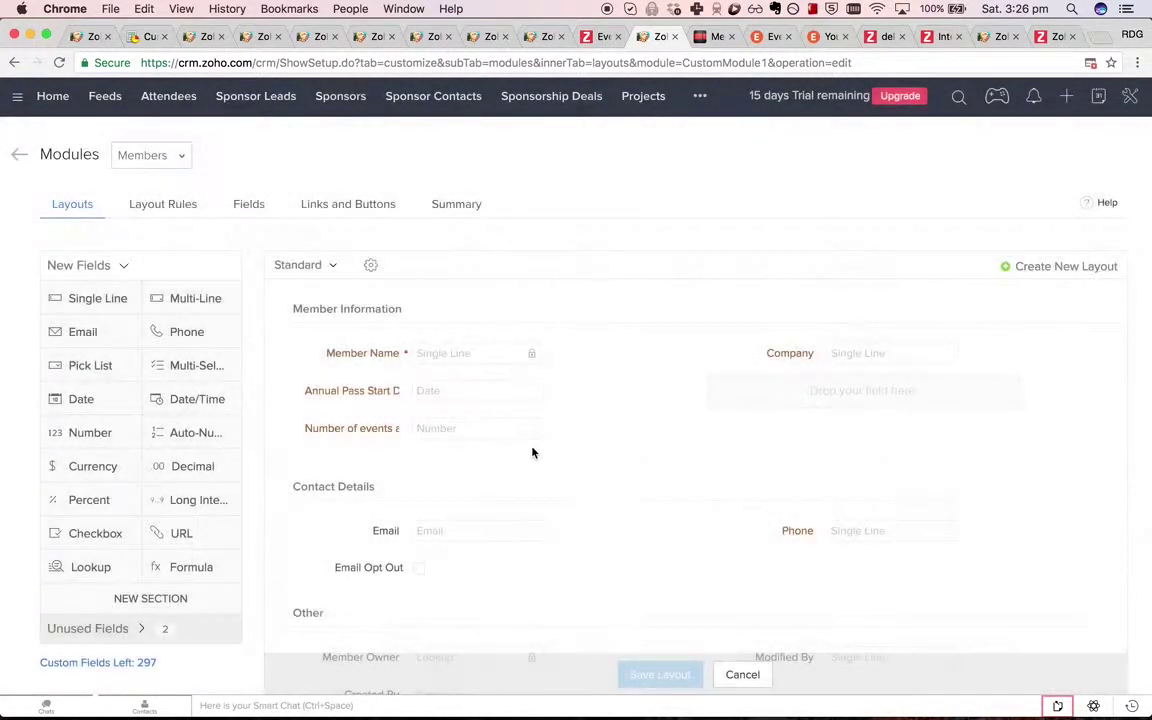
Add a new date field labelled 'Annual Pass End Date' in its place.
drag(86, 400, 770, 385)
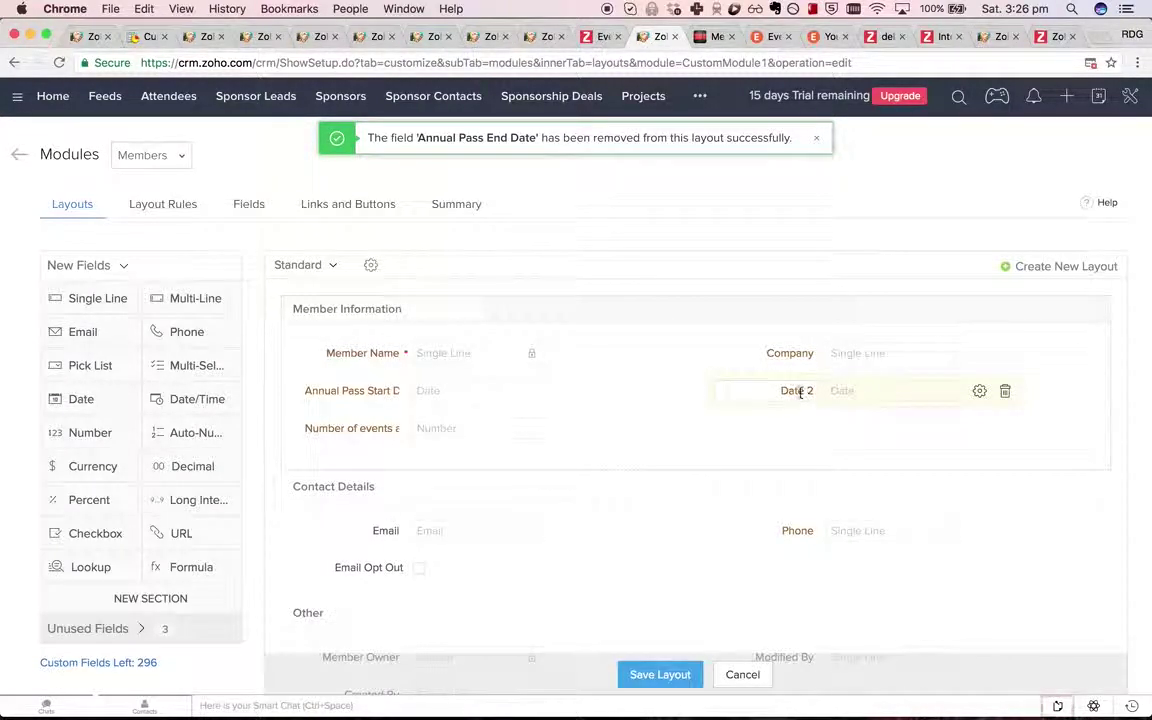
click(800, 391)
text(Annual Pass S)
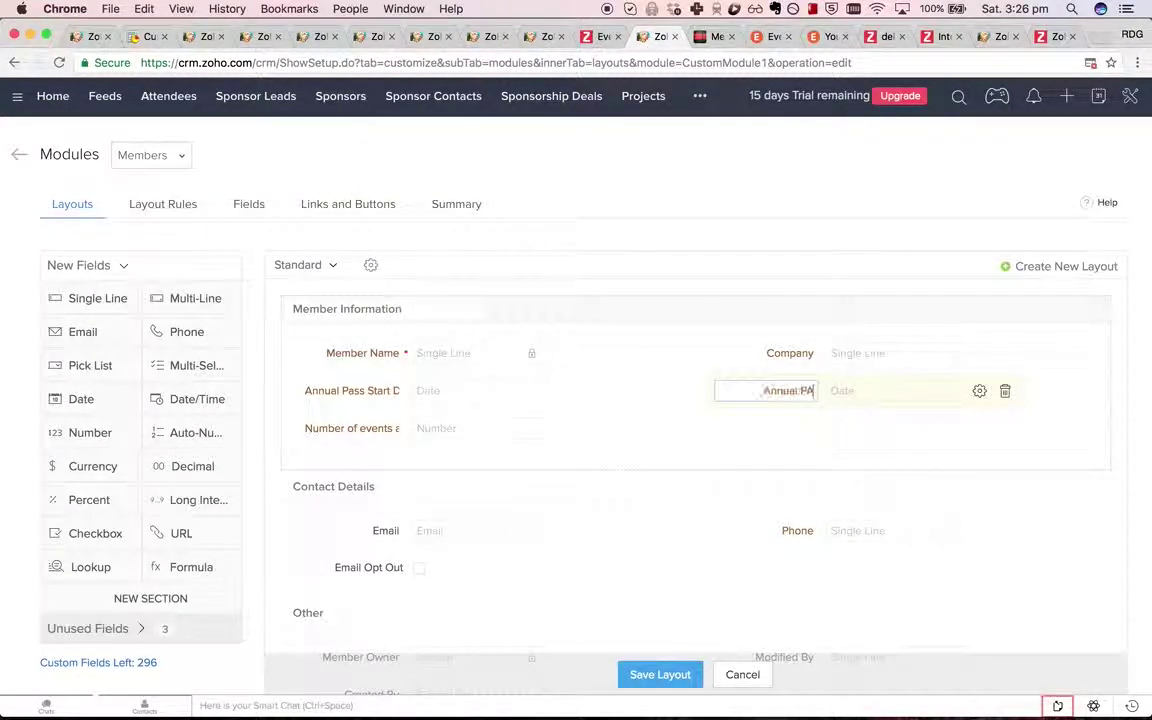
key(BackSpace)
key(BackSpace)
key(BackSpace)
key(BackSpace)
text(ss)
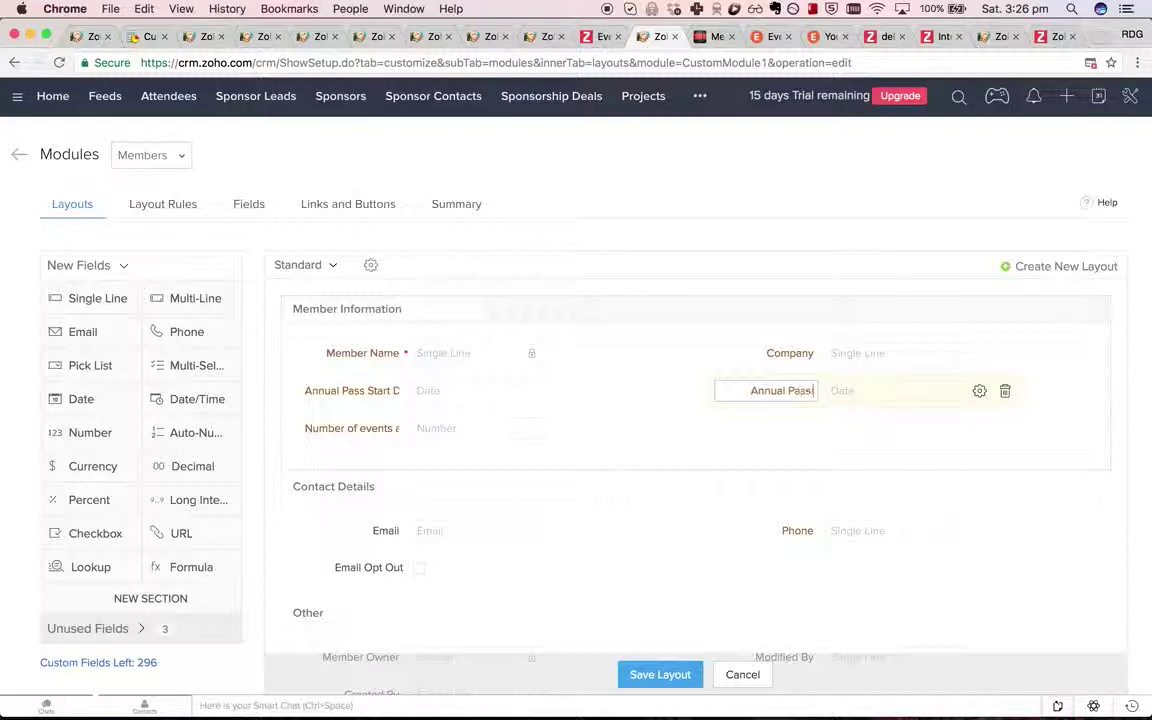
text( End Date)
key(Return)
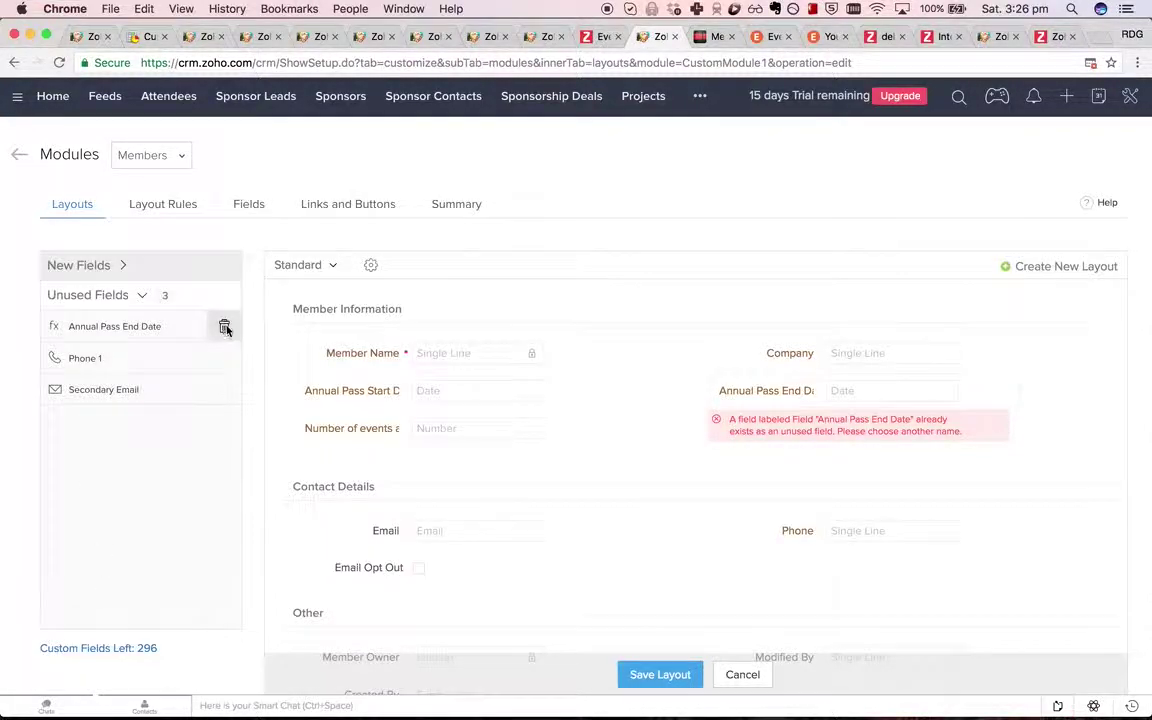
Permanently delete the old unused Annual Pass End Date field and save the Members layout.
click(225, 328)
click(718, 248)
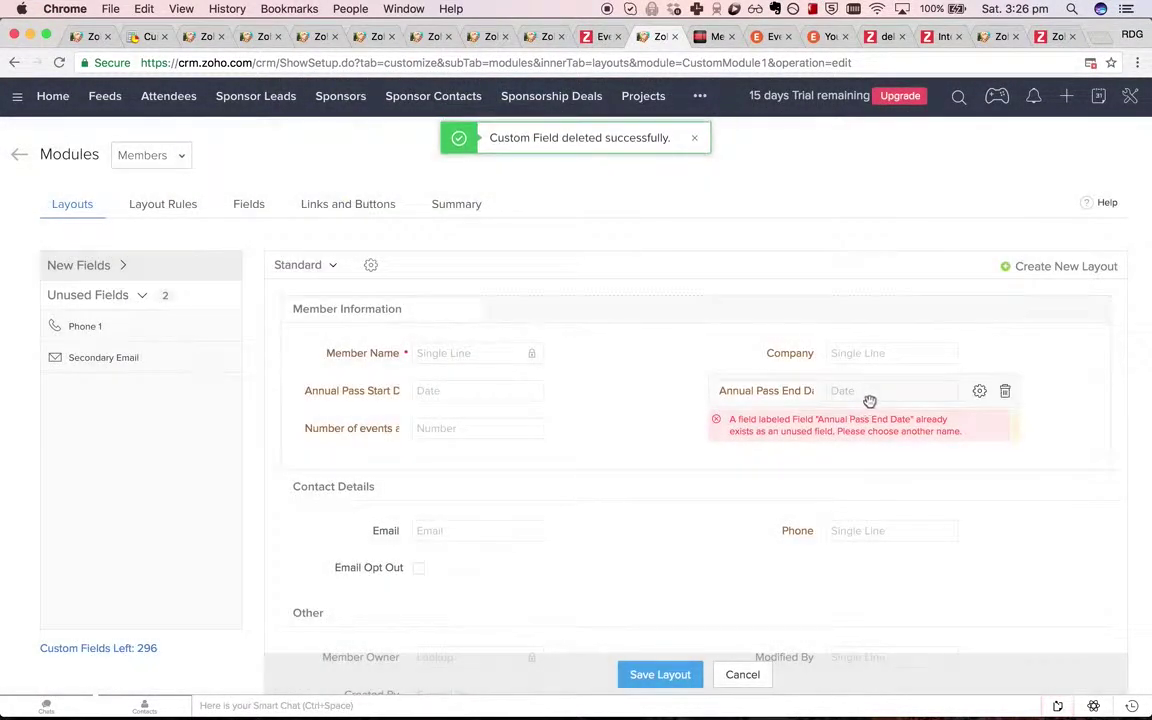
click(790, 390)
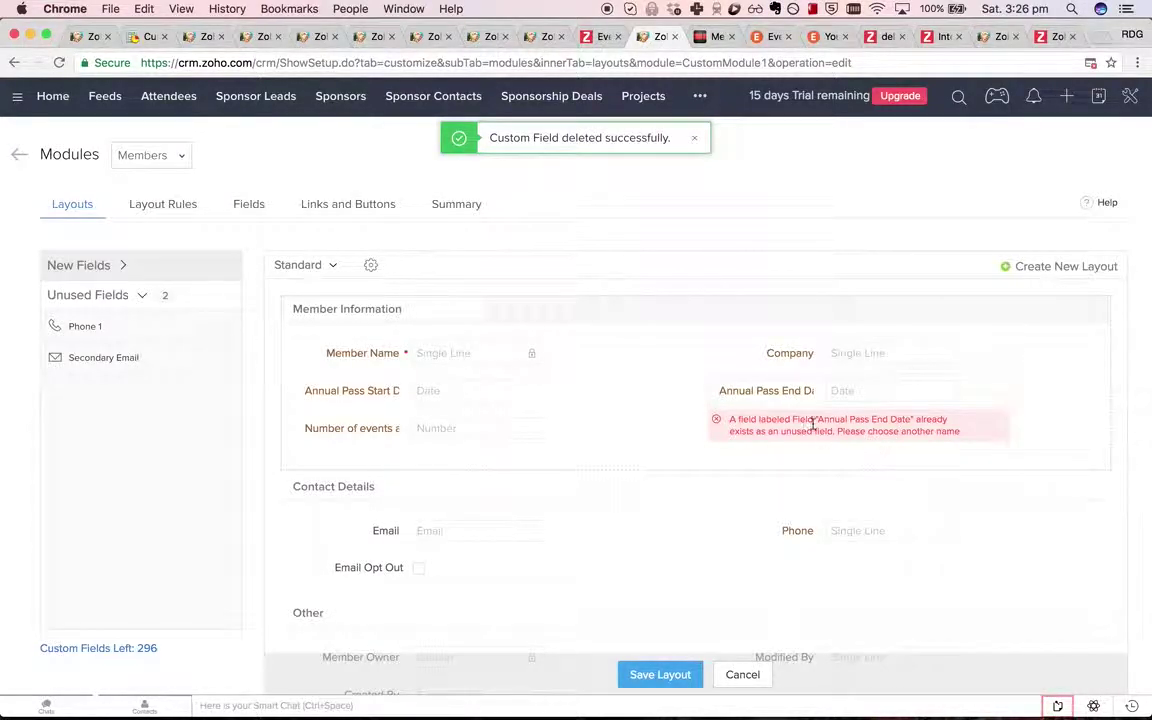
drag(785, 390, 928, 400)
click(1072, 429)
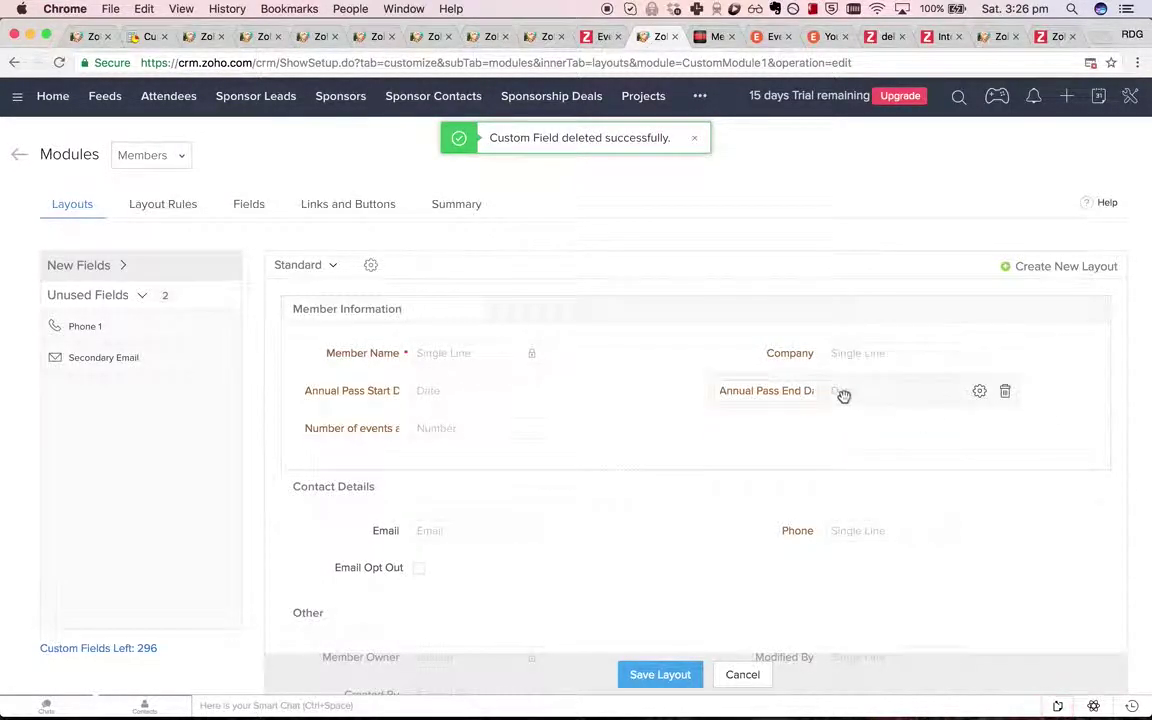
click(672, 674)
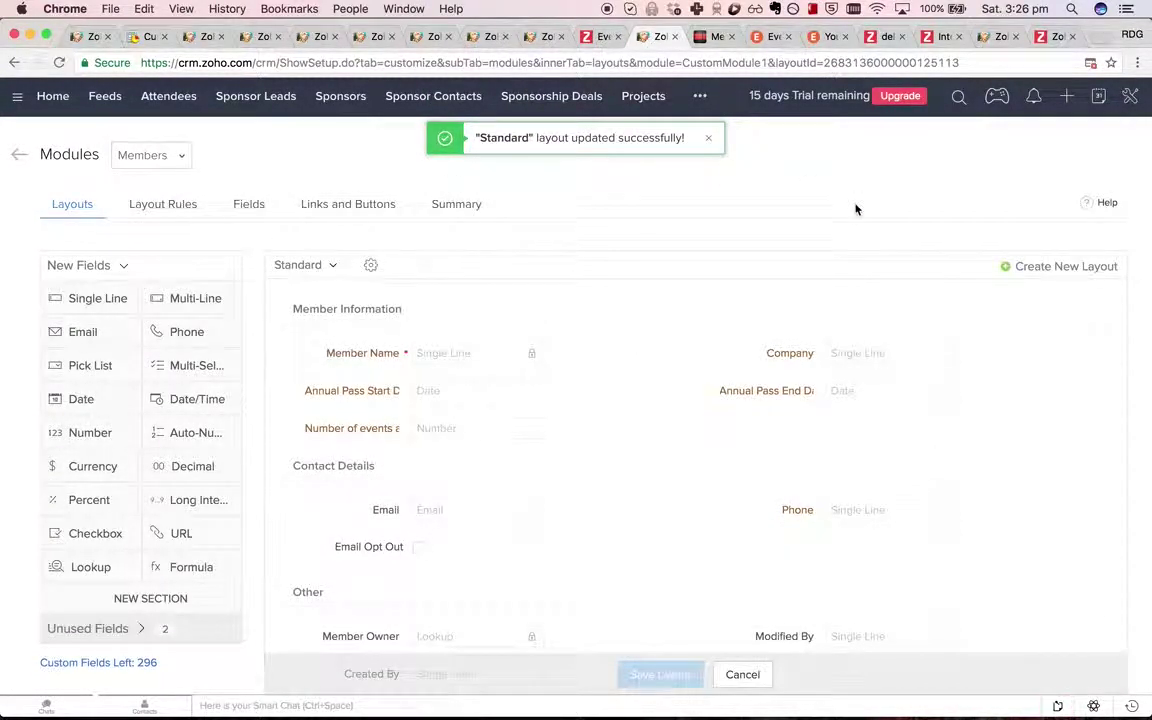
click(534, 40)
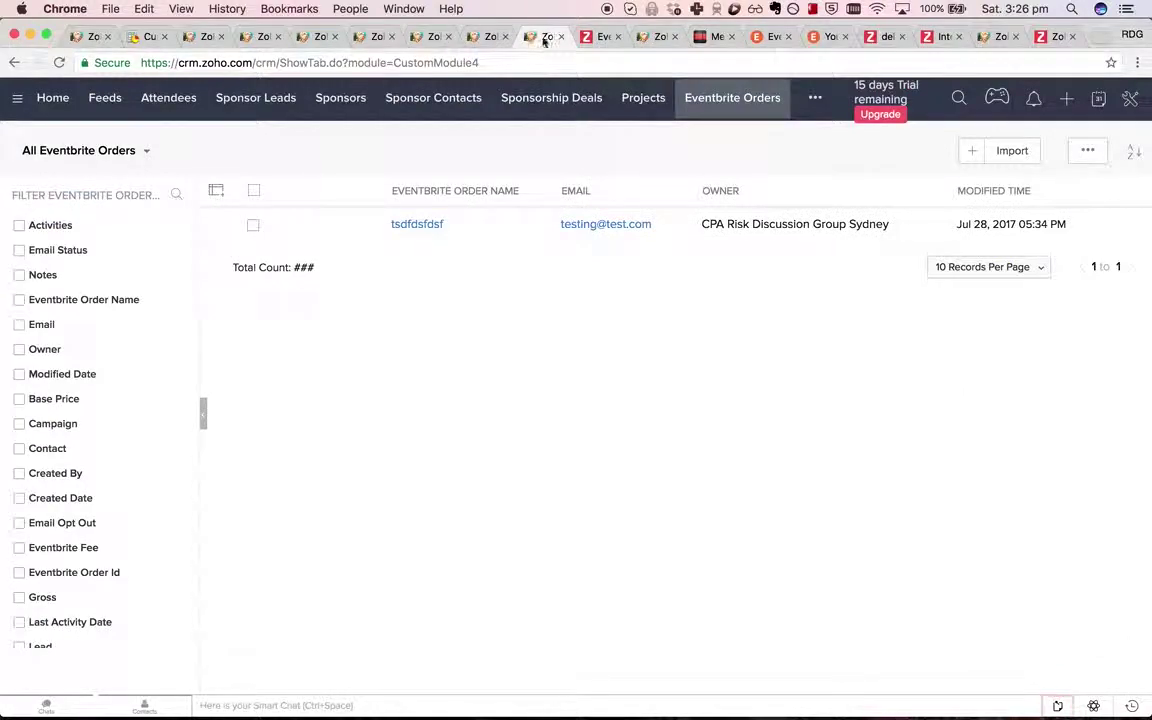
Open Setup in a new tab and start a Members rule named 'Update end date when start date changed'.
click(648, 37)
click(1130, 97)
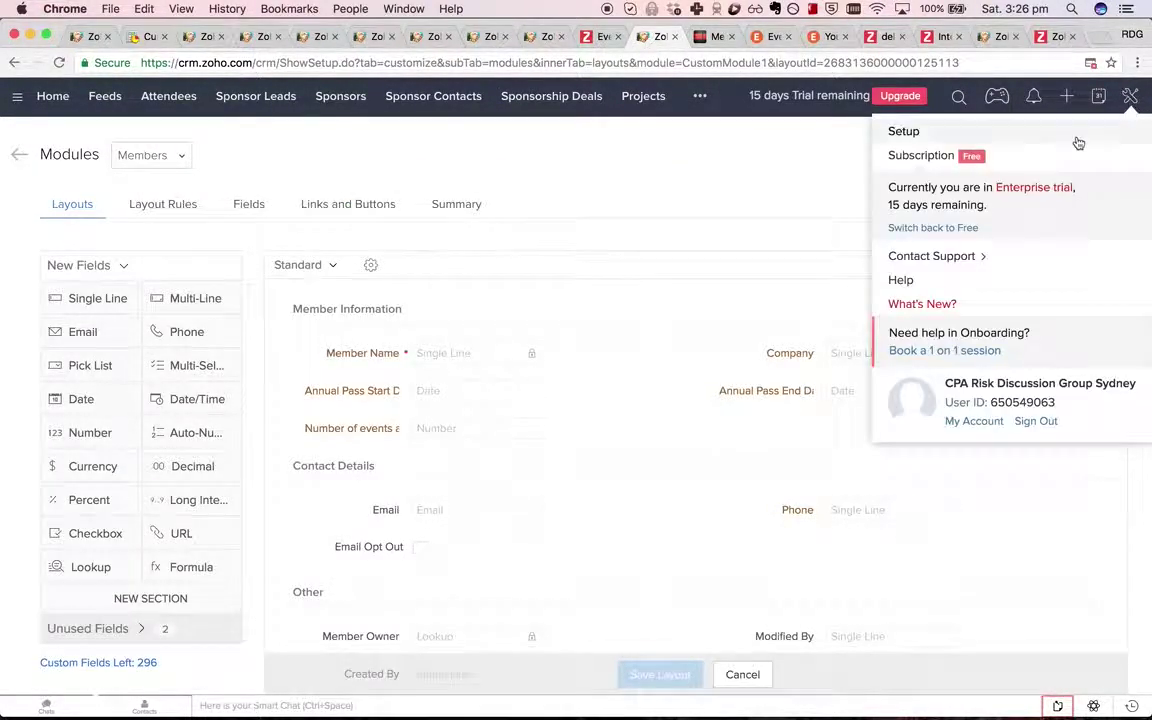
right_click(893, 133)
click(779, 84)
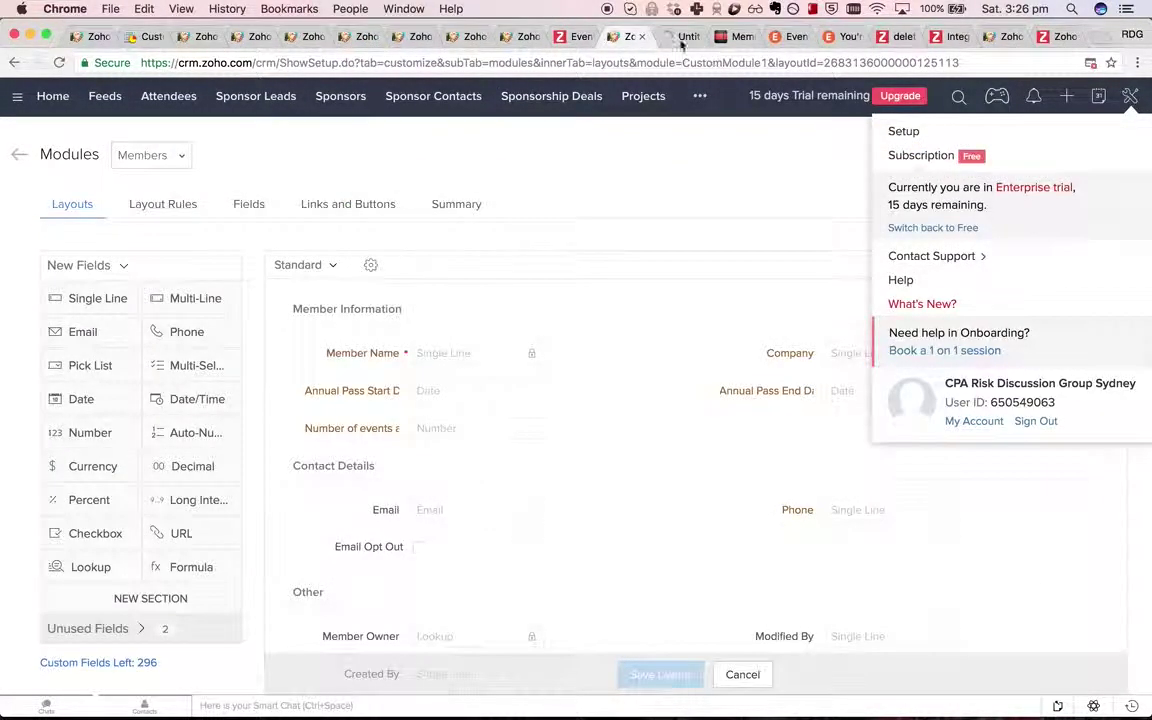
click(680, 37)
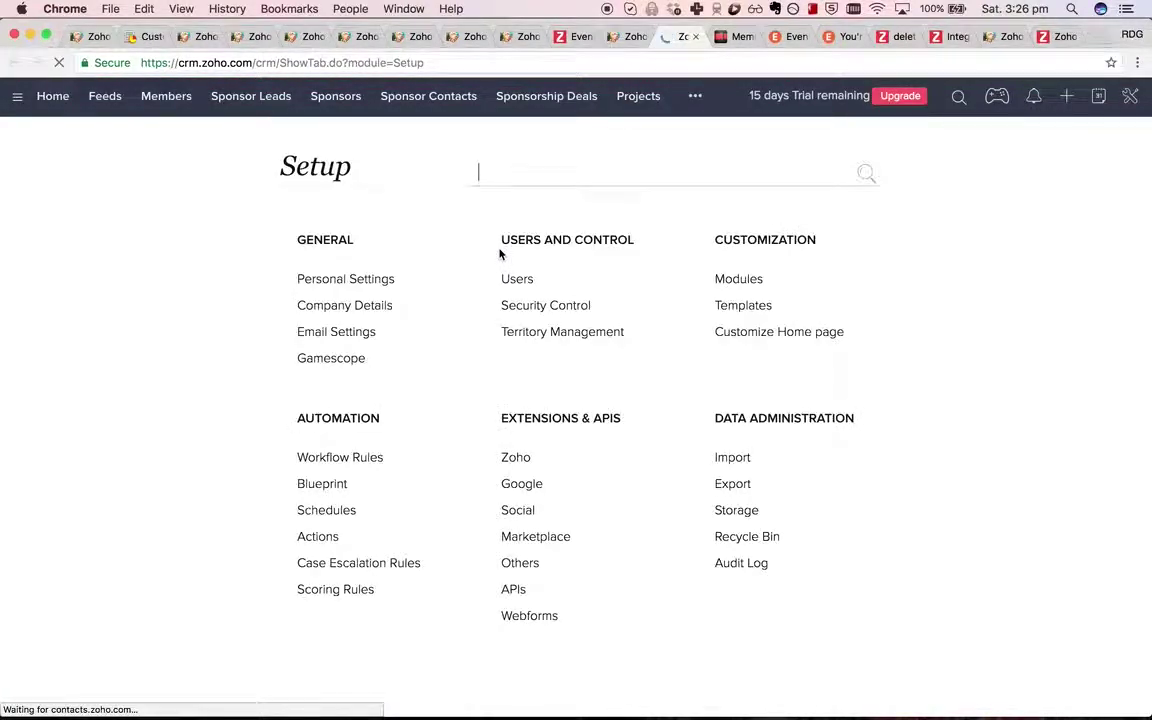
click(354, 470)
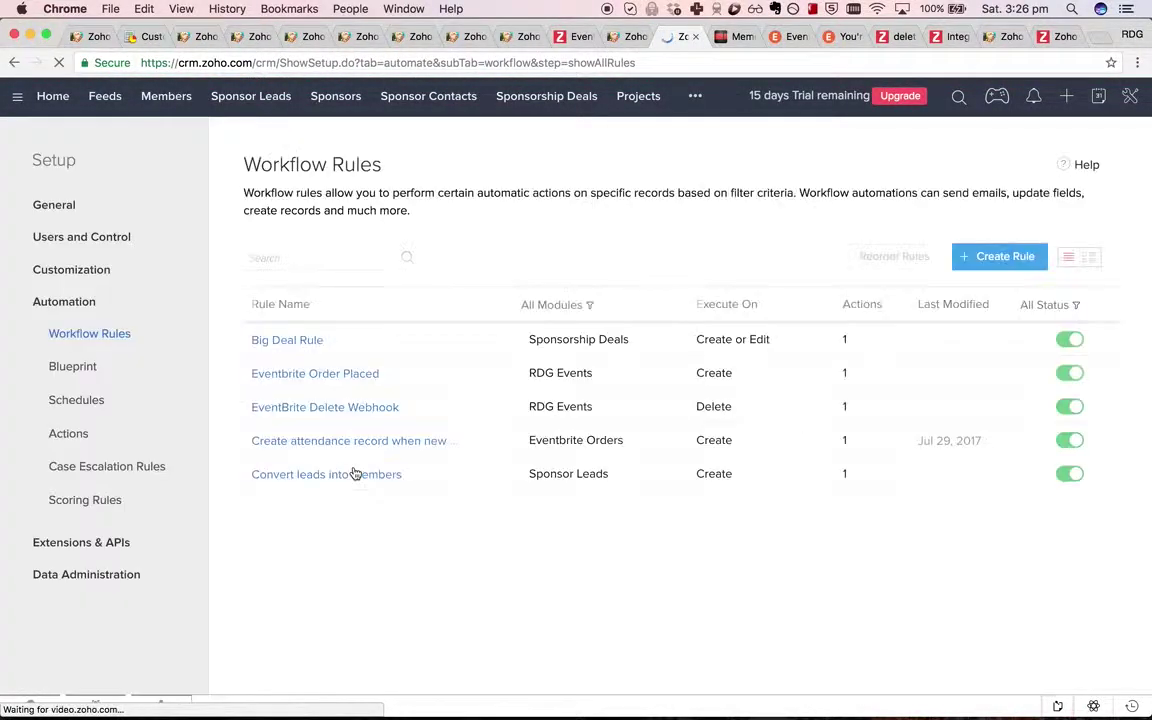
click(988, 258)
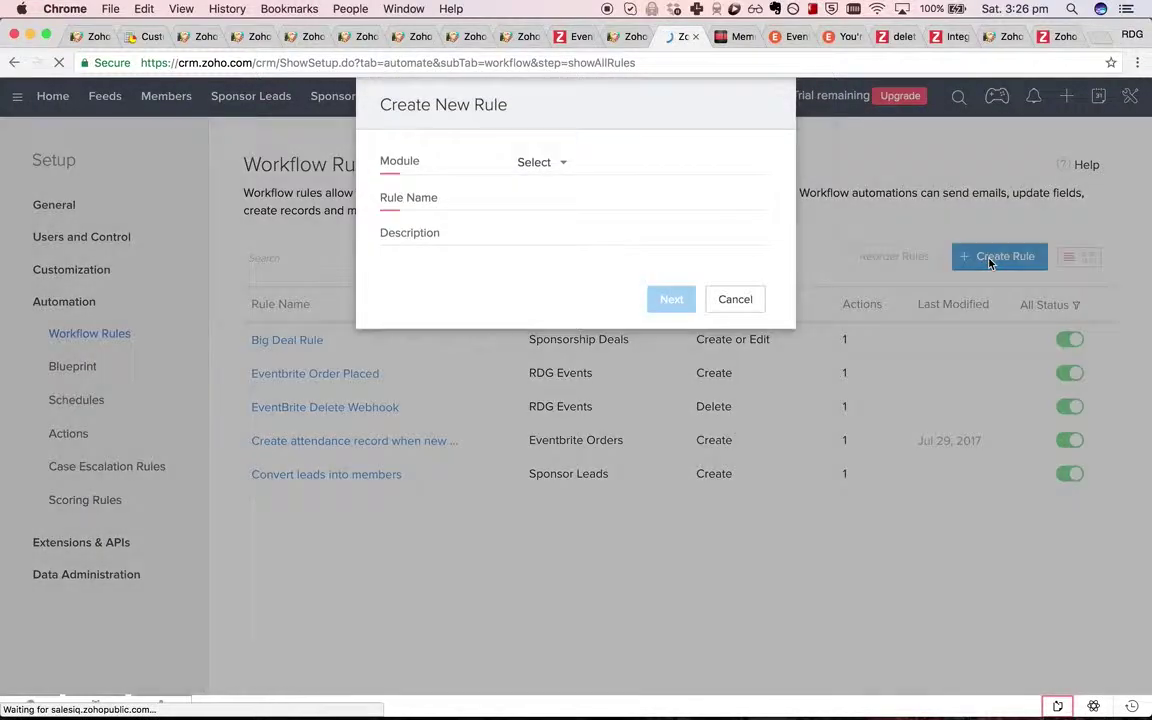
click(545, 163)
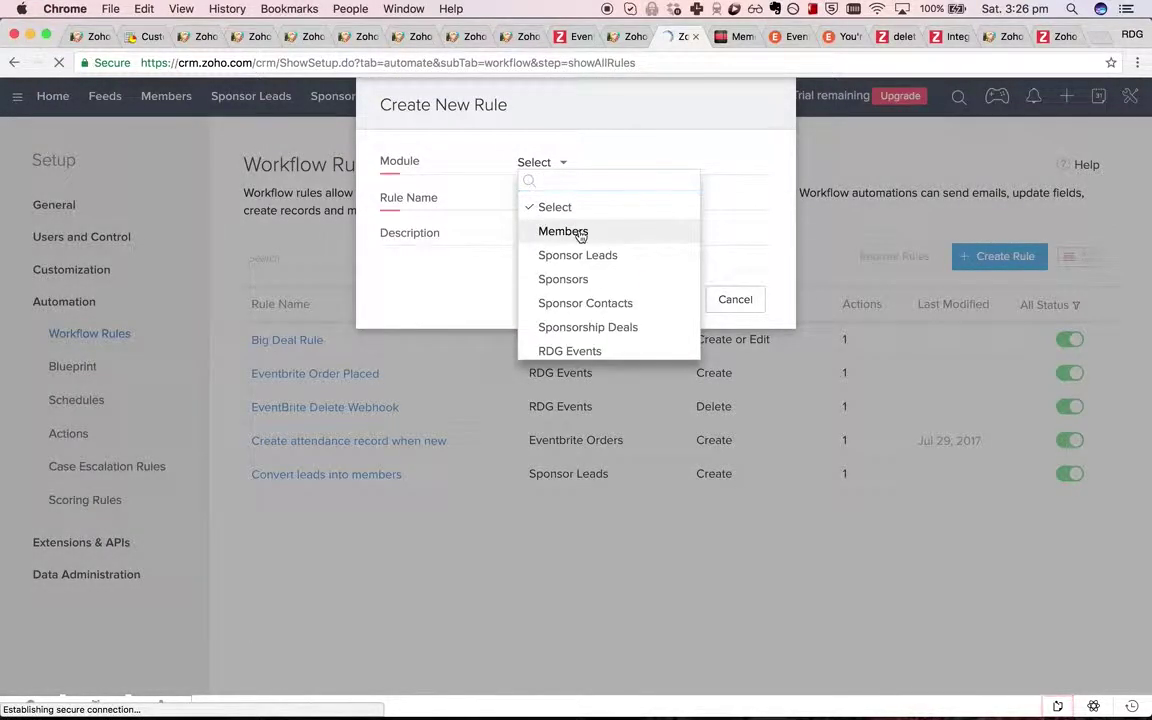
click(579, 230)
click(553, 198)
text(Update )
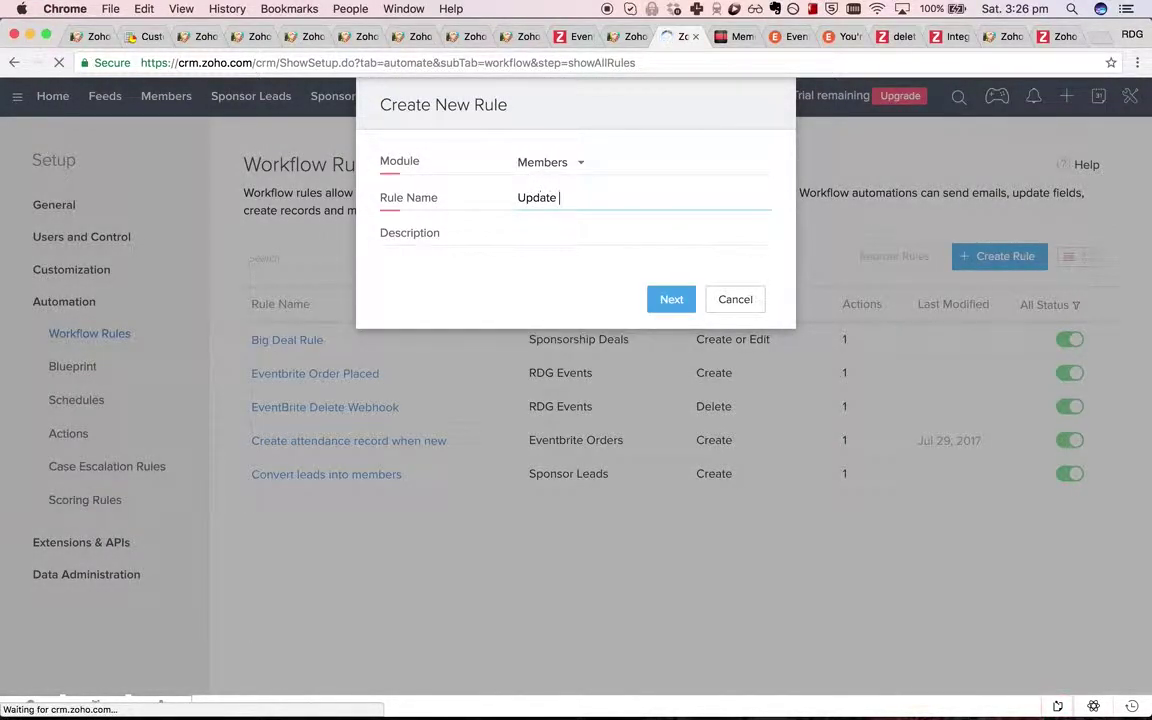
text(end date when start da)
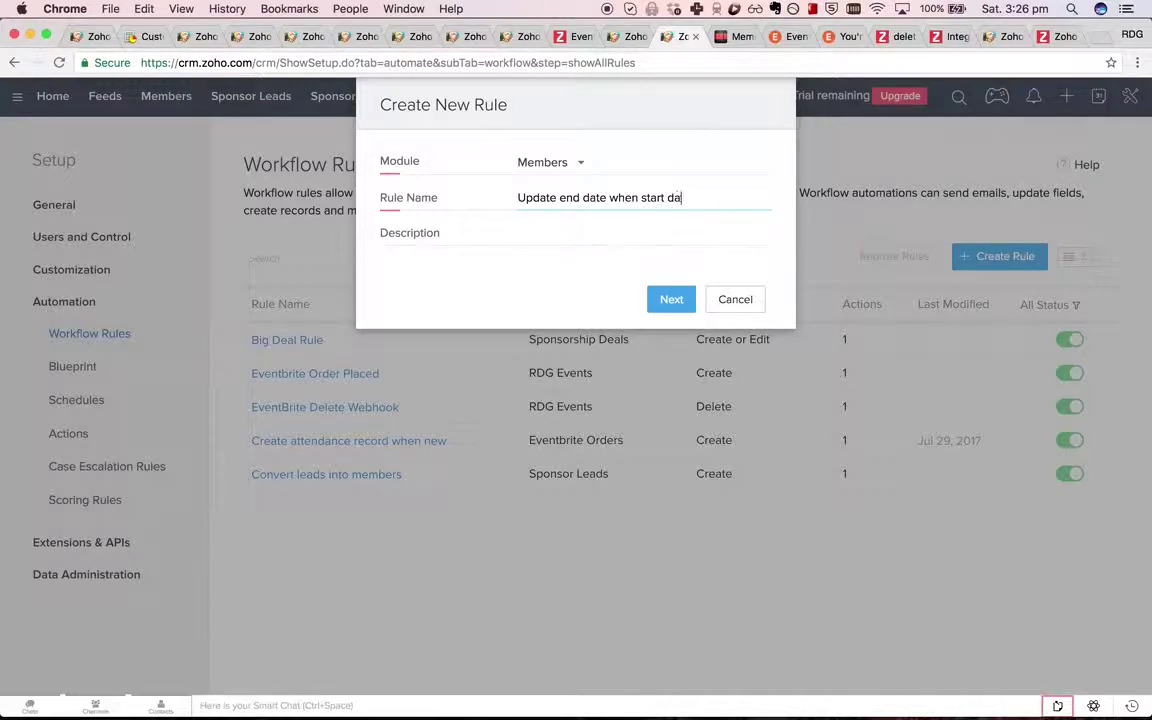
text(te changed)
click(673, 300)
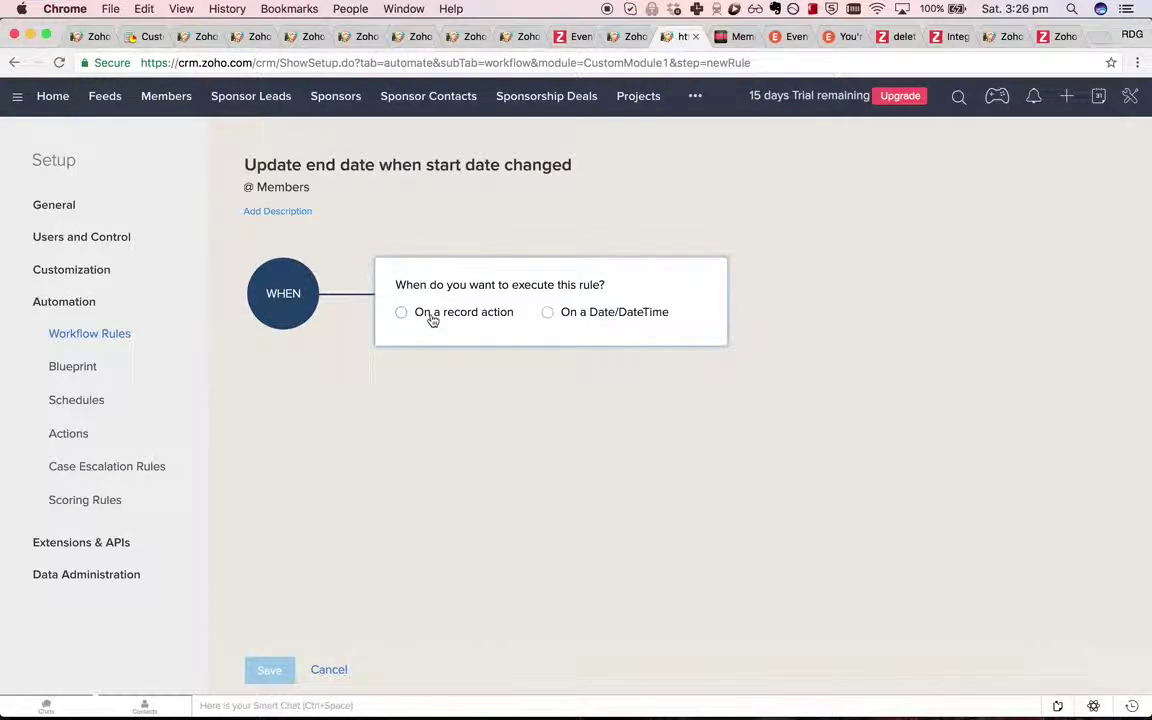
Trigger the rule on field updates to Annual Pass Start Date for all records.
click(432, 316)
click(447, 414)
click(452, 456)
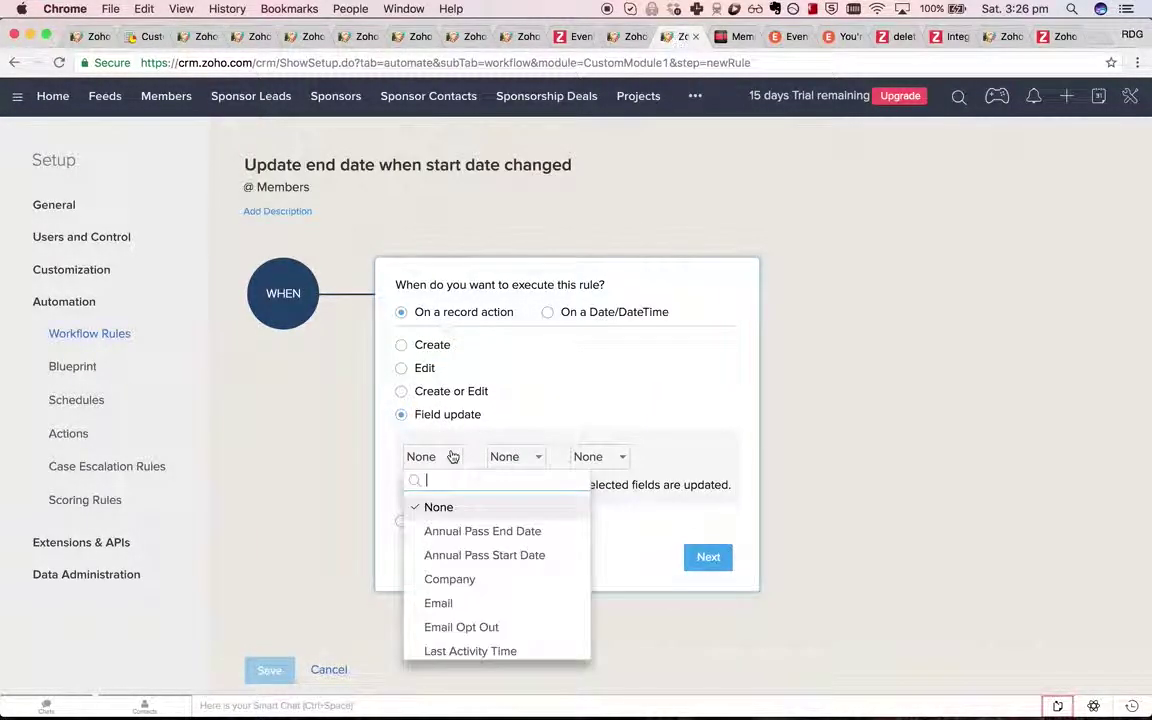
click(545, 555)
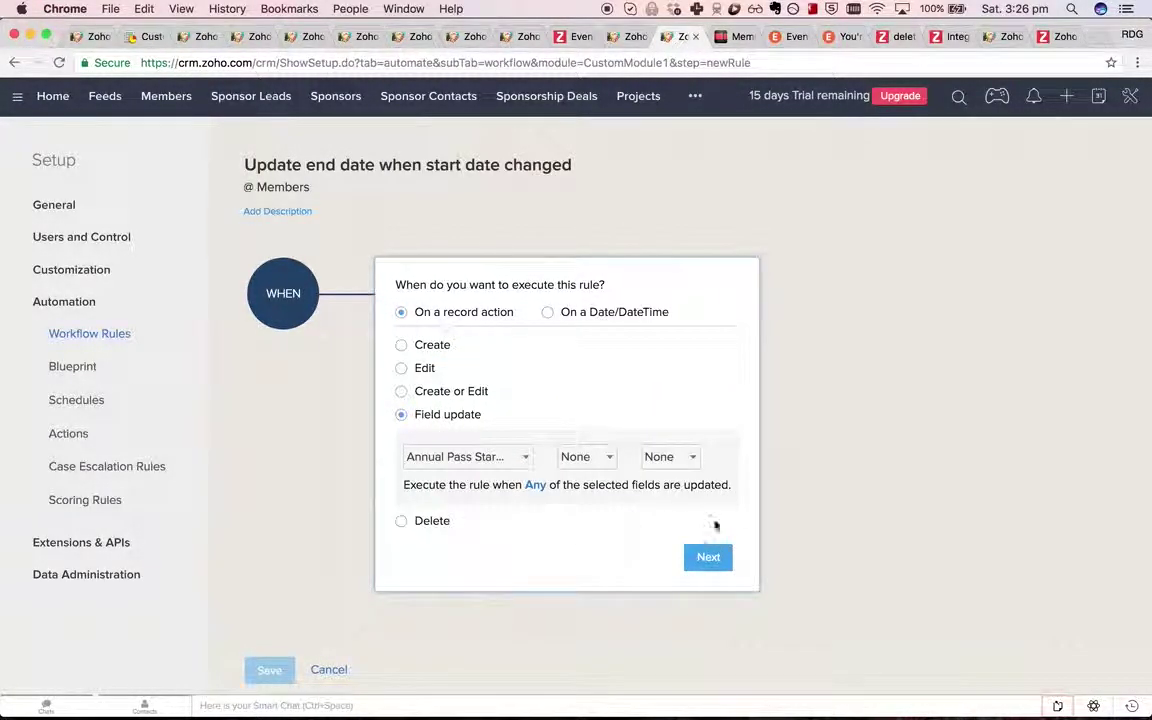
click(708, 557)
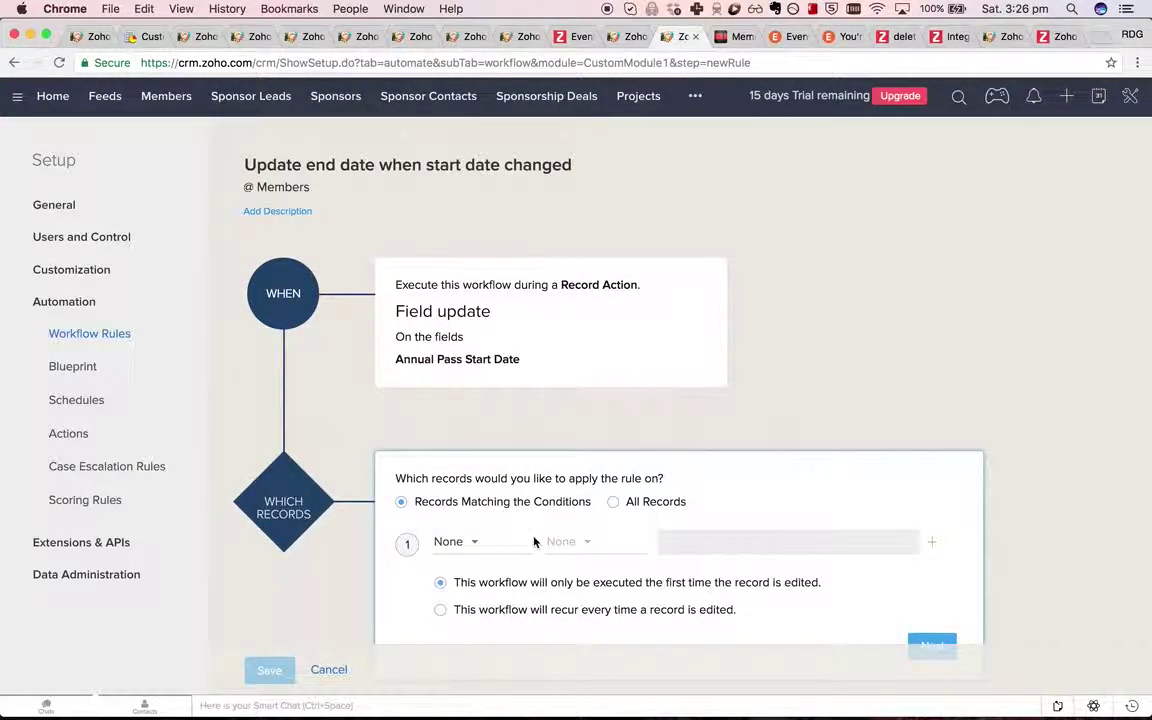
click(613, 464)
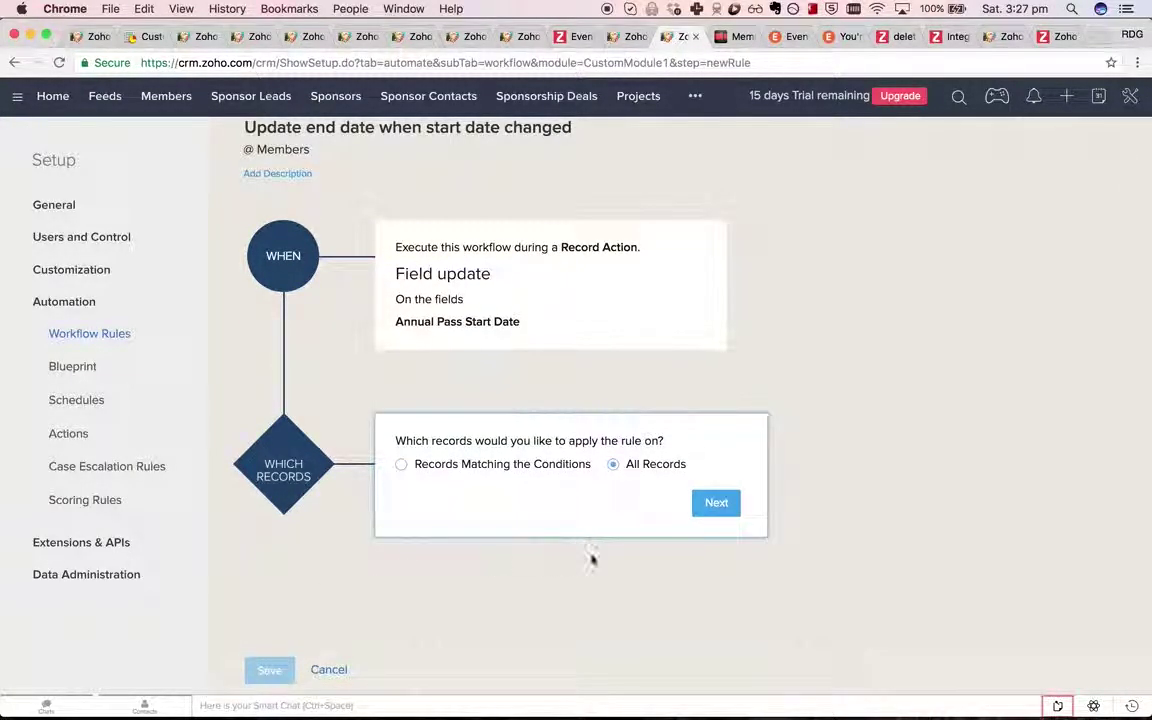
click(715, 502)
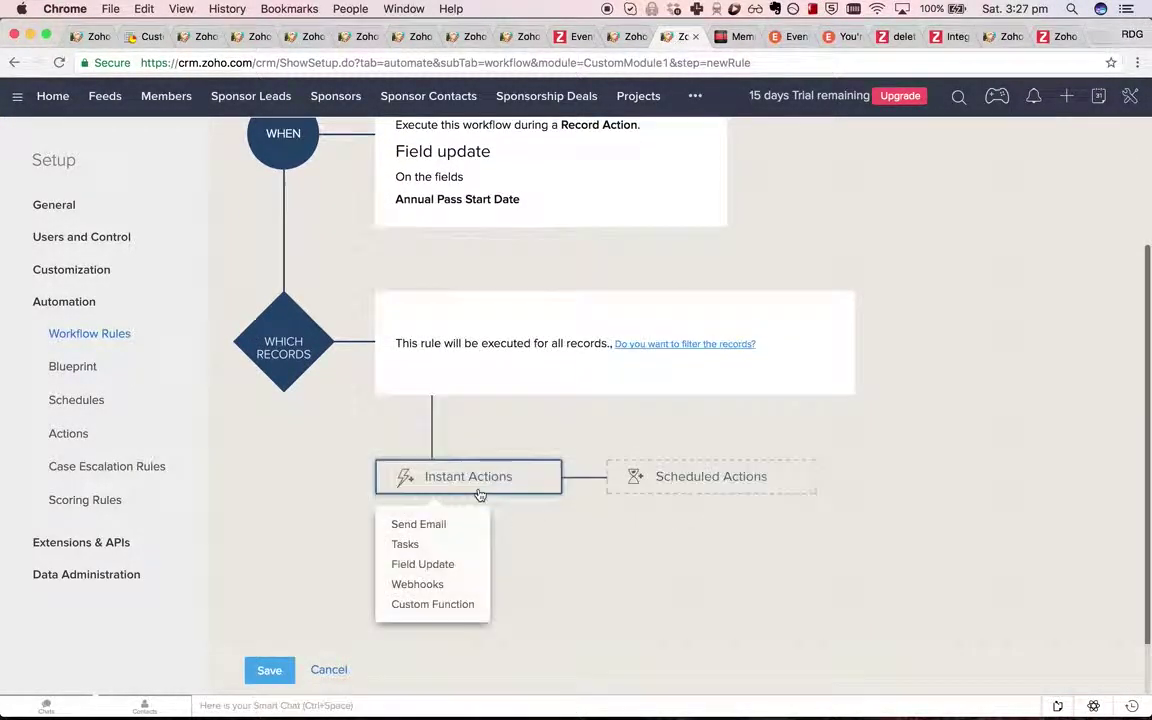
Try a field update on Annual Pass End Date, cancel it, and add a custom function action instead.
click(451, 572)
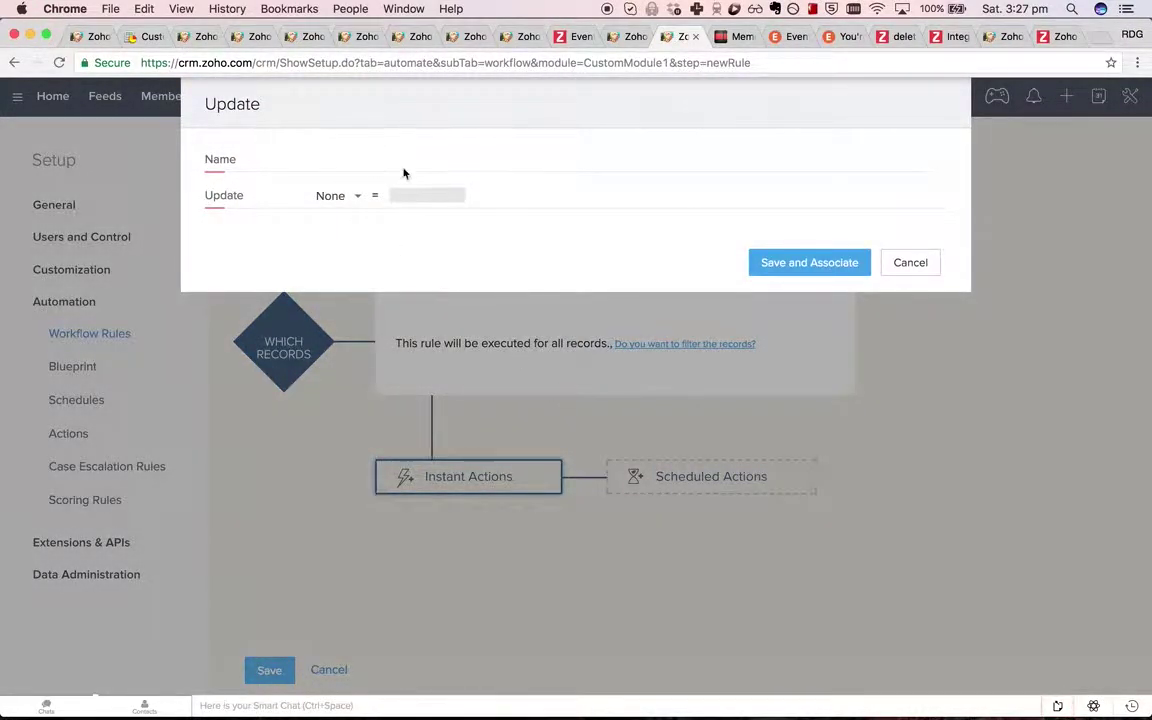
click(430, 160)
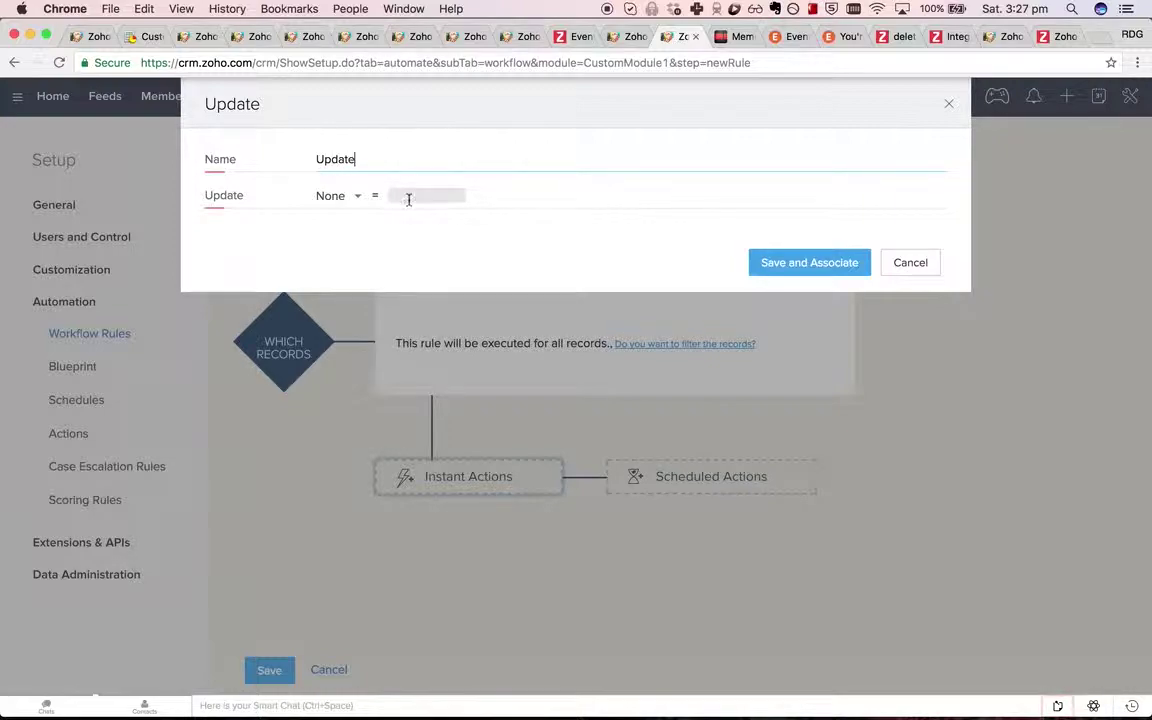
click(340, 196)
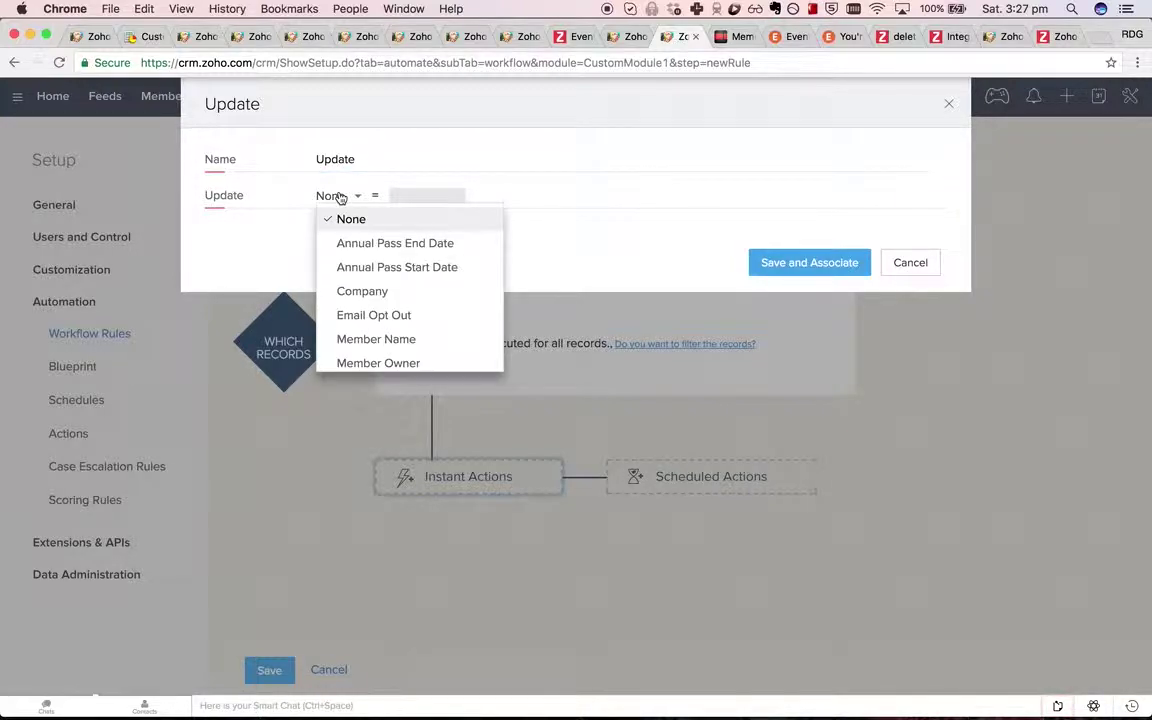
click(426, 245)
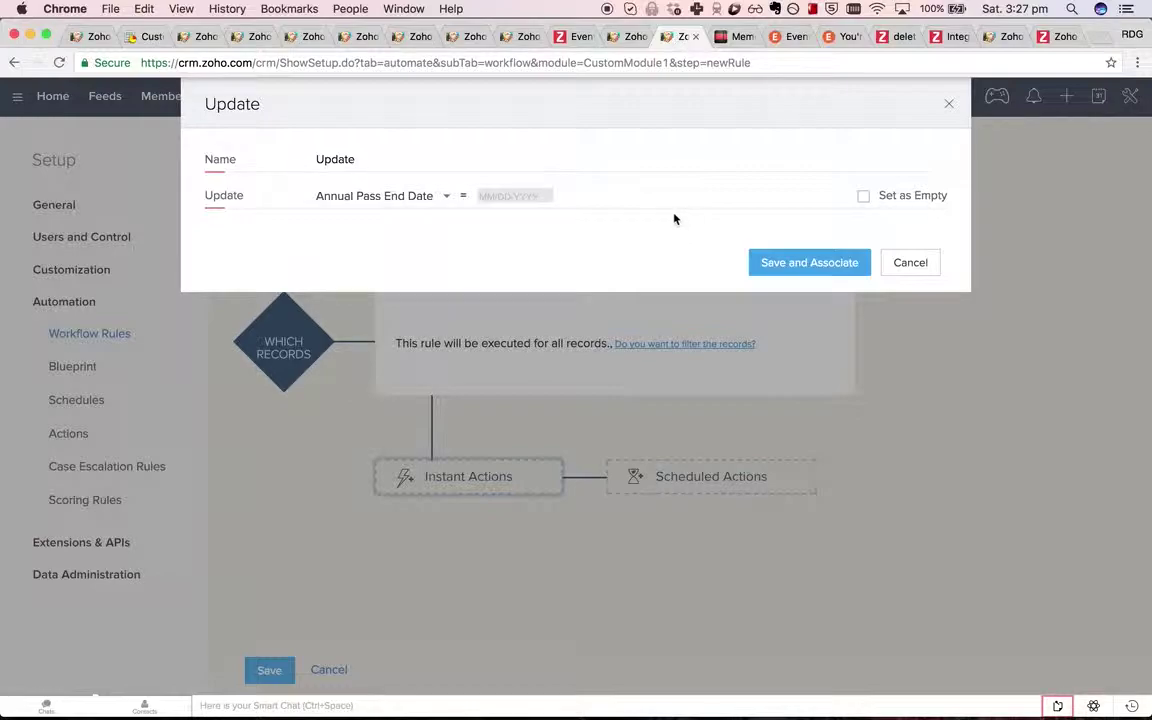
click(911, 265)
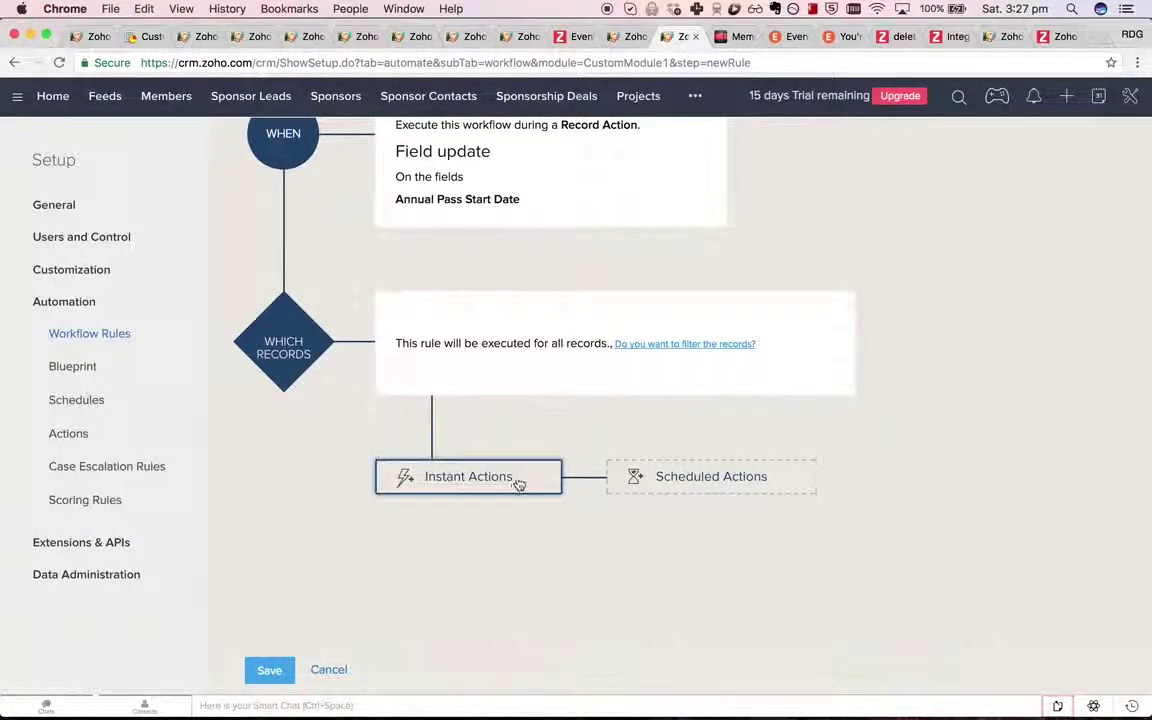
click(512, 480)
click(510, 605)
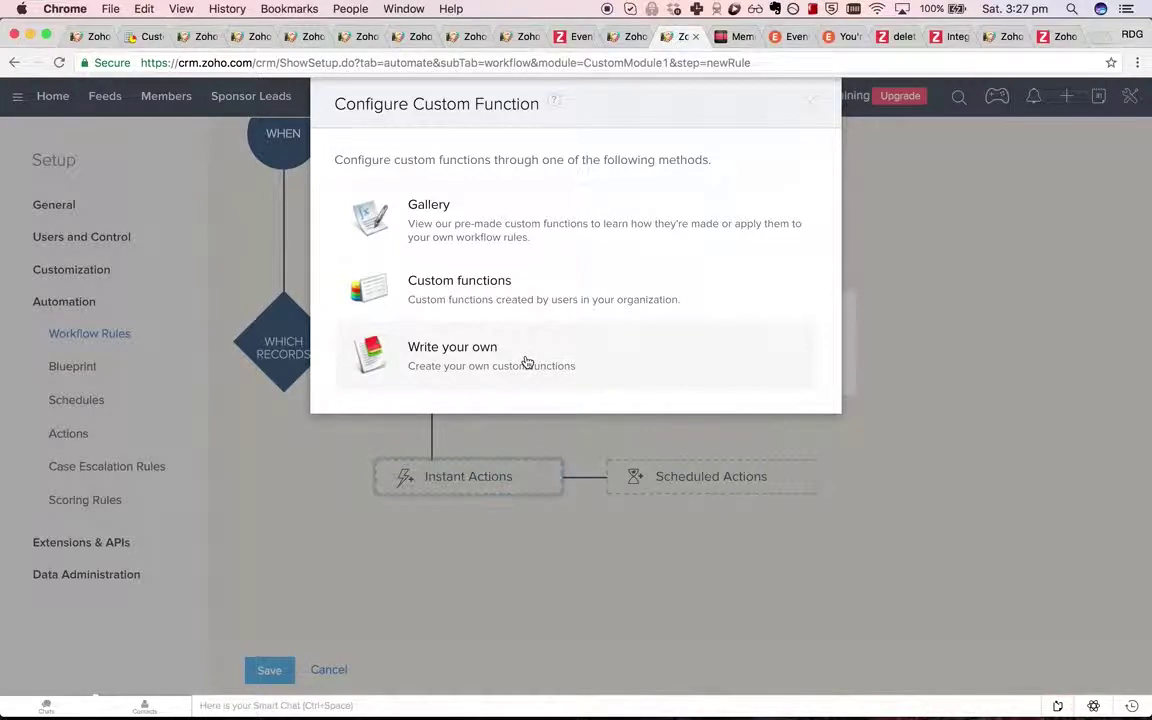
Write a new free-flow custom function named update_end_date.
click(527, 362)
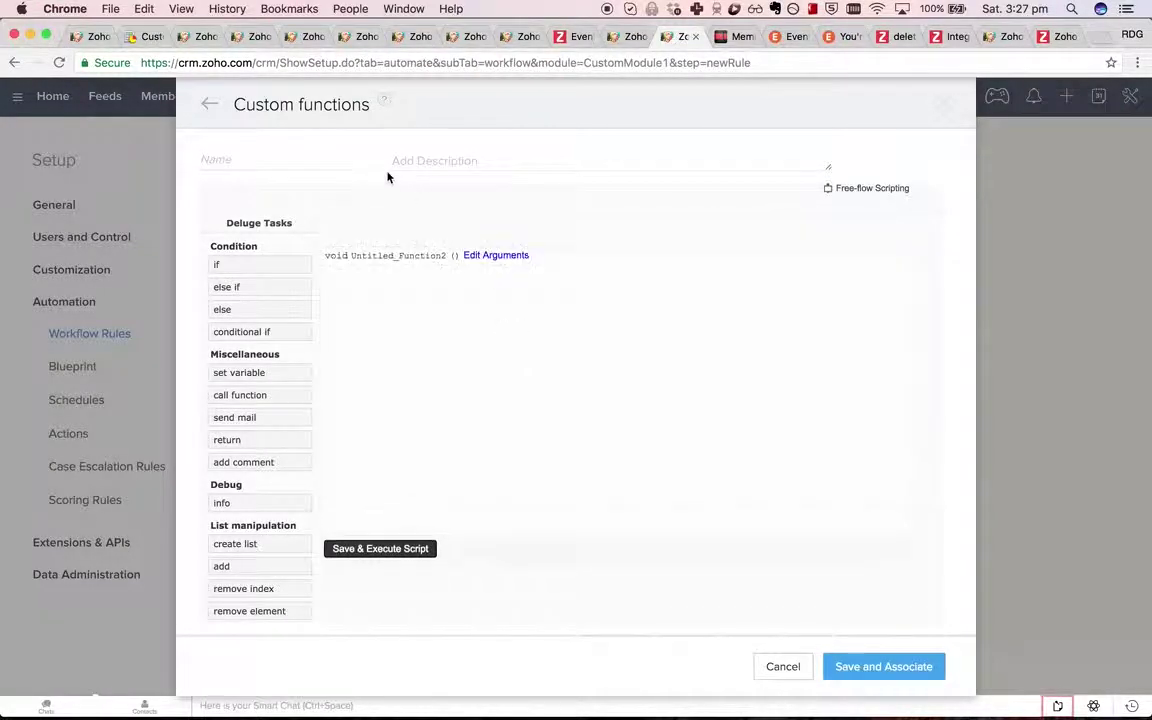
click(860, 188)
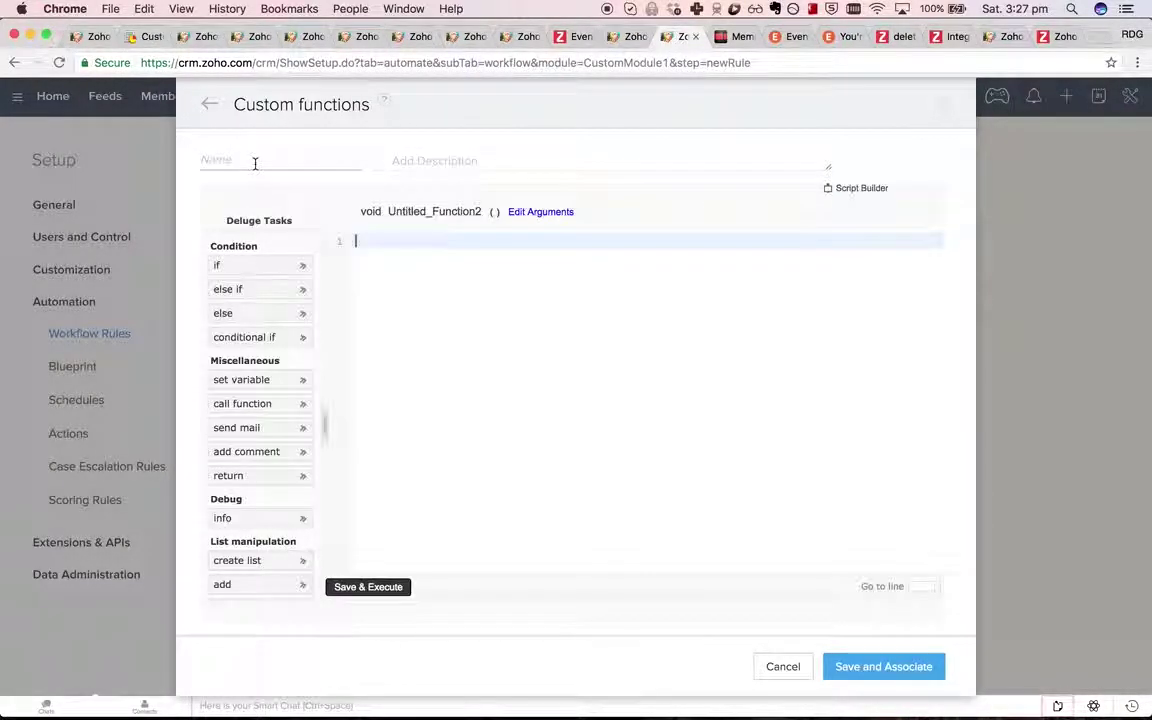
click(254, 160)
text(update_end_date)
key(super+a)
key(super+c)
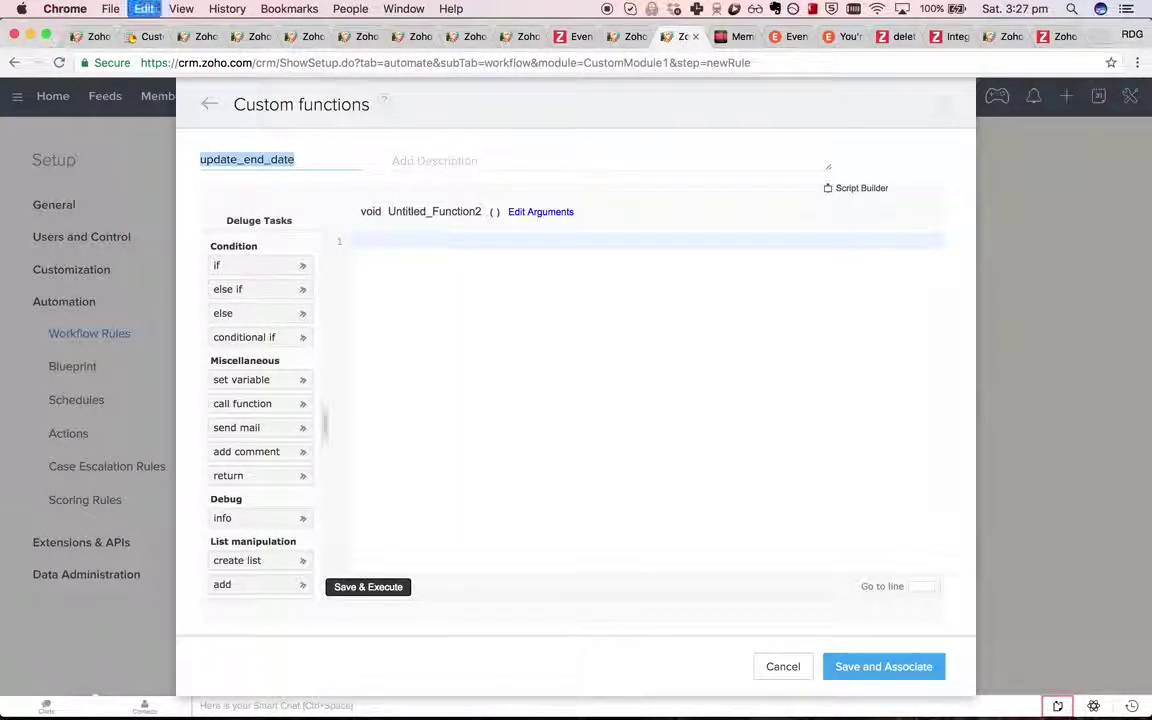
click(548, 213)
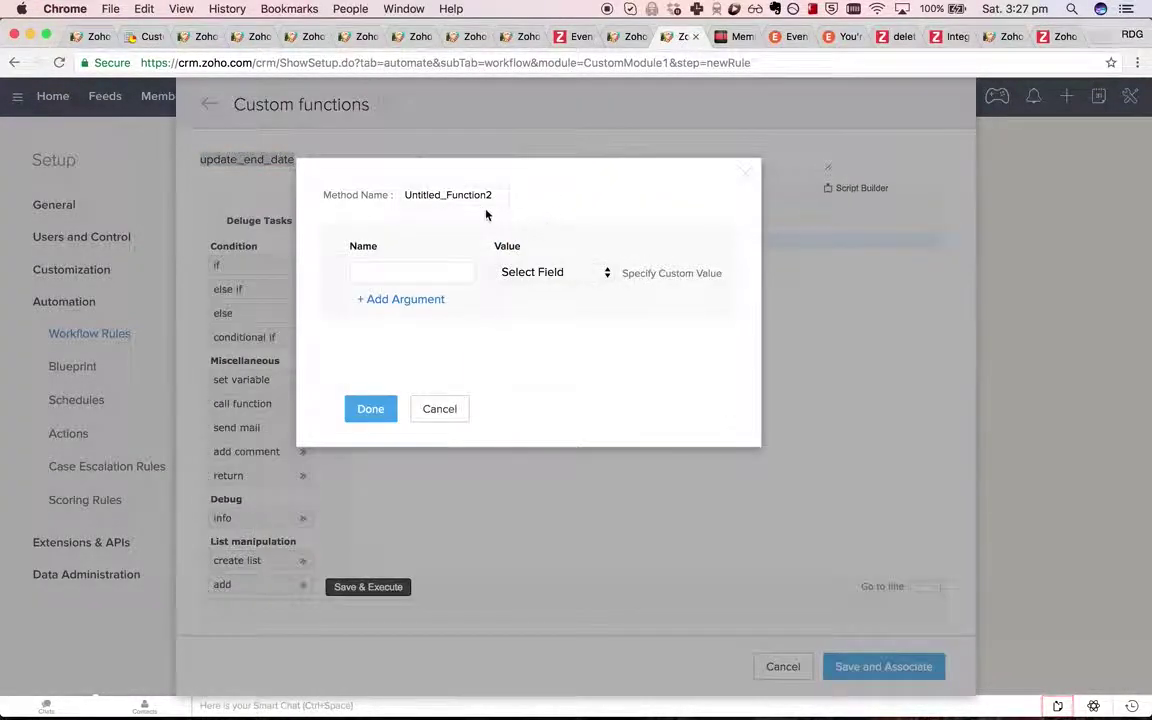
double_click(483, 194)
key(super+v)
Add an argument member_id mapped to the Member Id field.
click(566, 280)
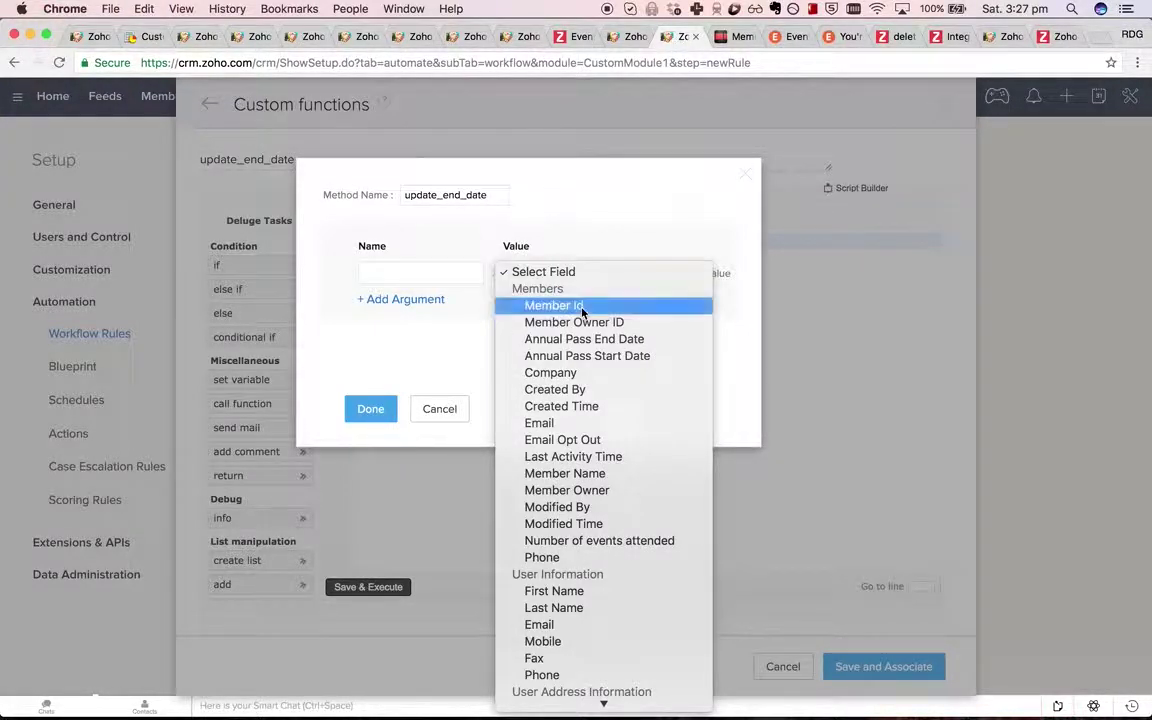
click(582, 307)
text(member_id)
click(372, 408)
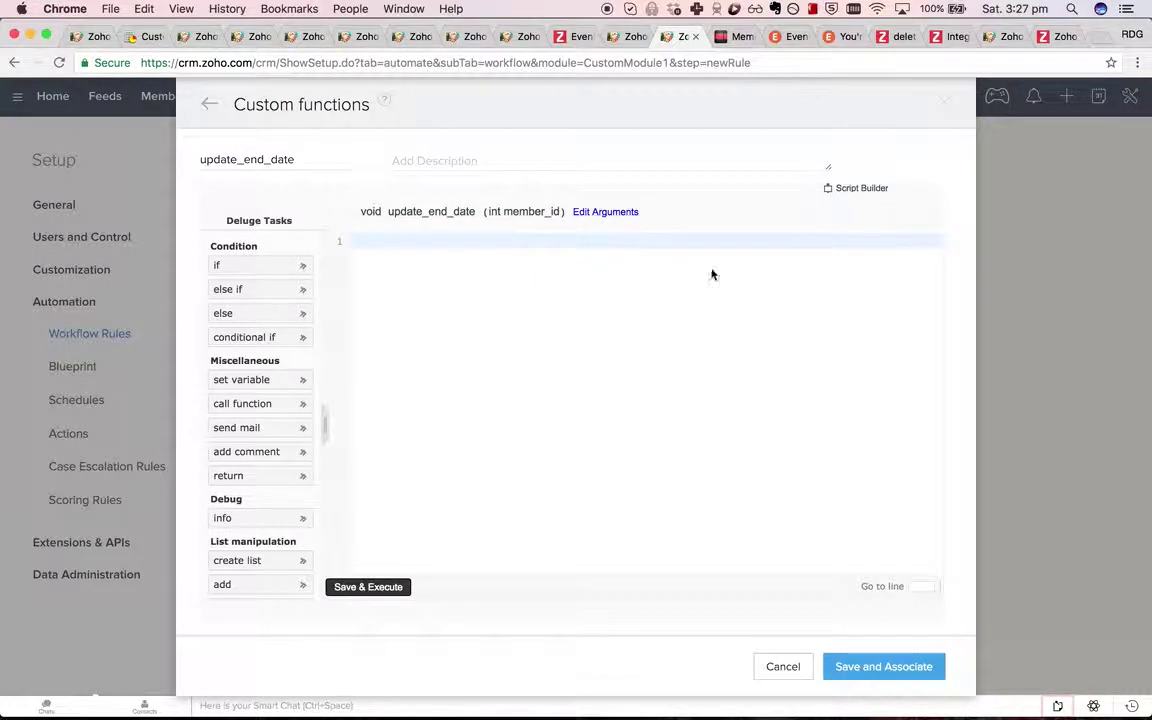
Write line 1: member_record = zoho.crm.getRecordById("CustomModule1", input.member_id); and begin the start-date line.
text(member_re)
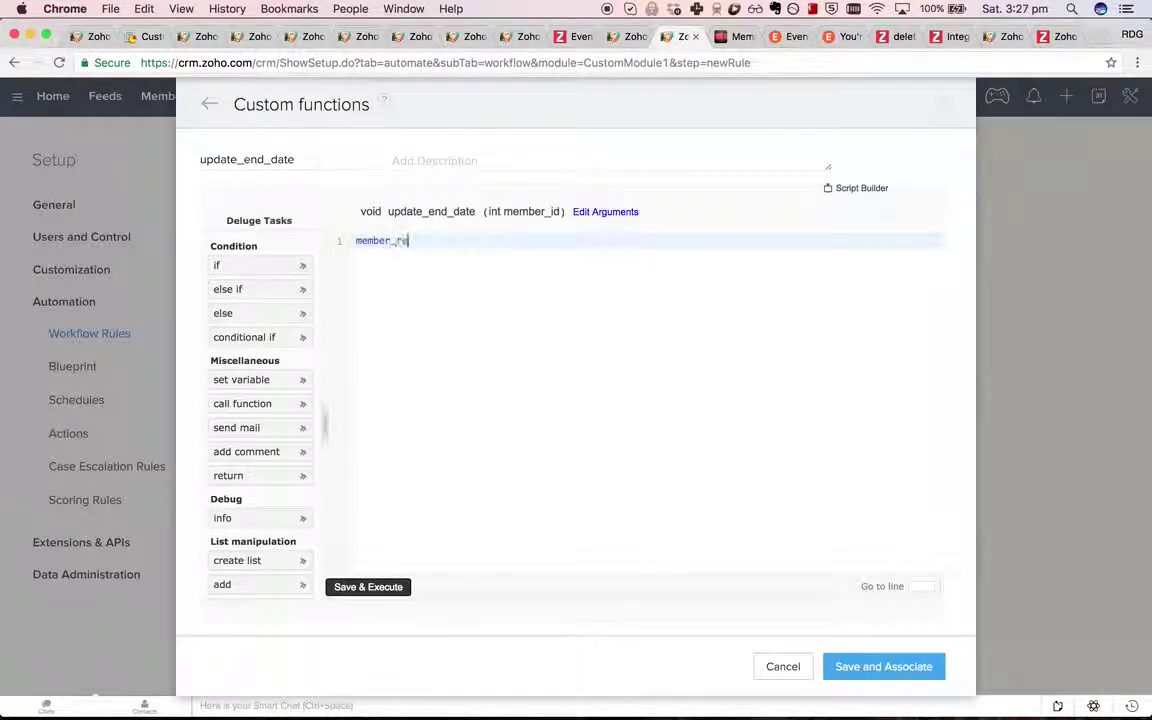
text(cord = zoho.crm.get)
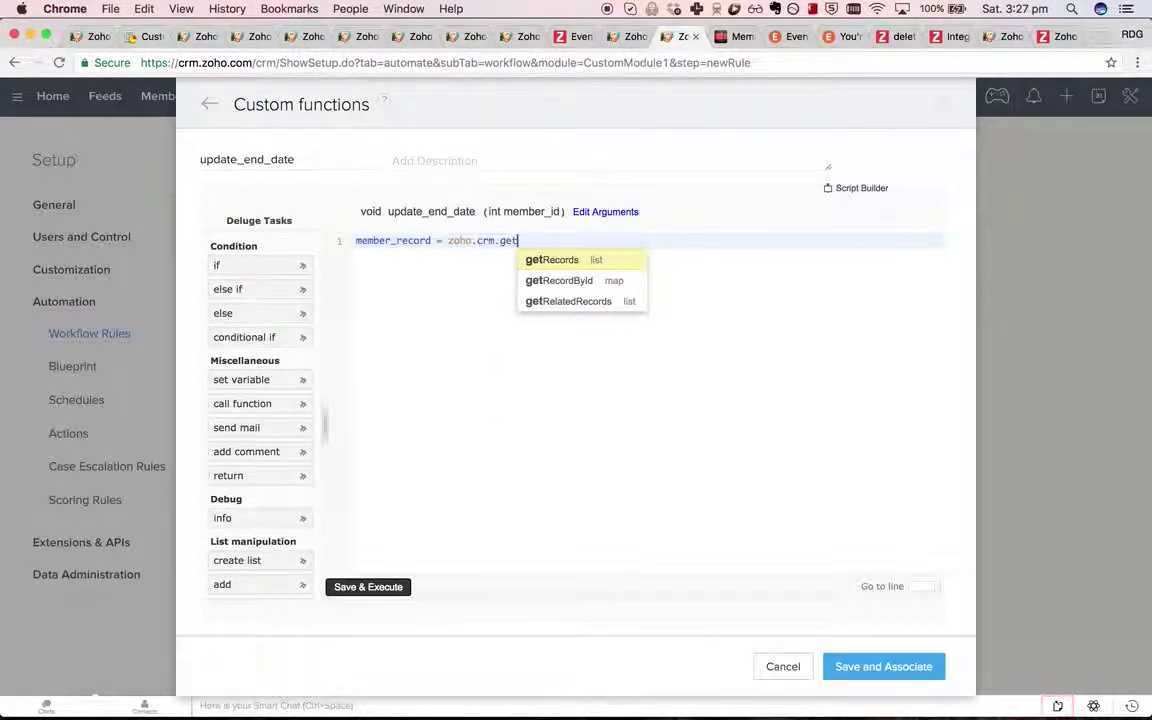
key(Down)
key(Return)
scroll(648, 408, down, 5)
click(648, 393)
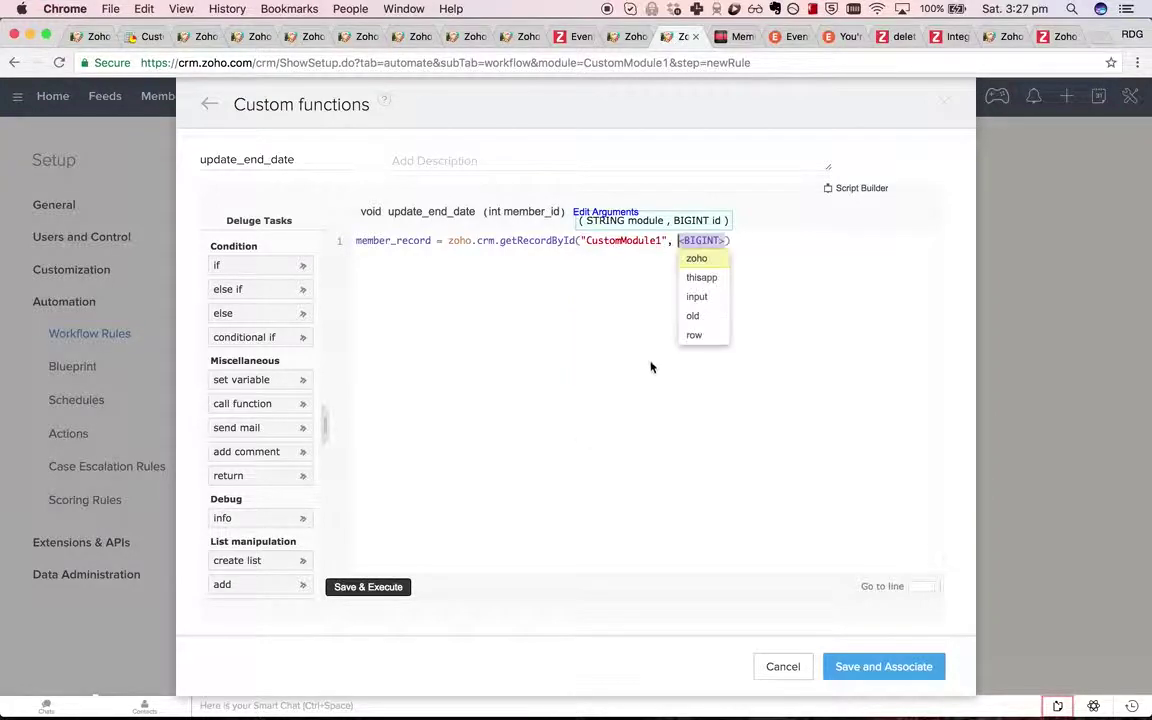
text(input)
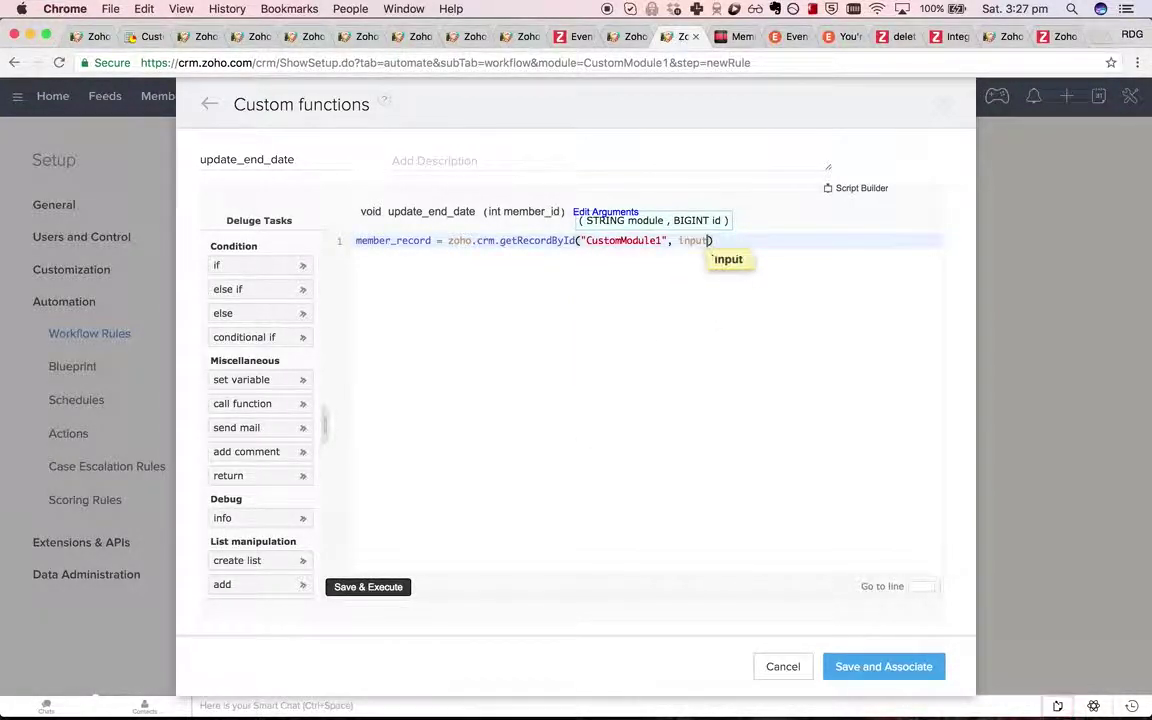
text(.member_id);)
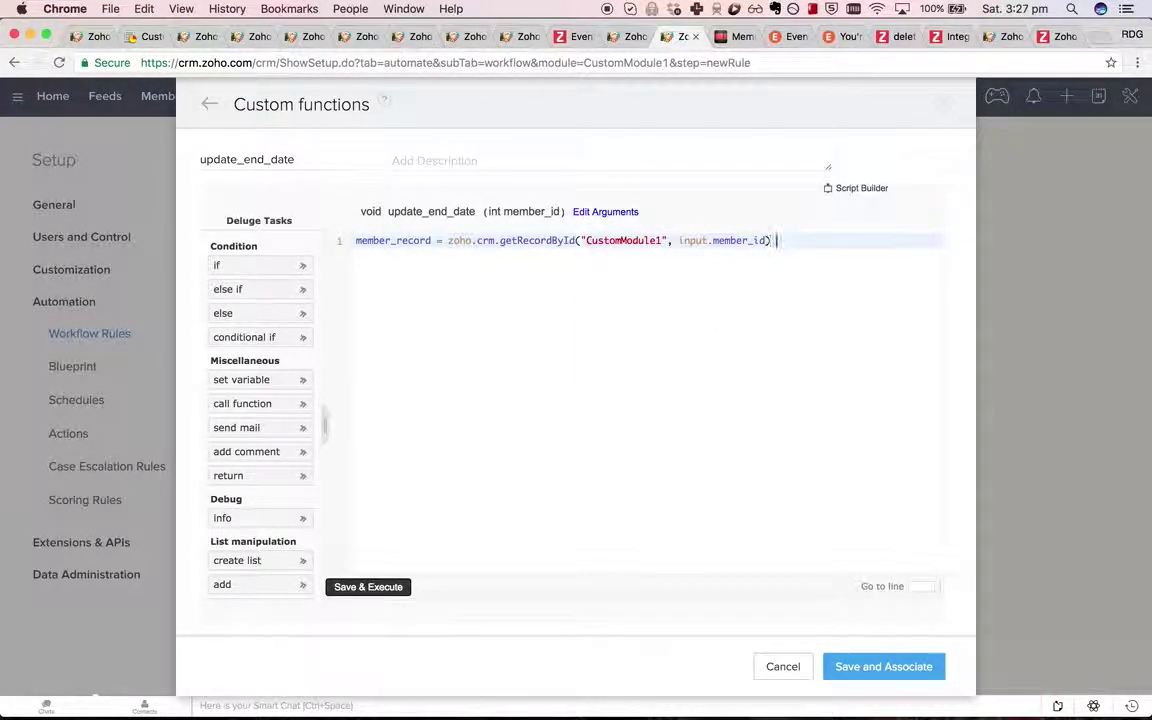
key(Return)
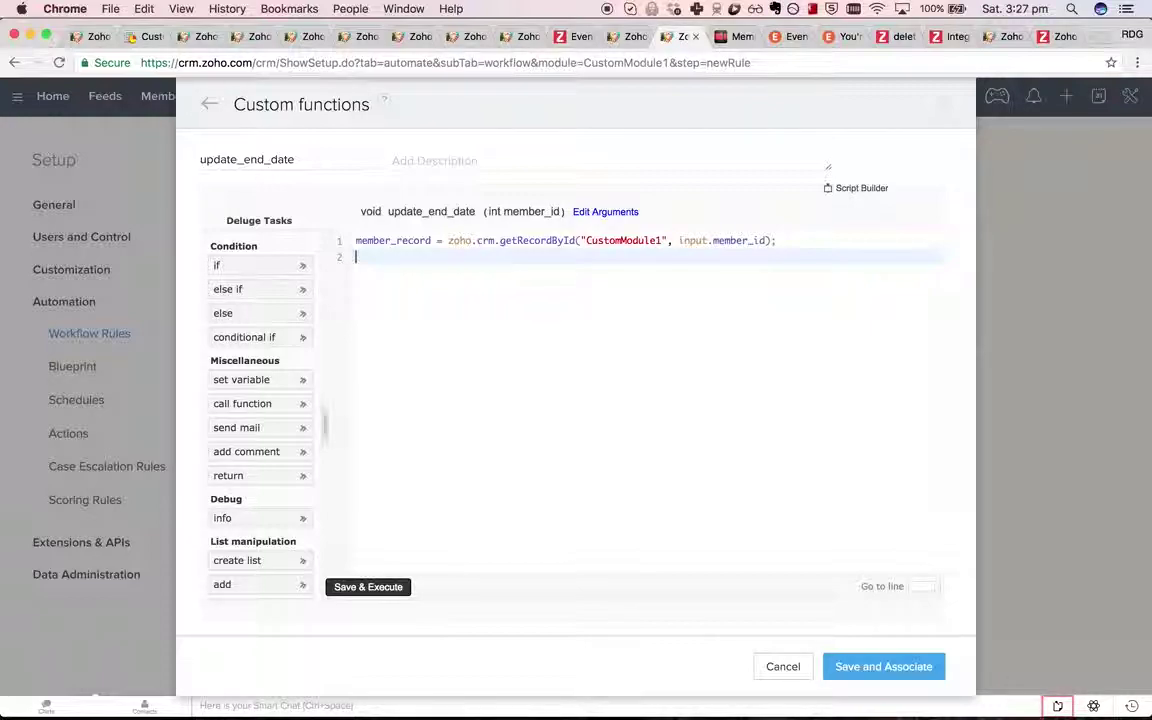
text(start_Date )
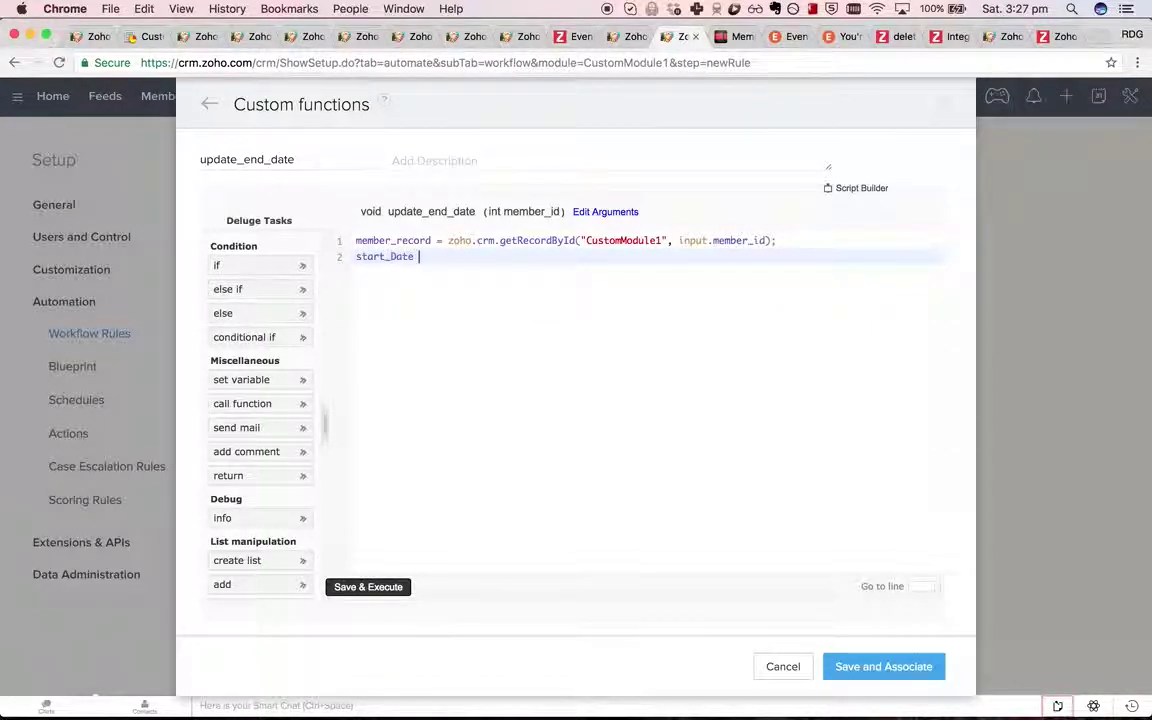
text(ate = member_record.get()
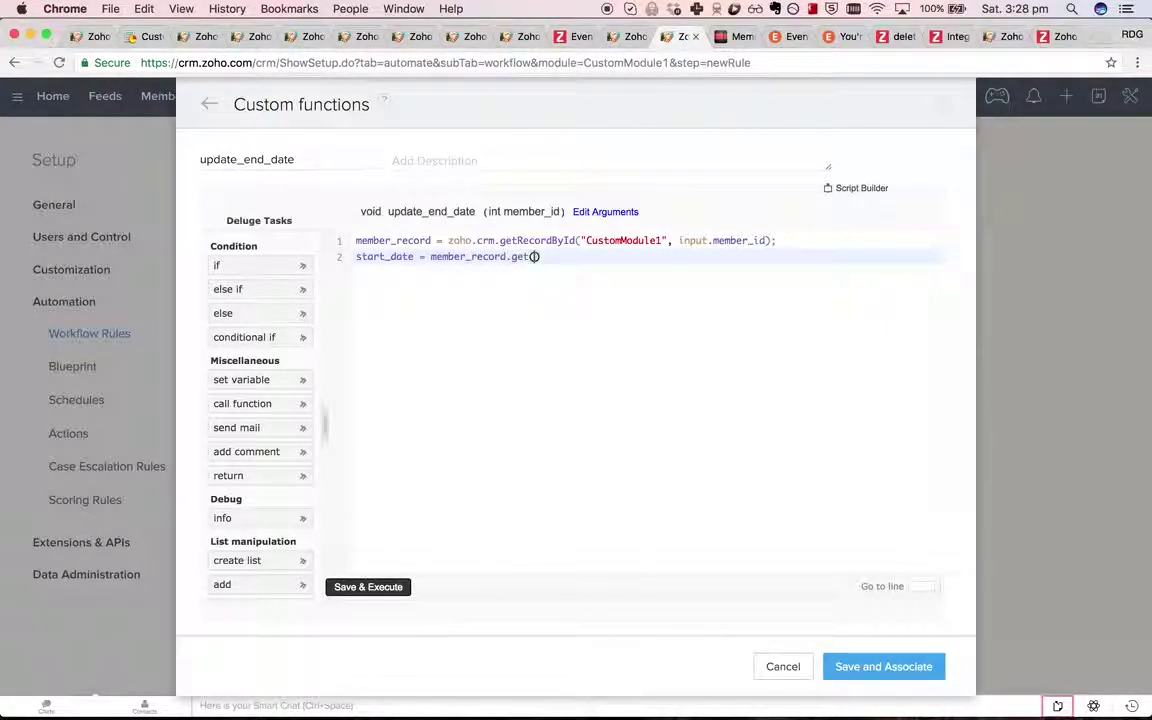
text("ST)
click(636, 36)
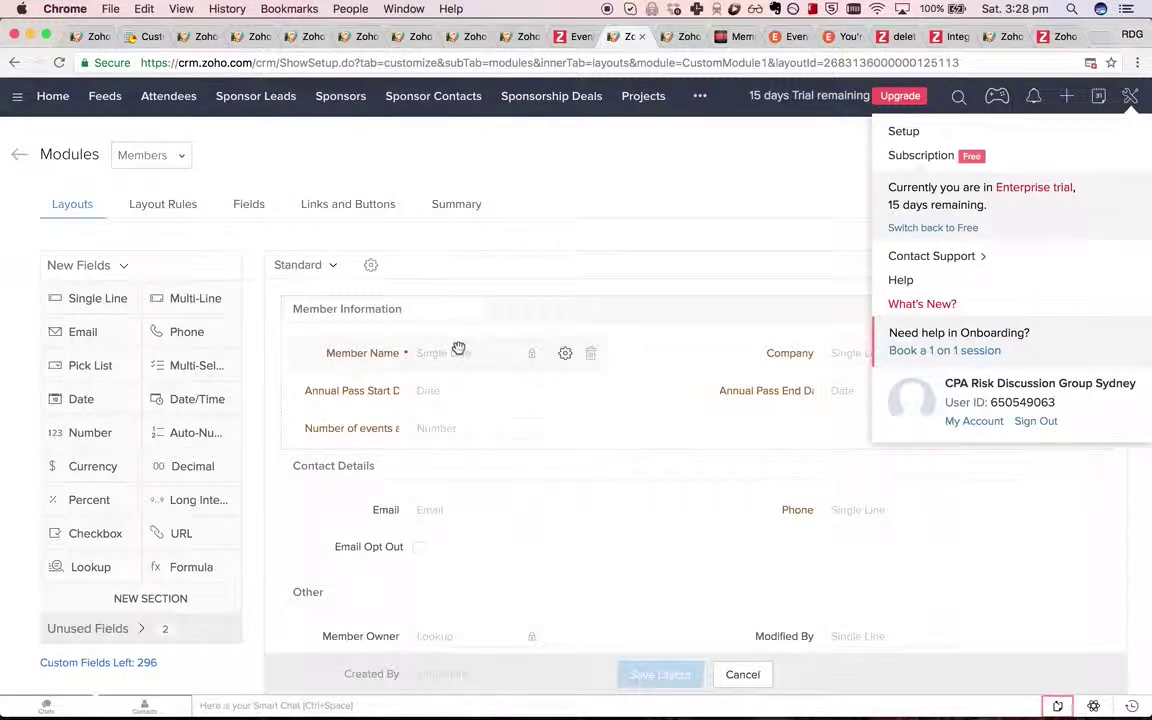
Complete line 2 to read the 'Annual Pass Start Date' field from member_record.
drag(304, 390, 400, 390)
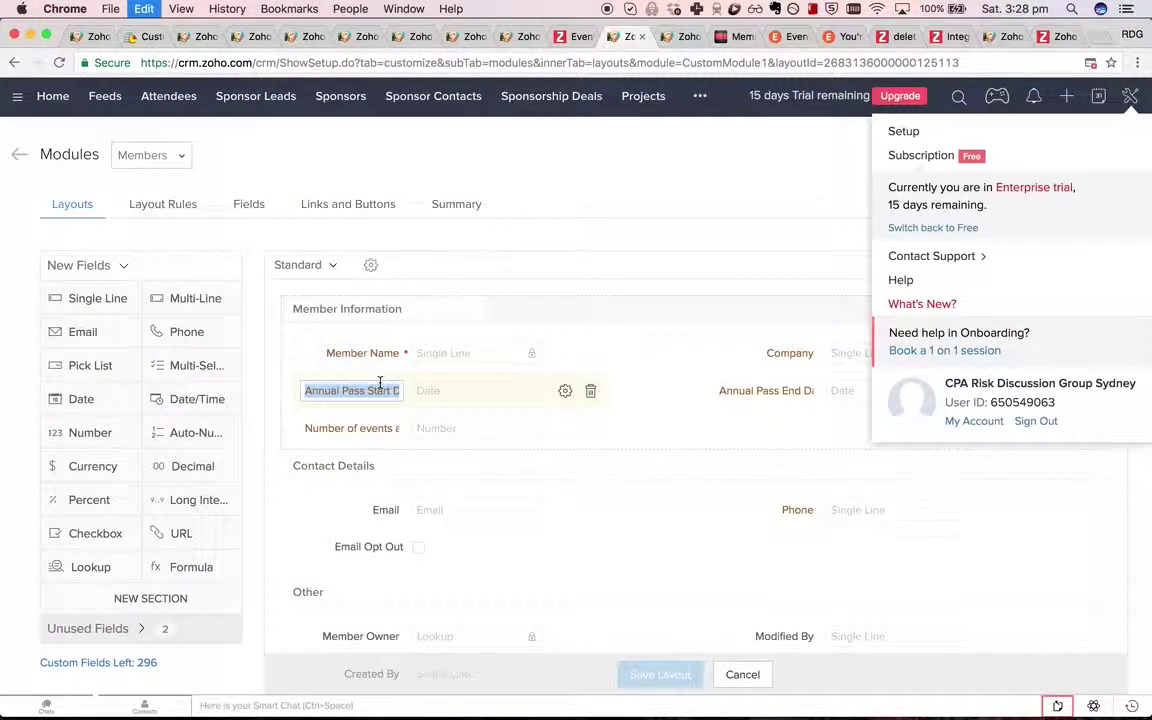
click(665, 37)
text(Annual Pass Start Date)
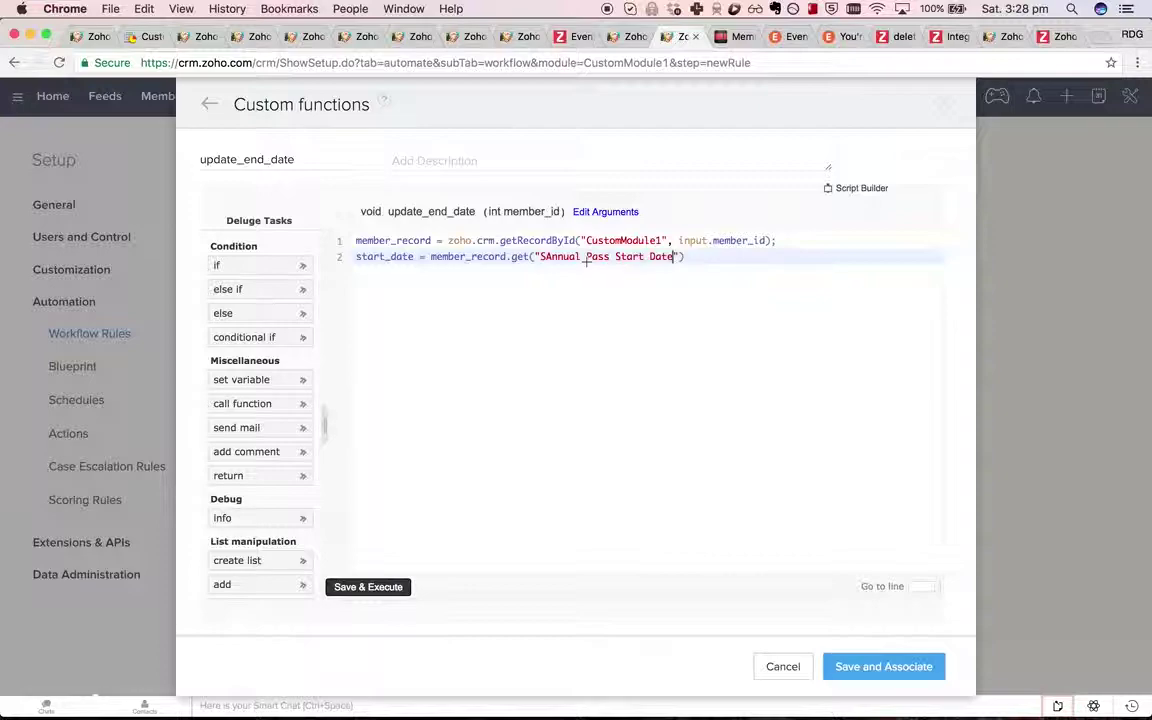
key(Delete)
key(End)
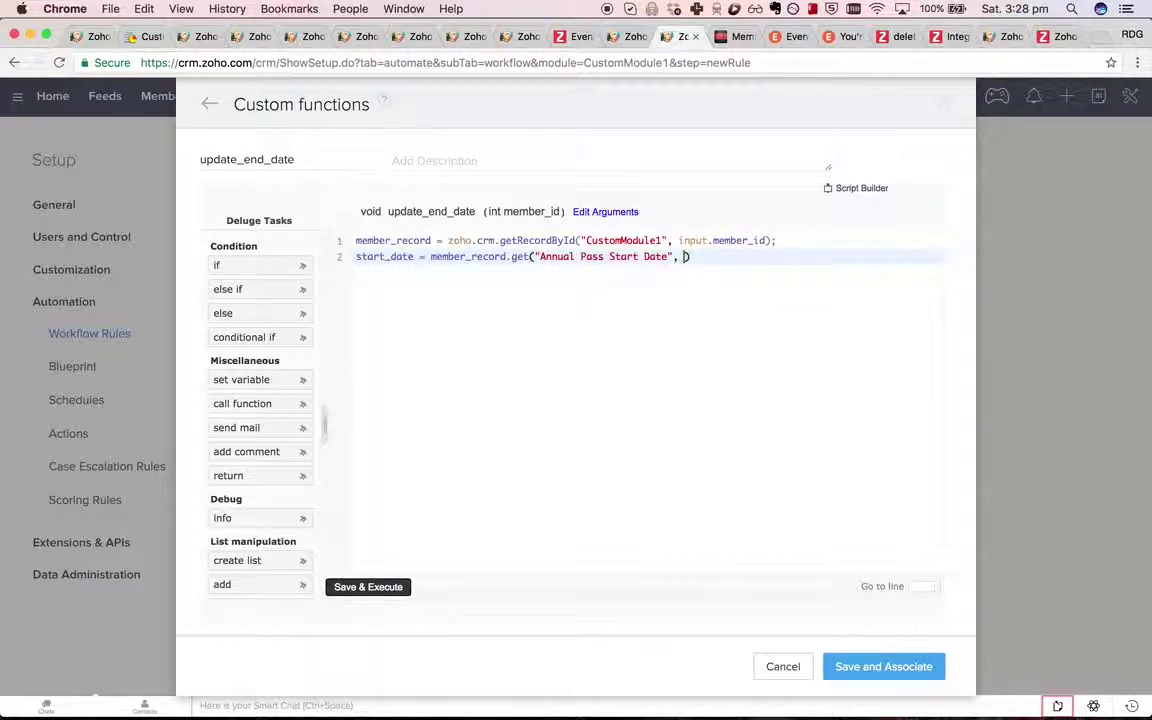
text(;)
key(Return)
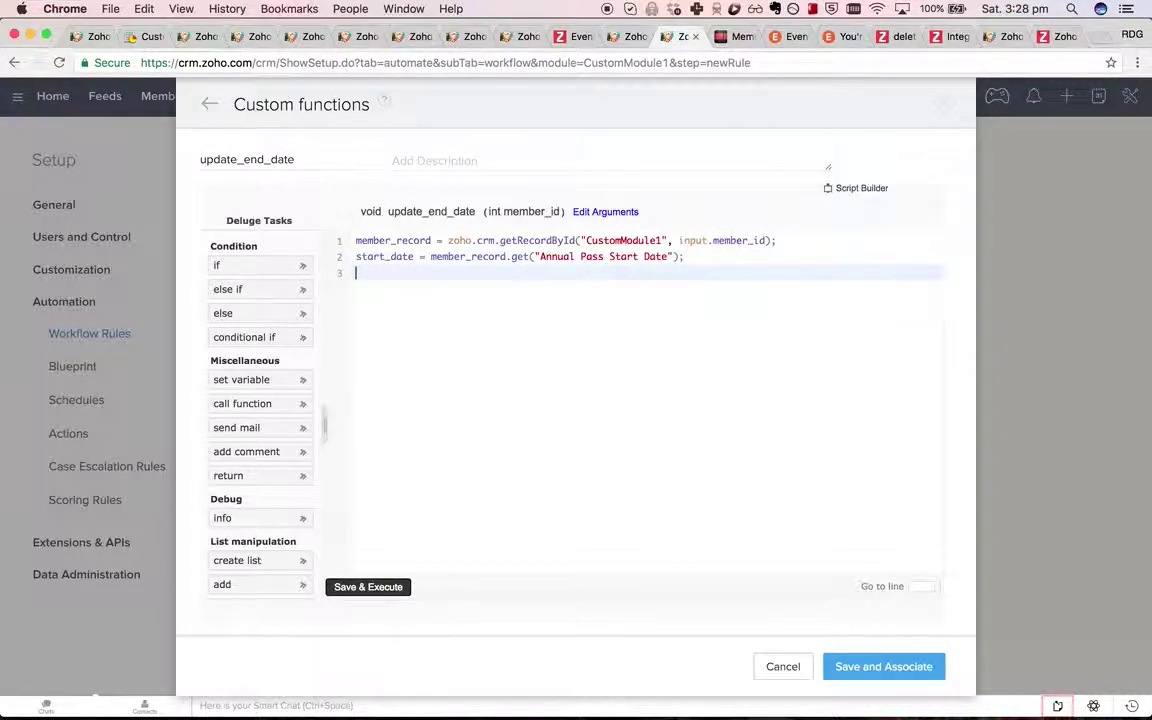
Add line 3 putting 'Annual Pass End Date' as start_date.toDate().addYear(1).toString() into member_record.
text(member_record.put(")
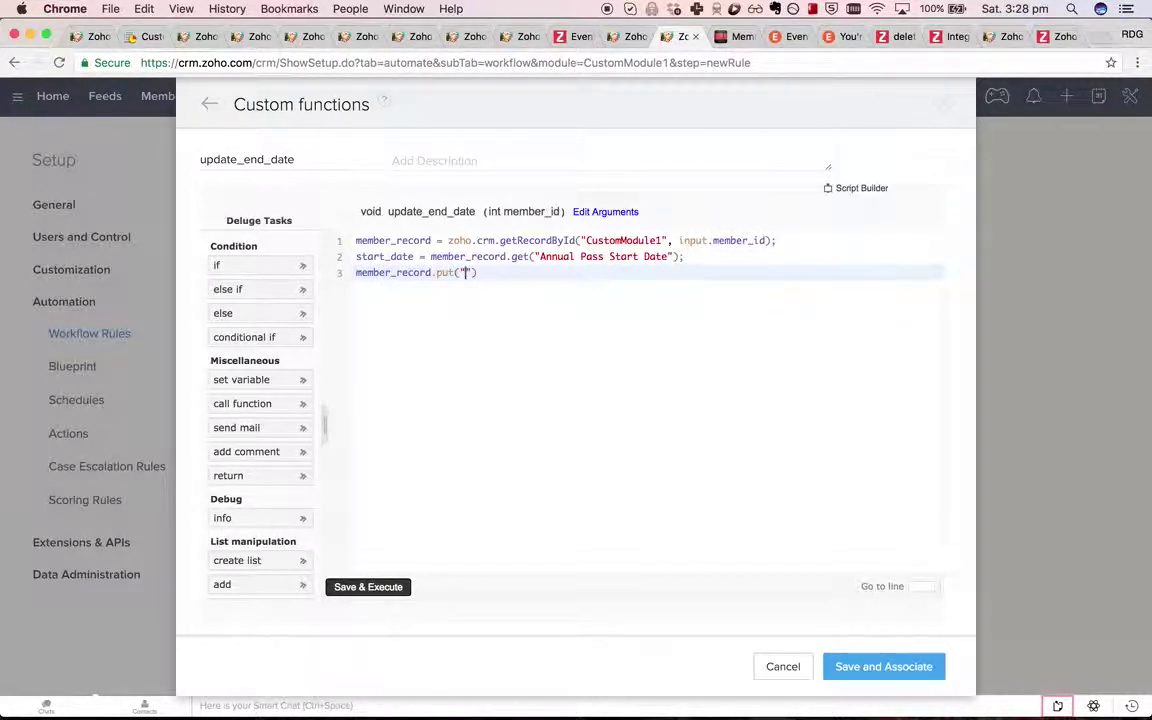
text(Annual Pass Start Date)
key(BackSpace)
key(BackSpace)
key(BackSpace)
key(BackSpace)
key(BackSpace)
key(BackSpace)
text(End Date)
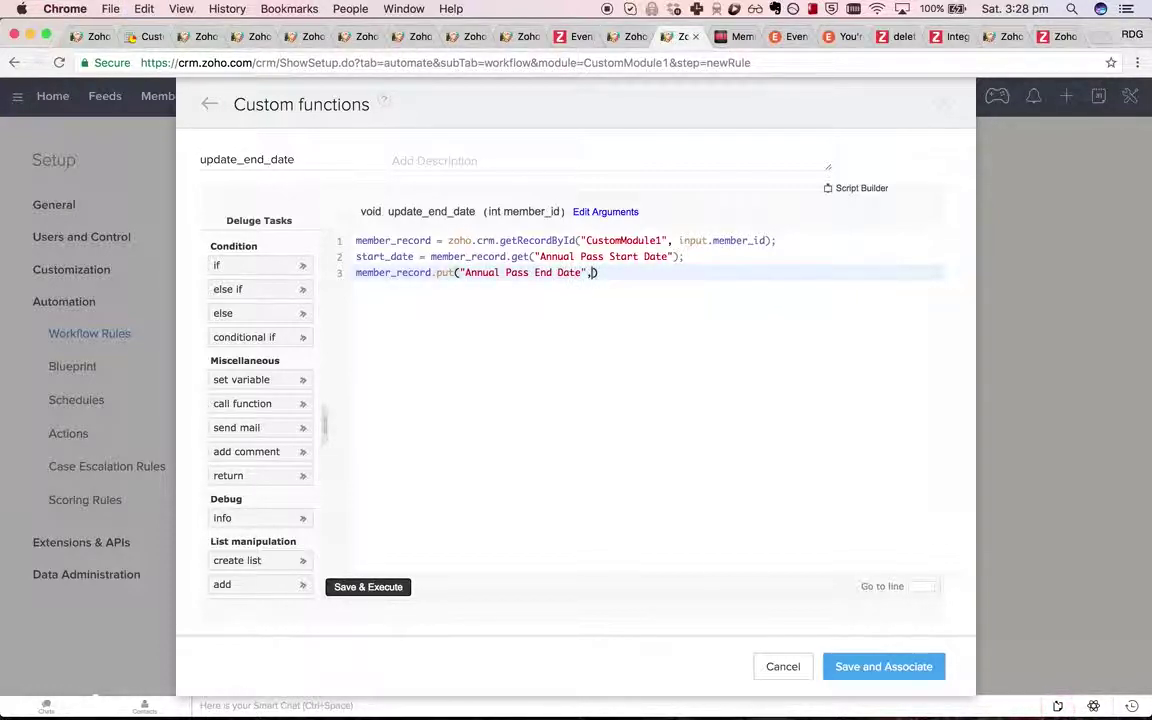
text(", start_date.)
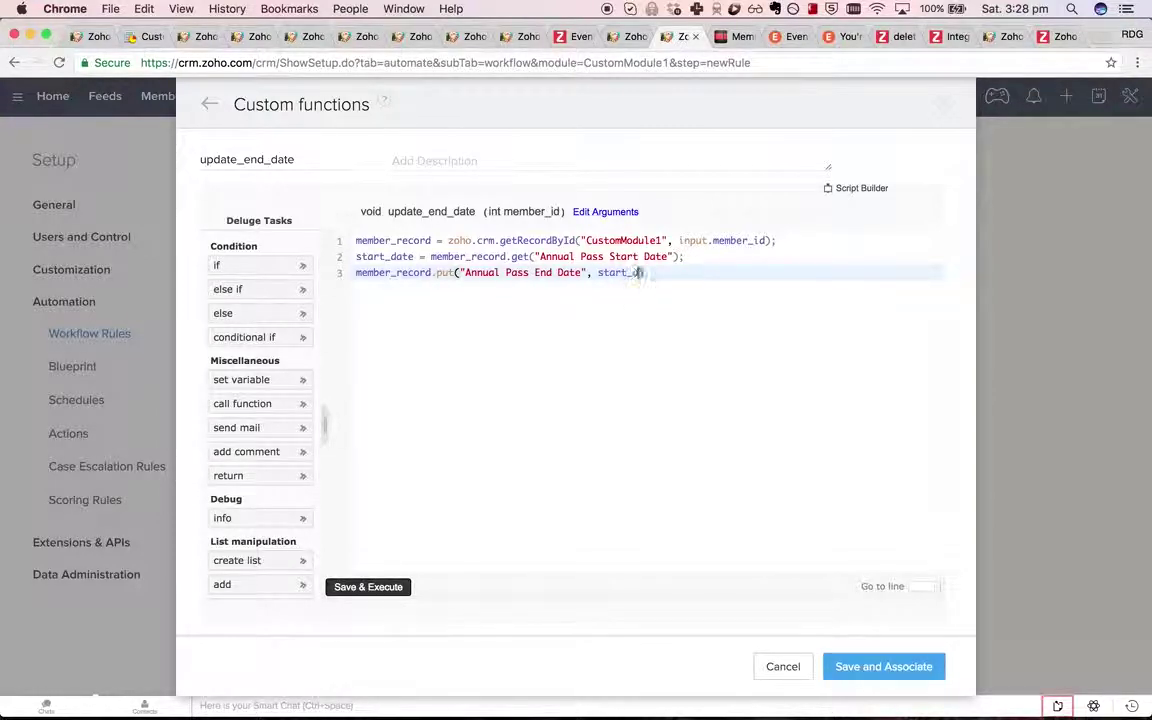
text(toDate().)
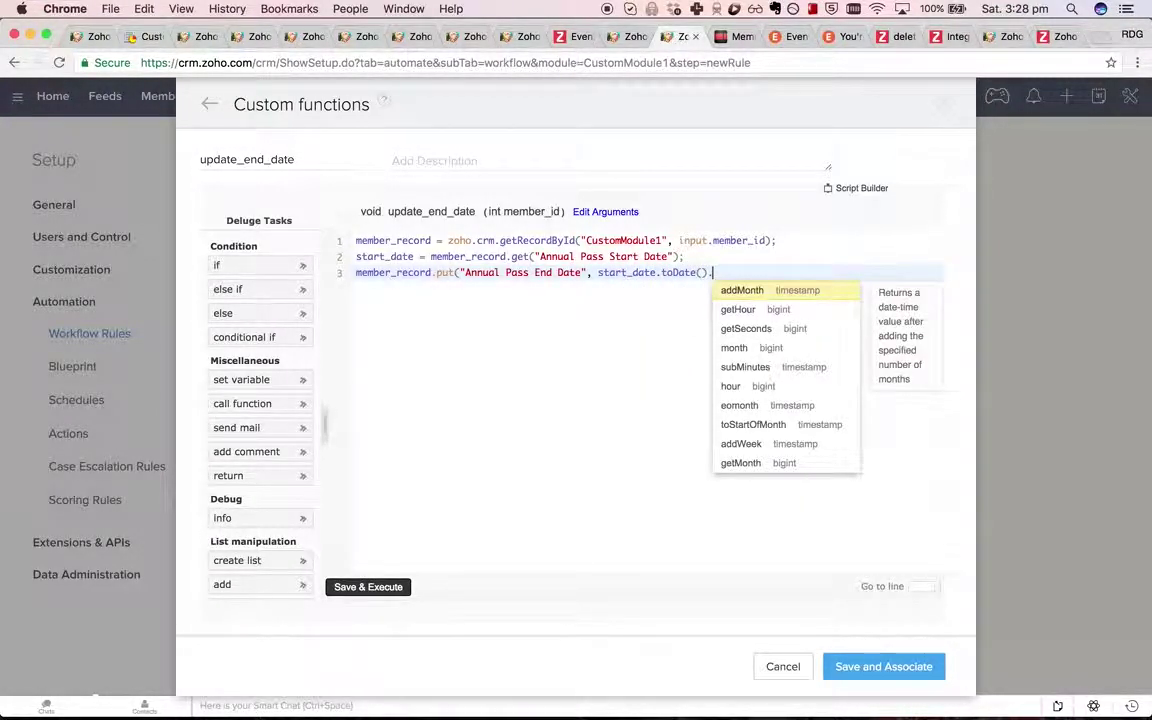
text(addY)
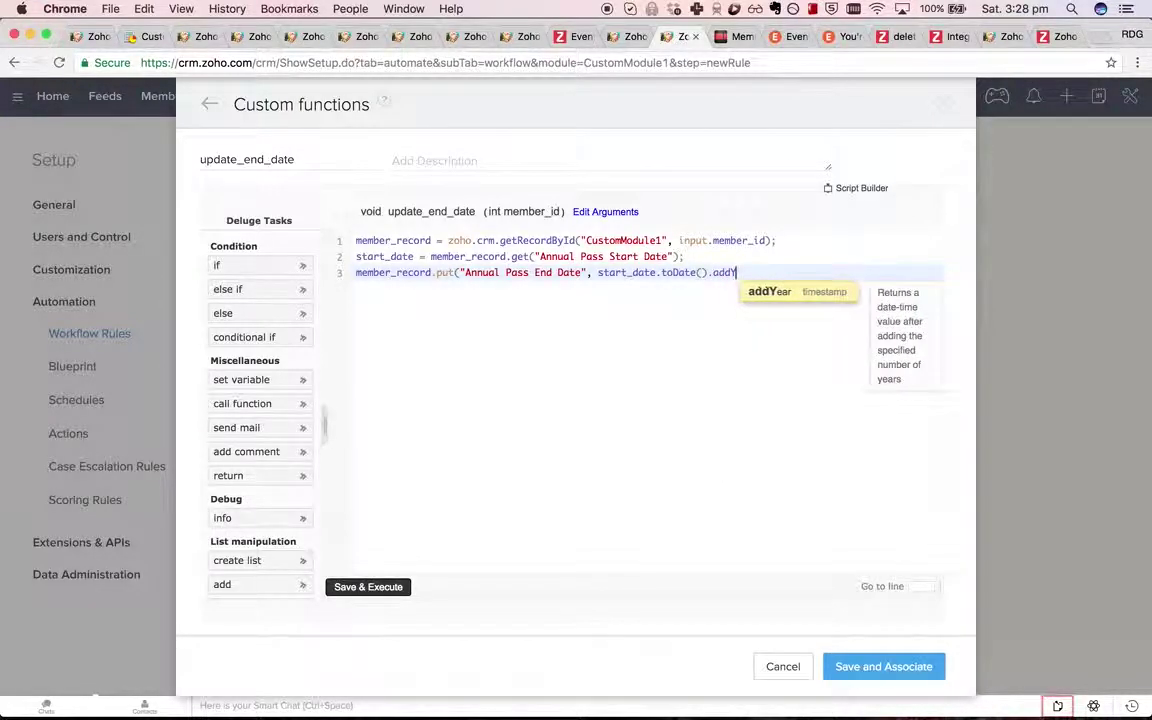
key(Return)
text(1));)
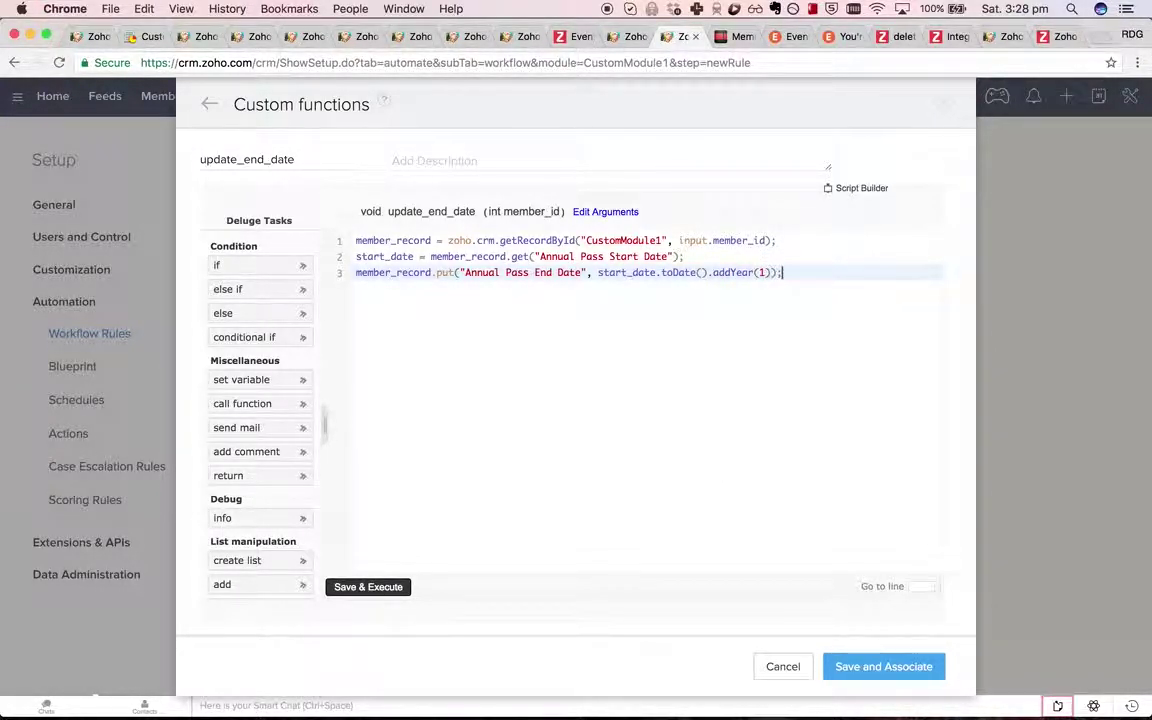
key(Return)
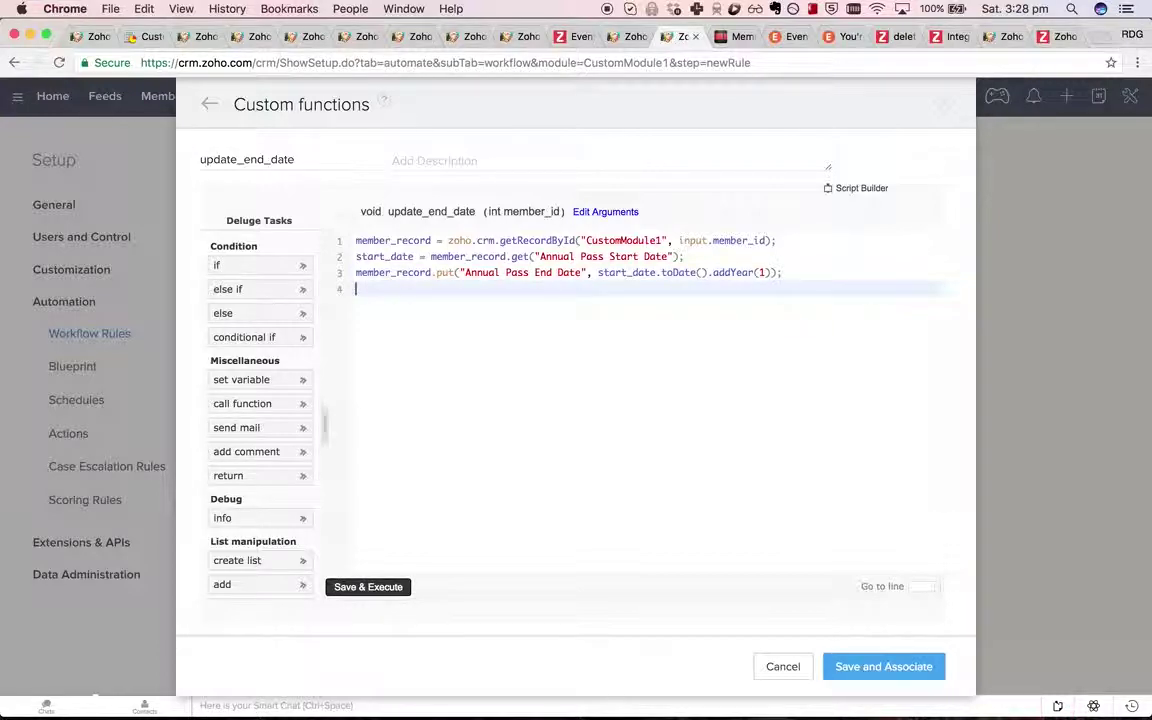
click(777, 272)
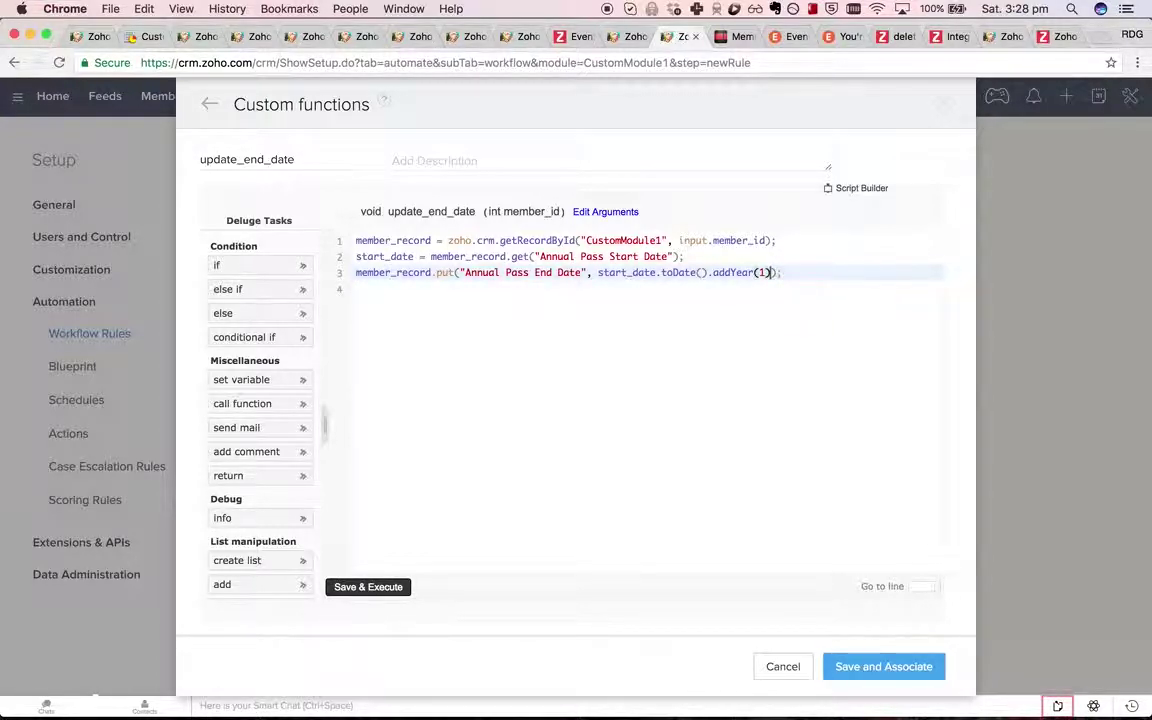
text().toString()
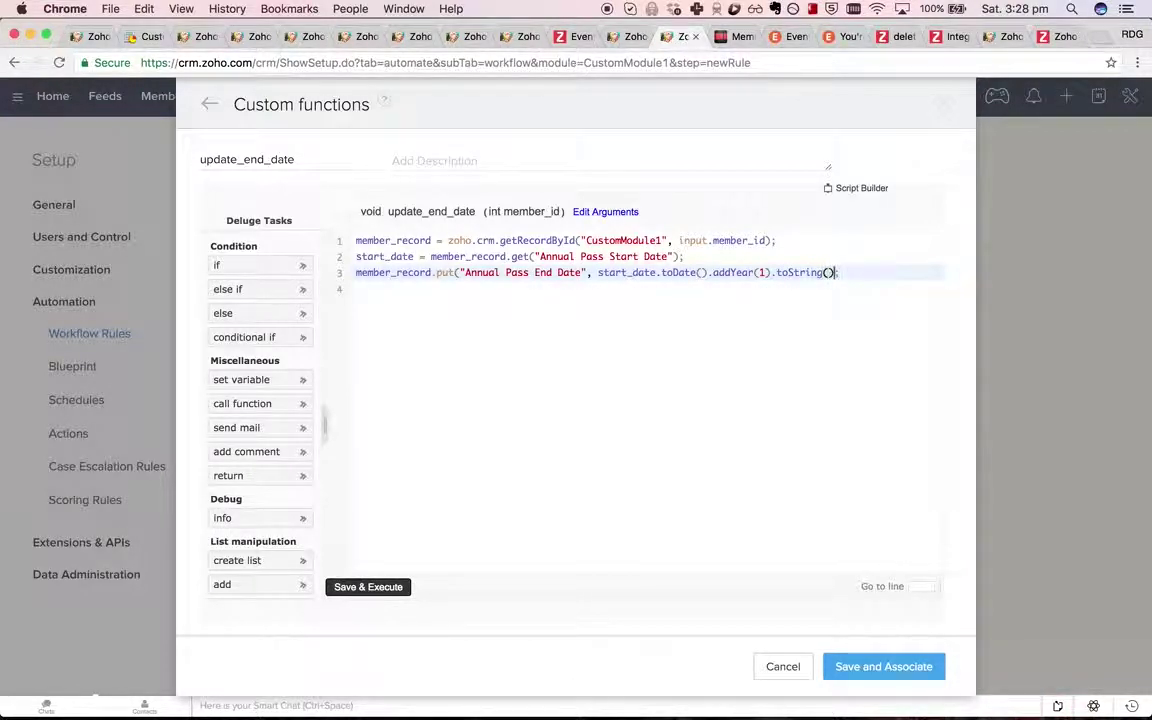
text())
Start line 5 as update_resp = zoho.crm.updateRecord on CustomModule1.
click(357, 289)
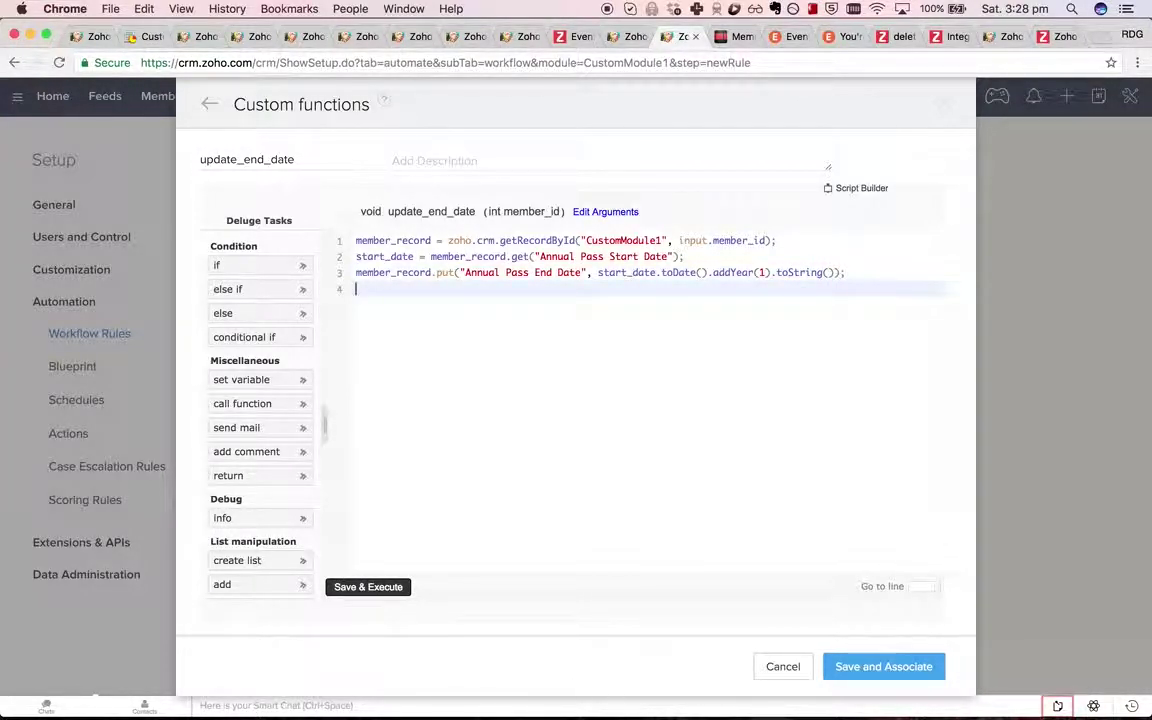
key(Return)
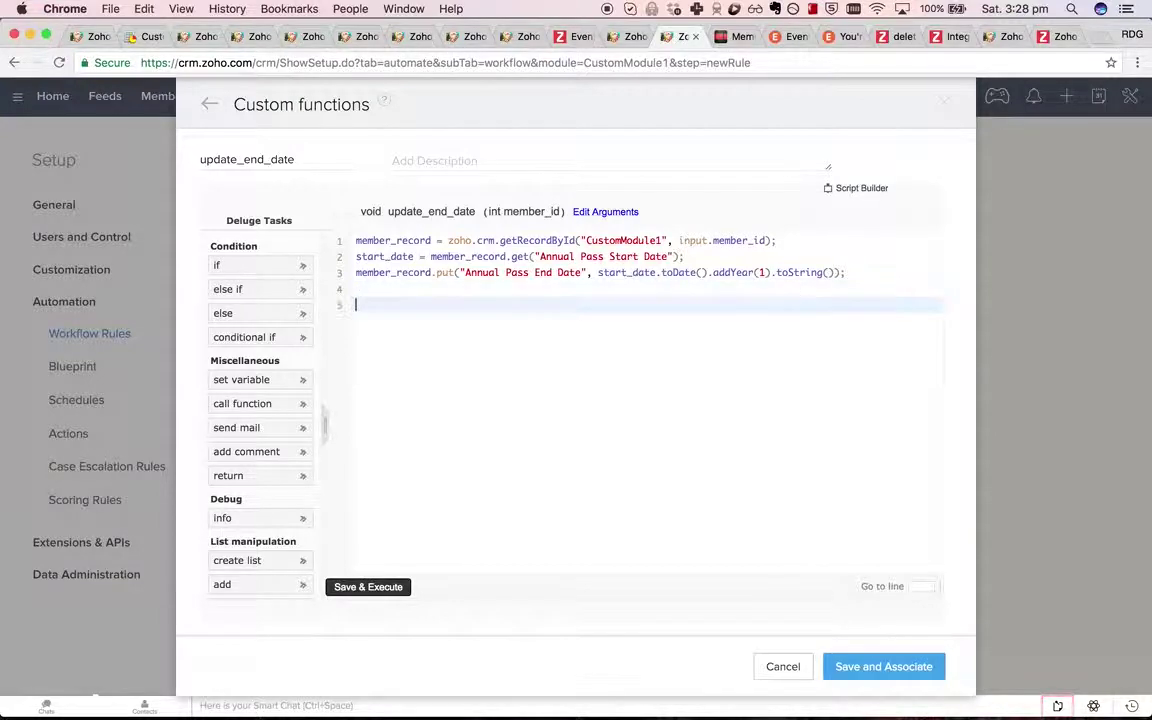
text(insert)
key(BackSpace)
key(BackSpace)
key(BackSpace)
key(BackSpace)
key(BackSpace)
key(BackSpace)
text(update_resp =)
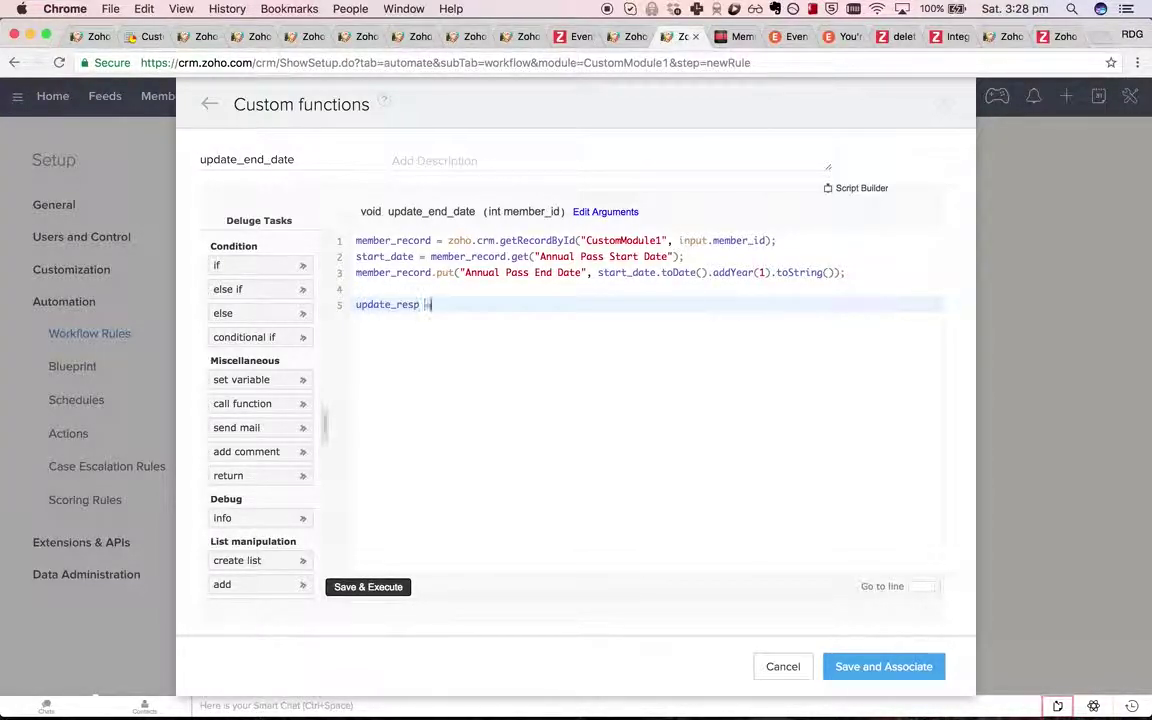
text( zoho.crm.up)
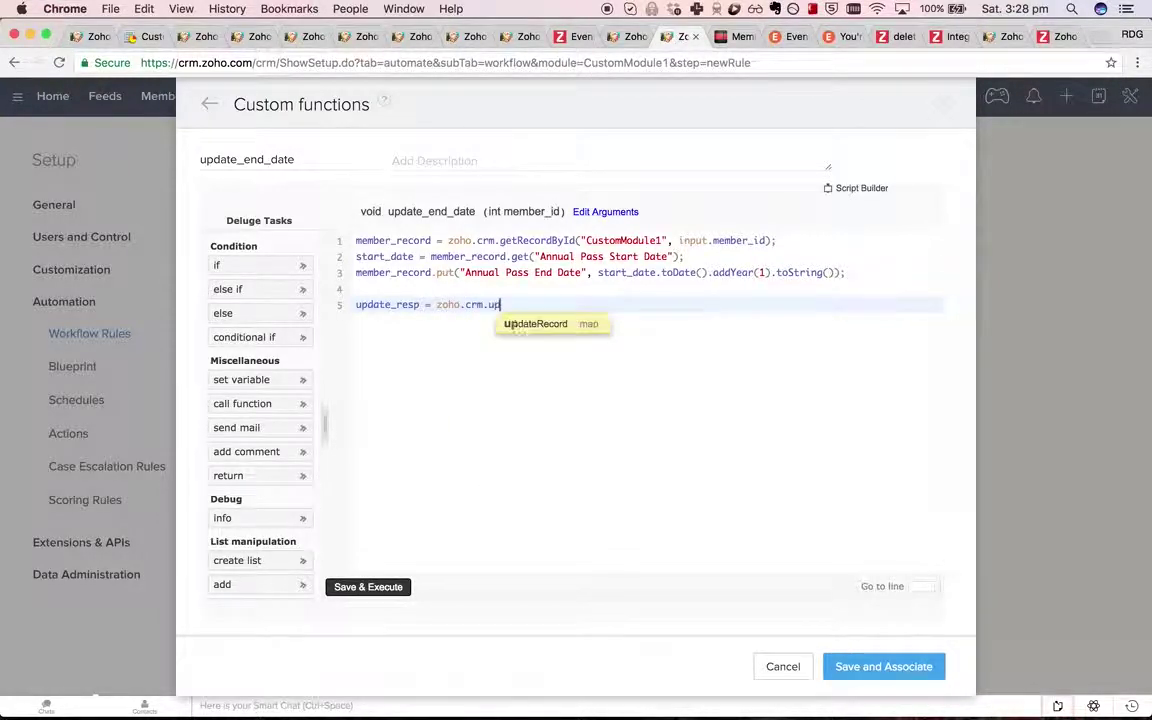
click(519, 326)
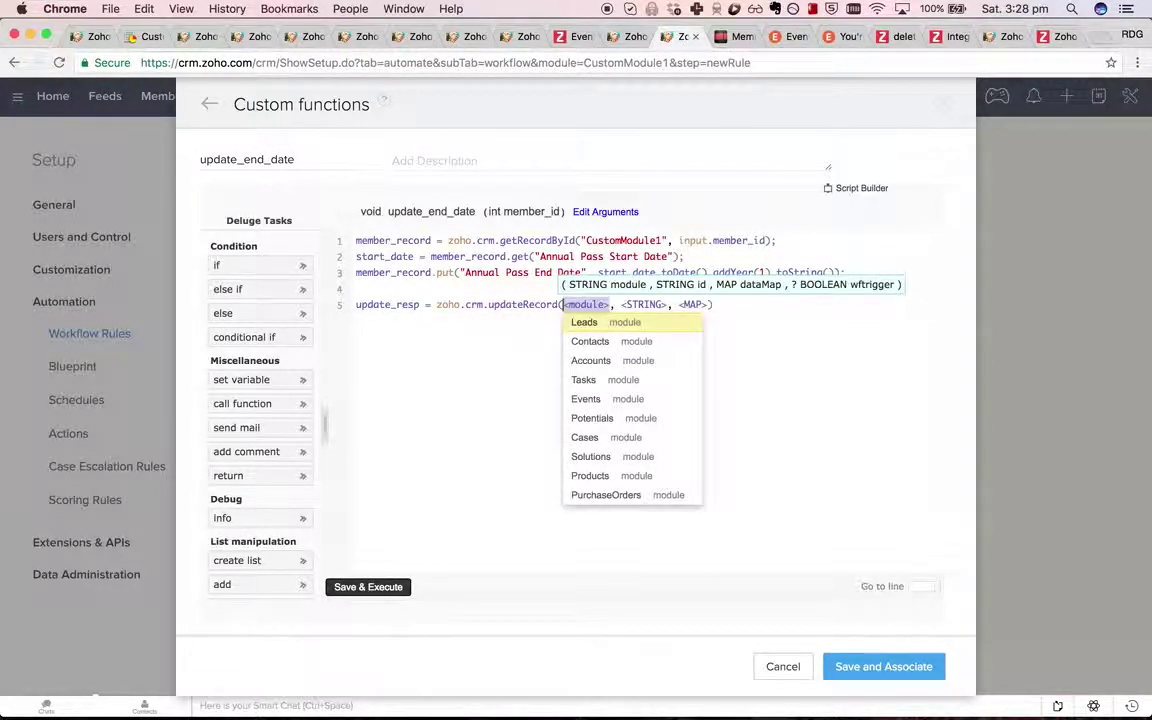
scroll(620, 437, down, 5)
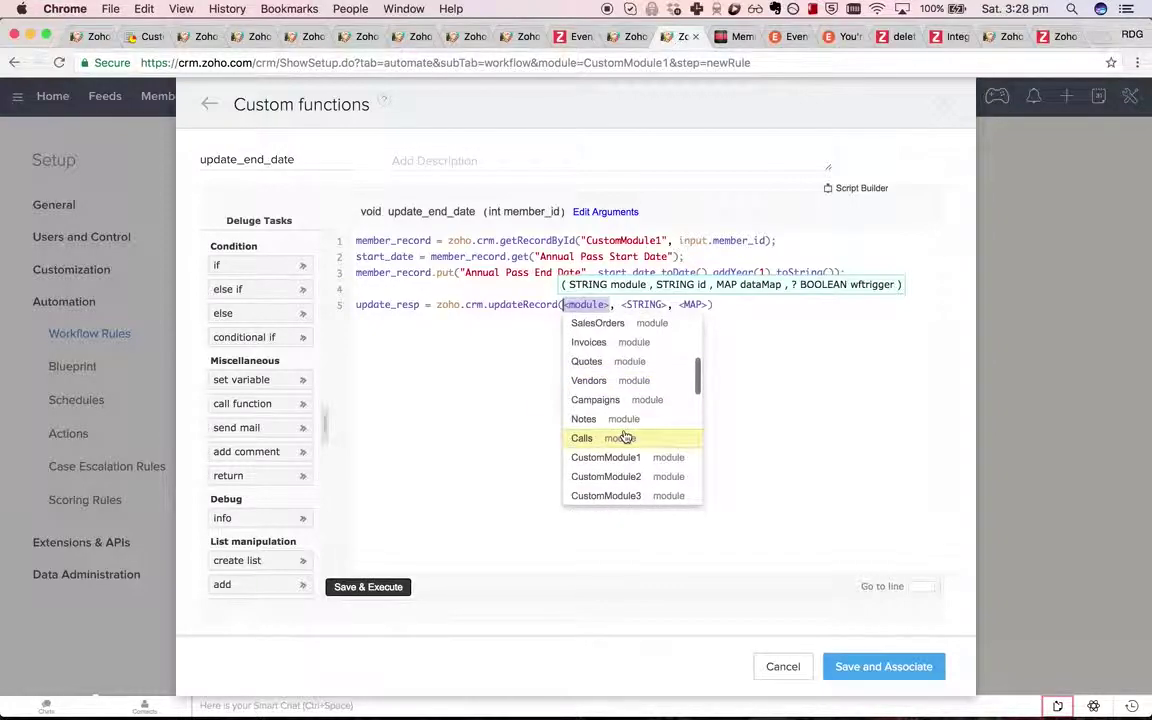
click(622, 458)
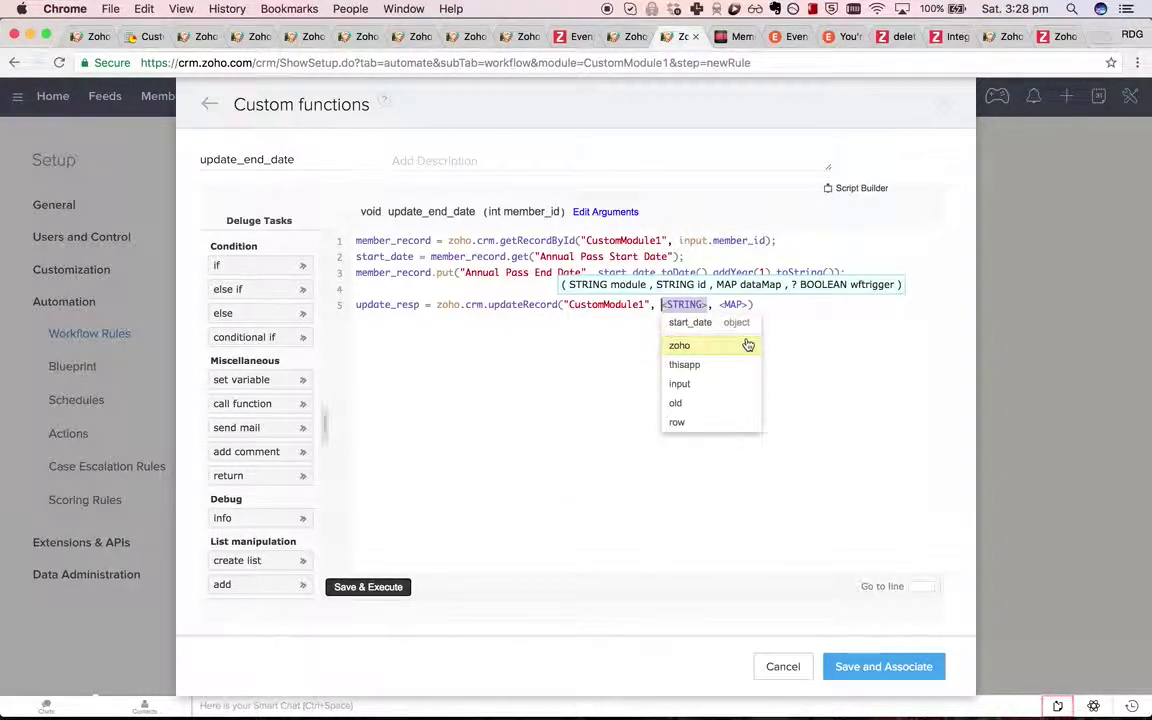
Pass input.member_id.toString() and member_record to updateRecord, then add 'info update_resp'.
key(BackSpace)
text(member_id)
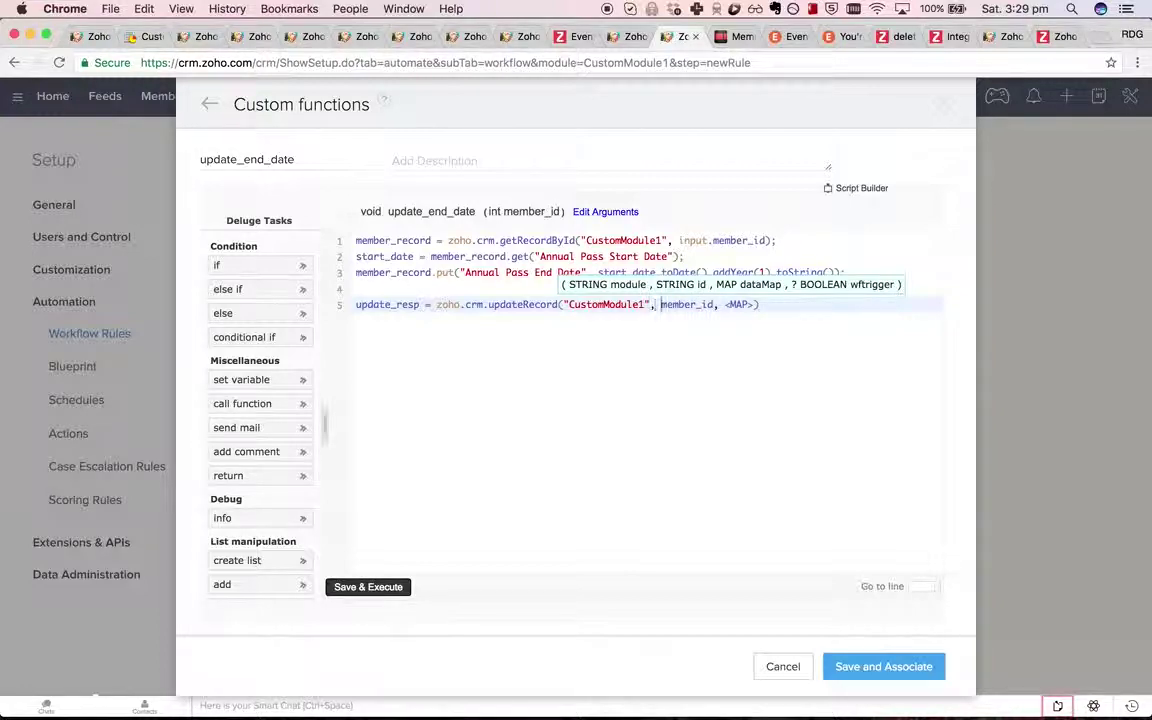
text(input.)
click(753, 304)
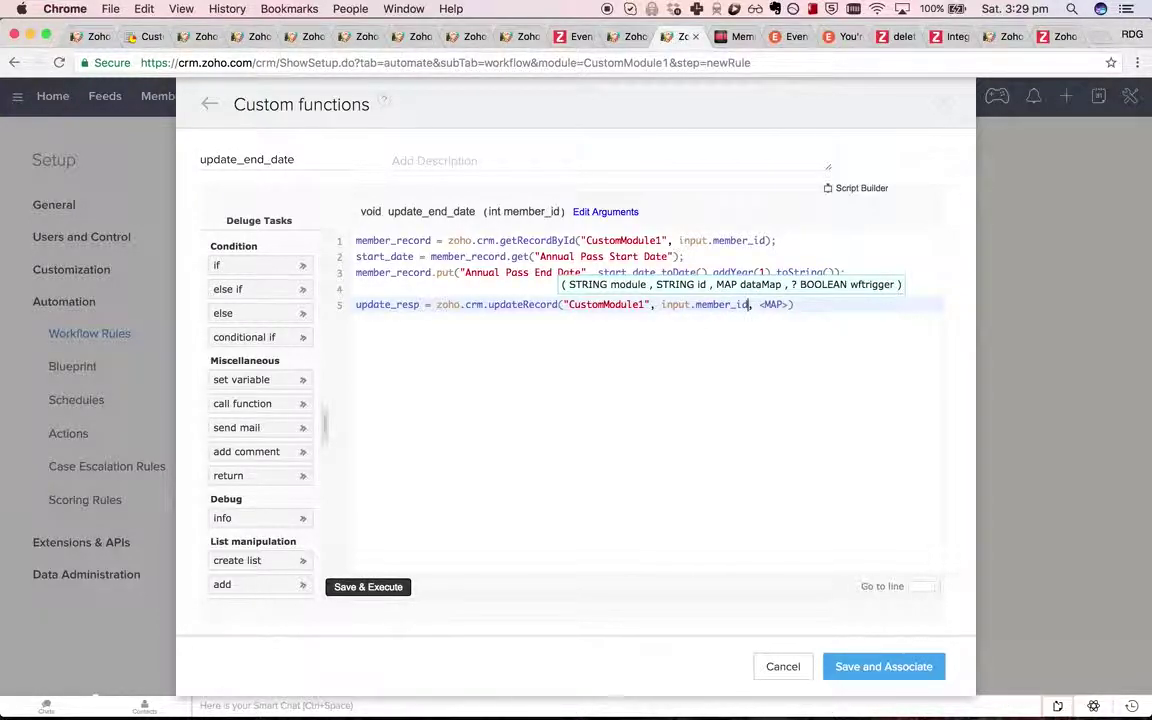
text(.toString()
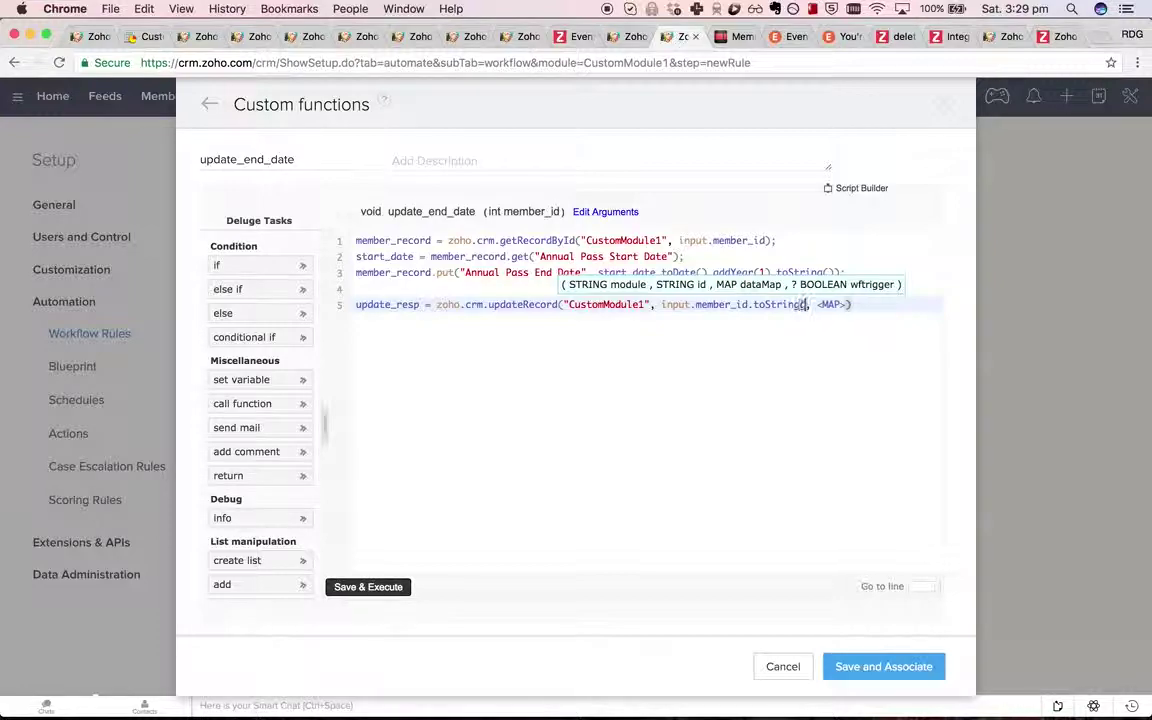
text())
key(Tab)
key(Escape)
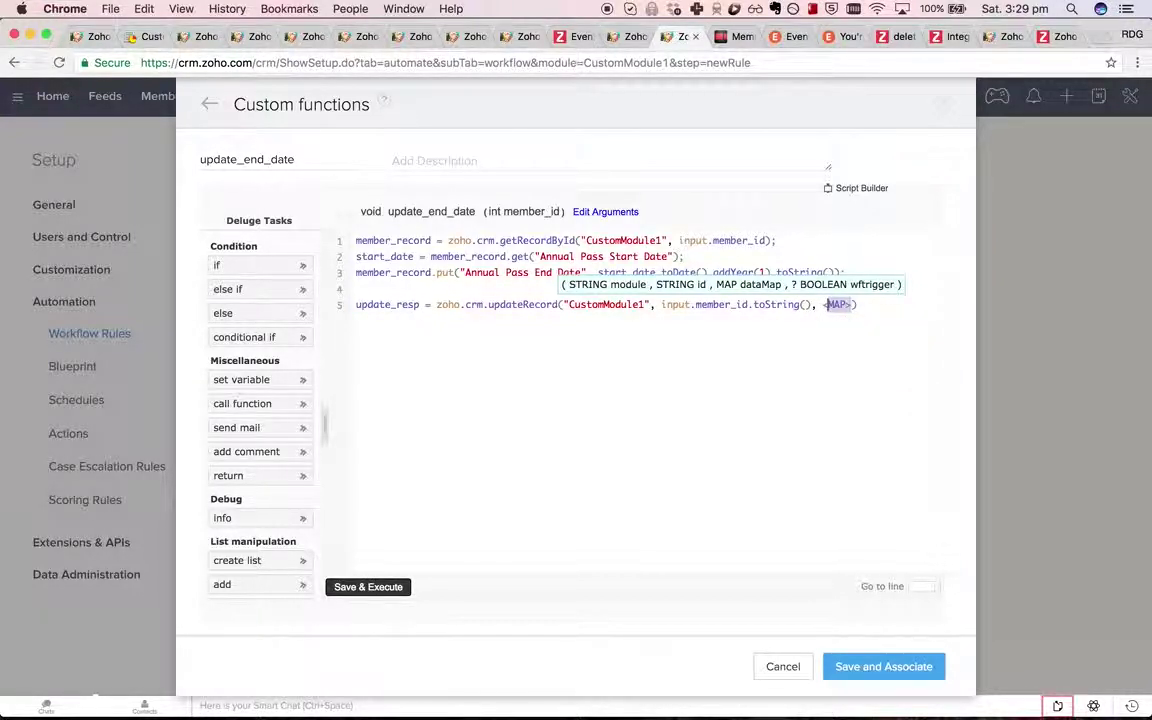
key(BackSpace)
key(BackSpace)
key(BackSpace)
key(BackSpace)
key(BackSpace)
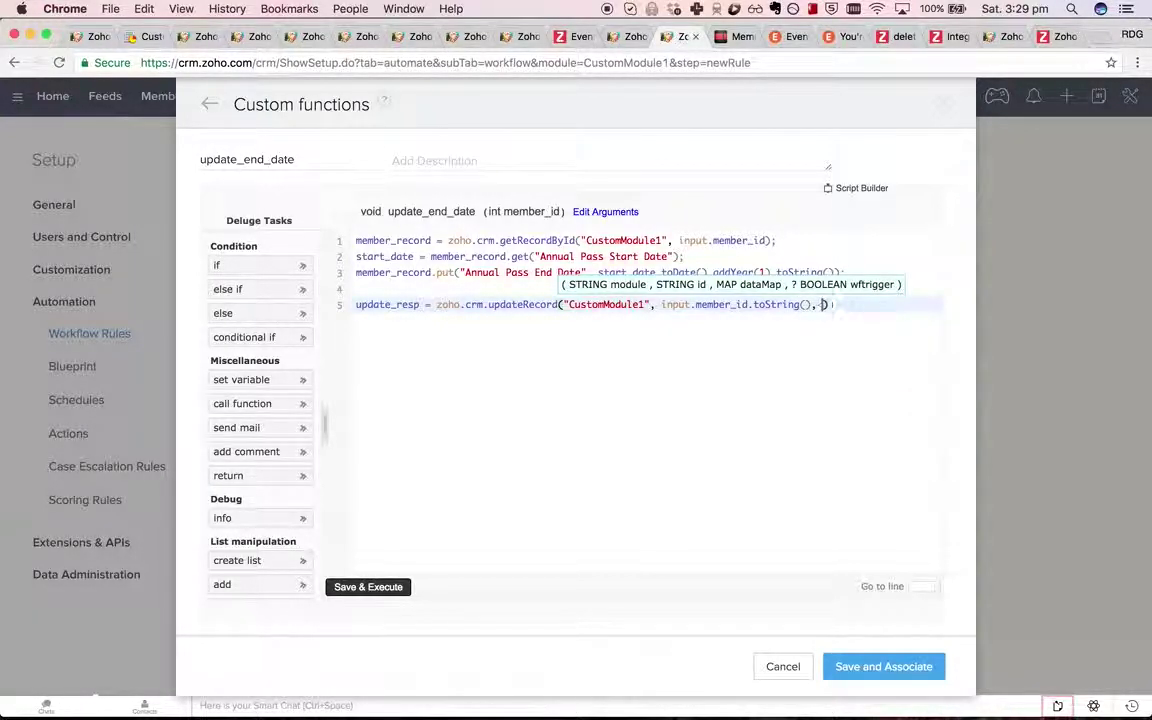
text(me)
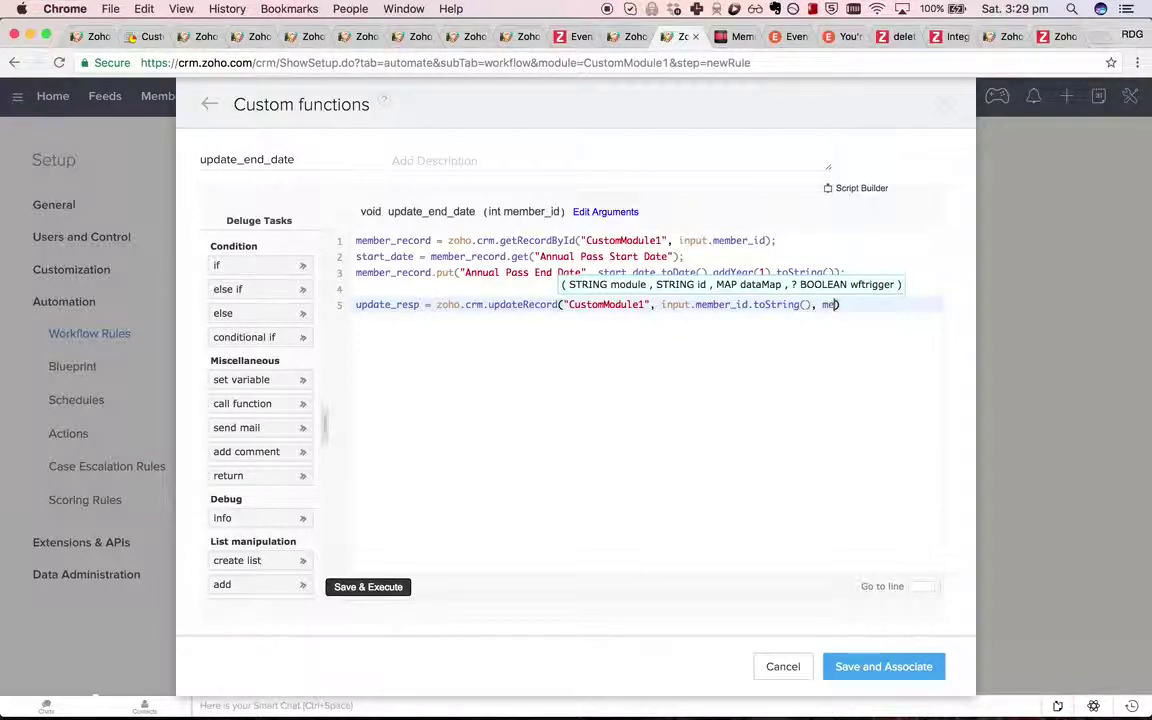
text(mber_record);)
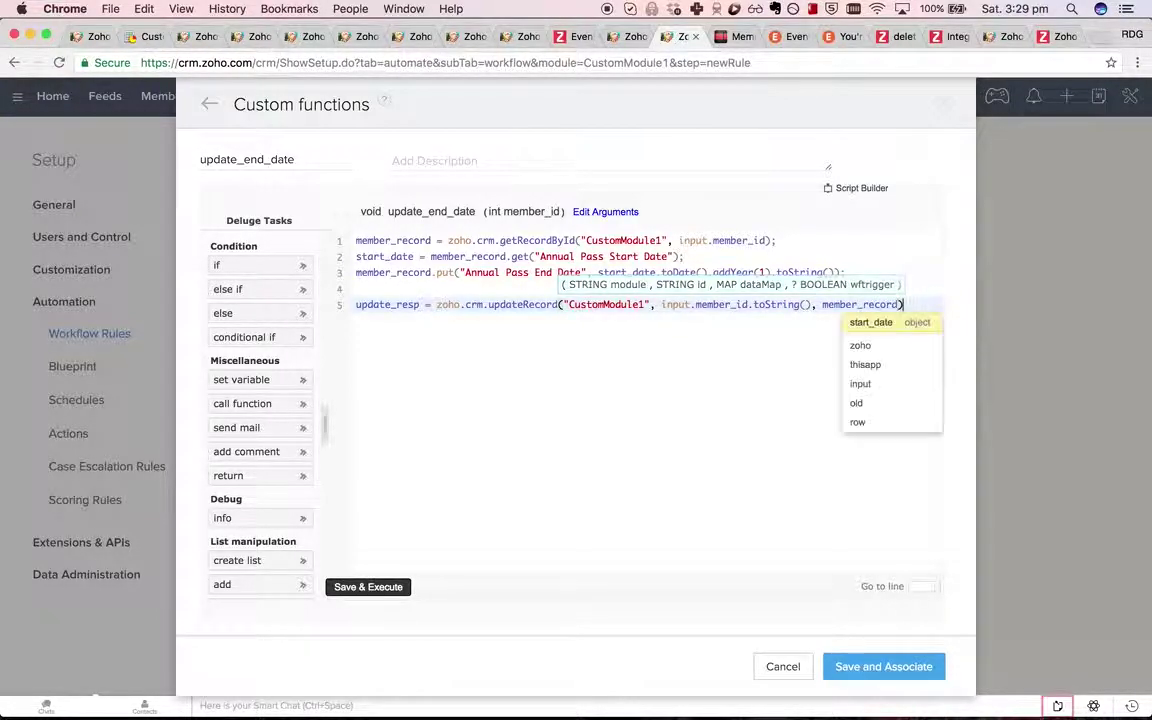
key(Return)
text(info )
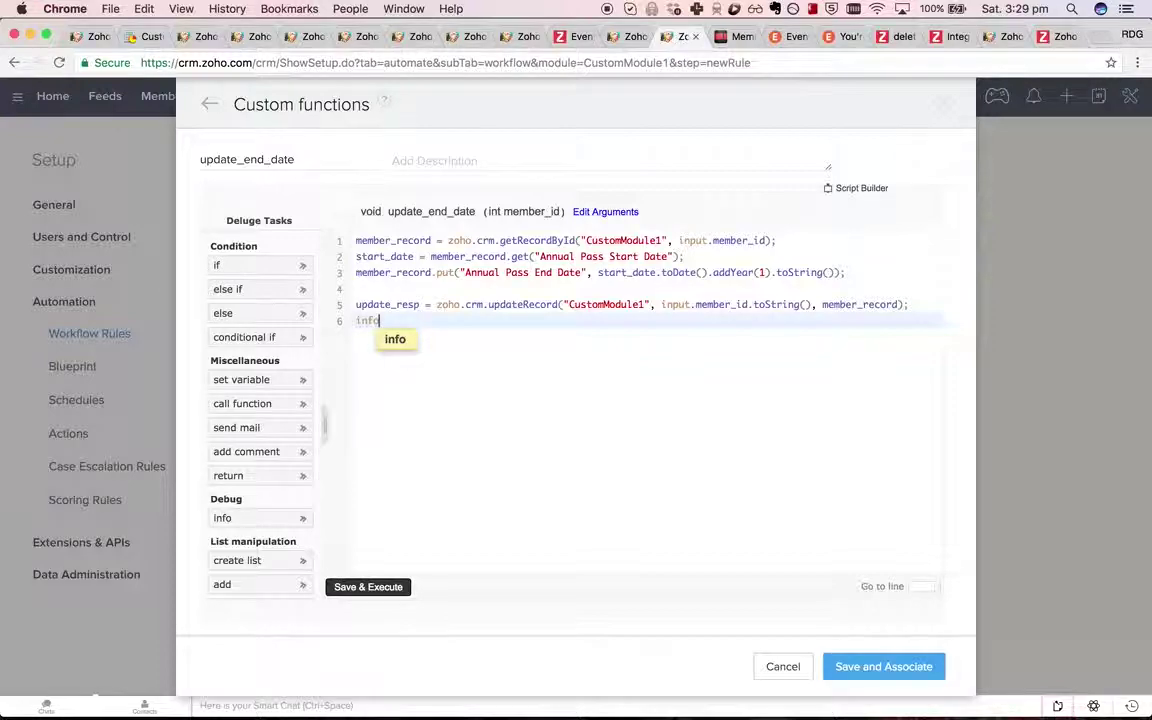
text(update_resp;)
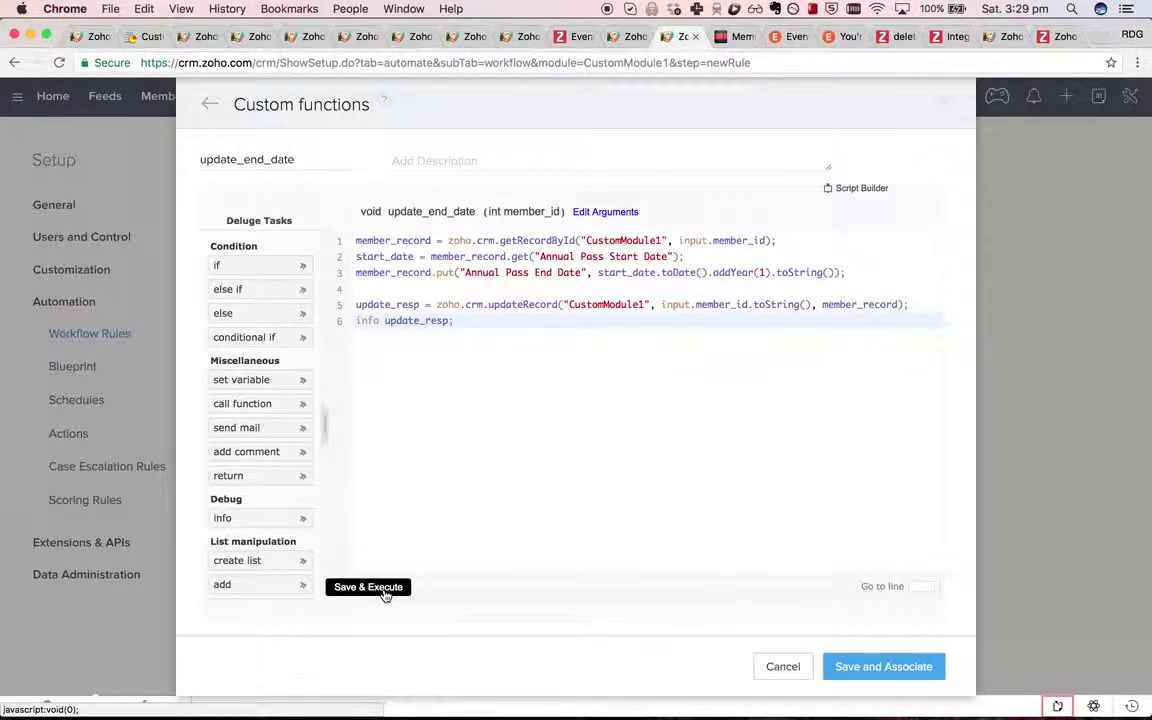
click(630, 37)
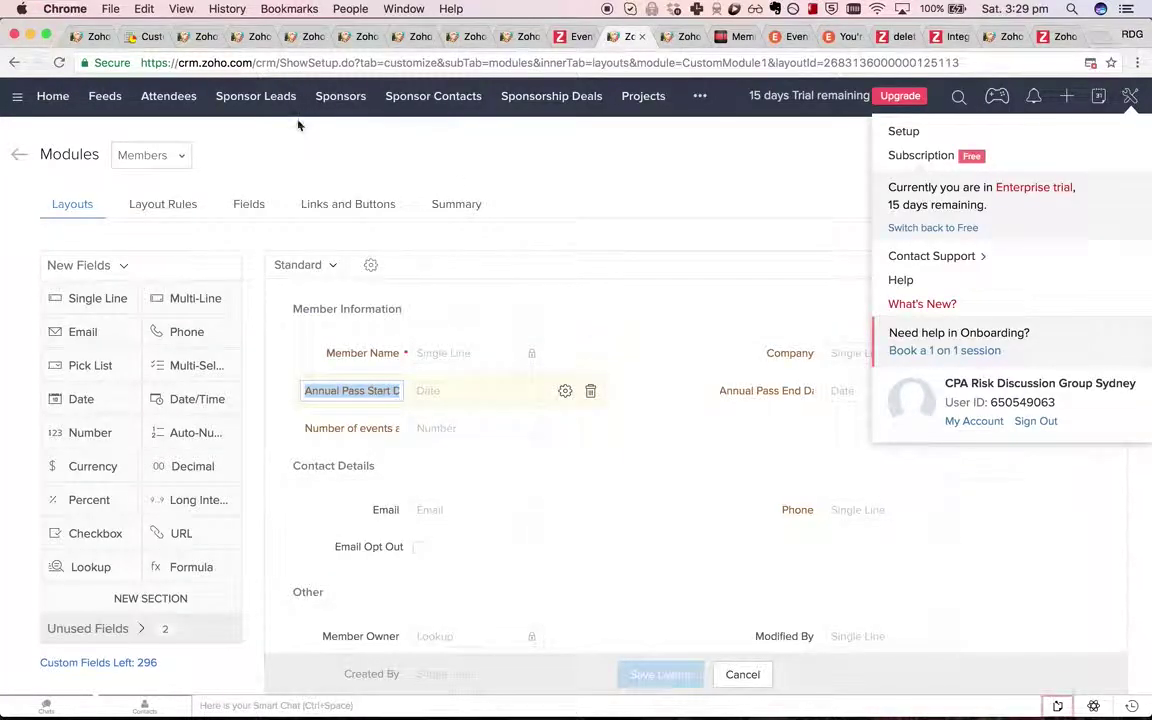
In Attendees, set the test member's Annual Pass Start Date to July 4, 2017, then select the record's URL.
click(169, 97)
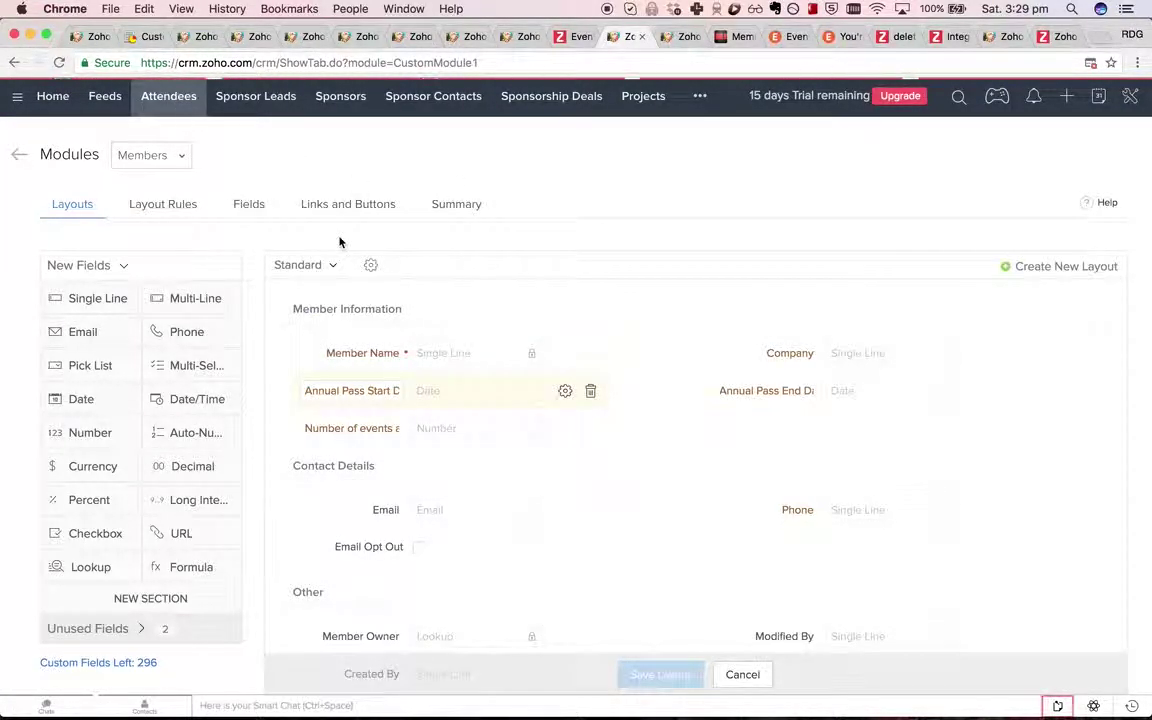
click(408, 222)
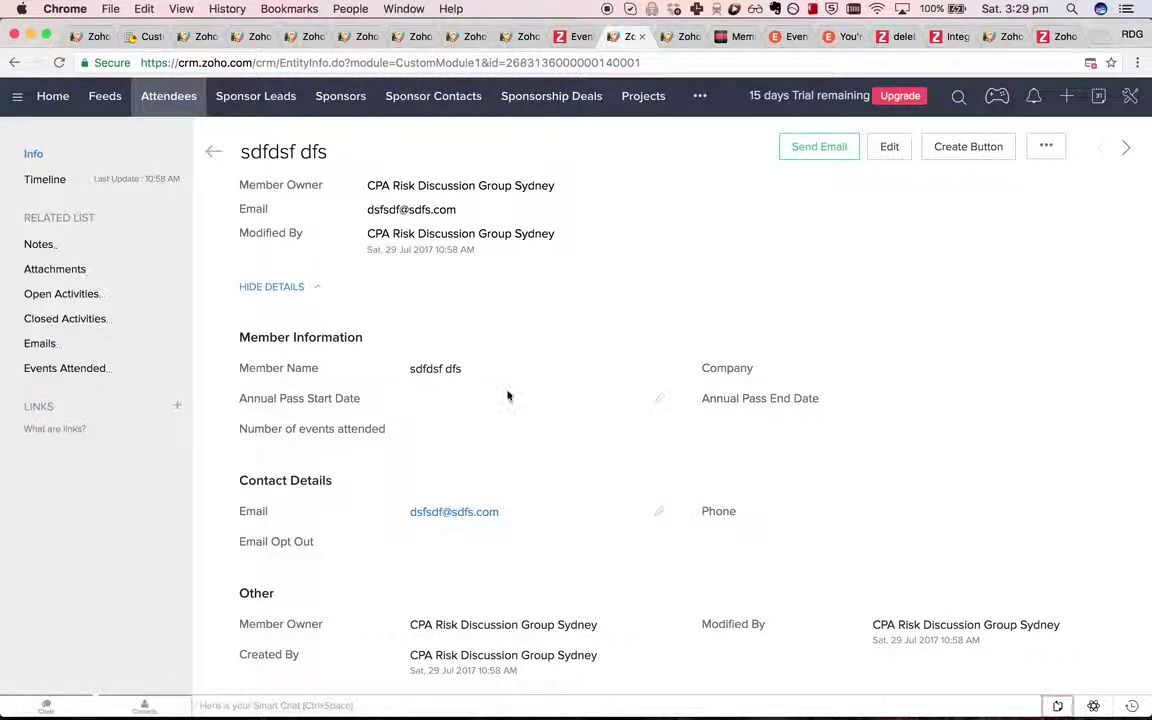
click(656, 403)
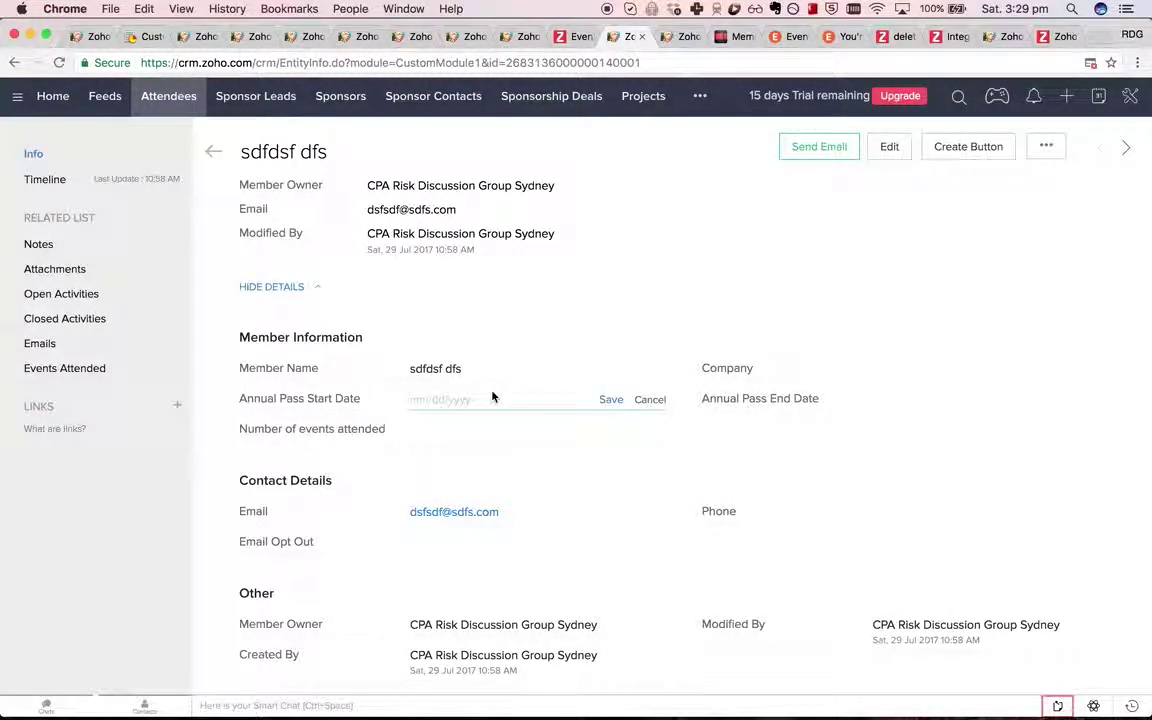
click(478, 401)
click(453, 489)
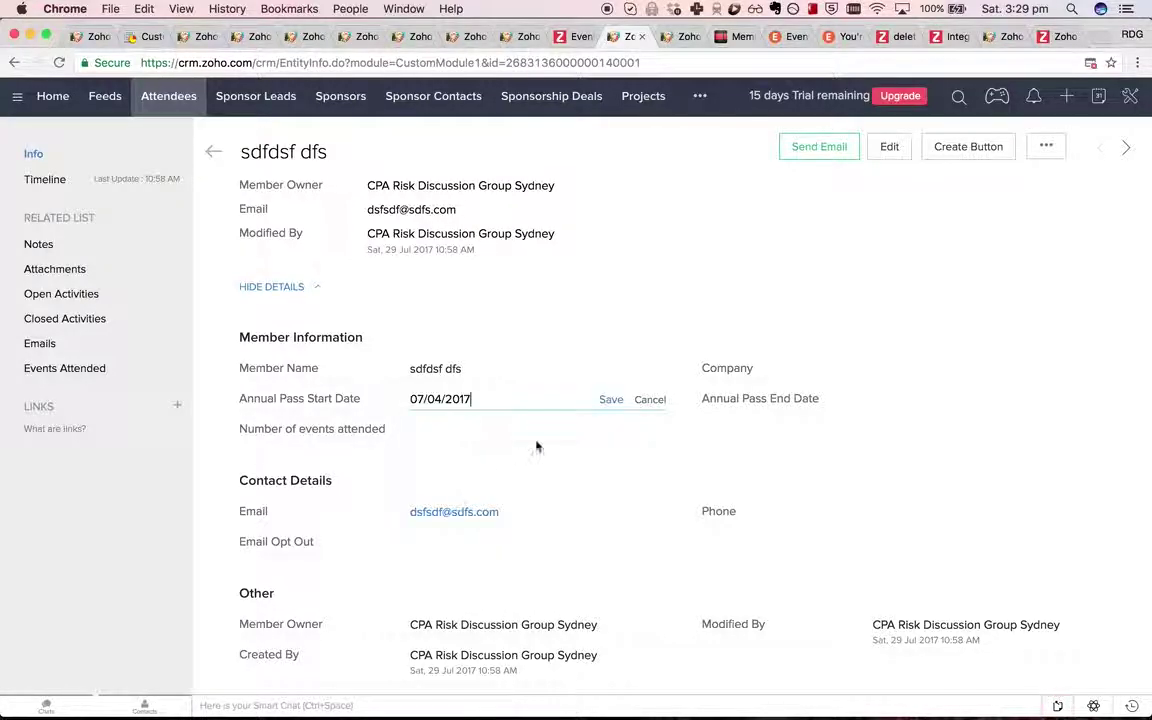
key(Return)
click(607, 62)
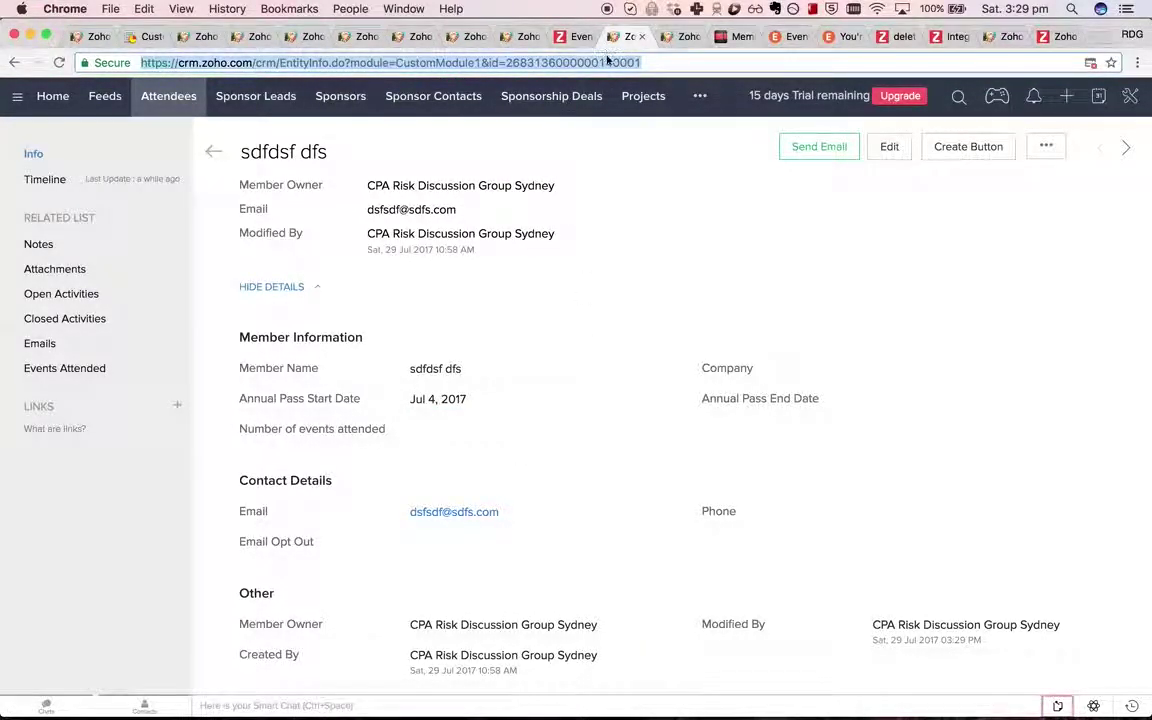
Run update_end_date with the test member's record ID pasted into member_id.
click(675, 36)
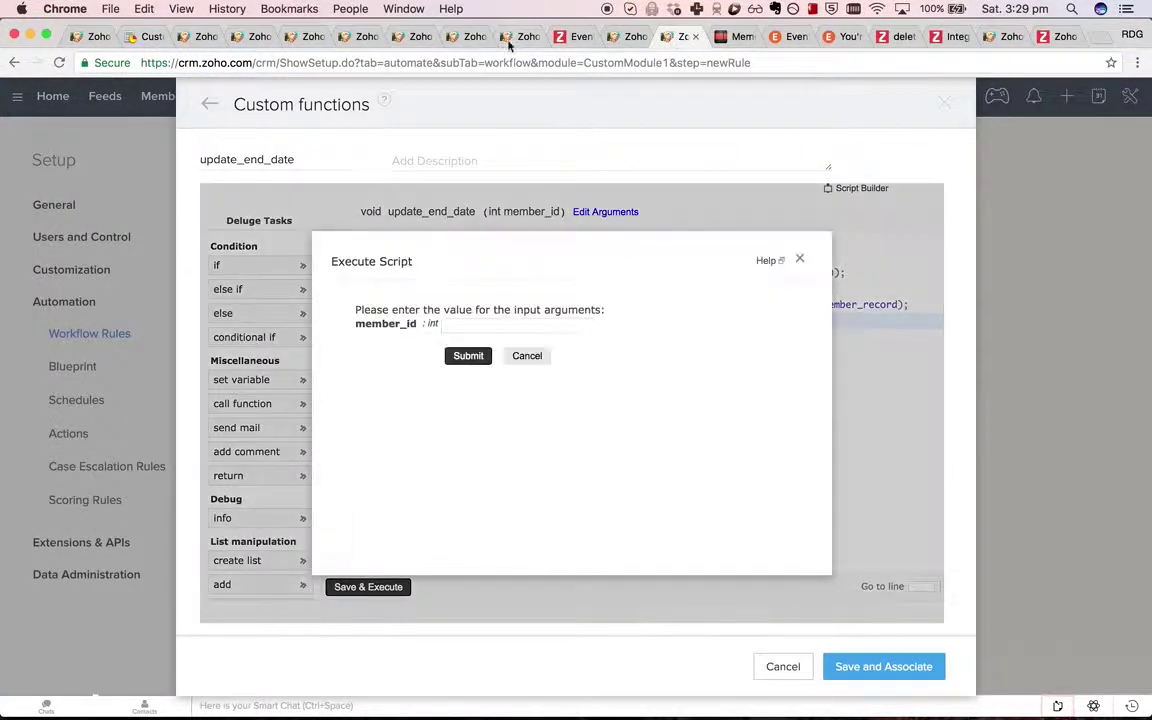
click(494, 324)
key(super+v)
click(466, 357)
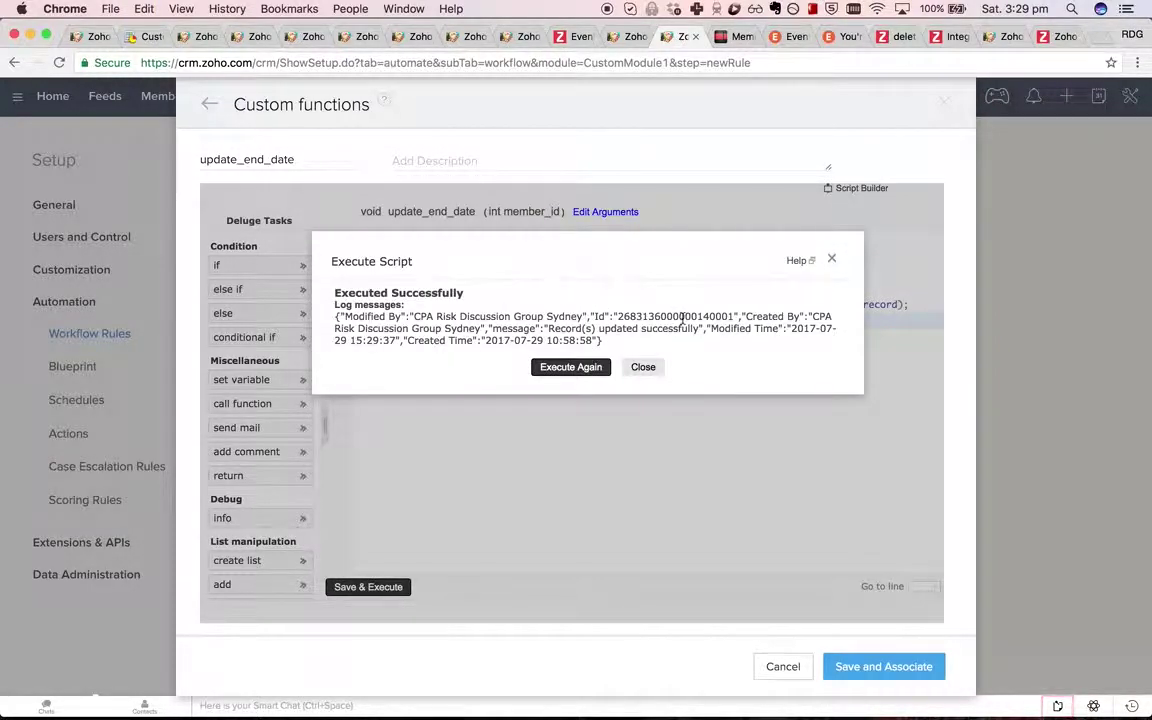
Reload the member record, confirm Annual Pass End Date is still empty, and close the results.
click(630, 36)
key(super+r)
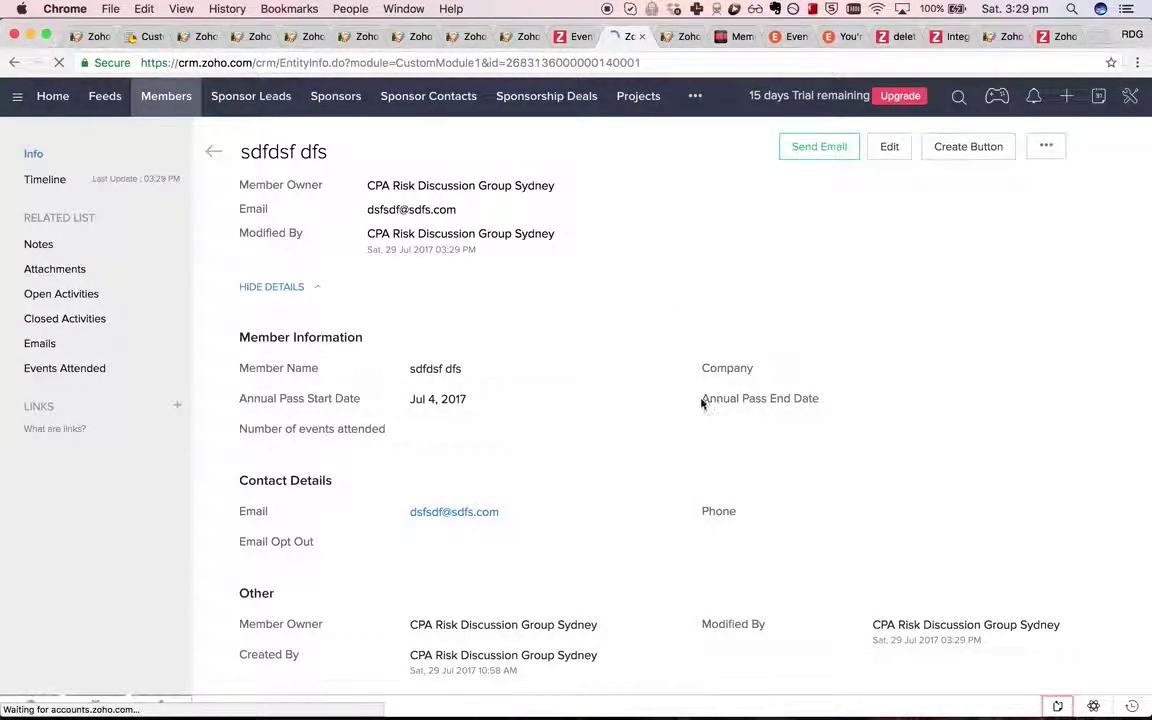
drag(822, 400, 703, 401)
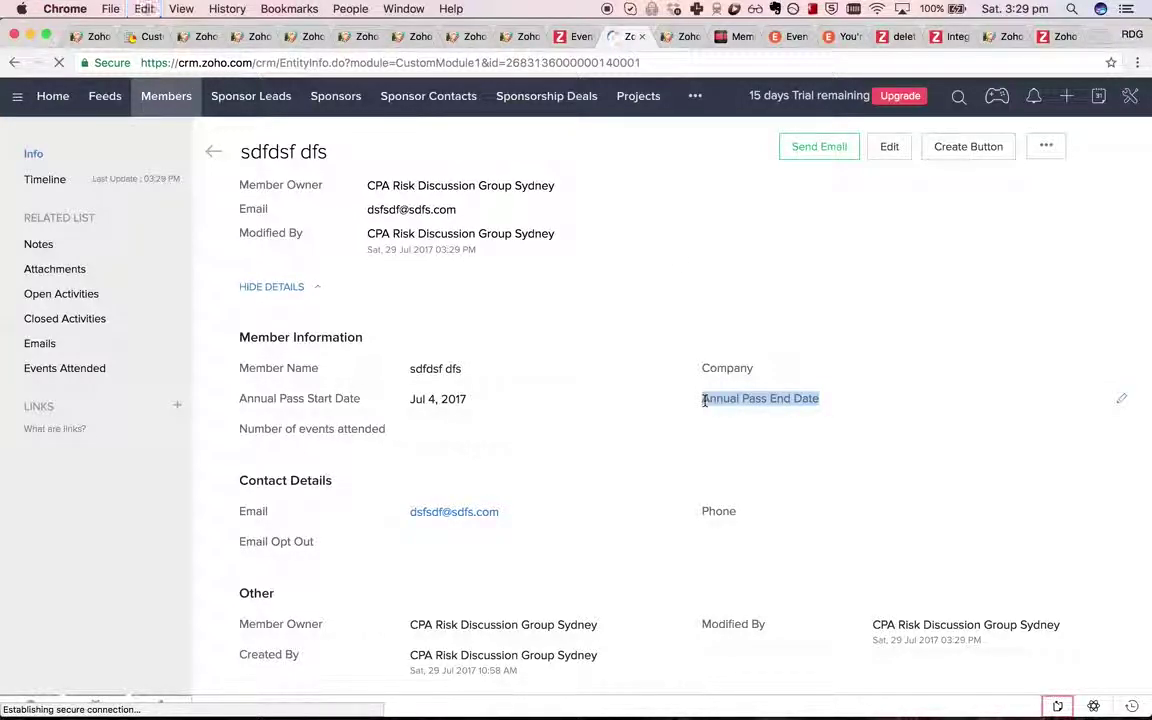
click(680, 36)
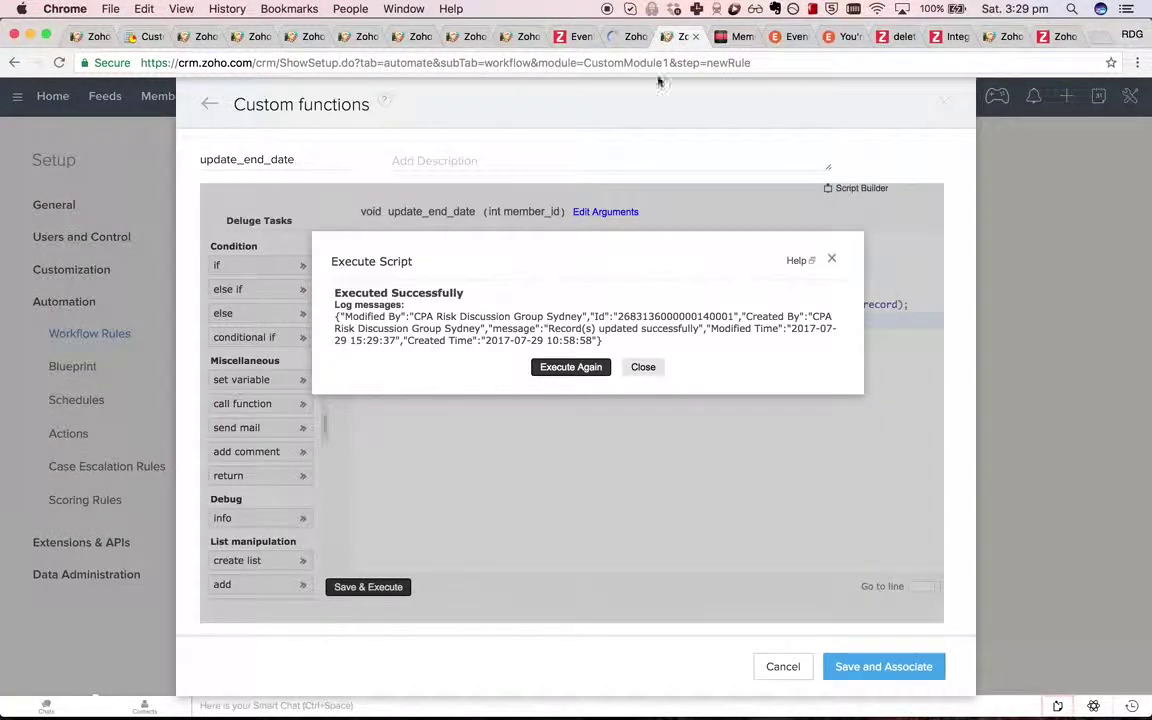
click(645, 367)
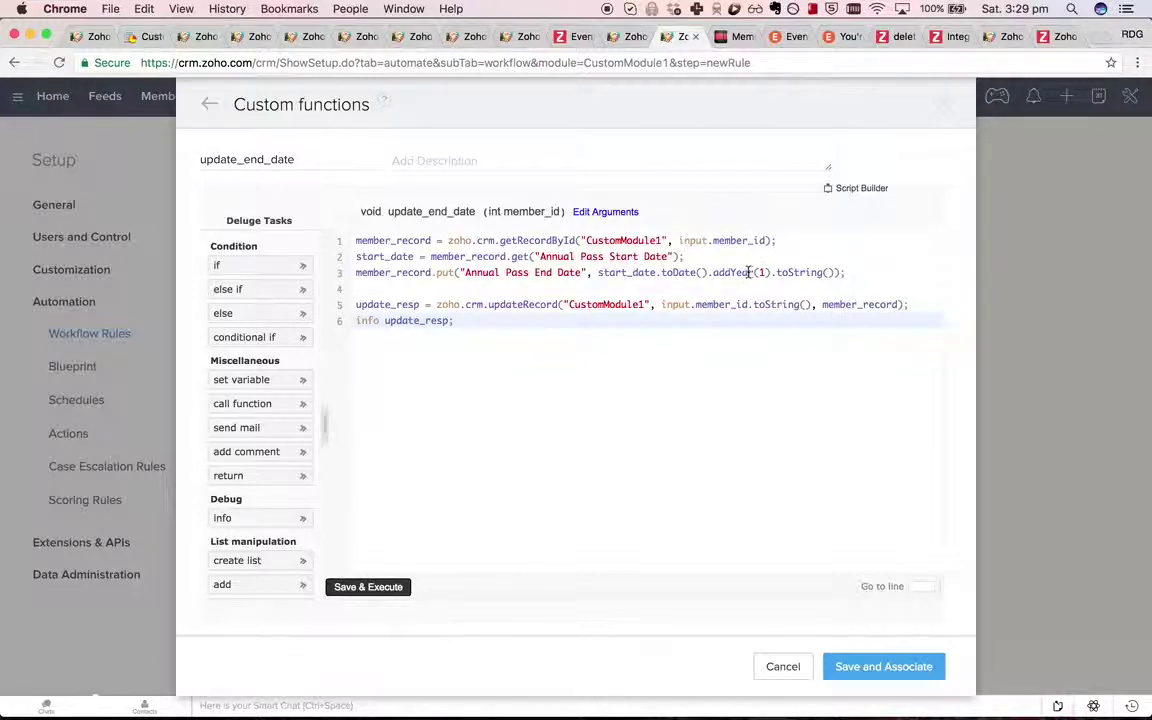
Insert a new line 4 with an 'info mem…' log statement for member_record.
drag(583, 270, 466, 273)
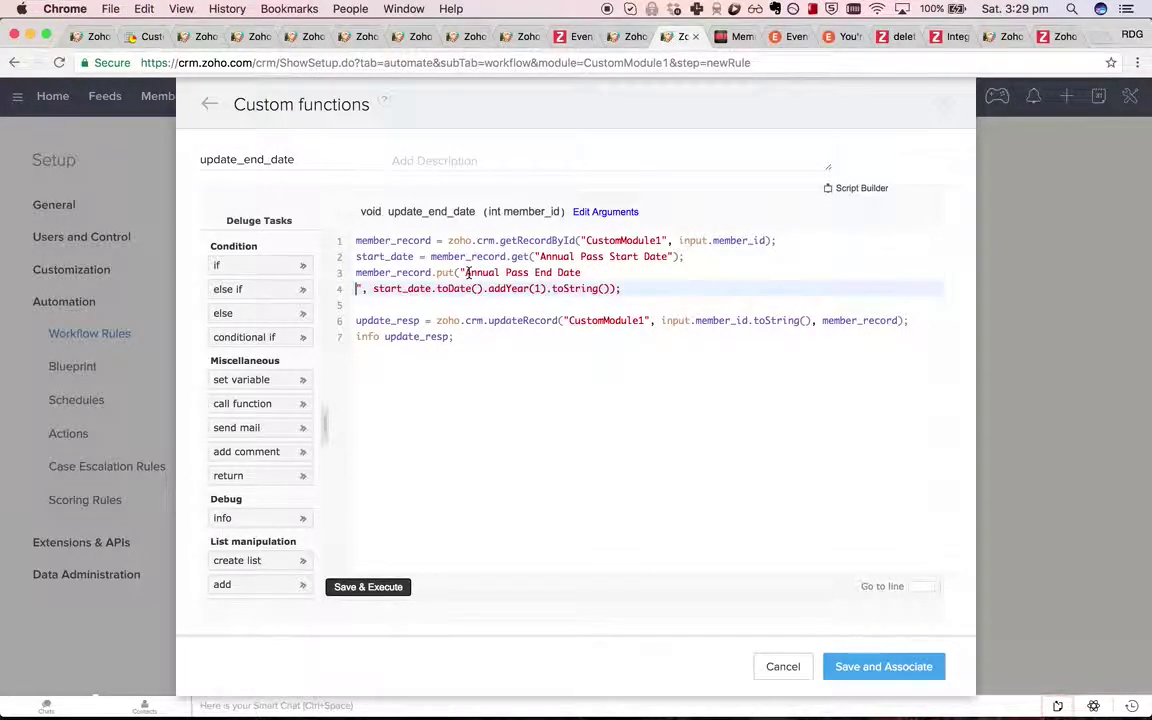
click(568, 286)
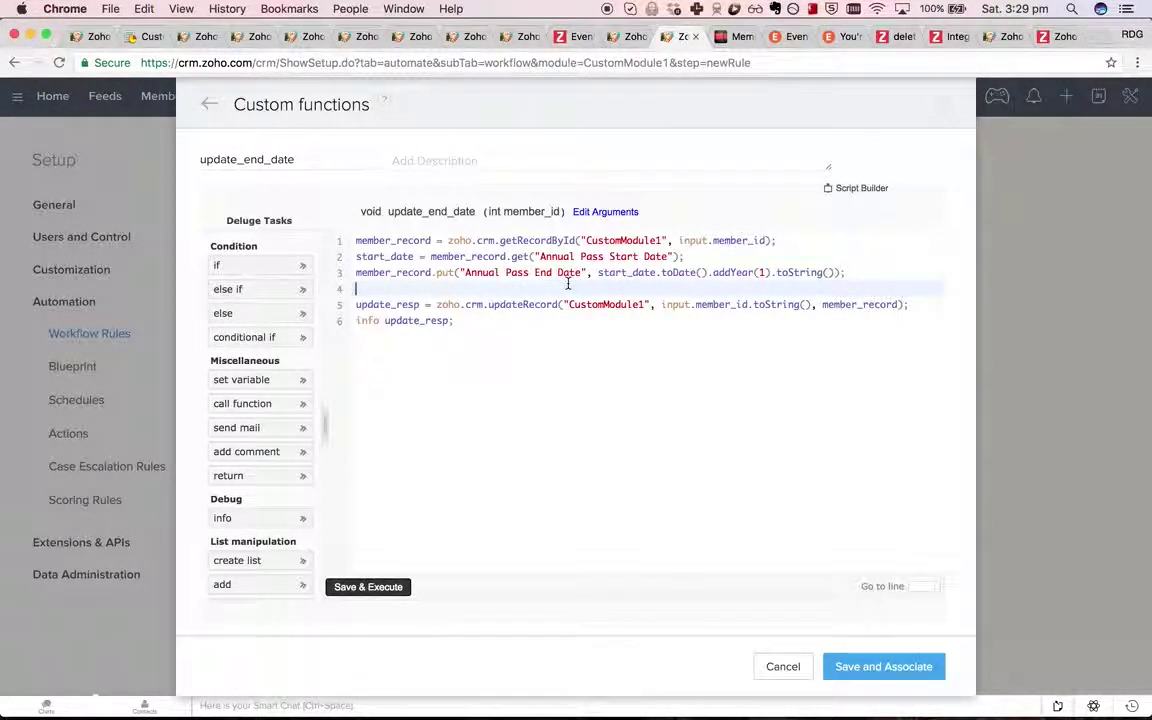
key(Return)
text(i)
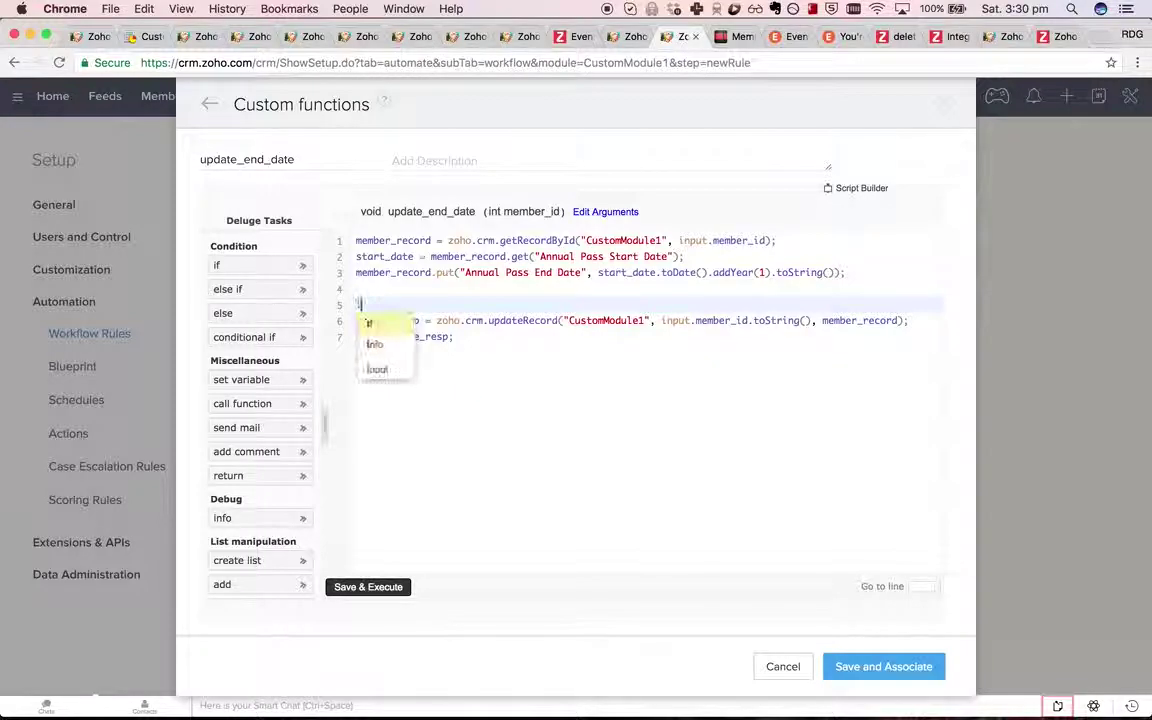
text(nfo member_record;)
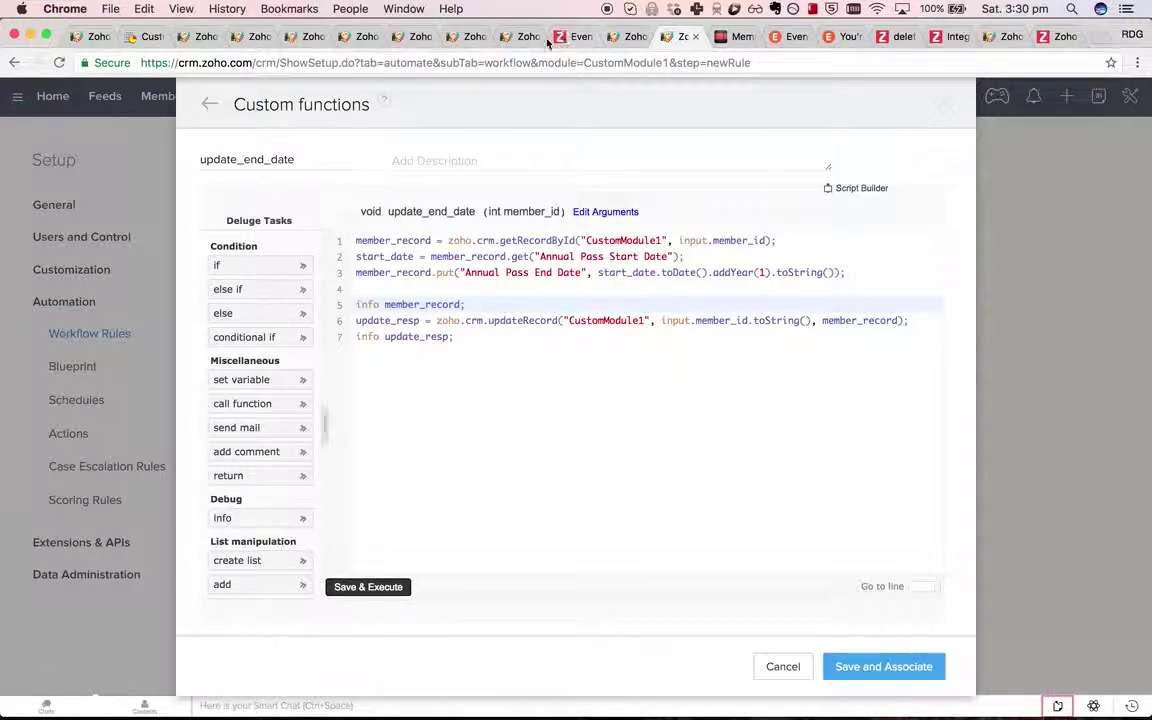
Rerun the script with the record ID copied from the URL; the log shows end date 04-Jul-2018.
click(516, 37)
click(612, 37)
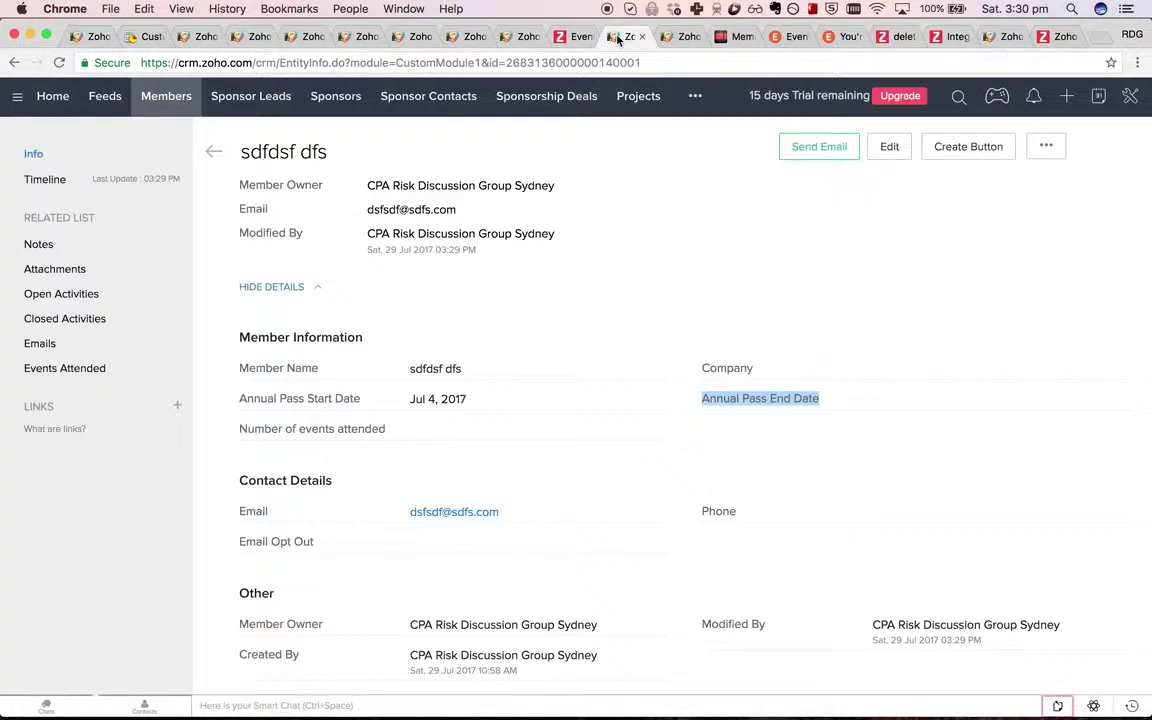
double_click(536, 63)
key(super+c)
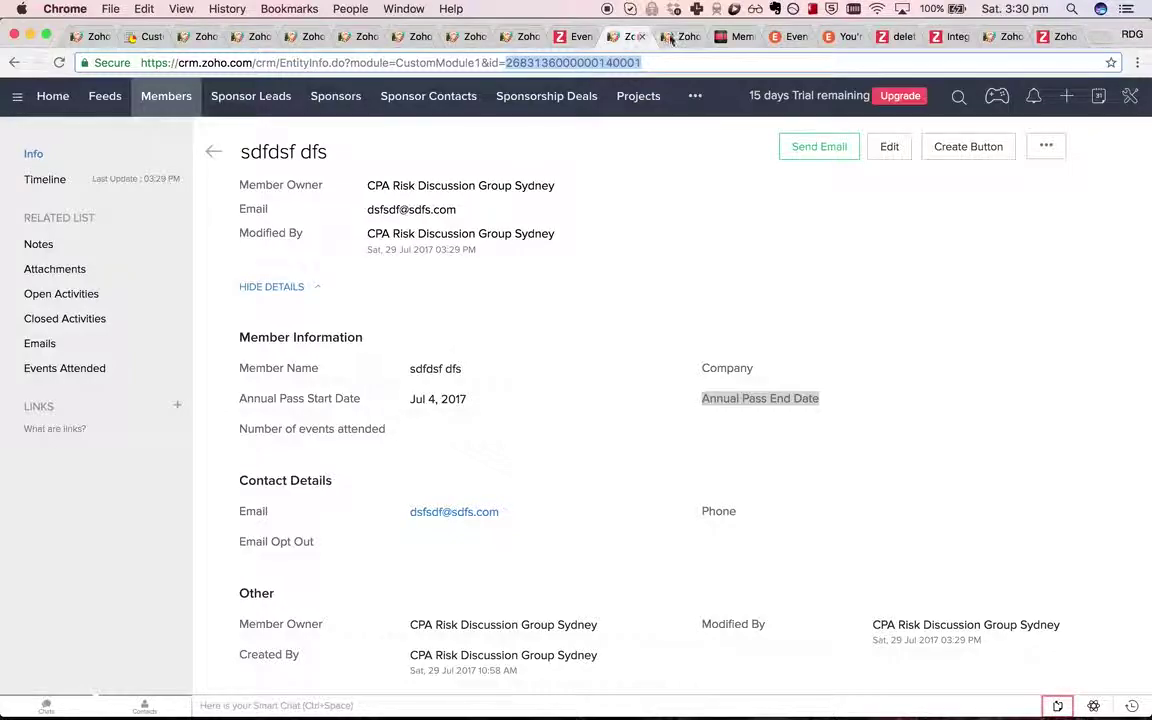
key(ctrl+Tab)
click(488, 326)
key(super+v)
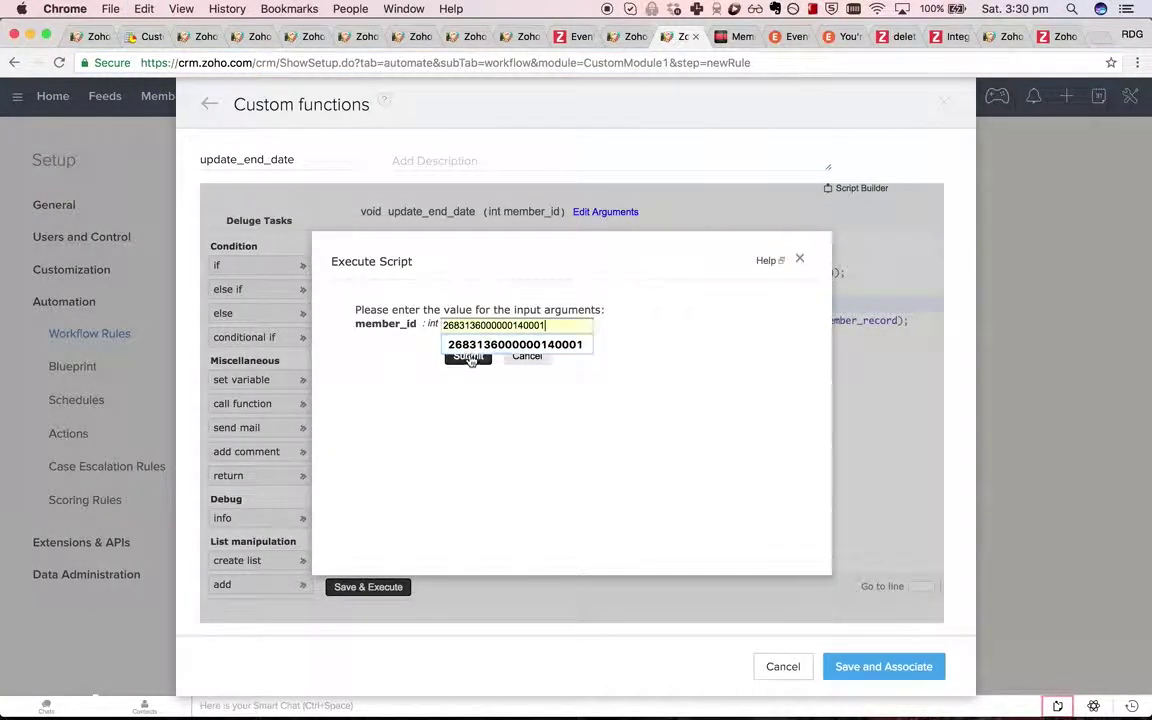
click(466, 356)
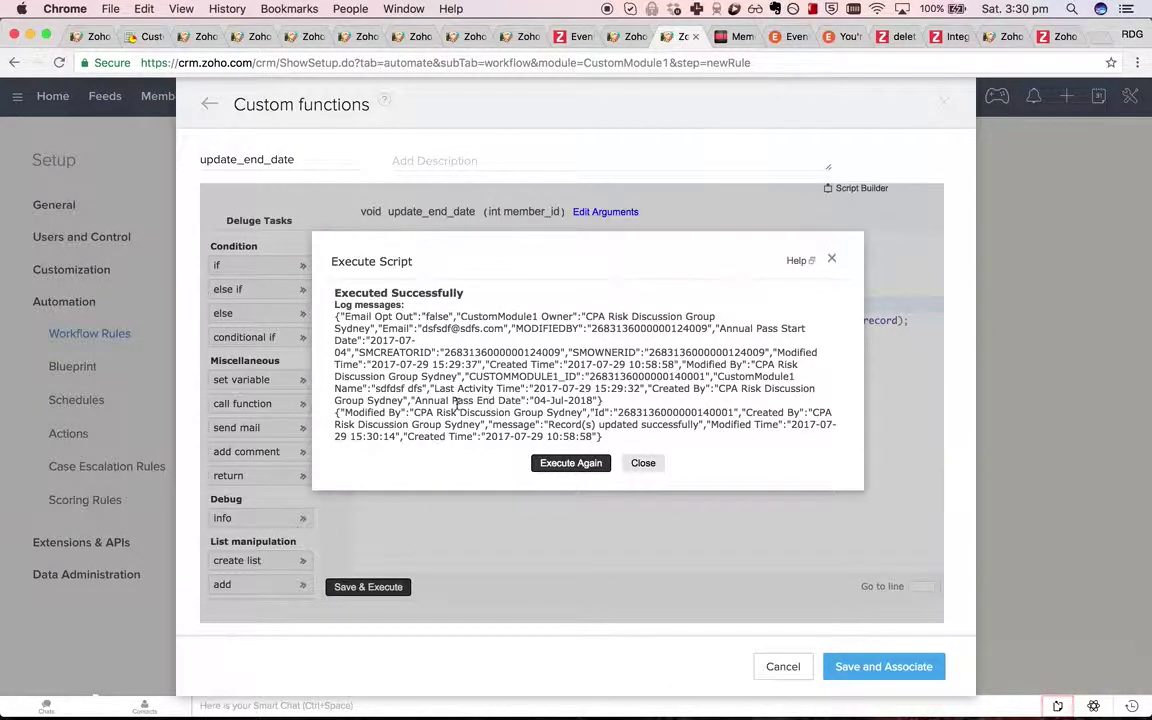
drag(416, 401, 524, 401)
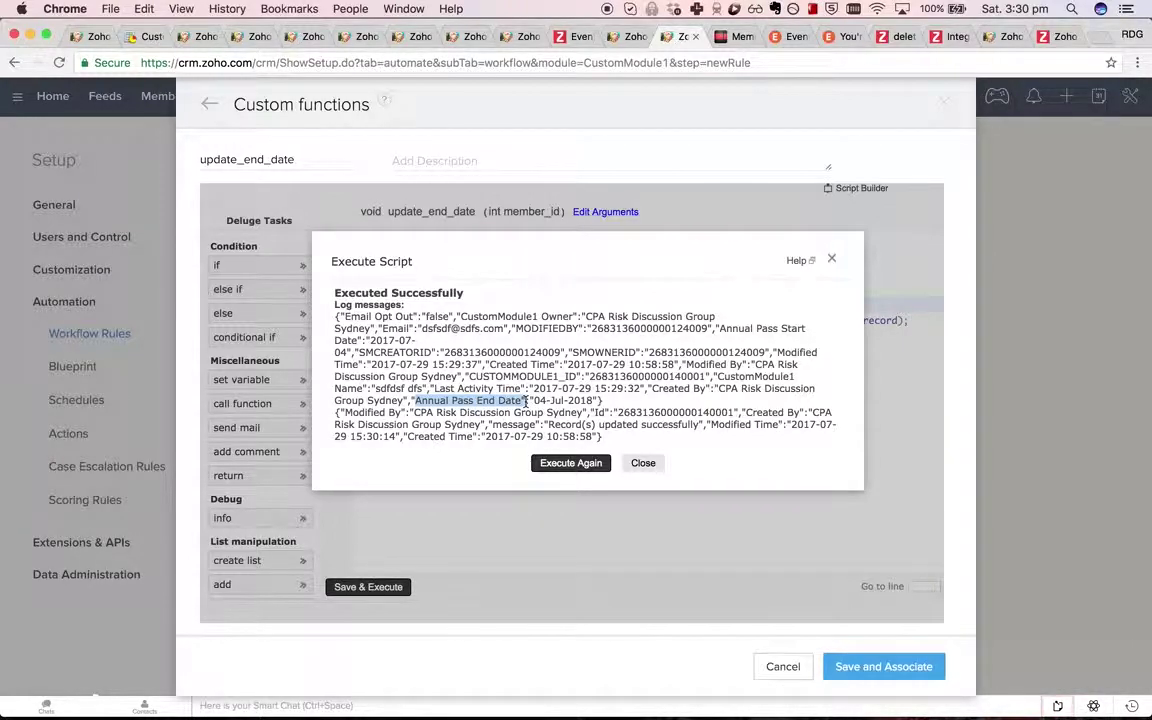
Reload the member record and try editing the still-blank Annual Pass End Date, then cancel.
click(620, 37)
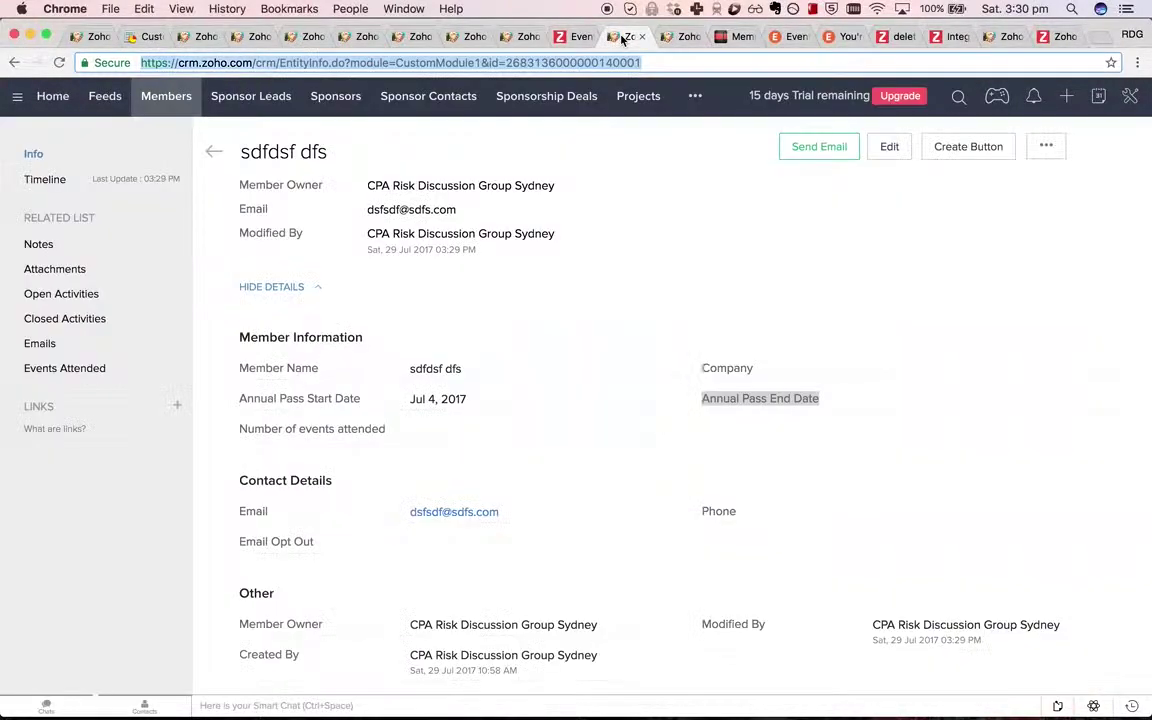
key(Return)
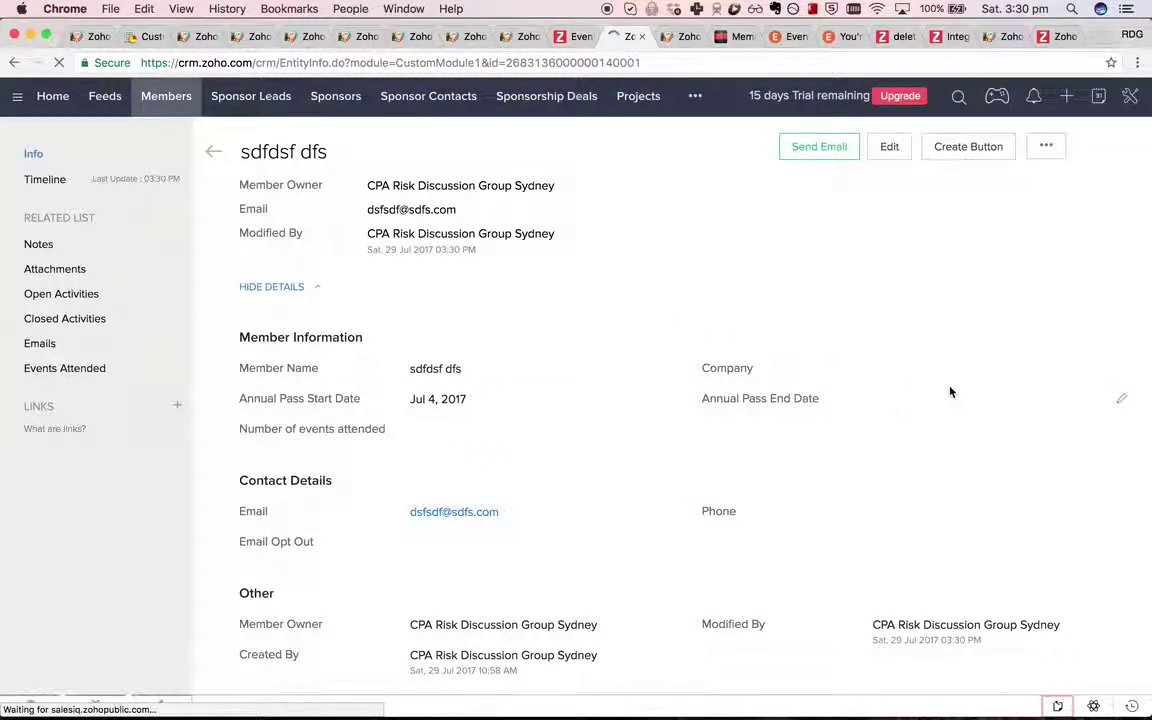
click(1124, 399)
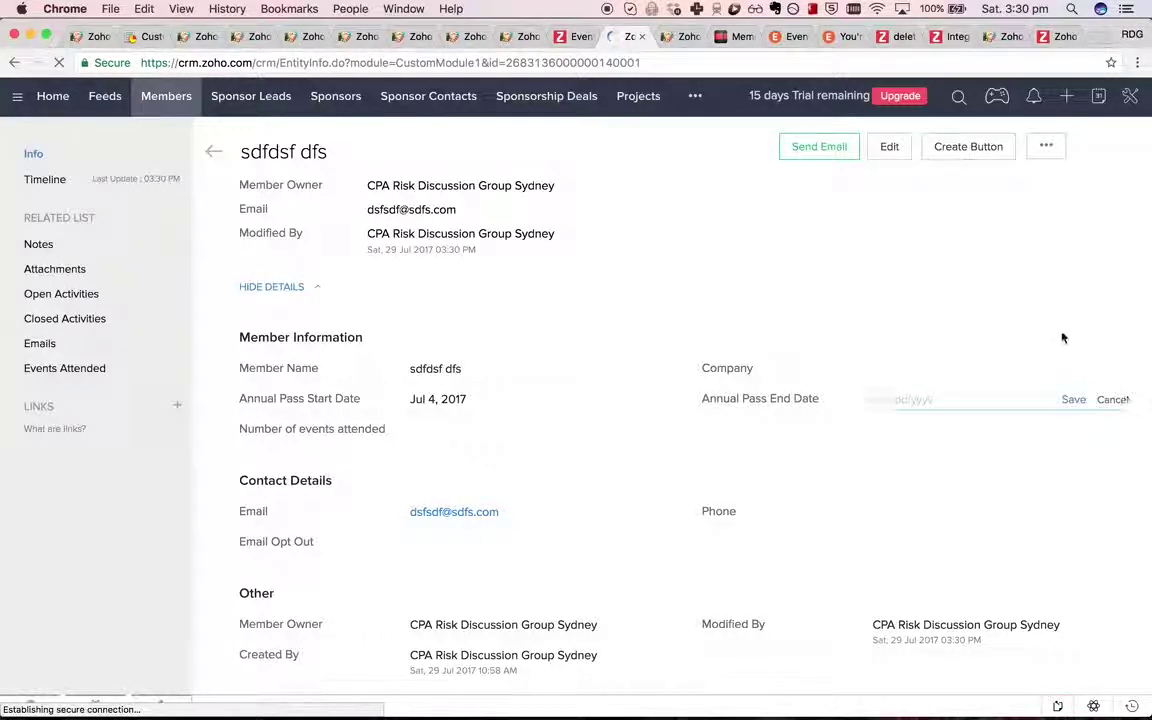
click(1112, 400)
Close the function's execution log and select toString on line 3.
click(683, 36)
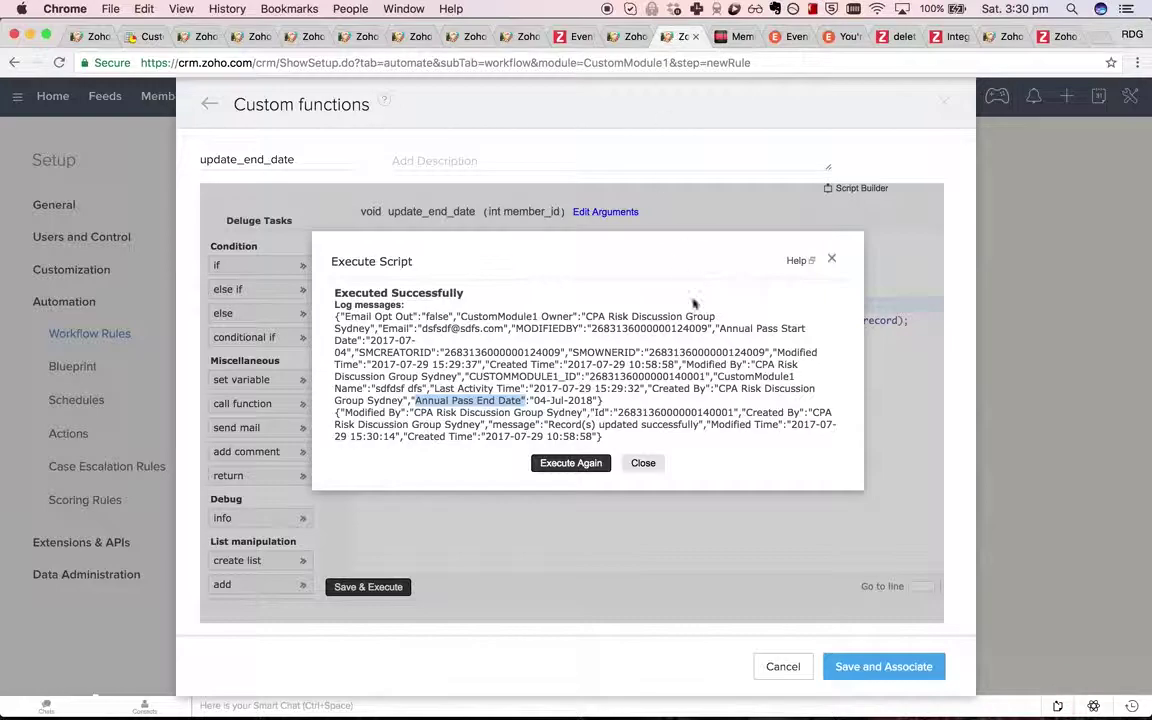
click(643, 462)
click(780, 336)
click(828, 272)
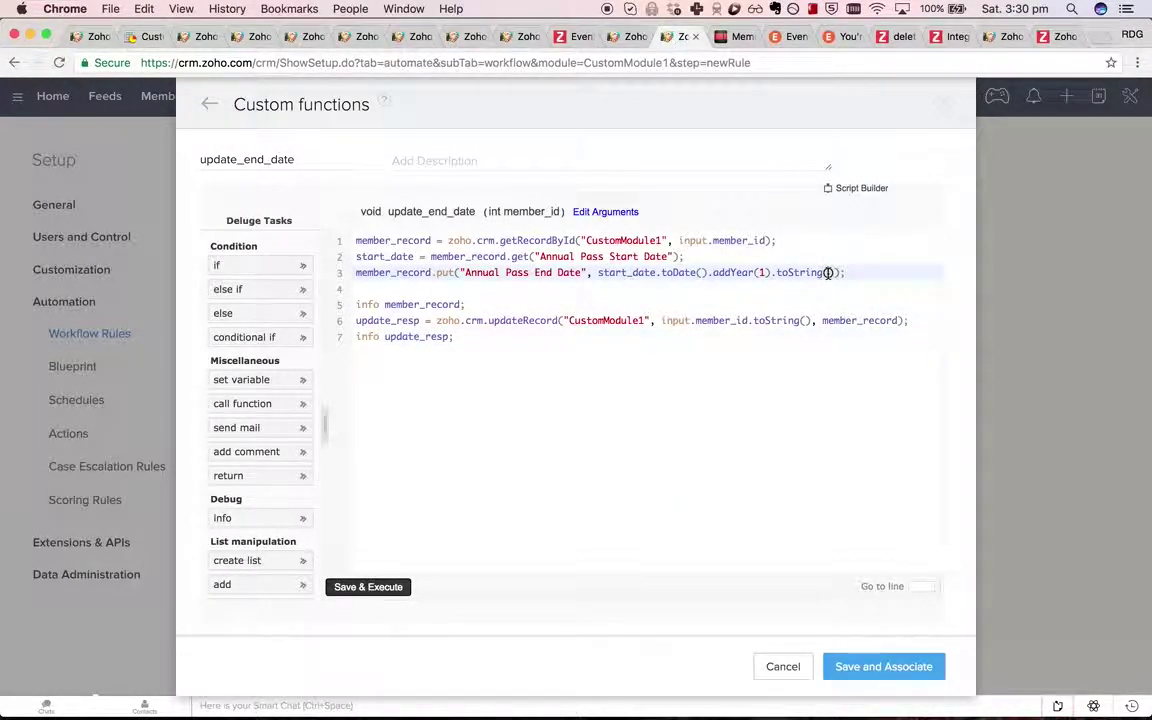
double_click(792, 272)
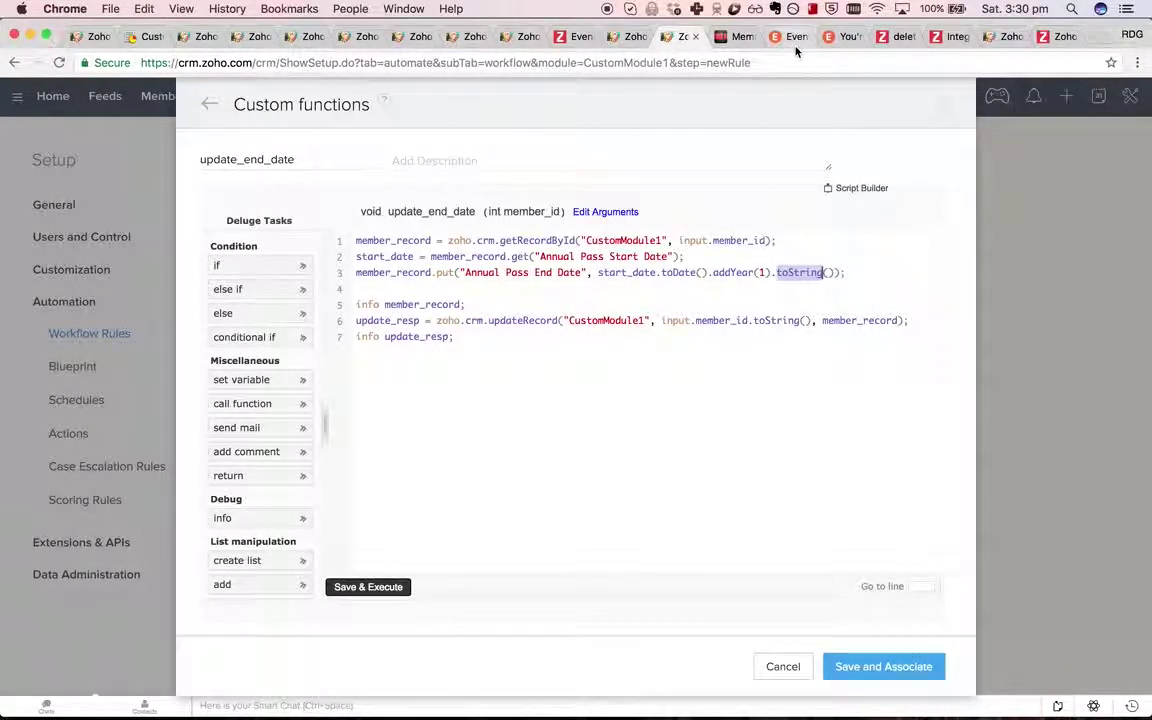
key(super+t)
Search 'zoho creator date format', edit it to 'zoho crm date format', and open the Deluge date-format article.
text(zoho creato)
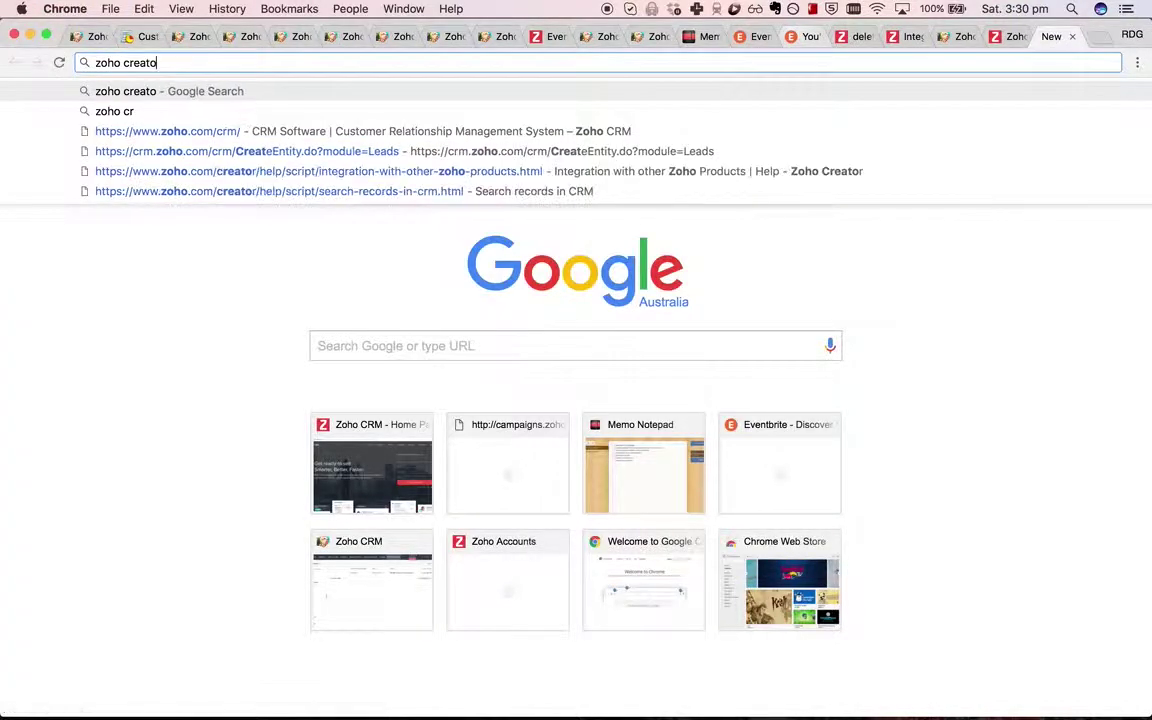
text(r date format)
key(Return)
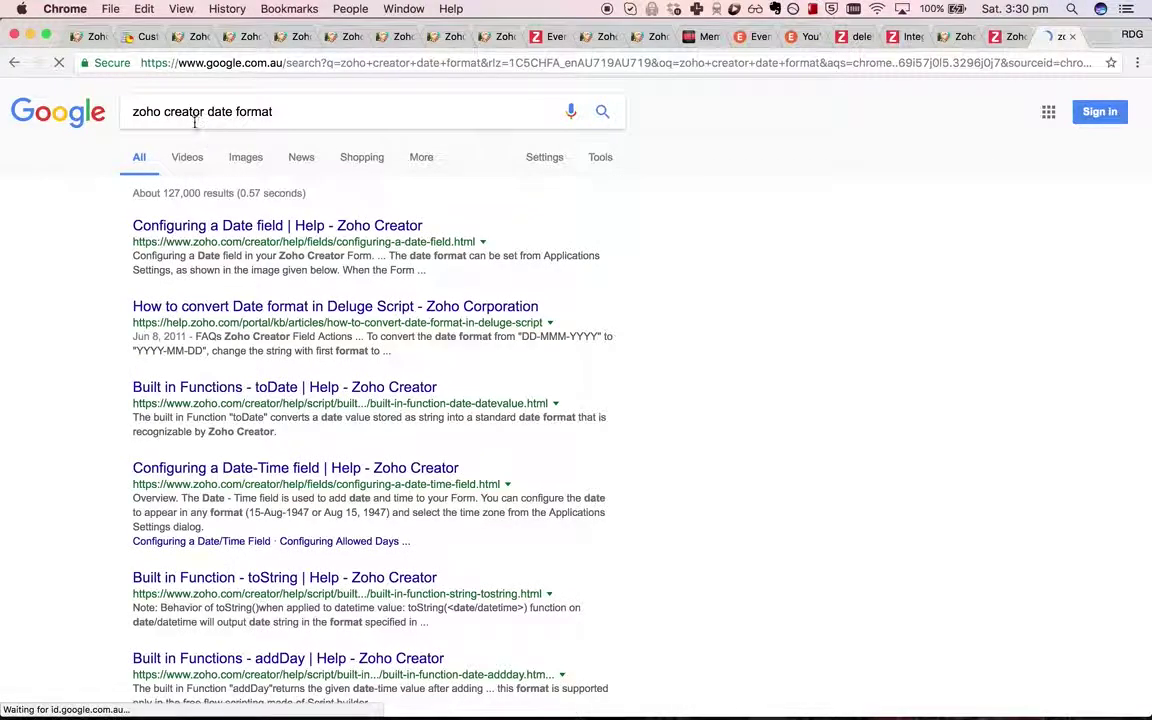
click(193, 116)
triple_click(193, 116)
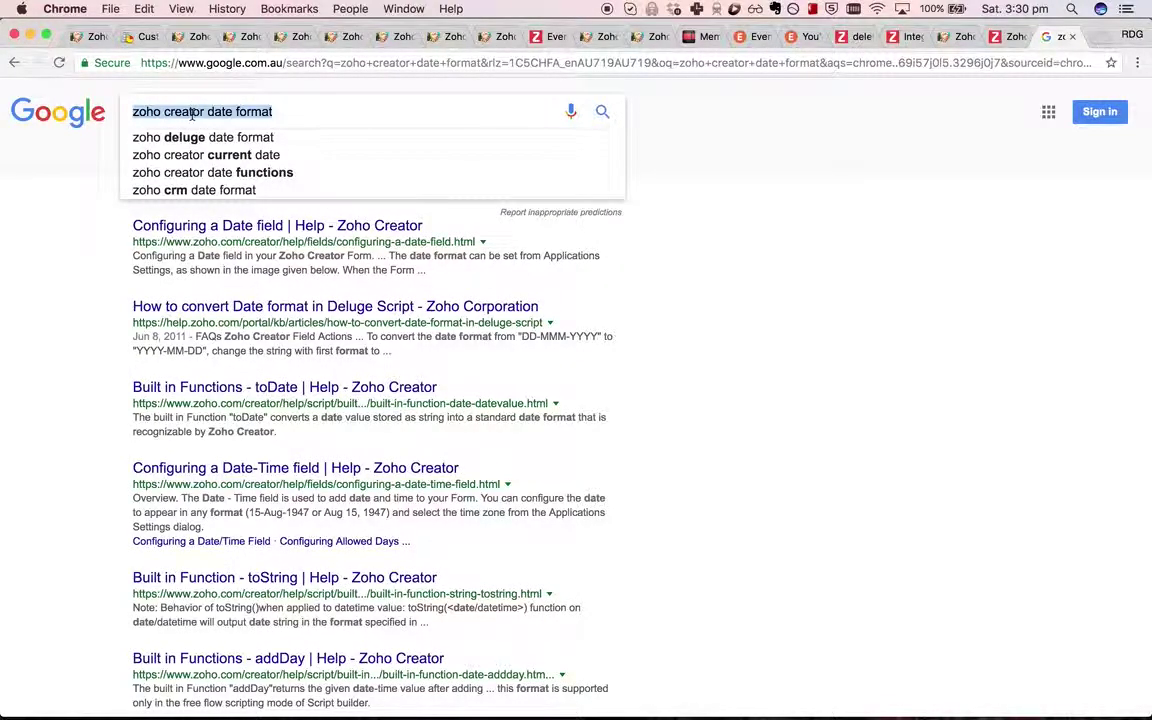
double_click(193, 116)
text(crm)
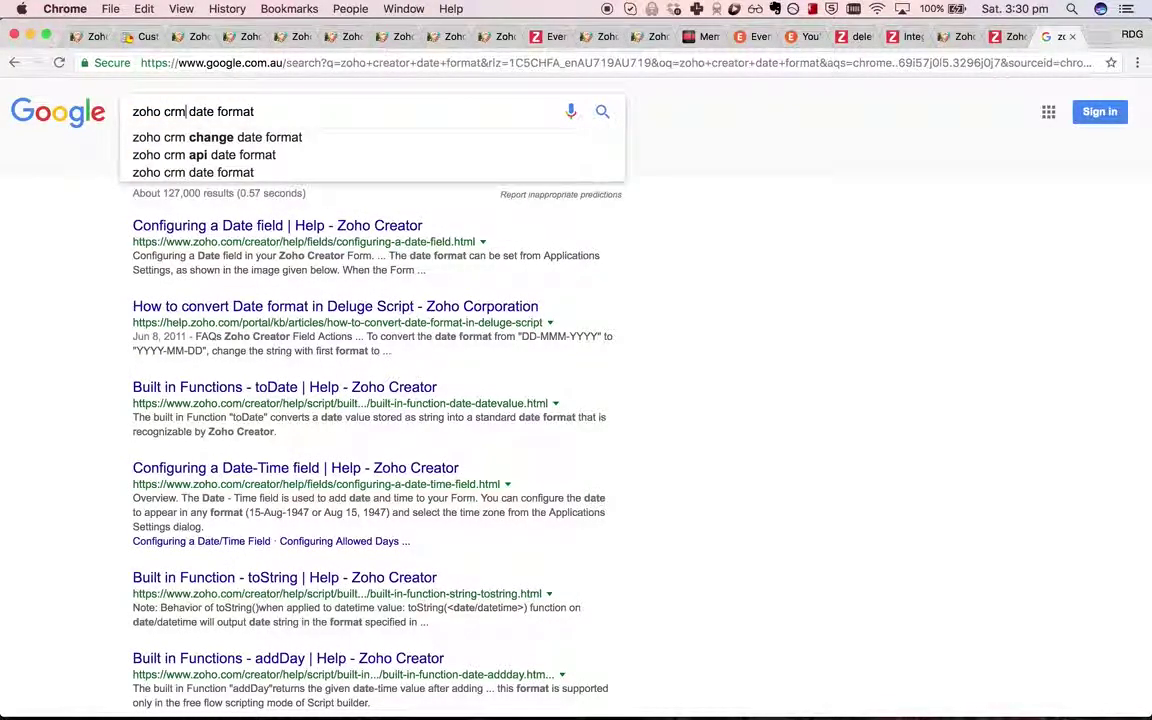
super+click(398, 308)
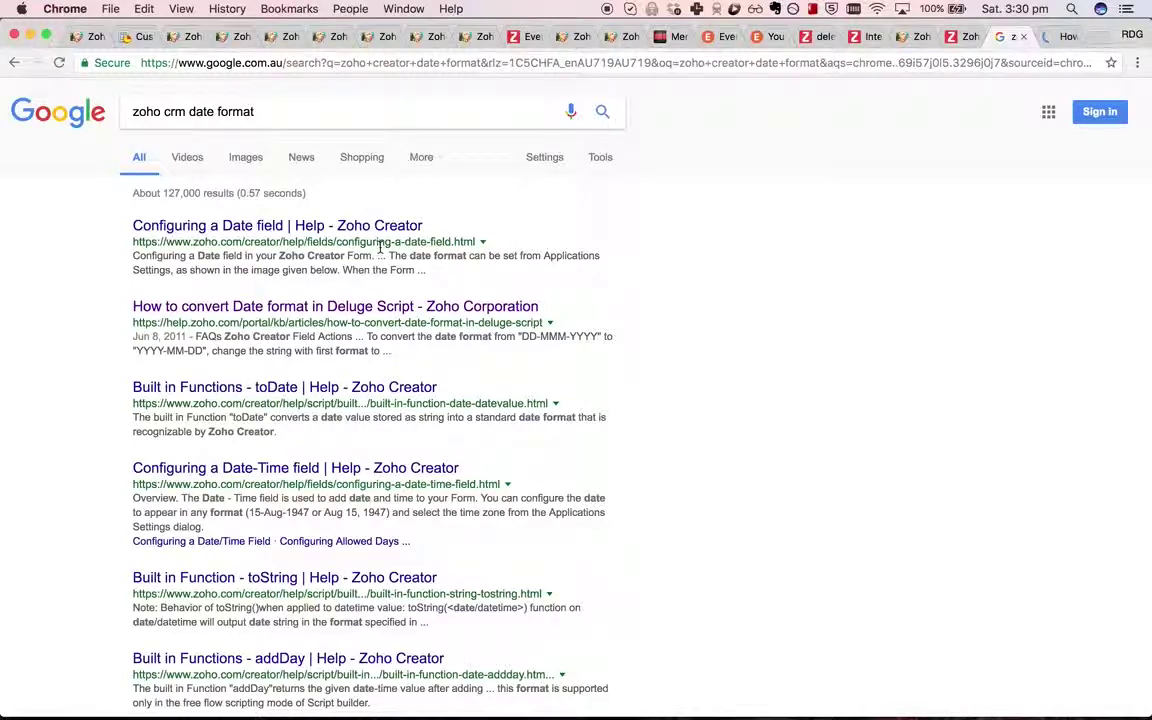
Delete the .toString() conversion from line 3 of update_end_date.
click(912, 37)
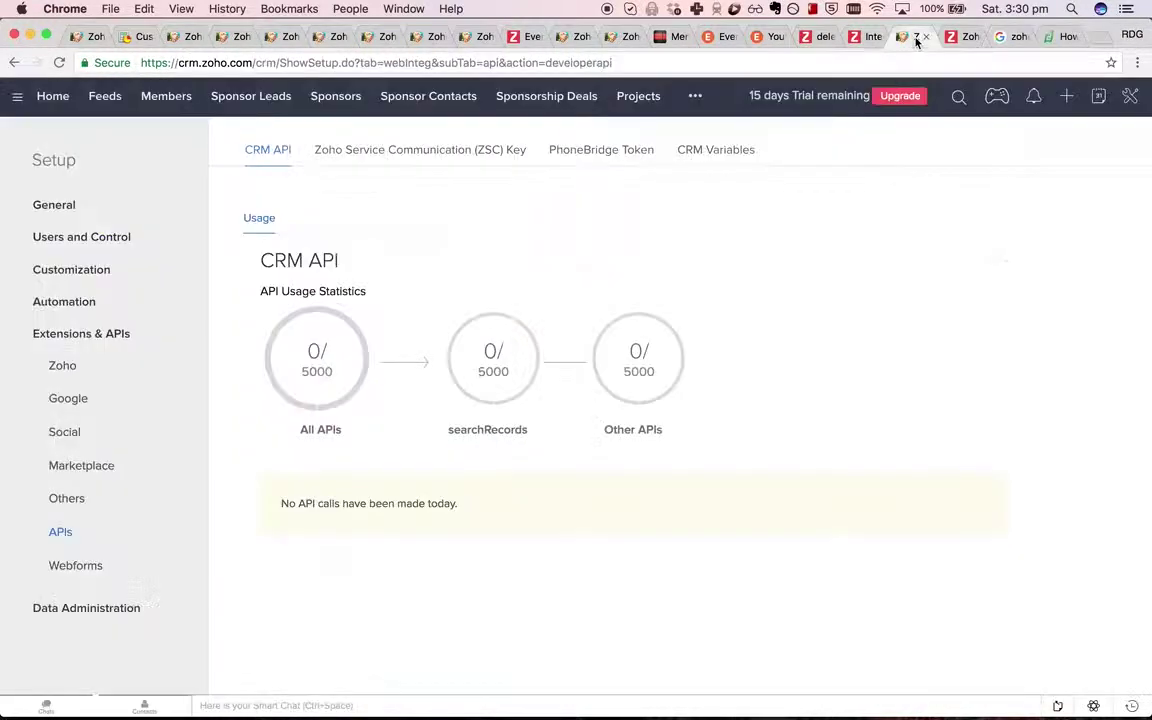
click(617, 37)
click(806, 262)
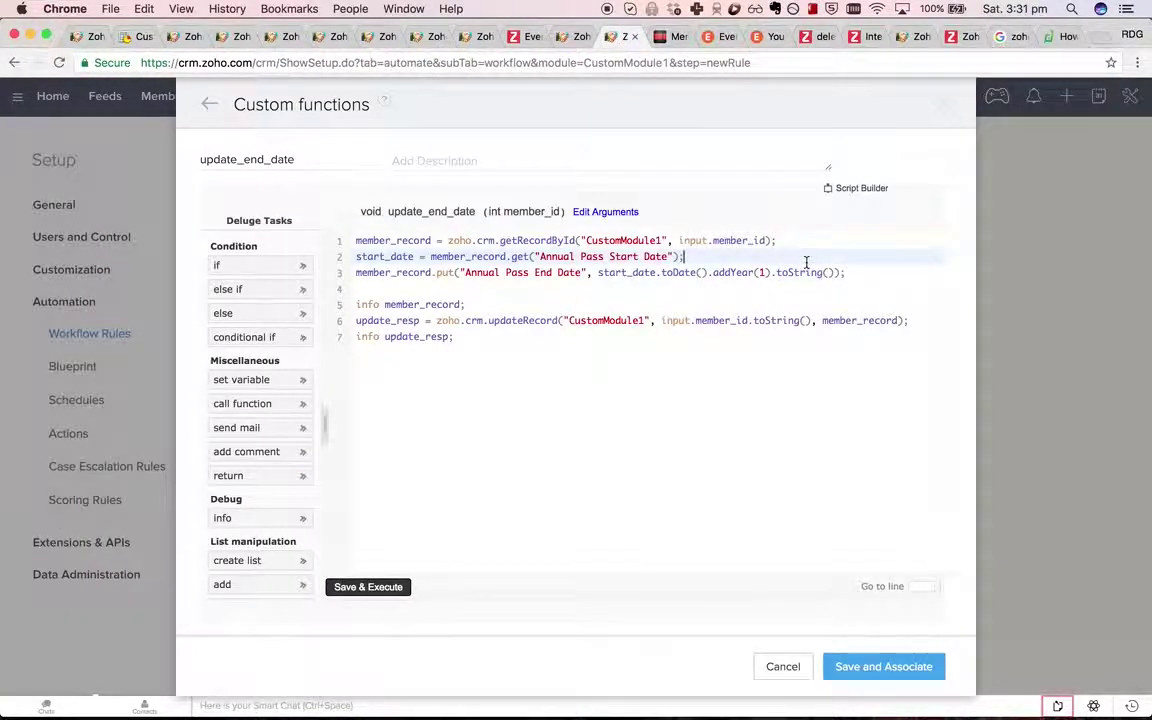
drag(777, 272, 832, 273)
key(BackSpace)
key(BackSpace)
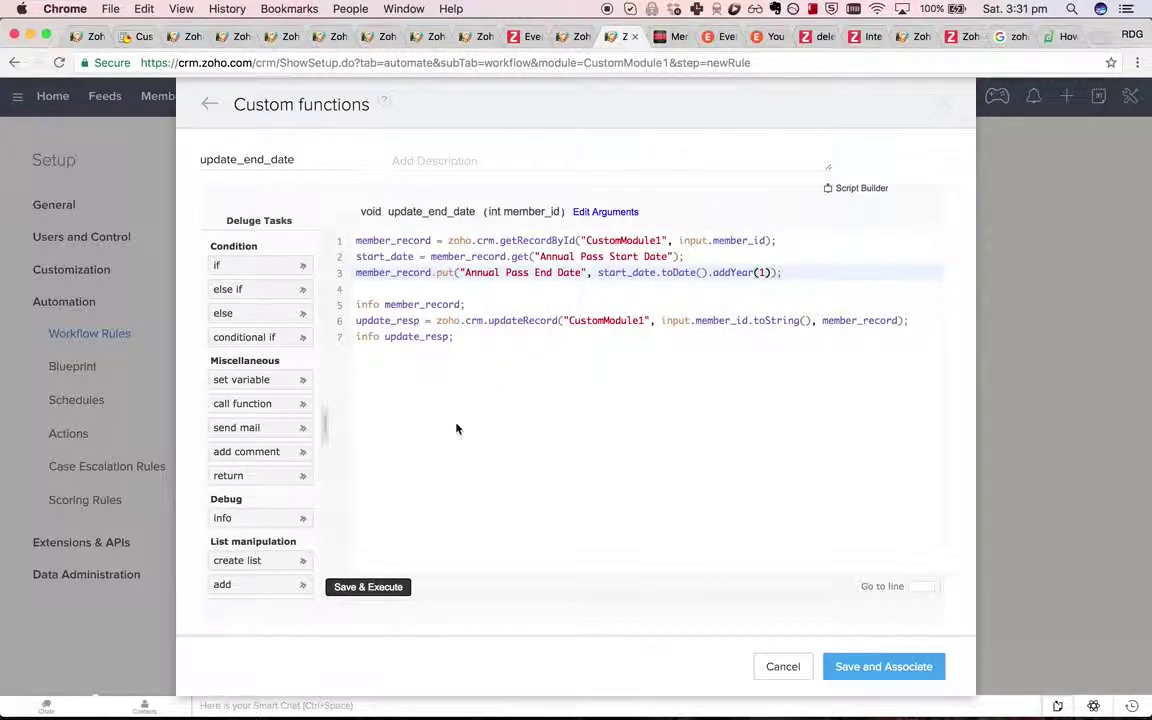
Save and run the function for the saved member ID; the record's end date reads Jul 4, 2018.
click(370, 588)
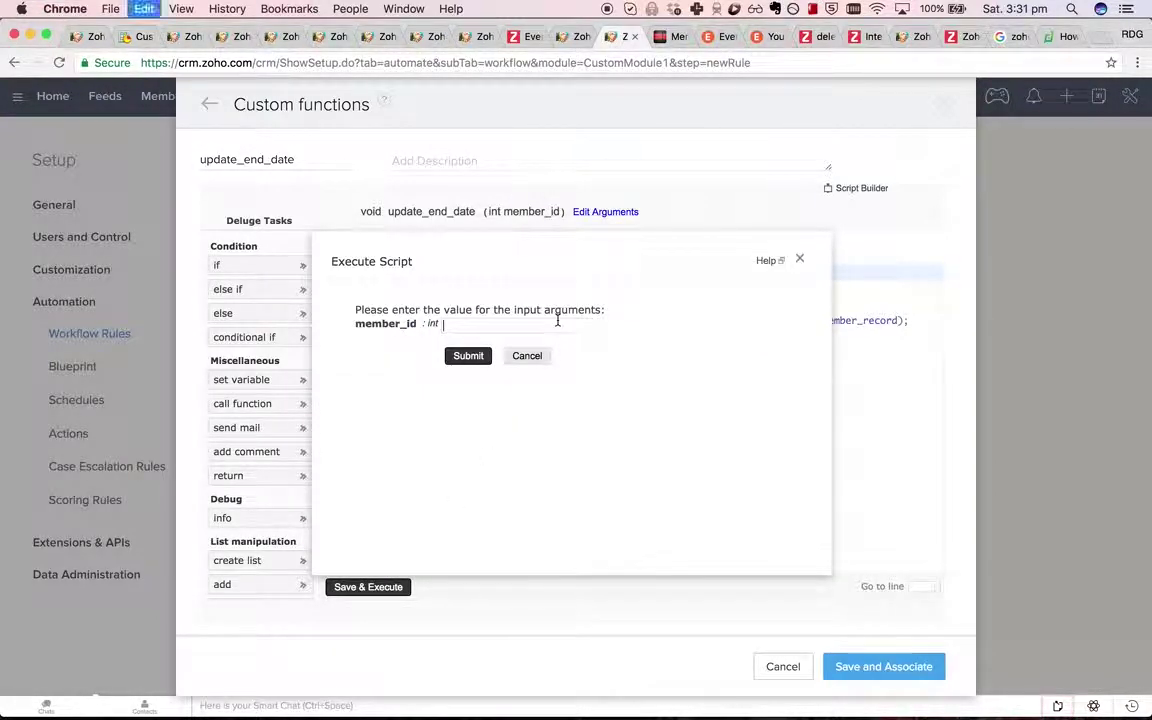
click(557, 320)
click(500, 342)
click(468, 356)
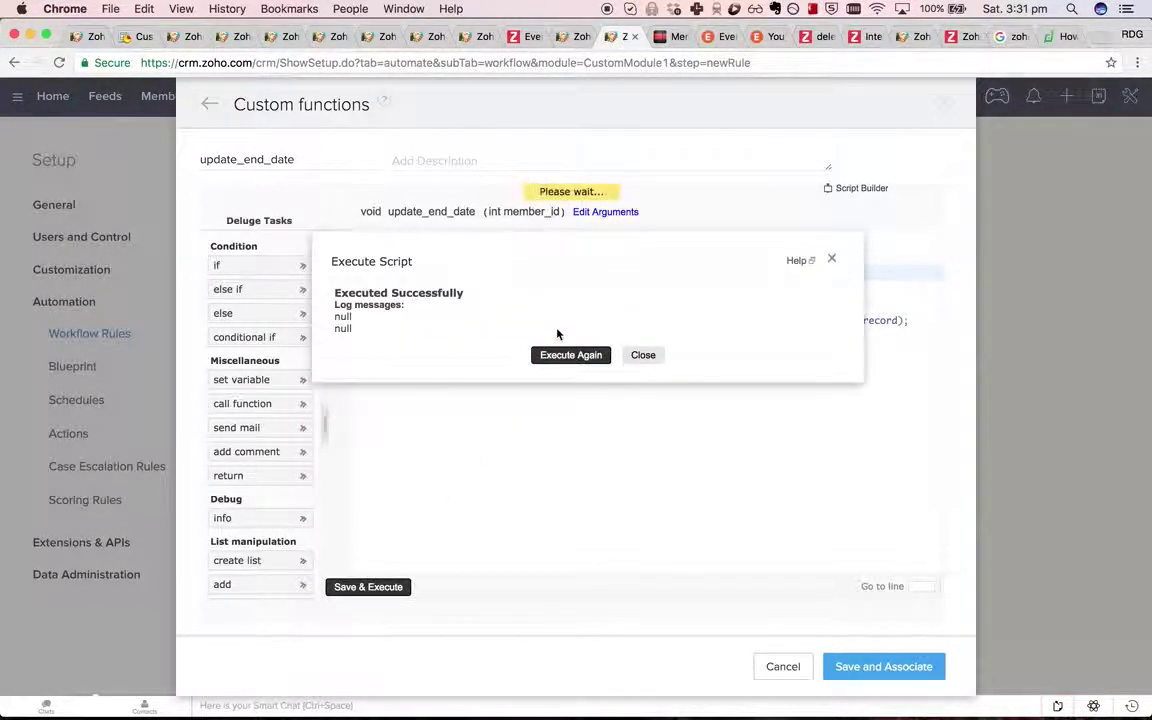
click(570, 355)
click(476, 325)
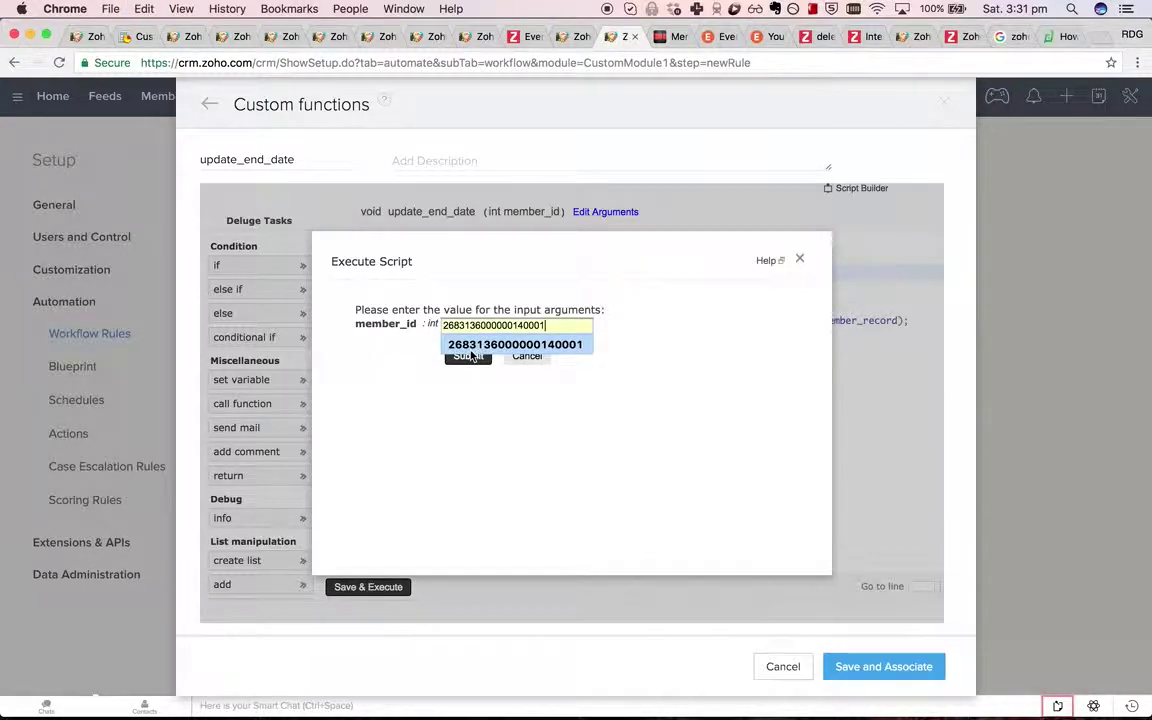
click(471, 348)
click(468, 356)
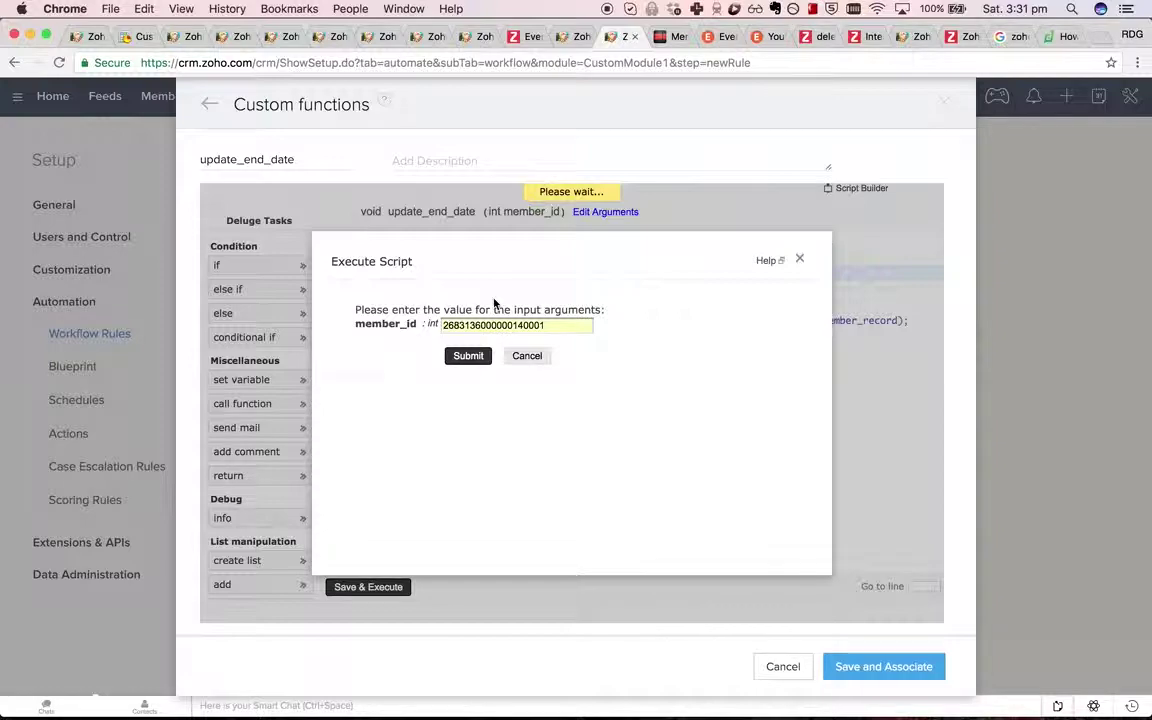
click(561, 36)
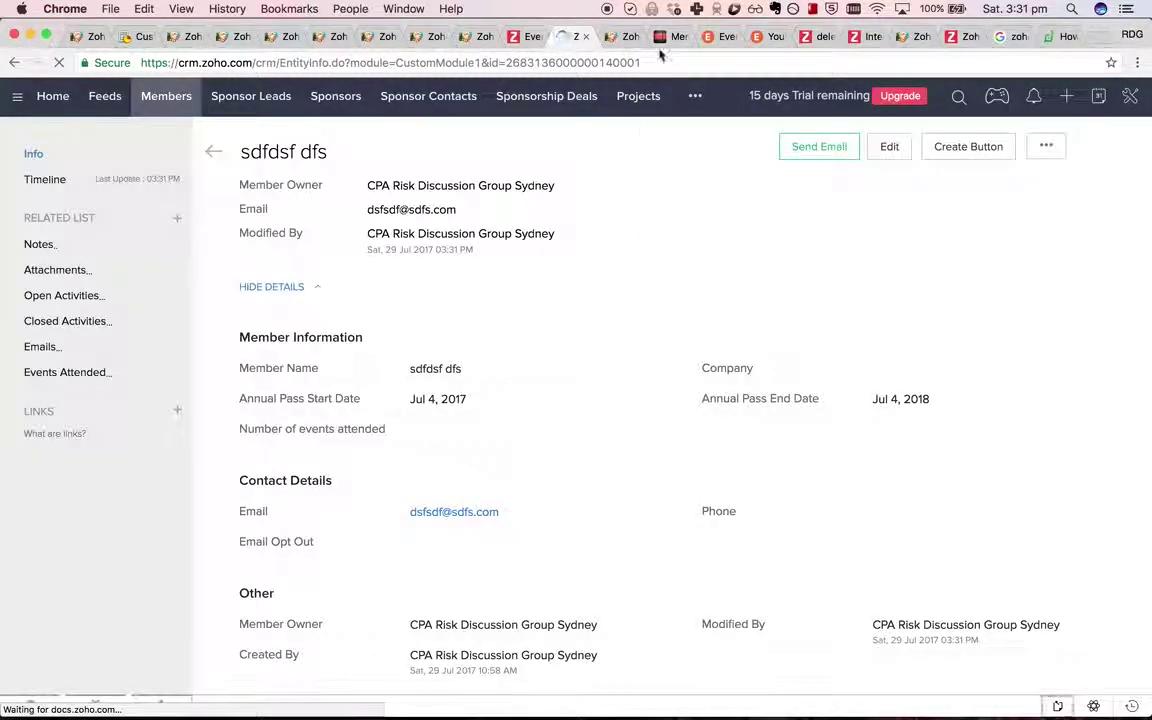
Remove the info debug line and blank line 4, then Save and Associate update_end_date.
click(612, 37)
click(645, 463)
click(699, 337)
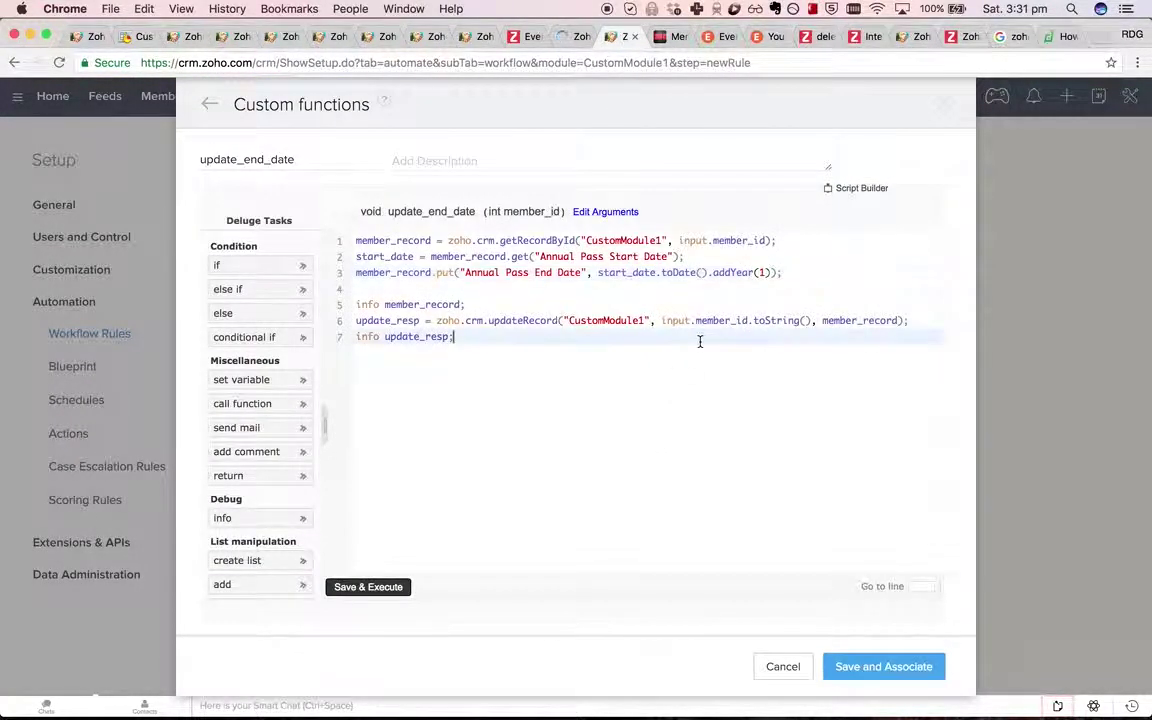
click(847, 279)
drag(568, 311, 281, 320)
key(BackSpace)
key(BackSpace)
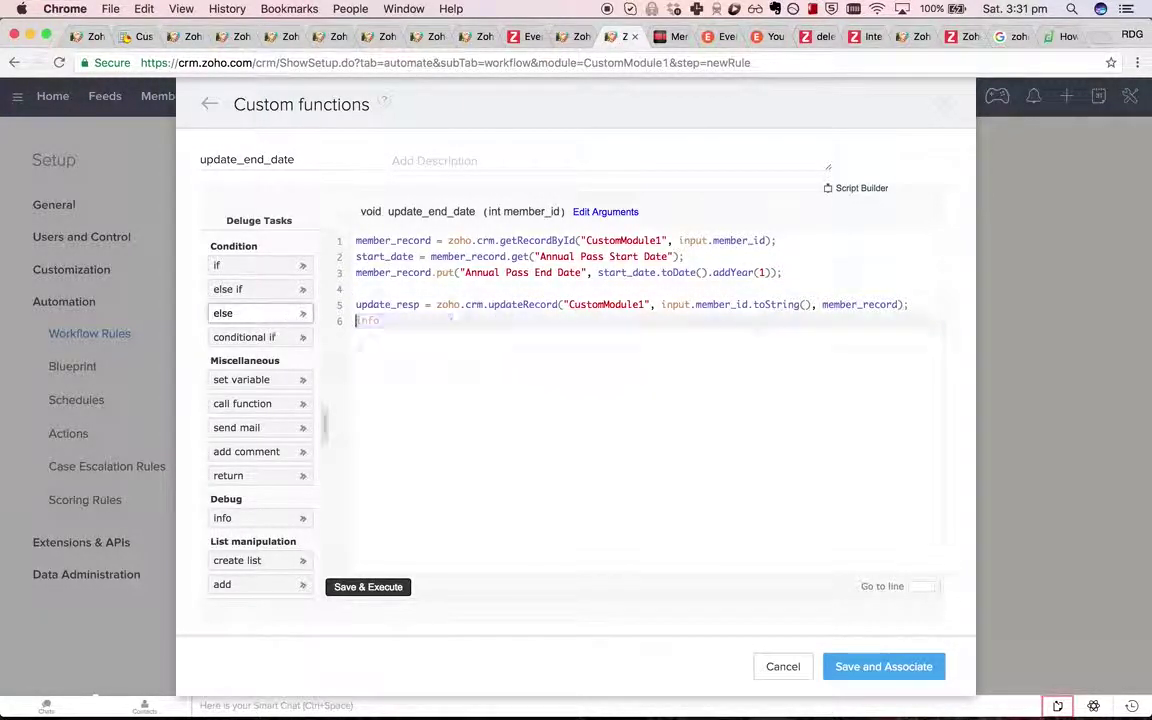
key(Up)
key(Up)
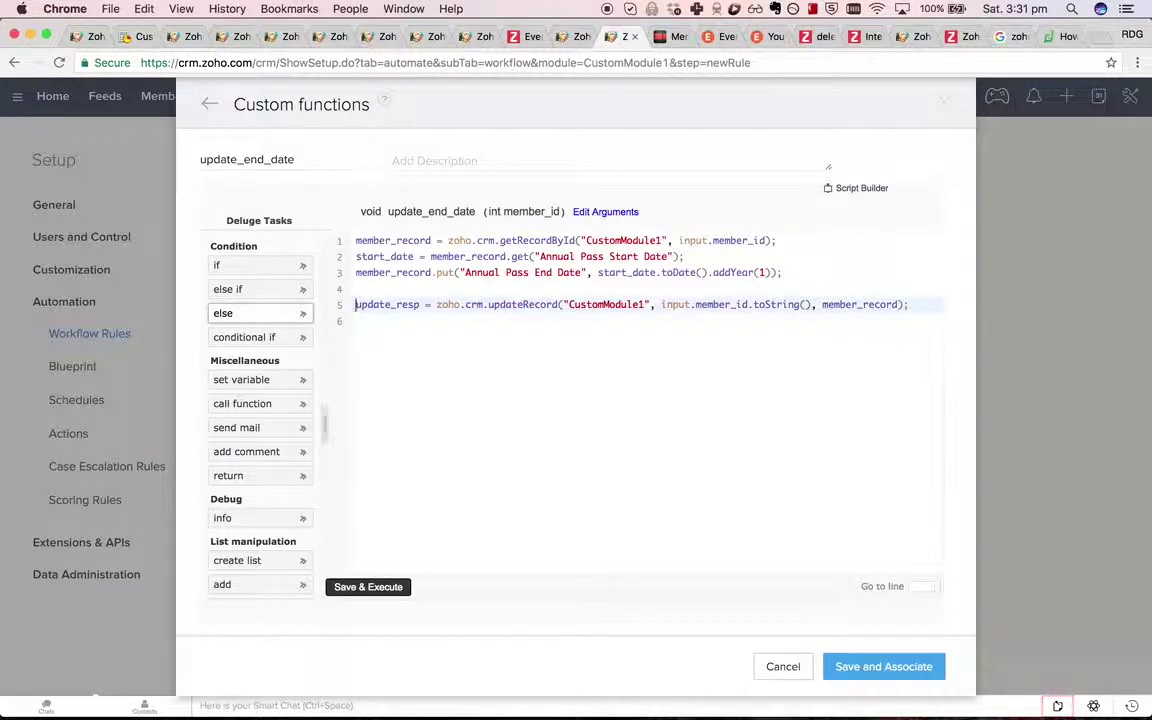
key(BackSpace)
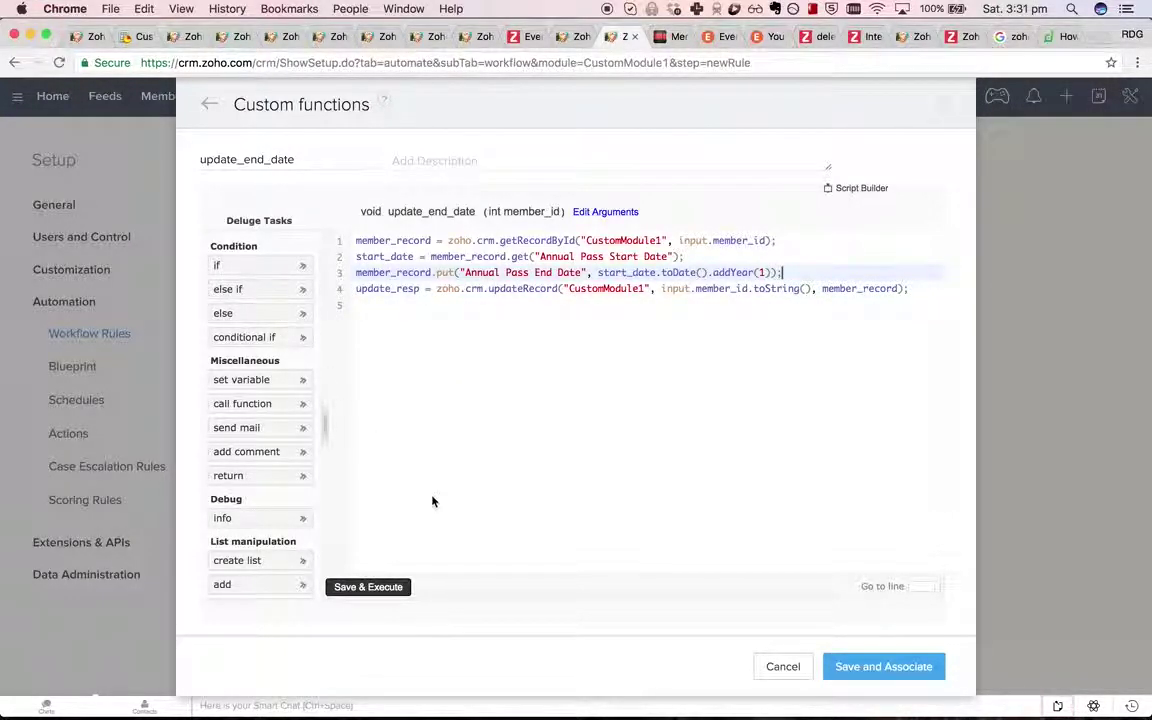
click(388, 446)
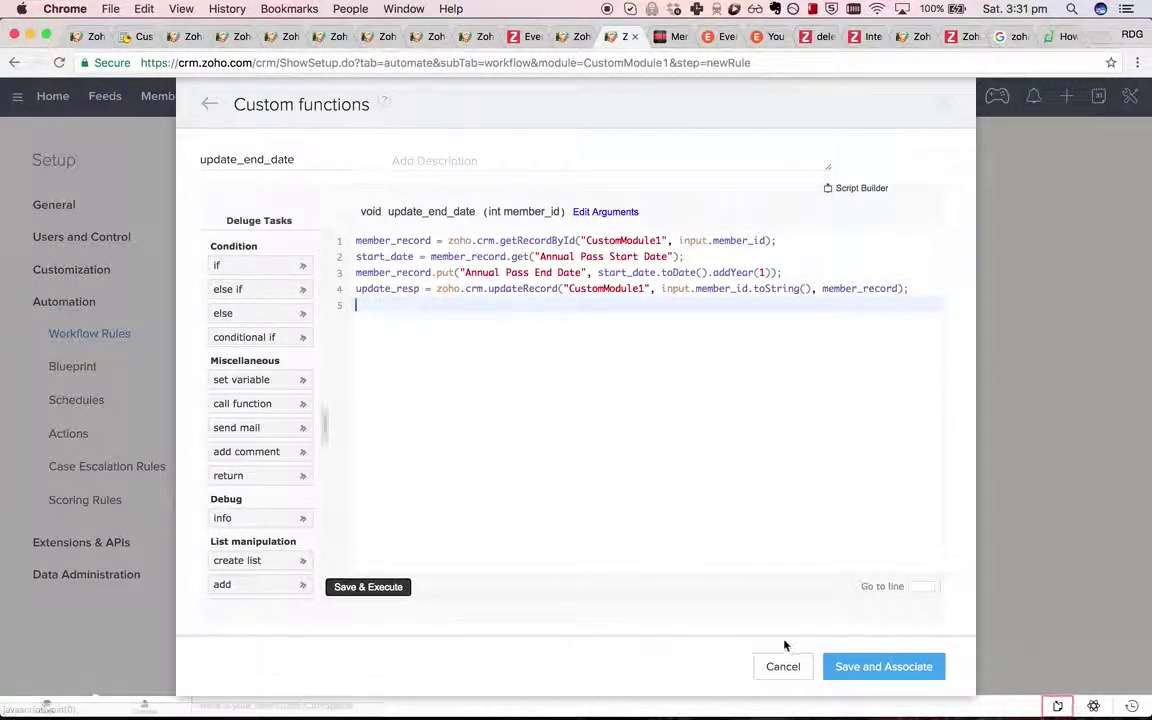
click(898, 676)
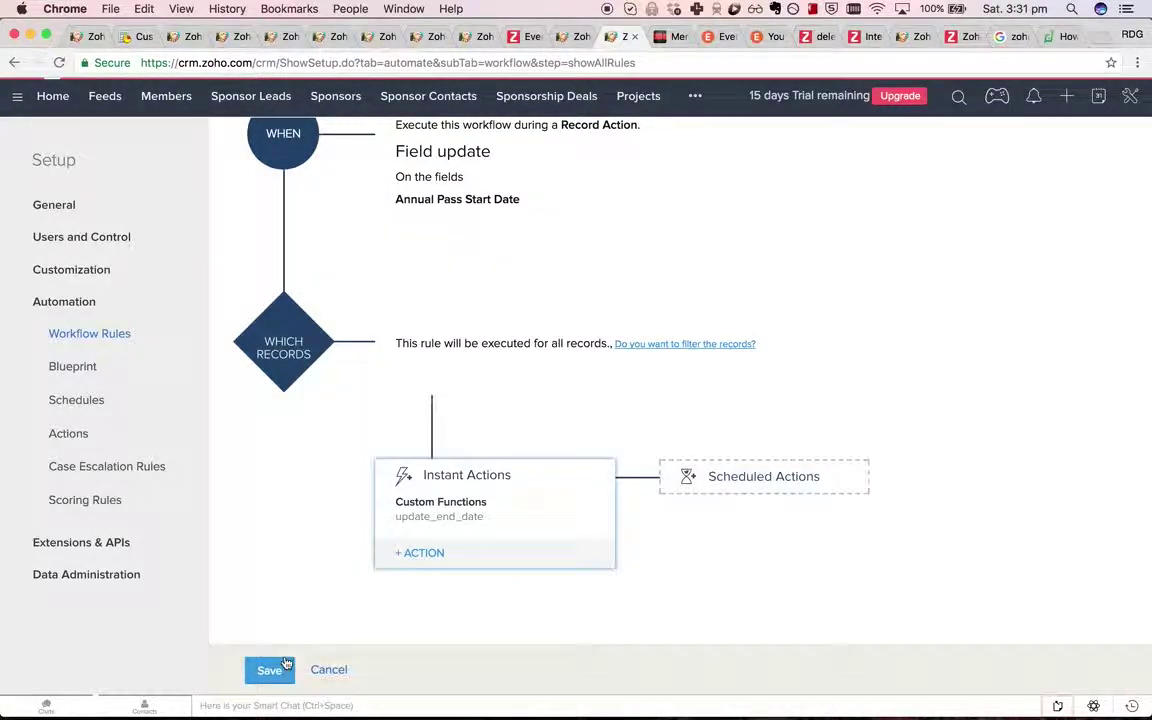
Save the current workflow rule and start a new rule for the Members module.
click(285, 665)
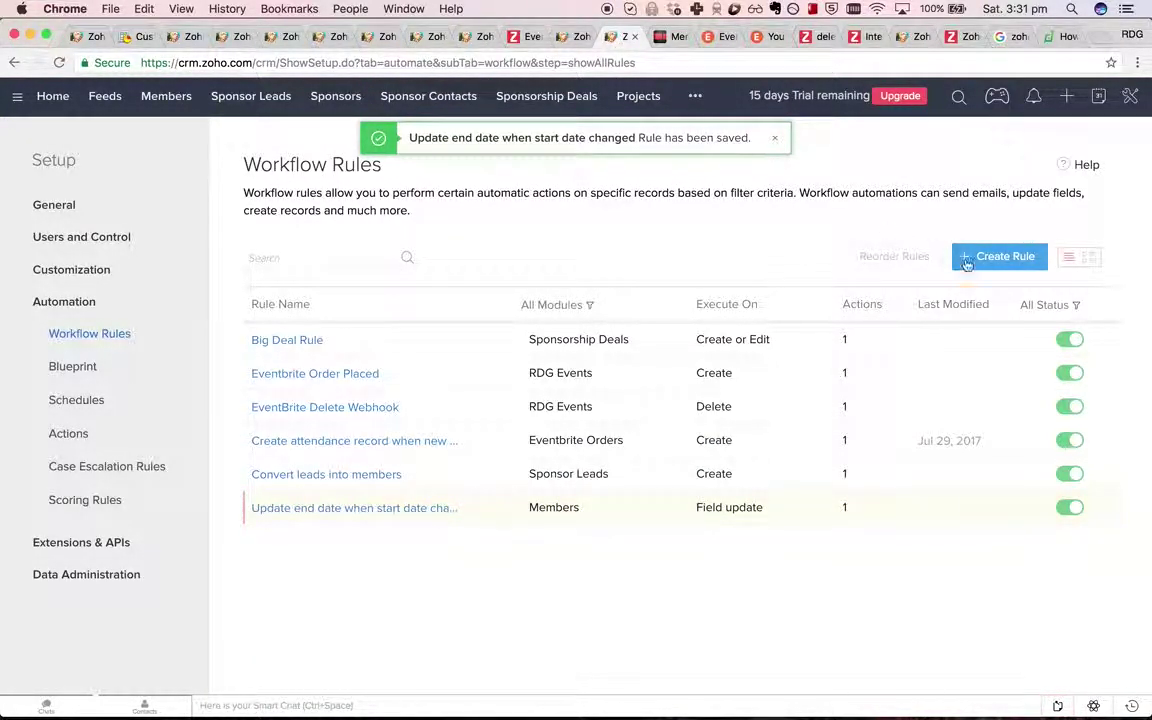
click(1003, 260)
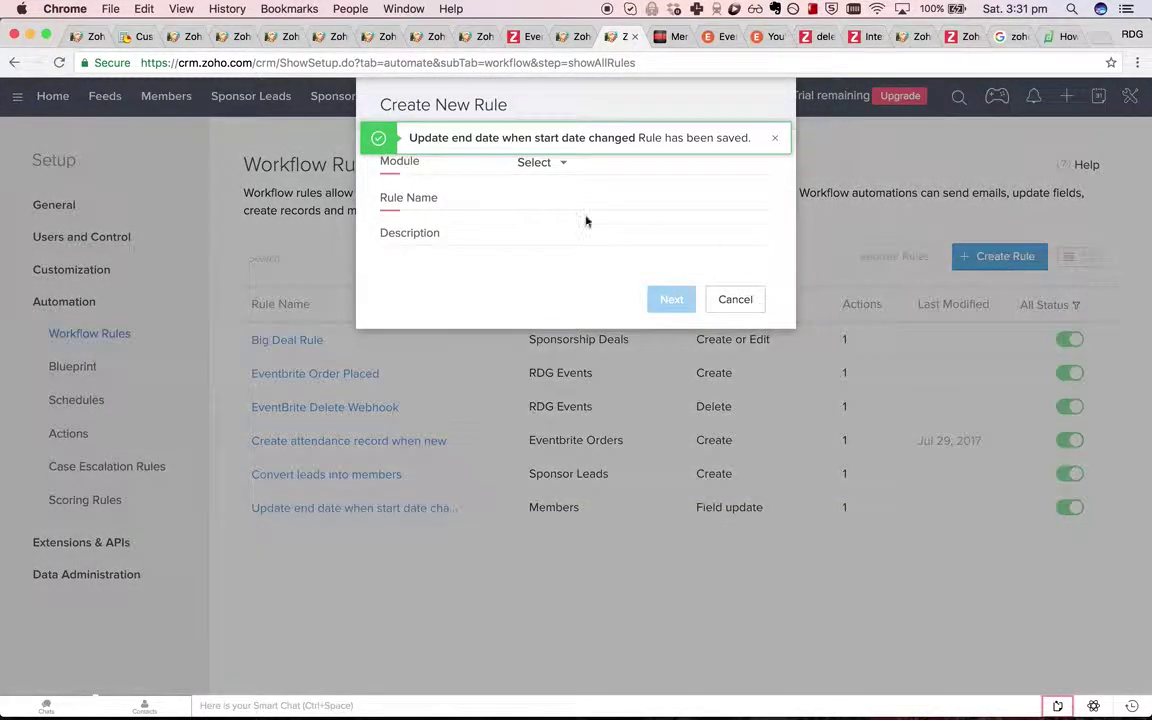
click(540, 164)
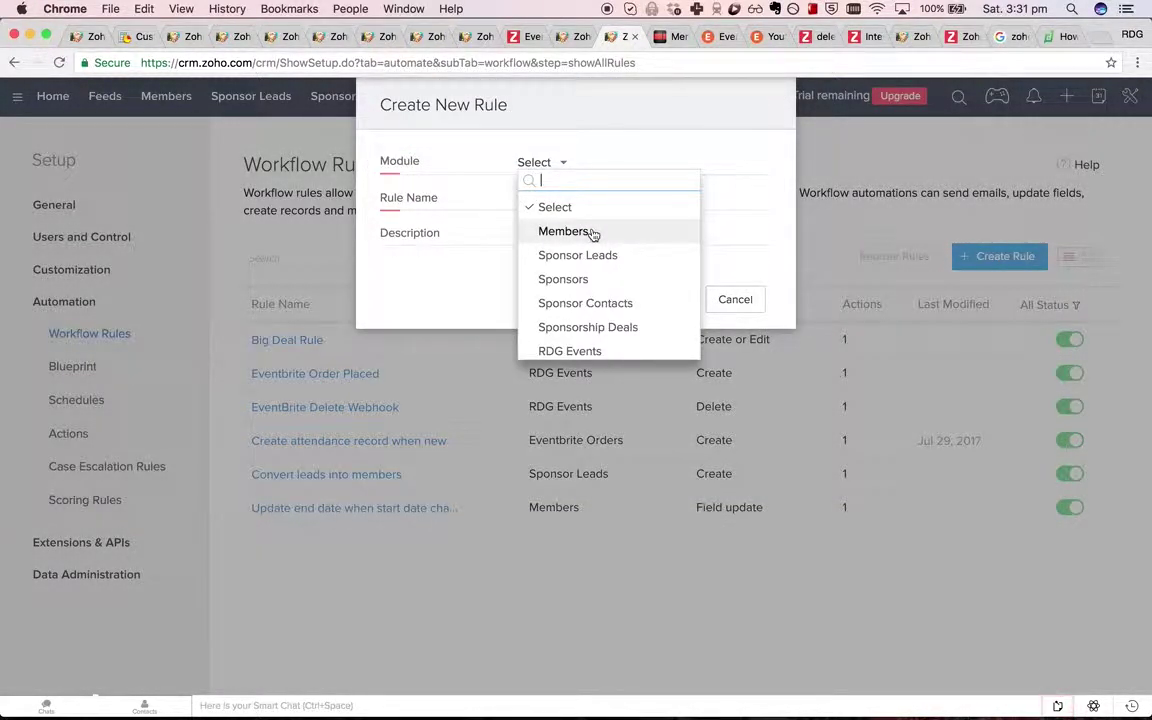
click(592, 233)
Name the rule 'Email member when annual pass is about to expire' and continue.
click(592, 203)
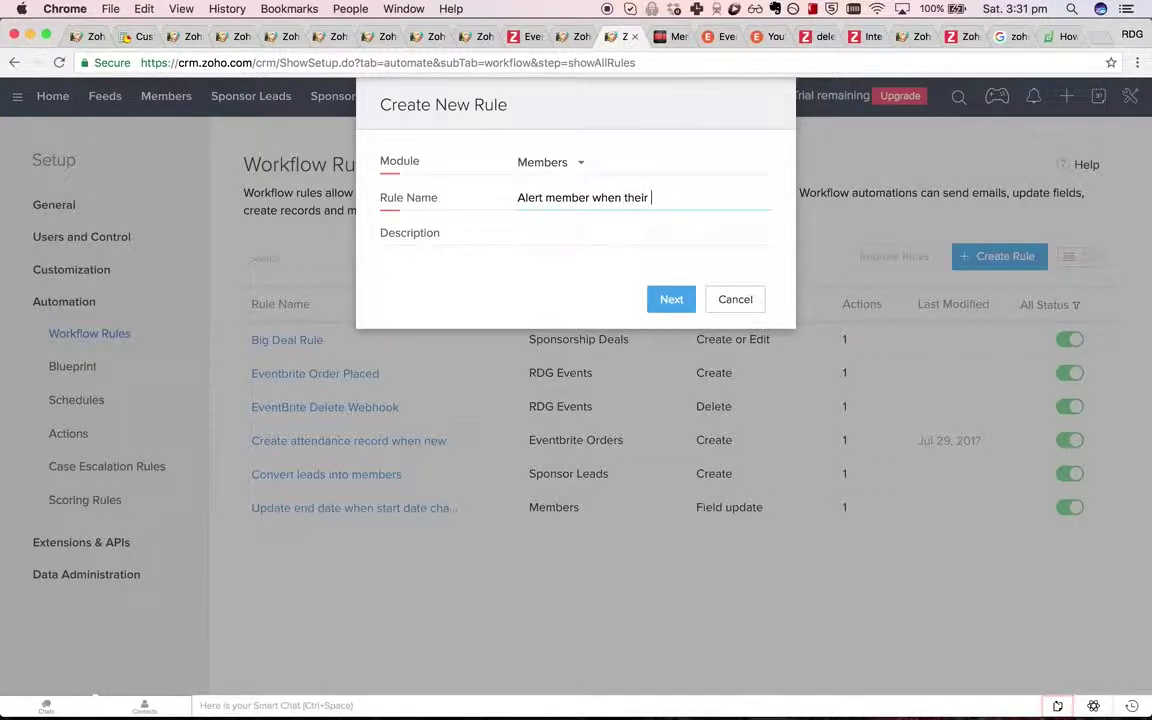
text(Alert member when their annual pass is)
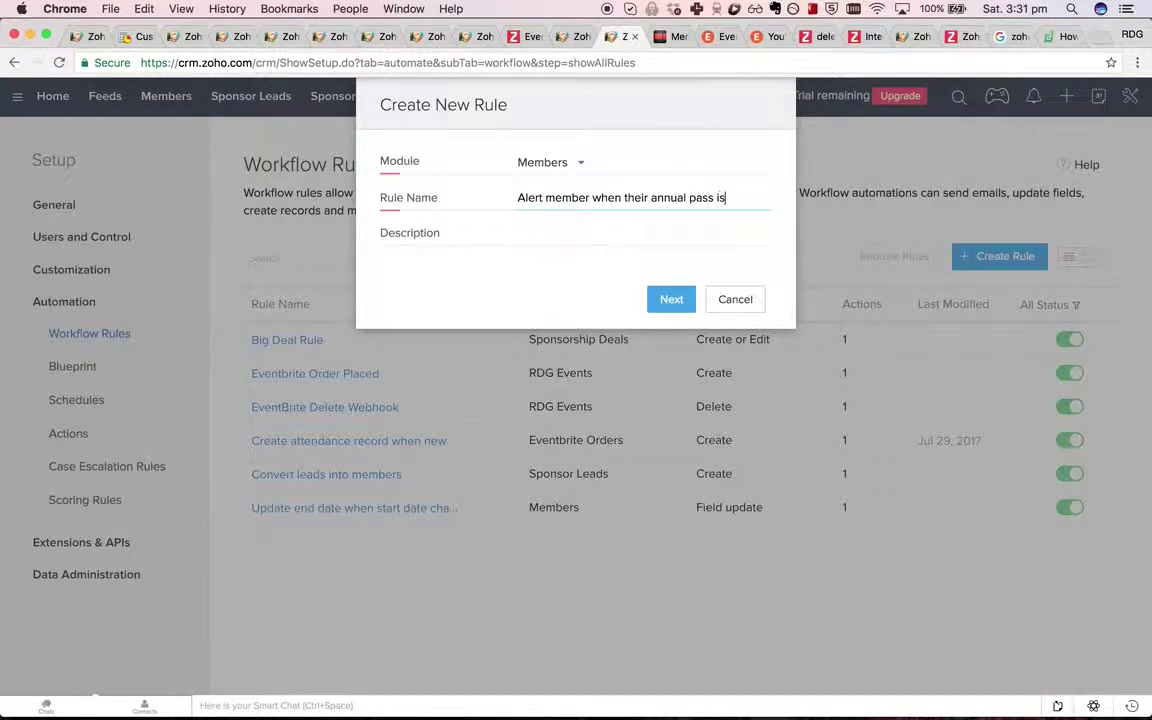
text( about to ex)
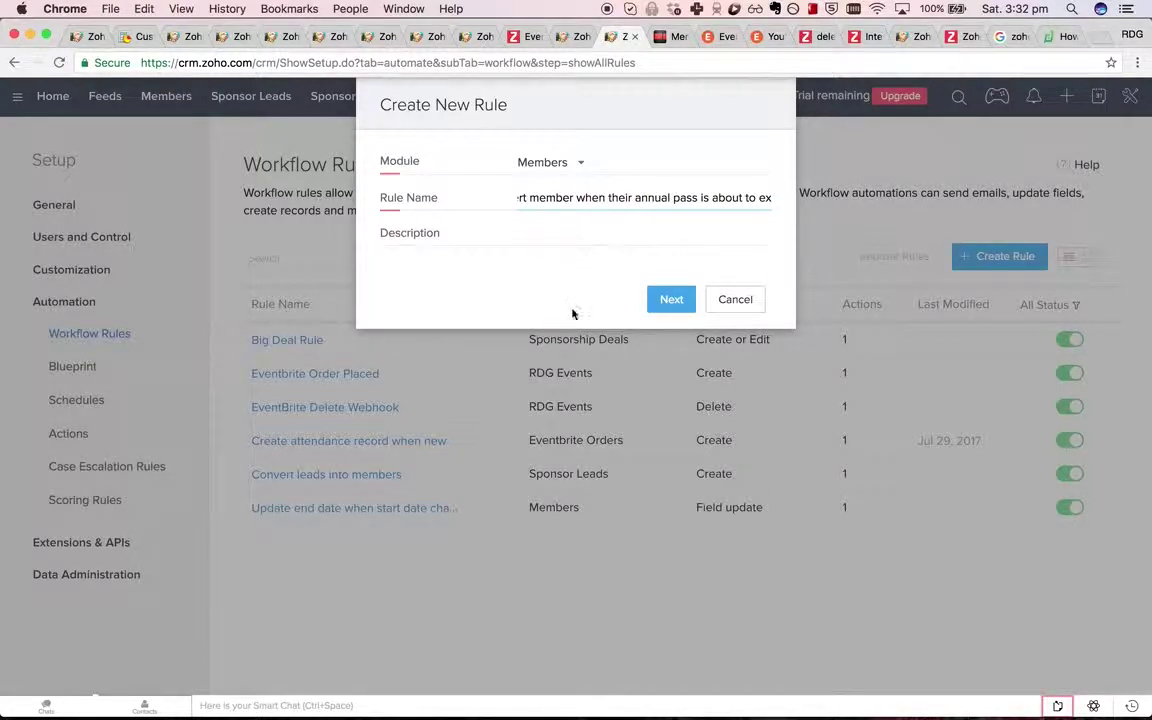
double_click(738, 199)
key(BackSpace)
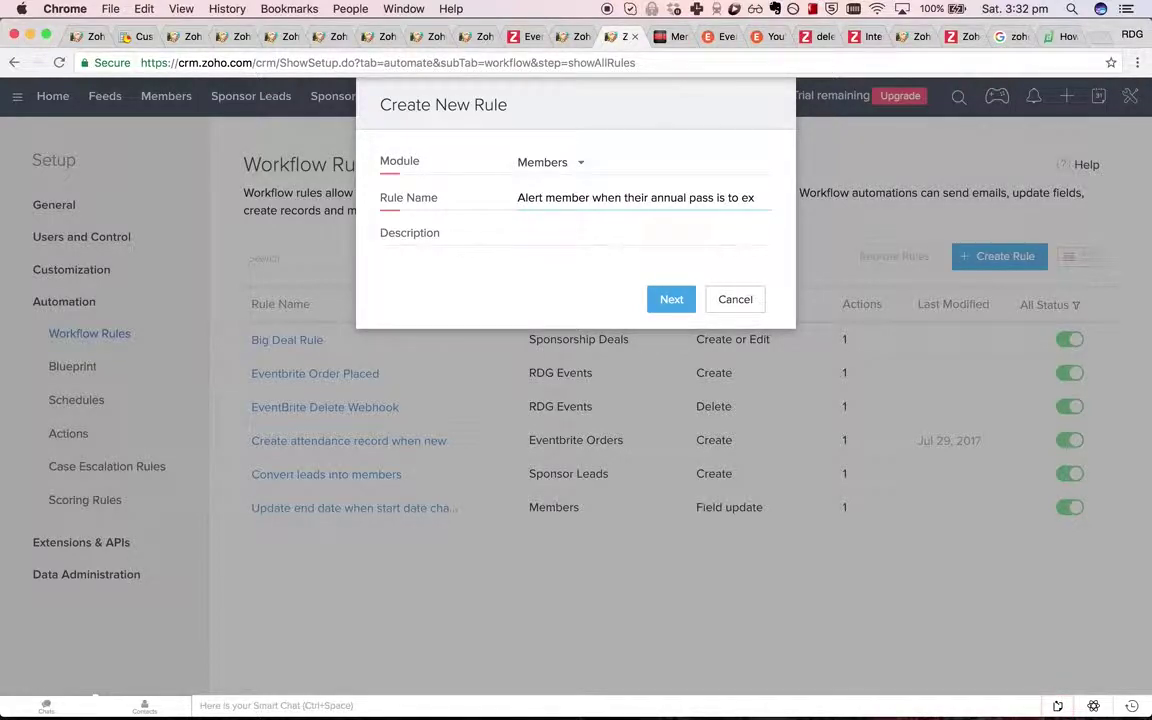
key(super+z)
double_click(540, 198)
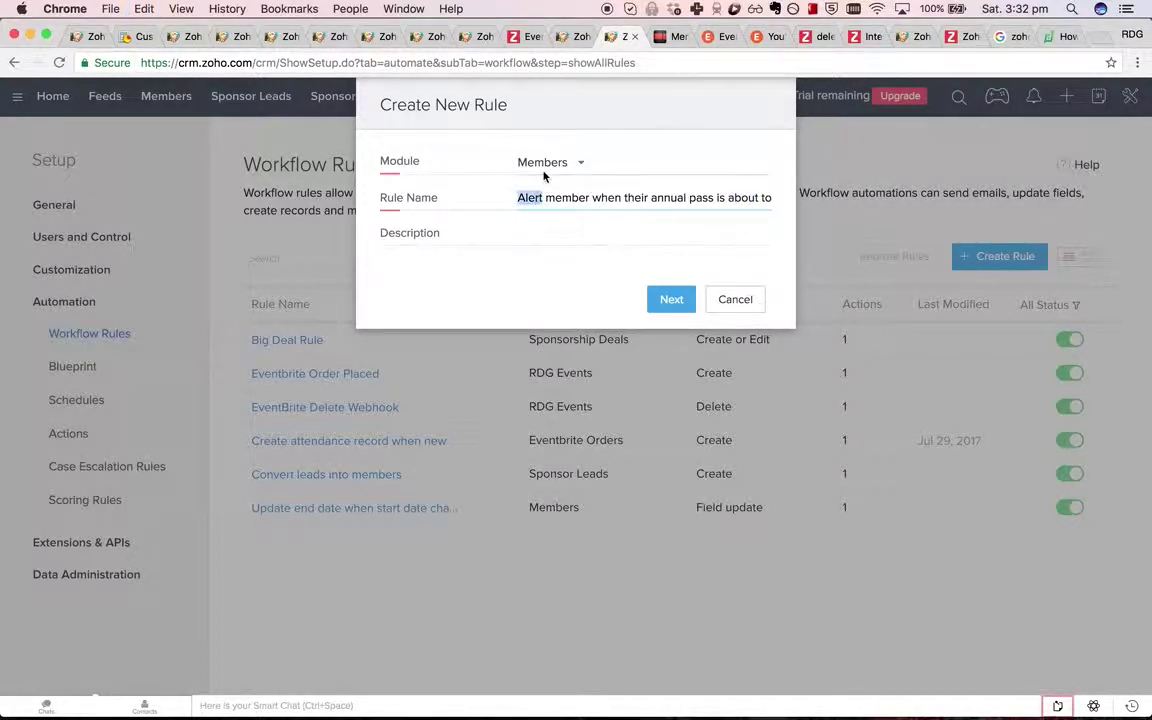
text(Email)
double_click(638, 197)
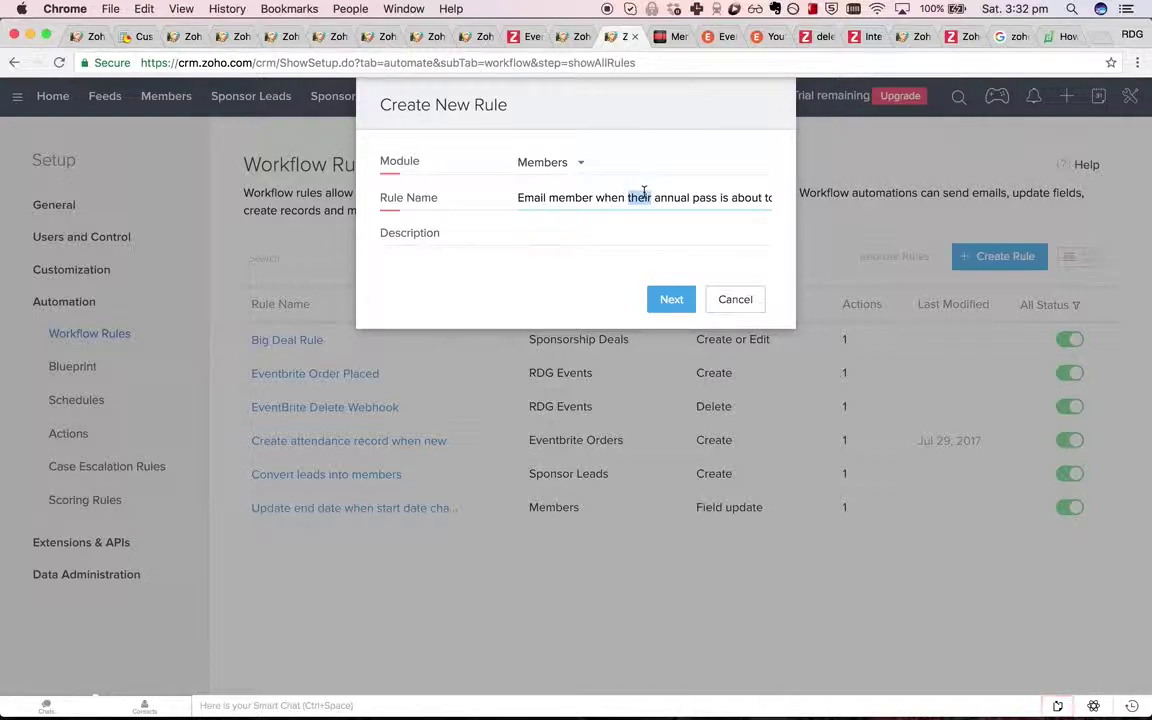
key(BackSpace)
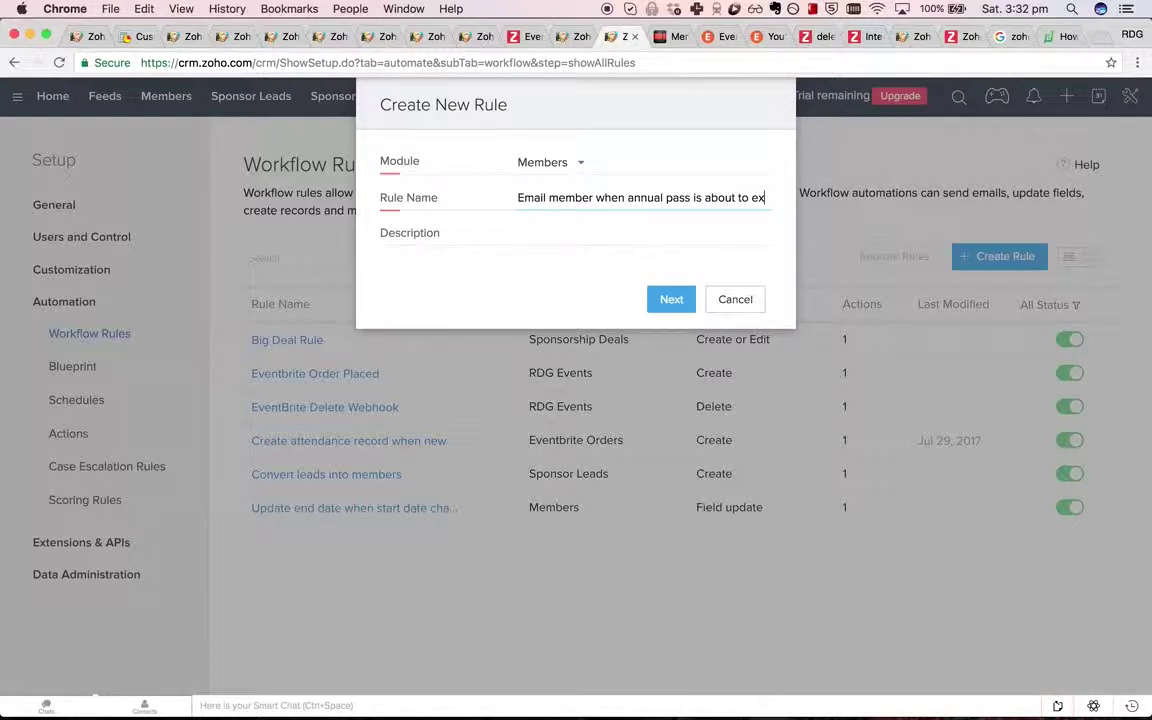
text(ire)
click(672, 299)
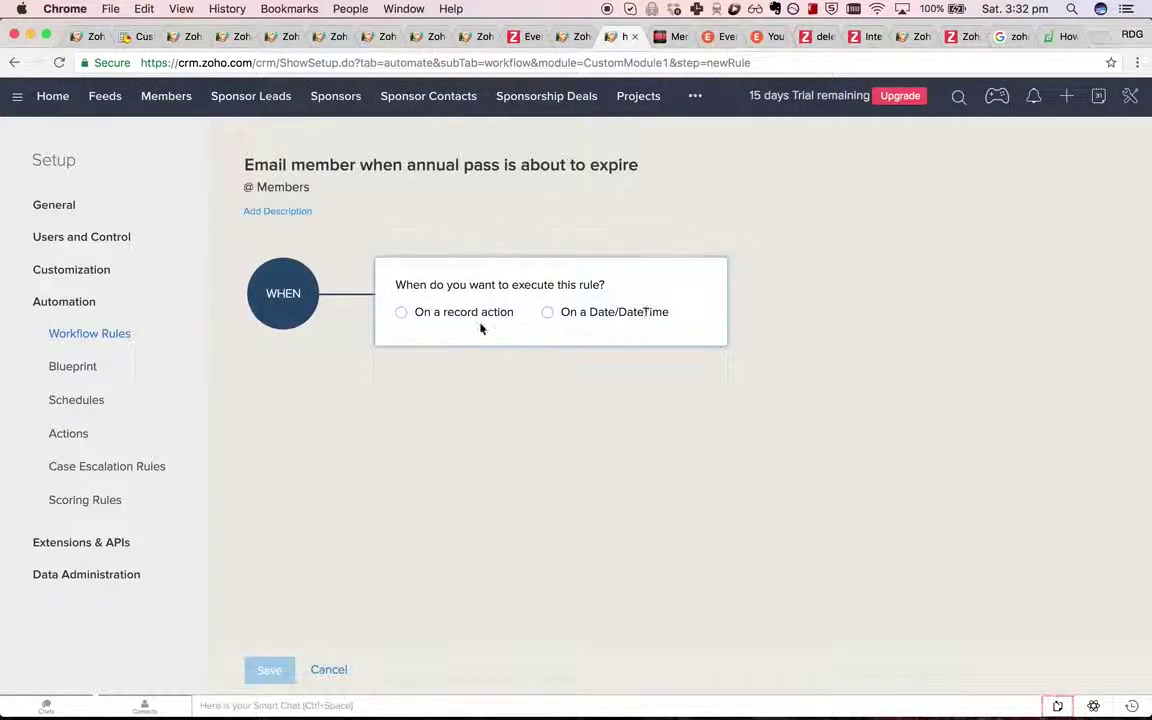
Trigger the rule once, 14 days before Annual Pass End Date, at 09:00 AM.
click(545, 313)
click(590, 356)
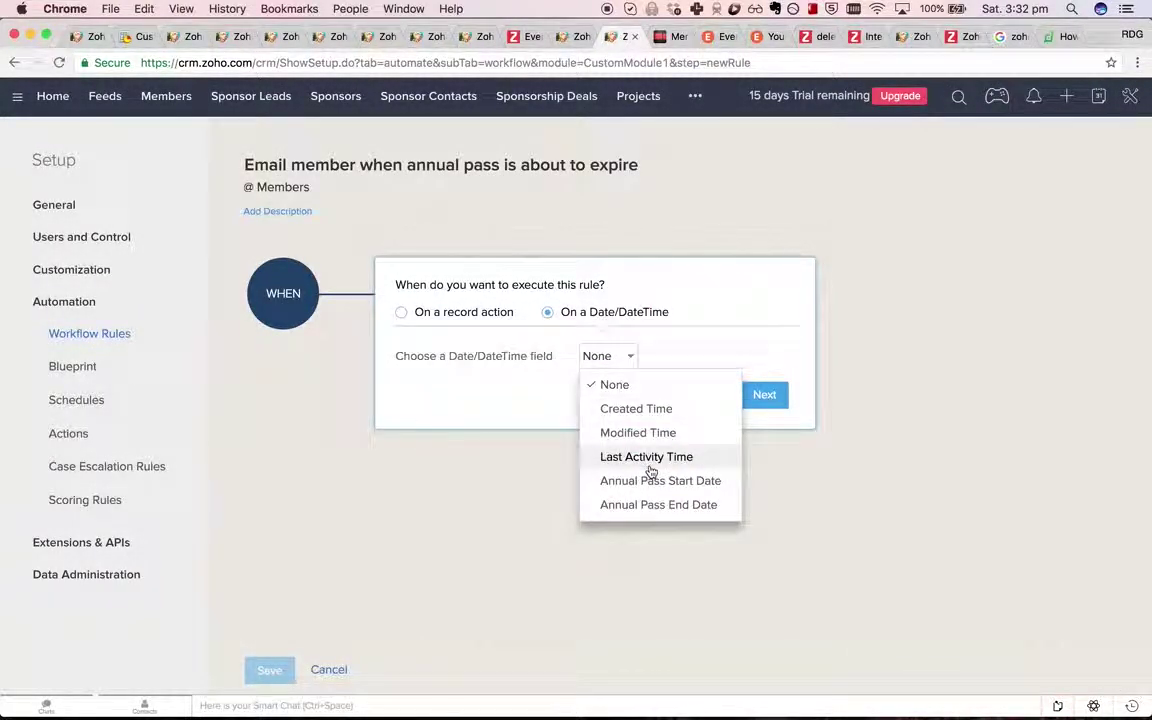
click(660, 505)
click(664, 391)
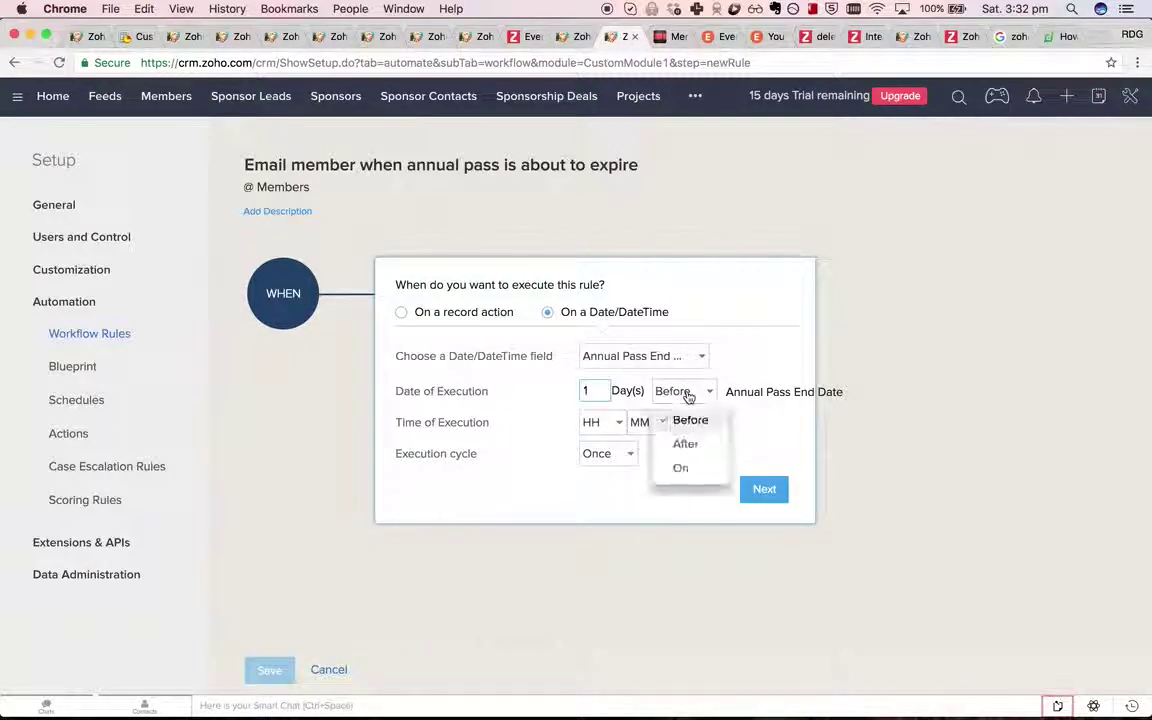
click(607, 388)
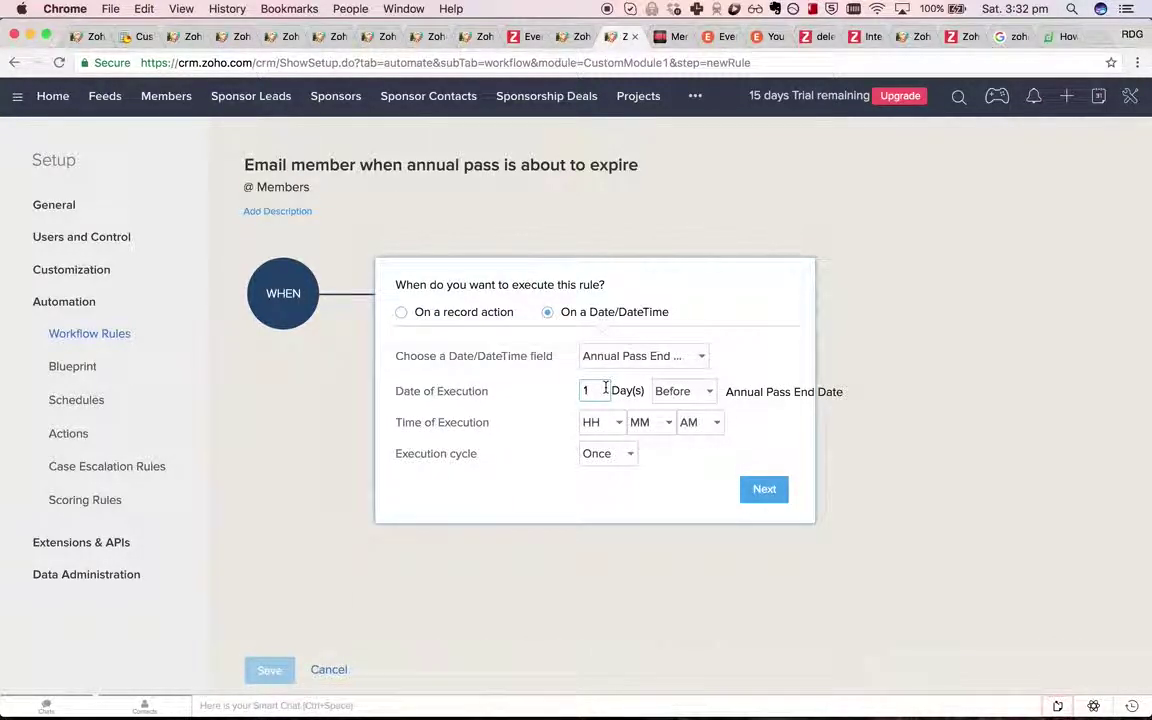
text(4)
click(596, 422)
scroll(607, 560, down, 3)
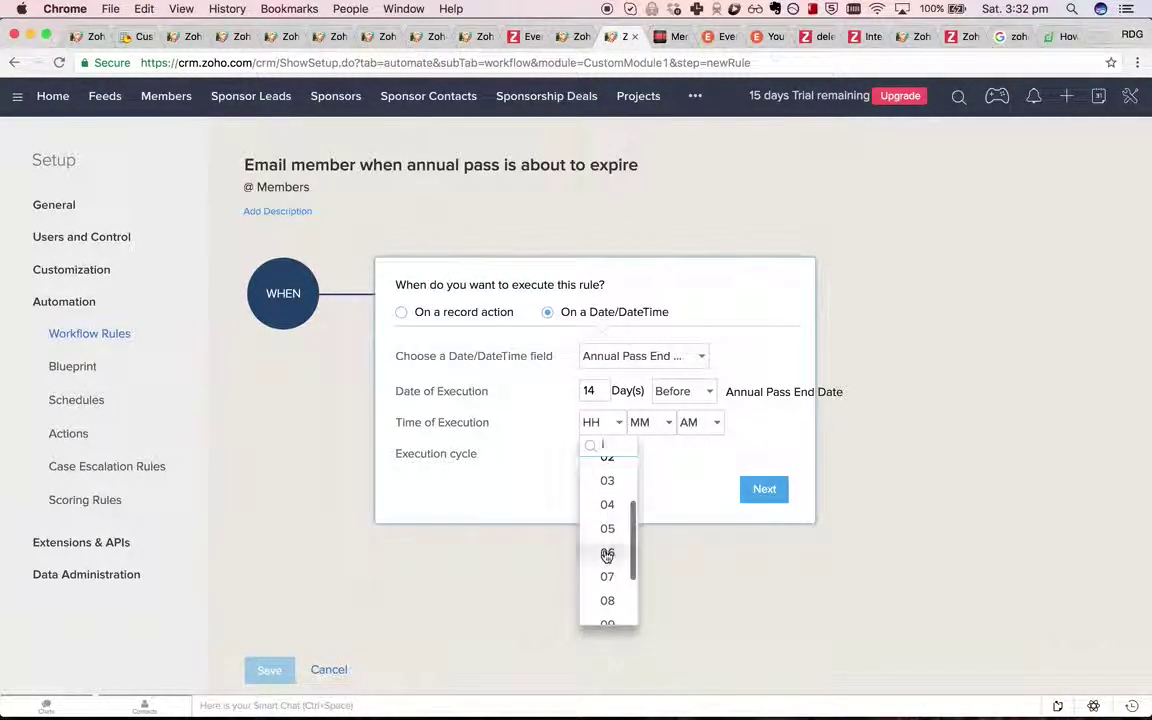
click(607, 628)
click(660, 424)
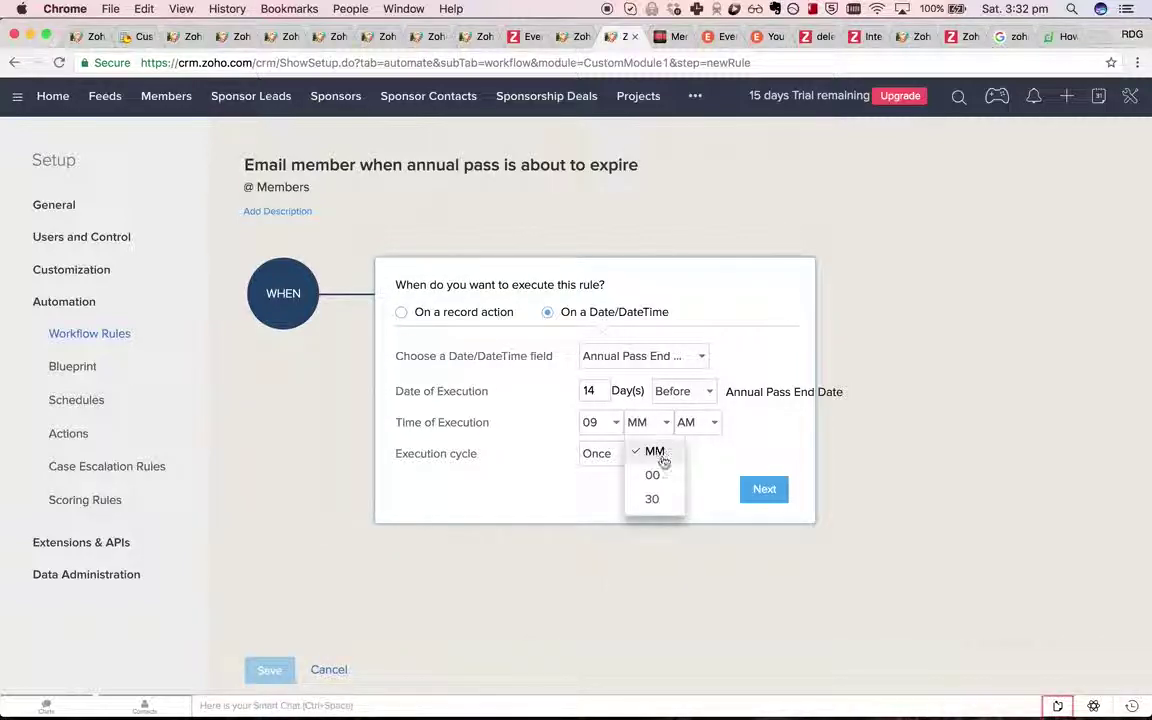
click(652, 476)
Confirm the timing and apply the rule to all records.
click(762, 489)
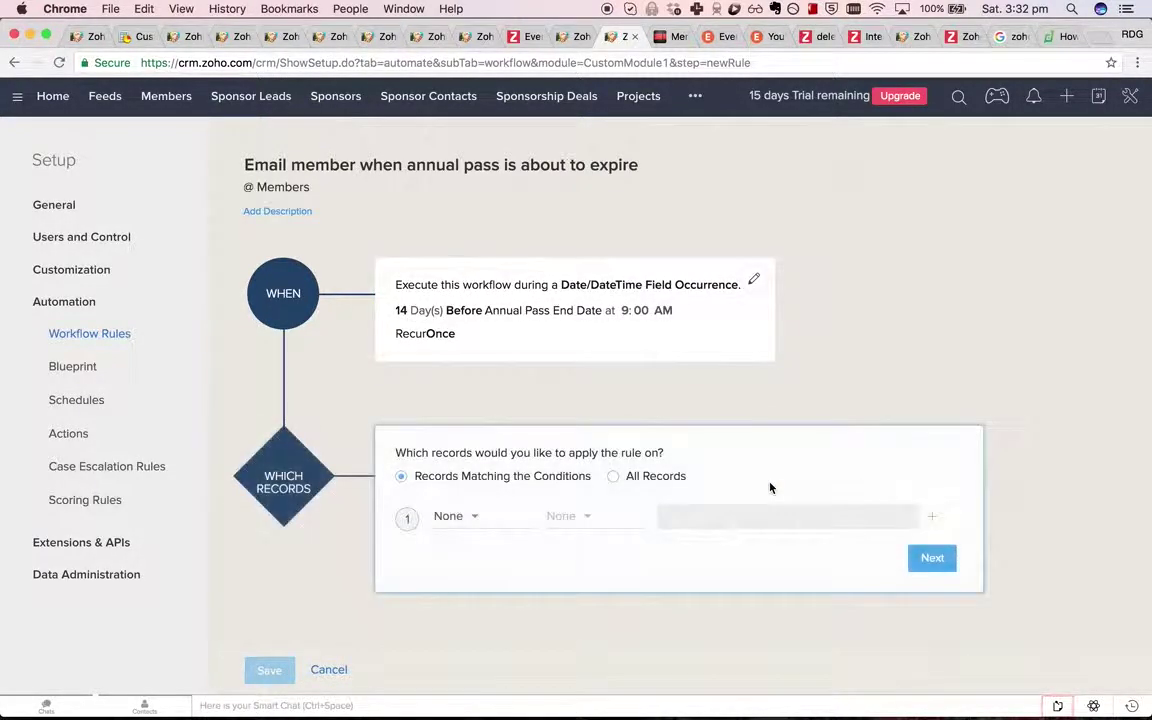
click(656, 477)
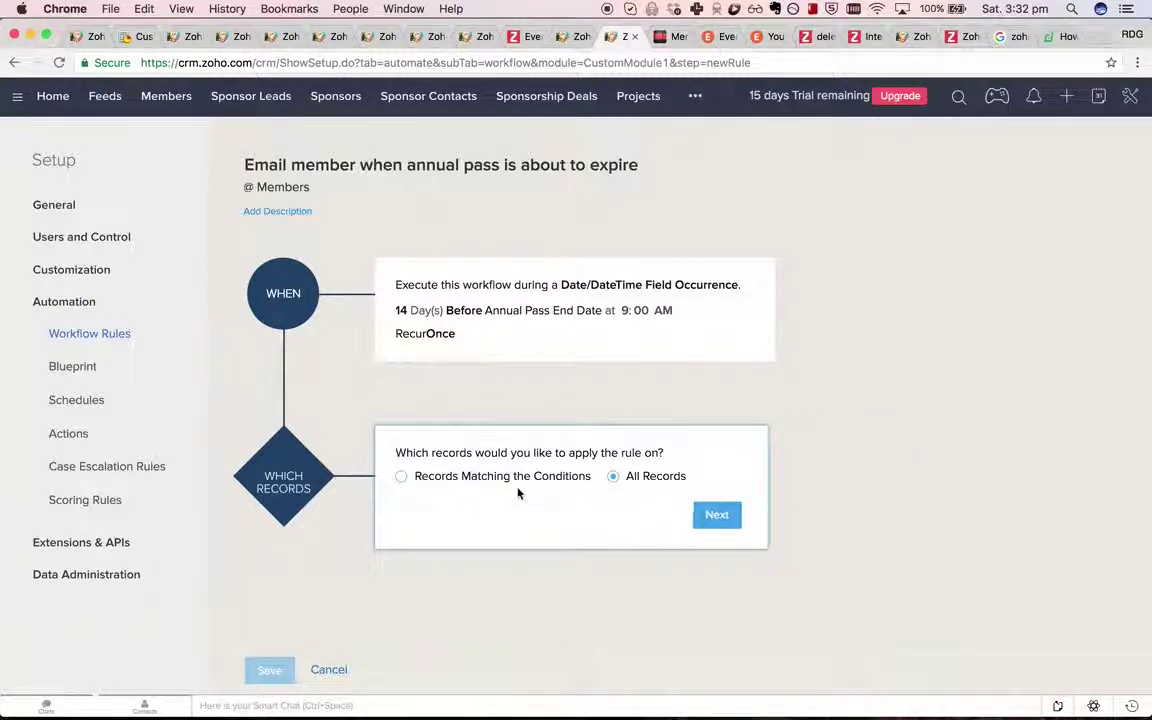
click(715, 515)
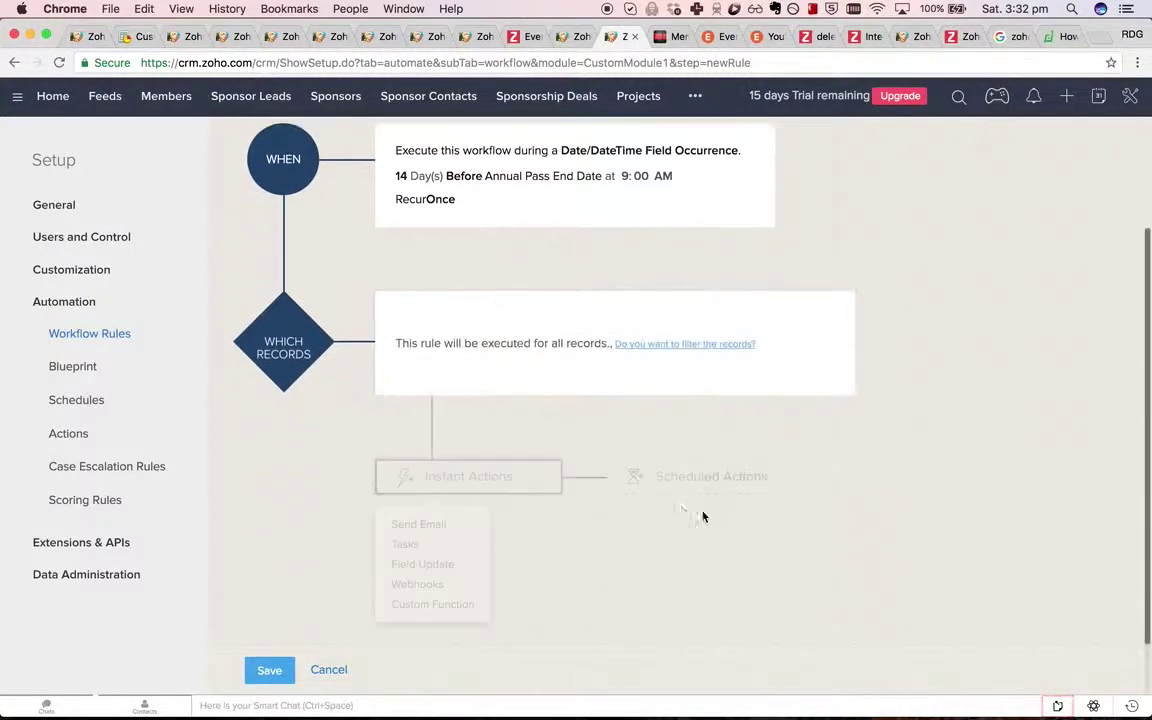
Add a Send Email instant action addressed to Member: Email and choose a template.
click(446, 532)
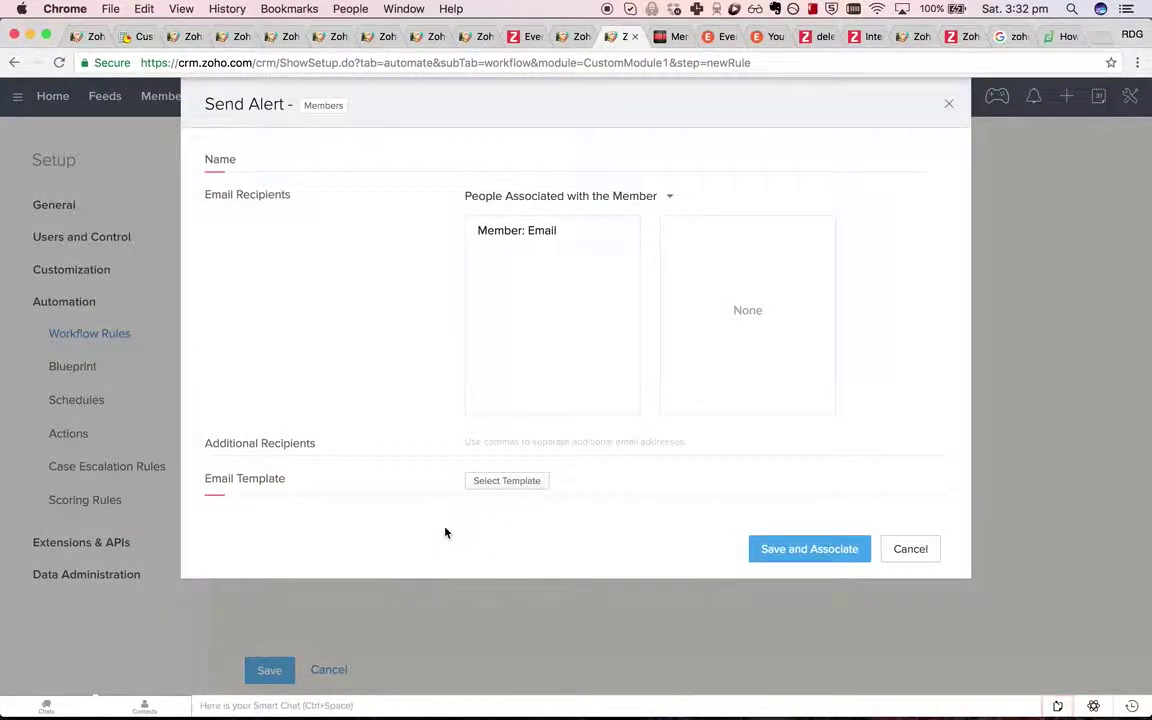
click(613, 229)
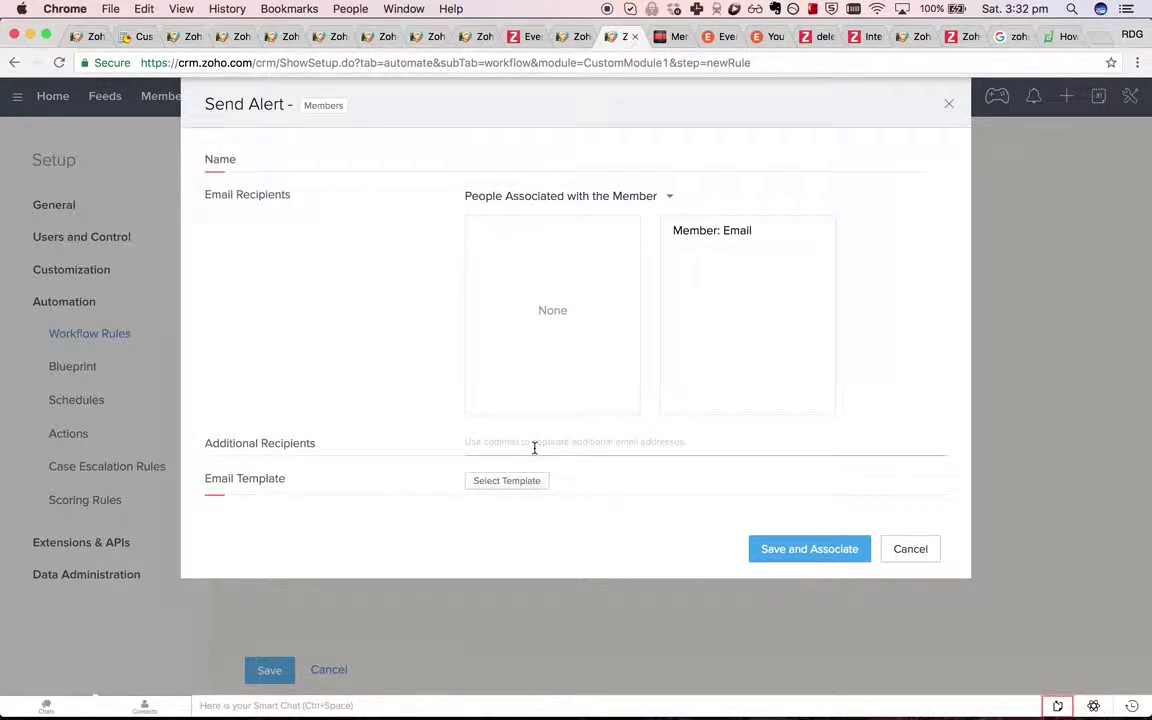
click(520, 483)
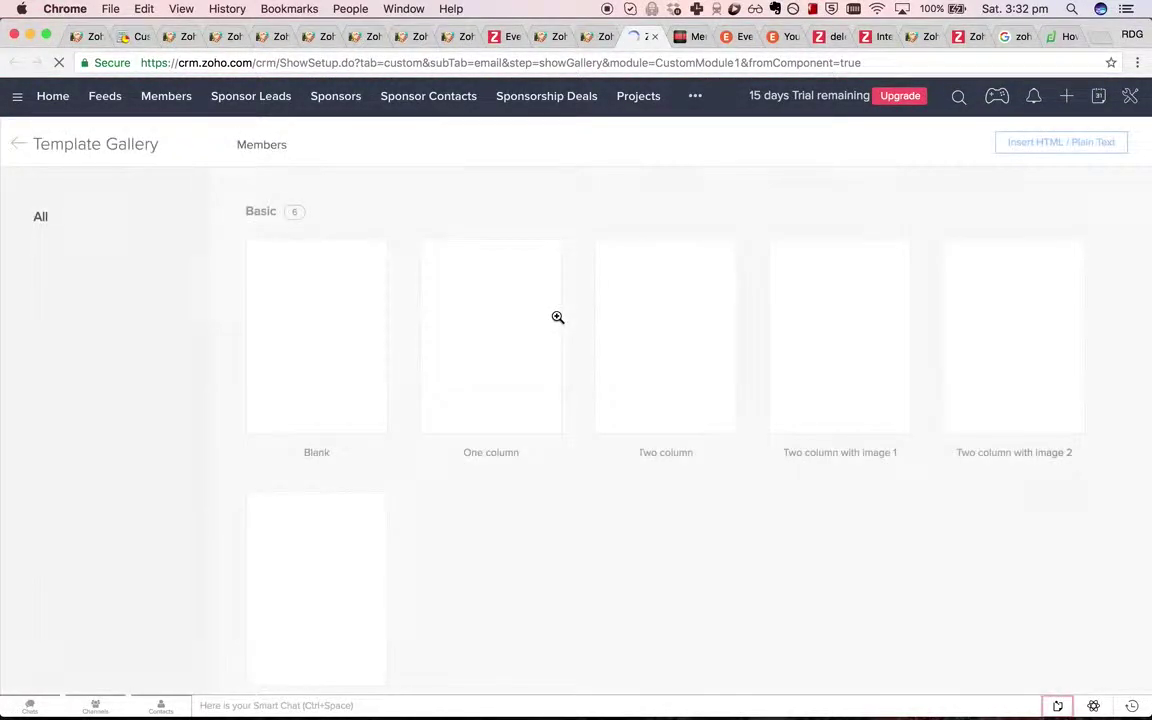
Set the subject to 'Your risk discussion group annual pass is about to expire'.
mouse_move(311, 350)
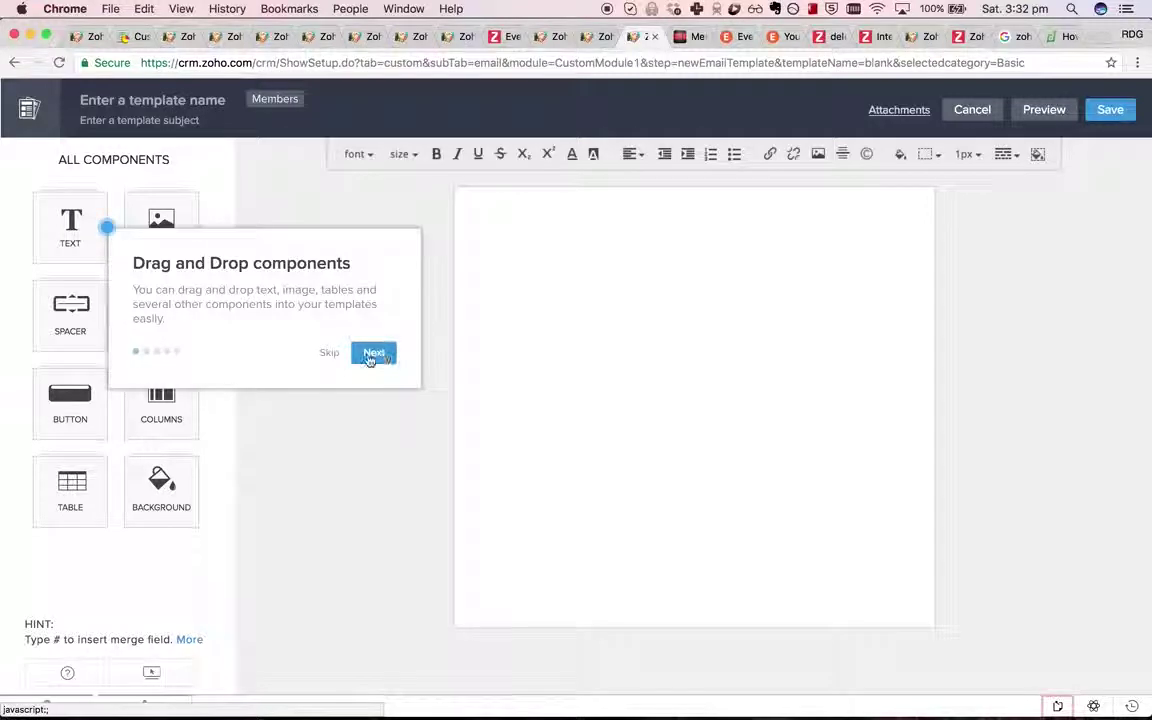
click(332, 354)
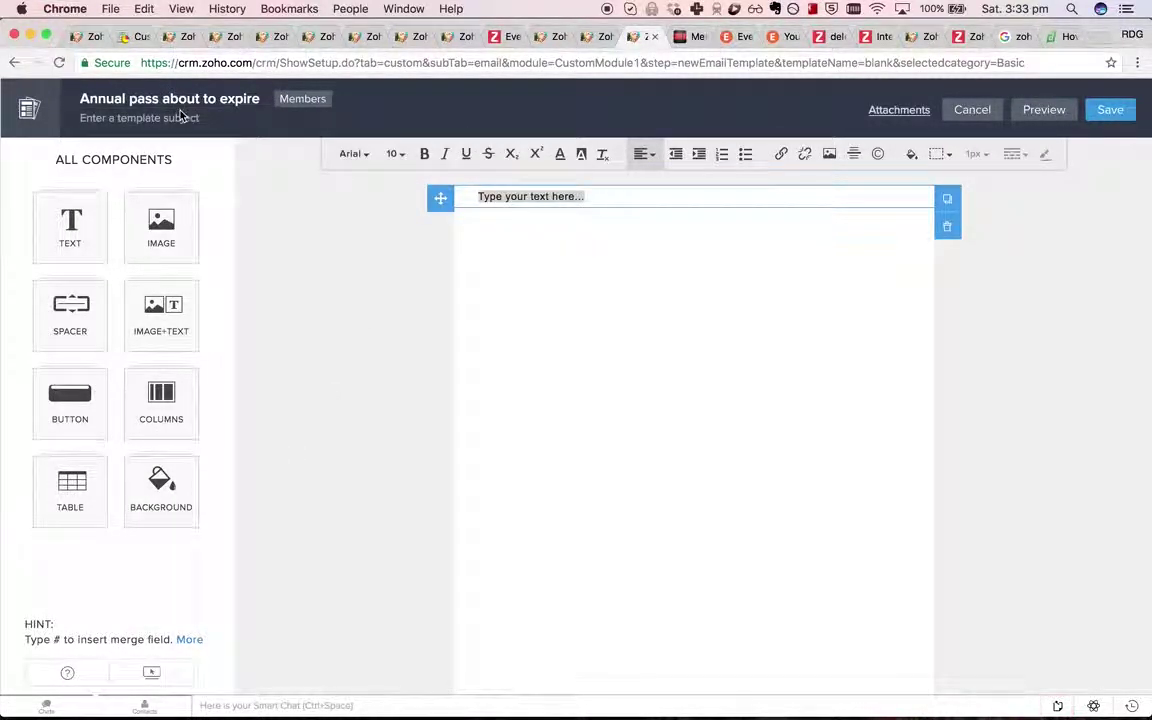
click(200, 101)
key(super+c)
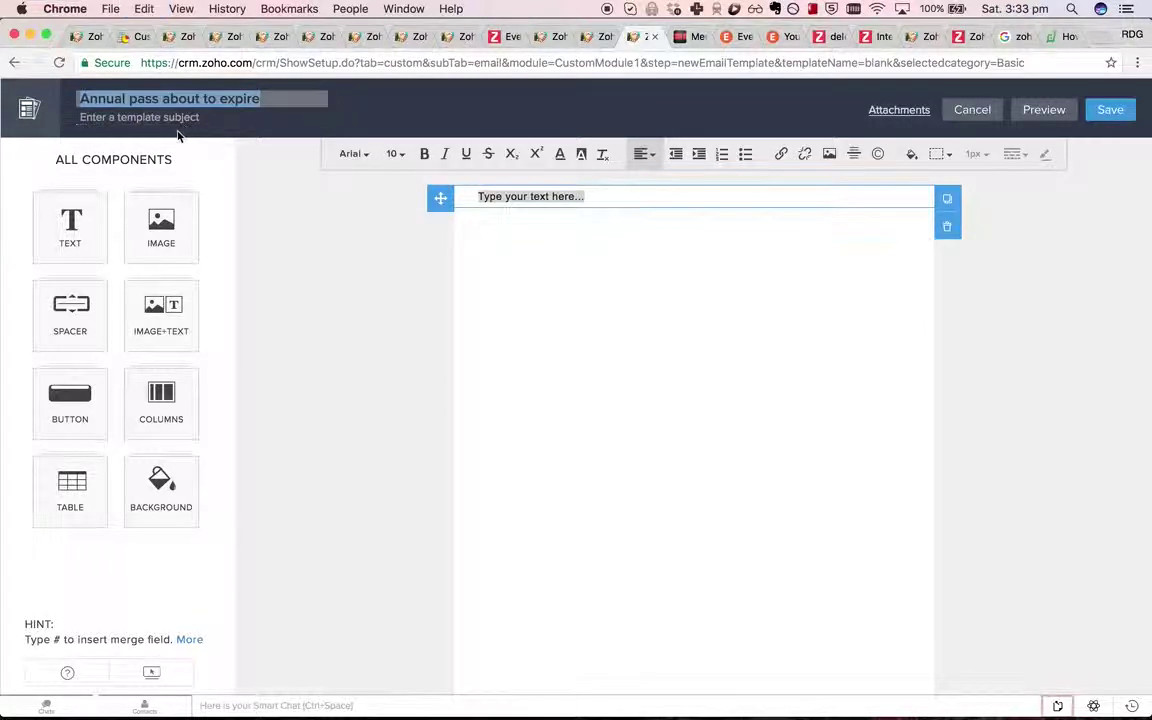
click(178, 130)
click(178, 120)
key(super+v)
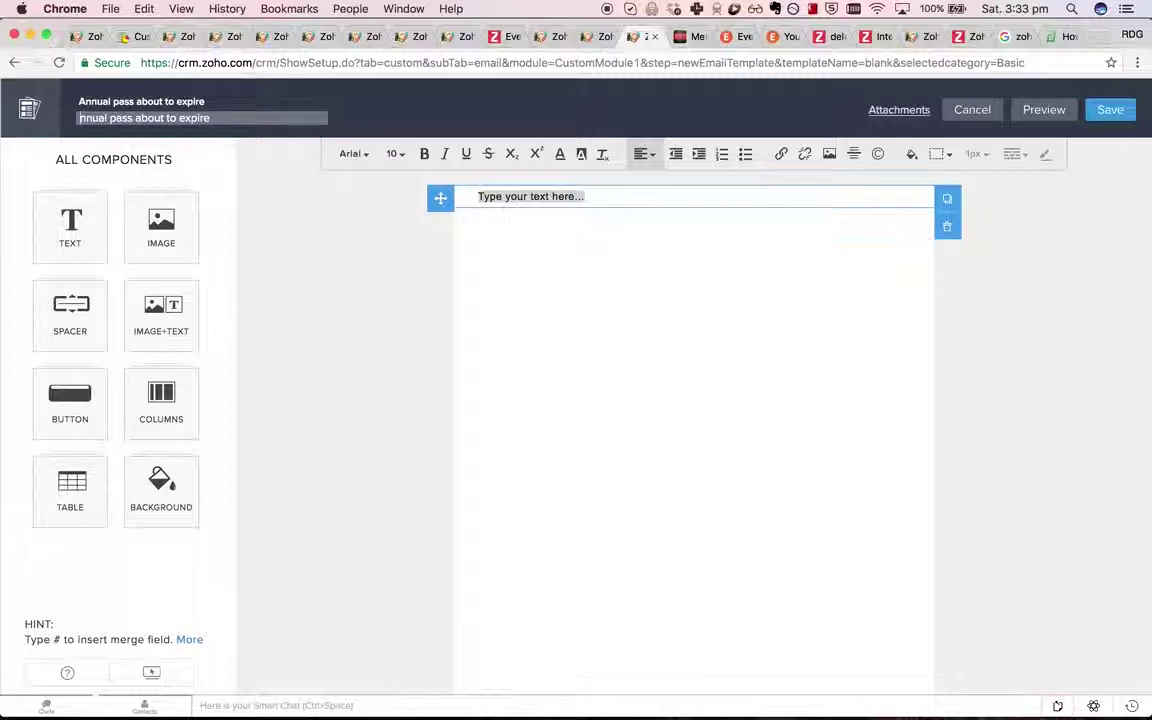
text(Yo)
text(ur risk discussion gr)
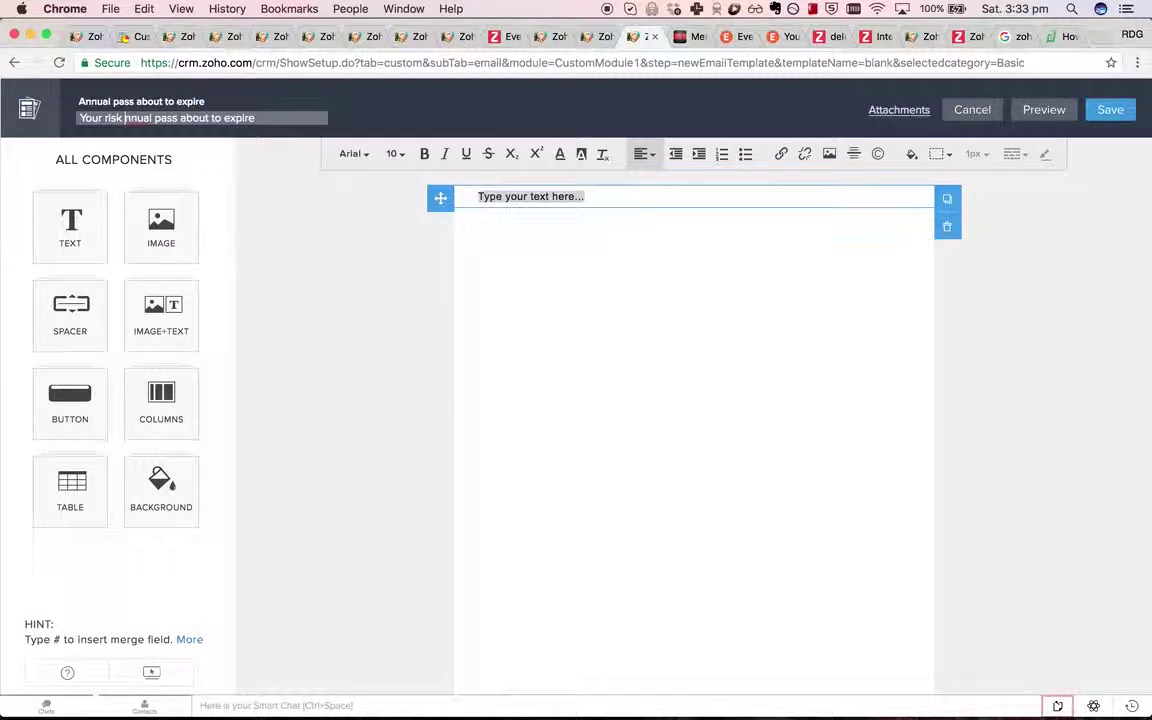
text(oup a)
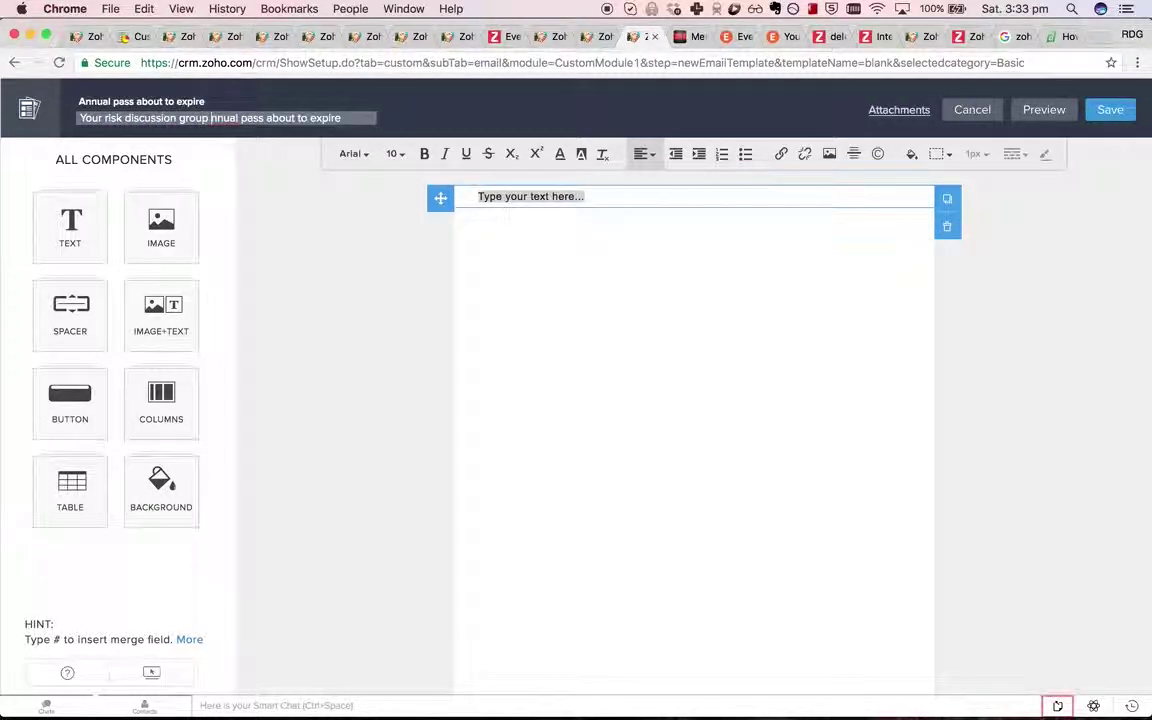
key(Delete)
click(274, 118)
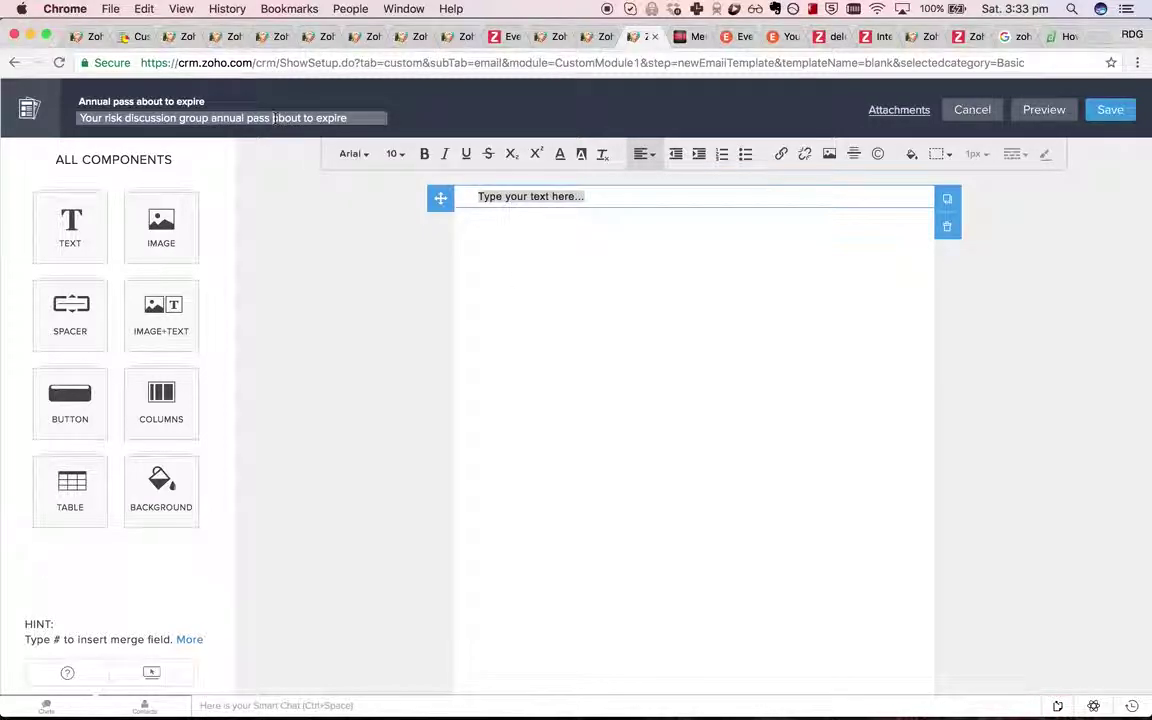
text(is)
key(super+a)
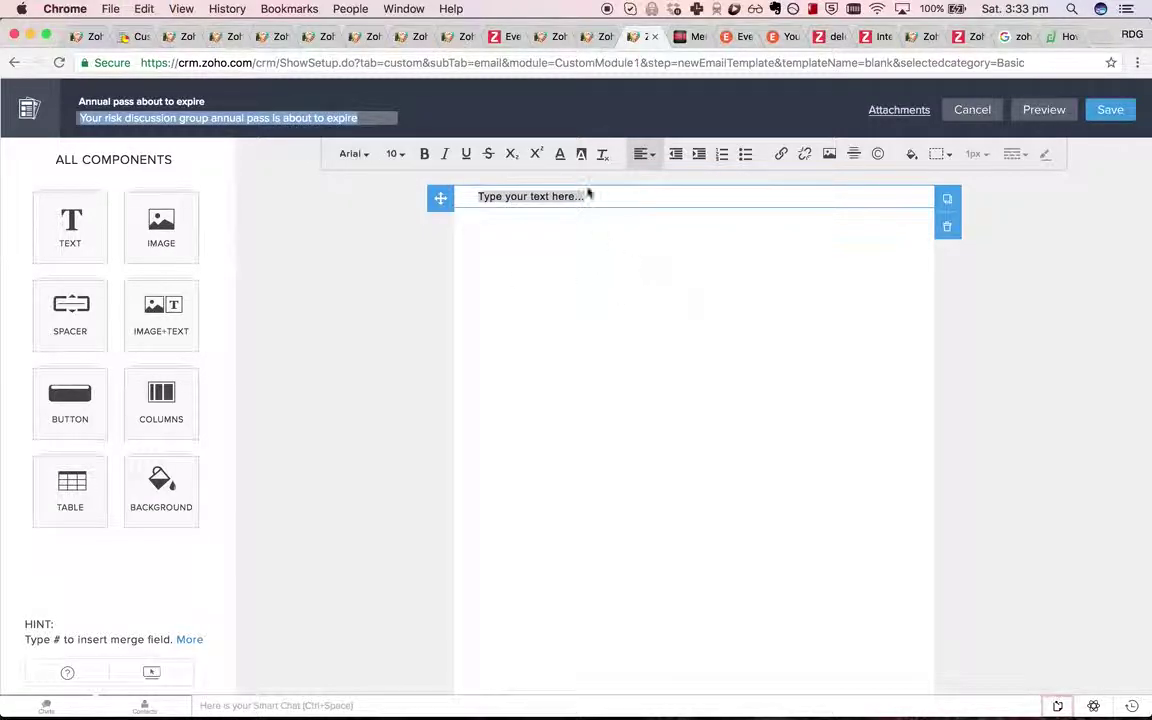
Start the body with 'Hi #Member Name,' and 'Your annual pass will expire on #Annual Pass End Date'.
click(607, 193)
key(super+a)
text(Hi )
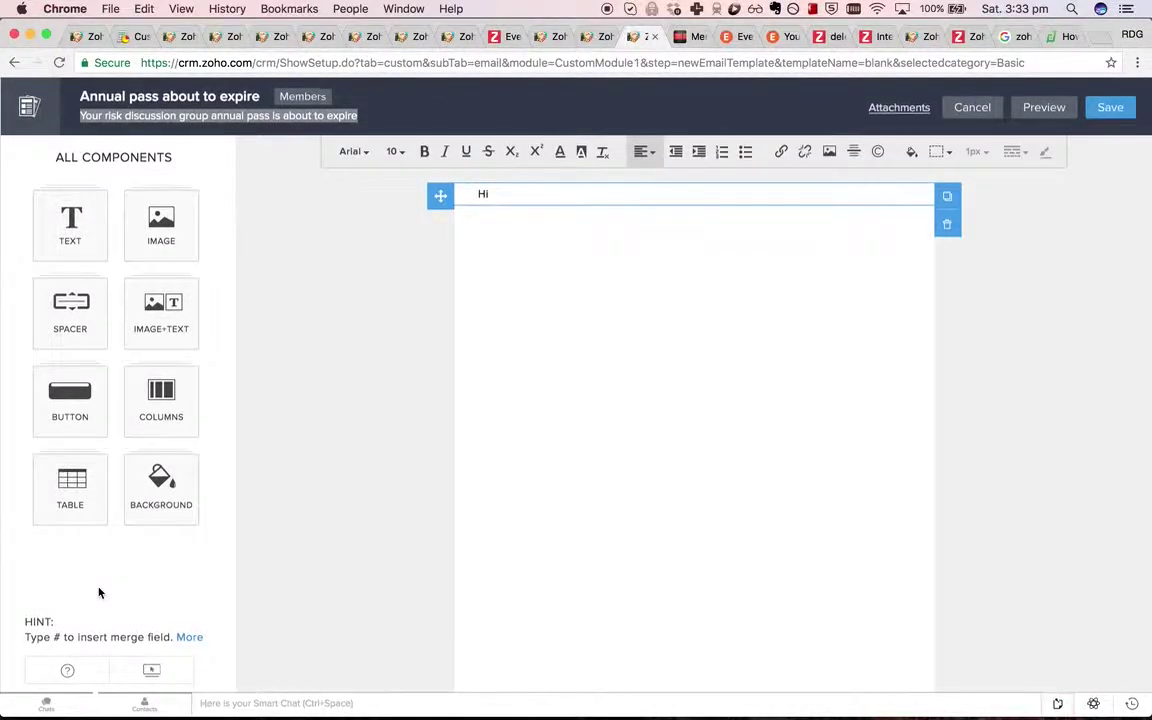
text(#)
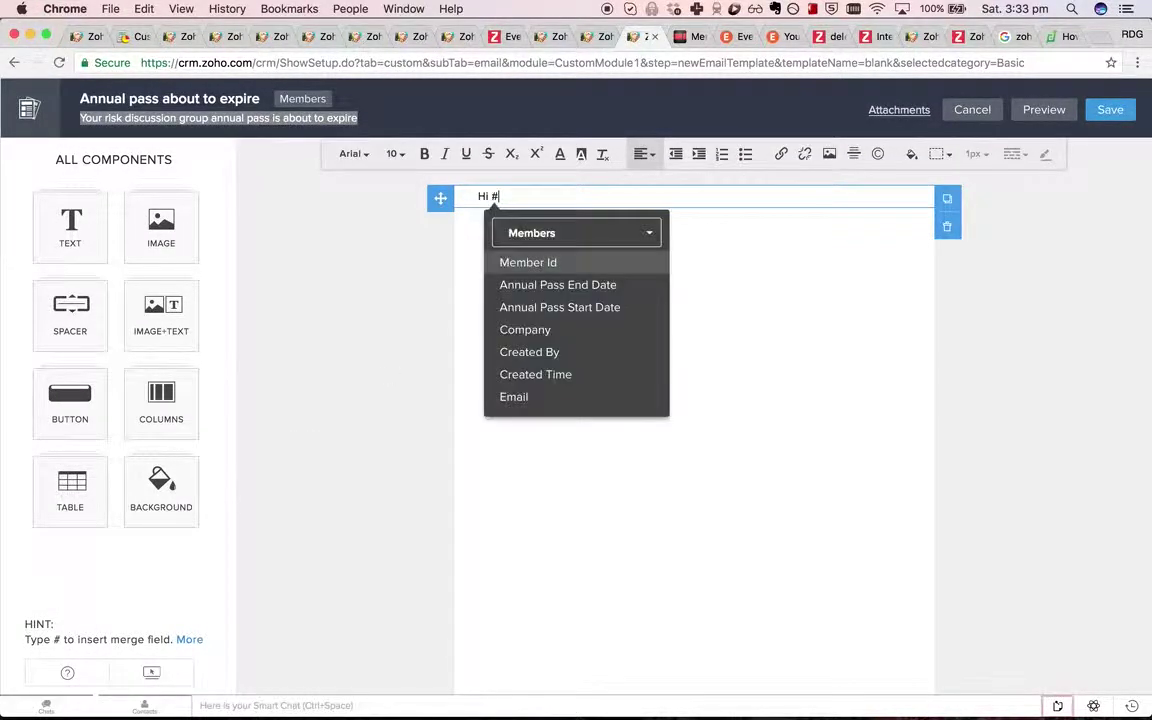
scroll(594, 345, down, 2)
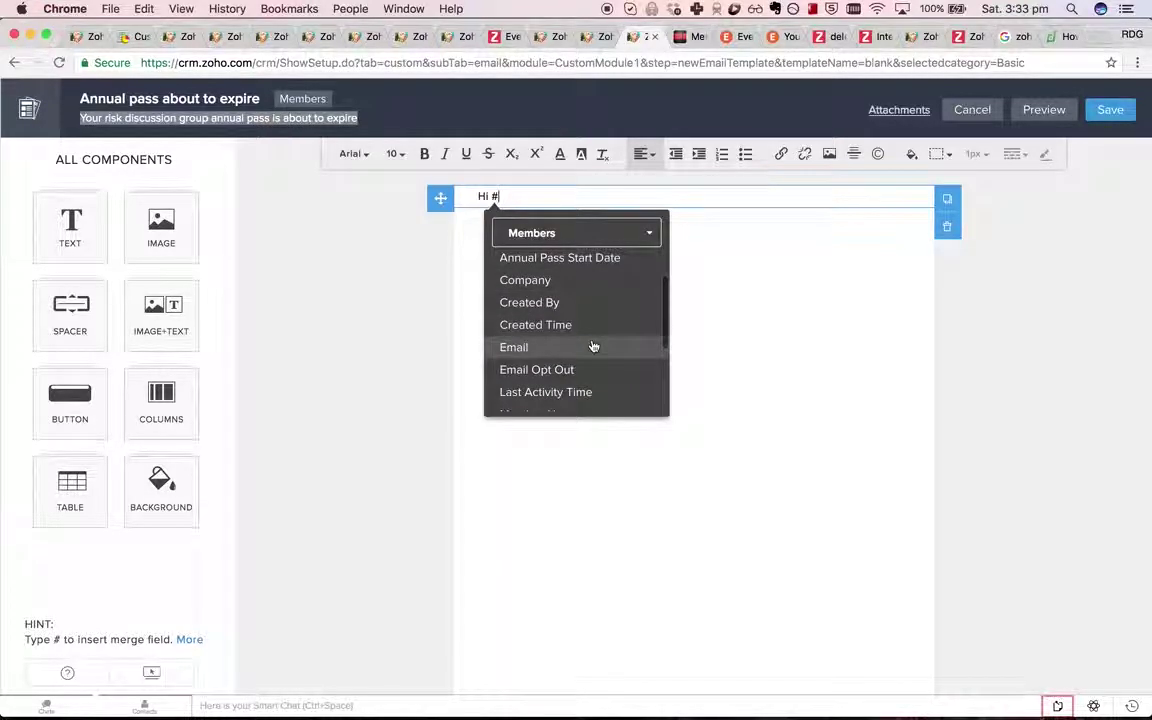
text(Na)
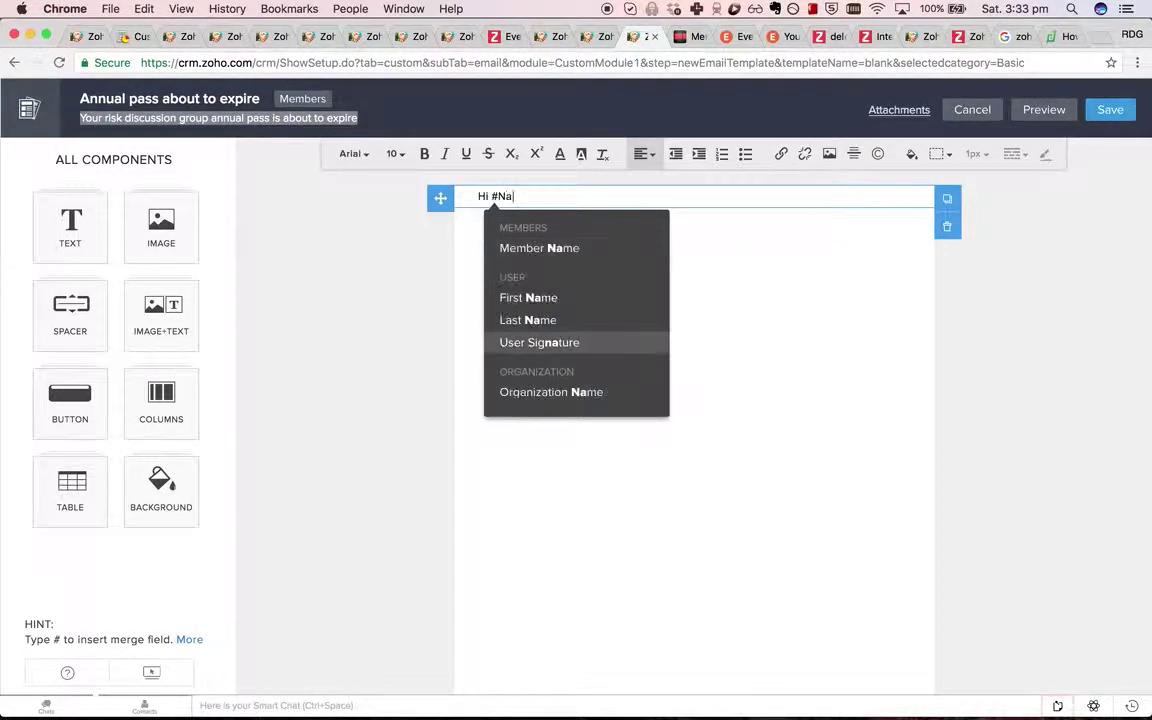
click(617, 246)
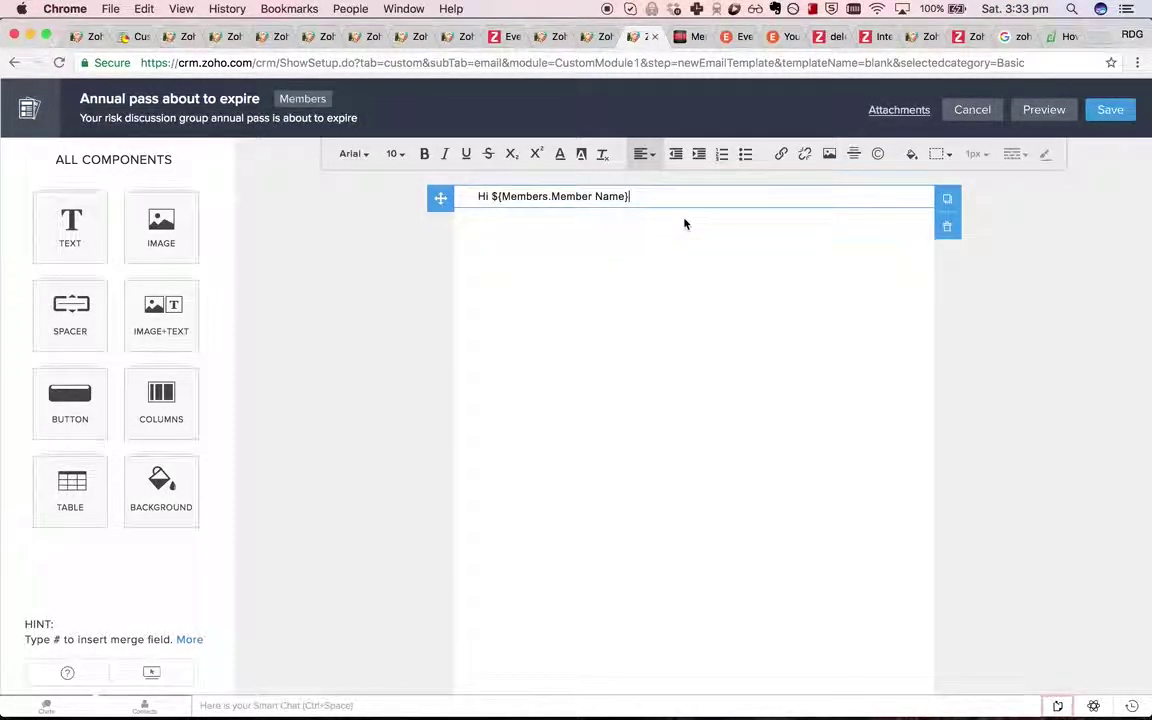
text(,)
key(Return)
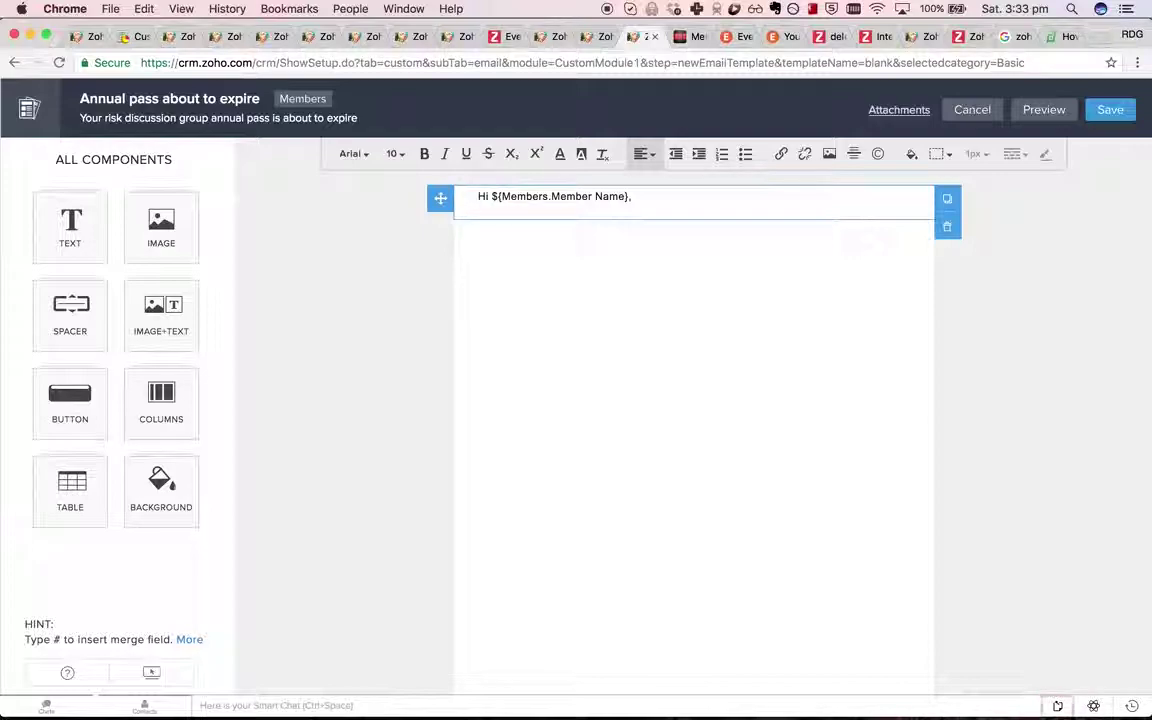
text(Your annual pass)
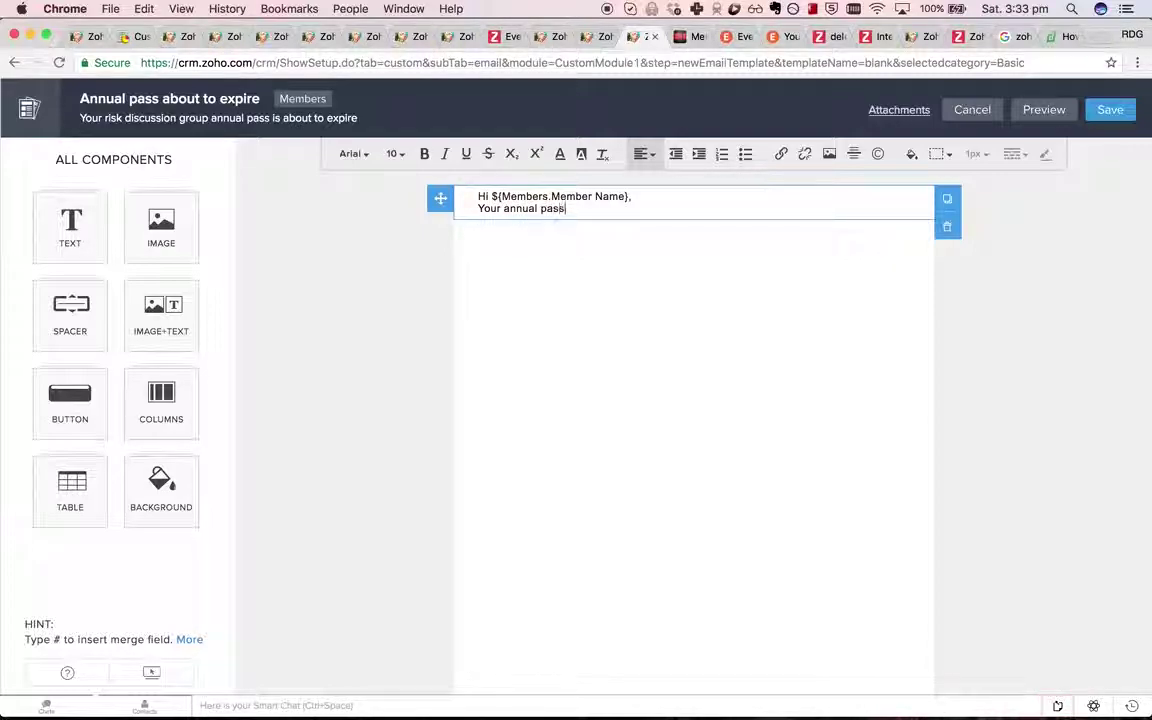
text( will expire on #)
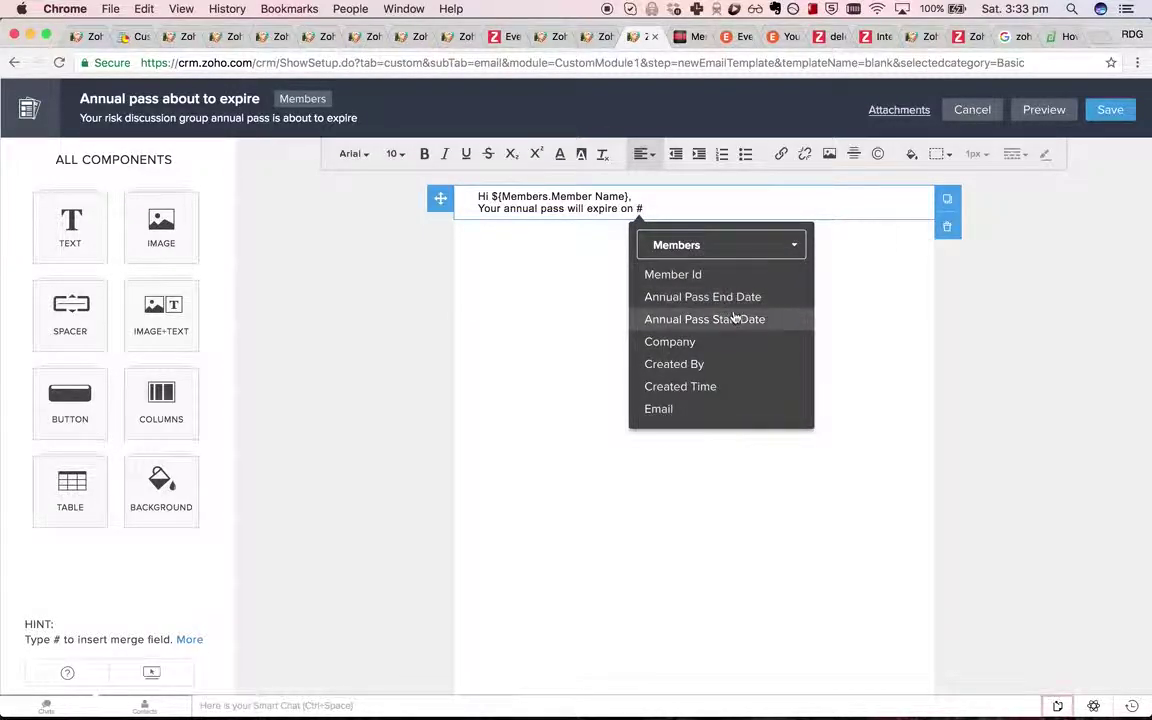
click(732, 304)
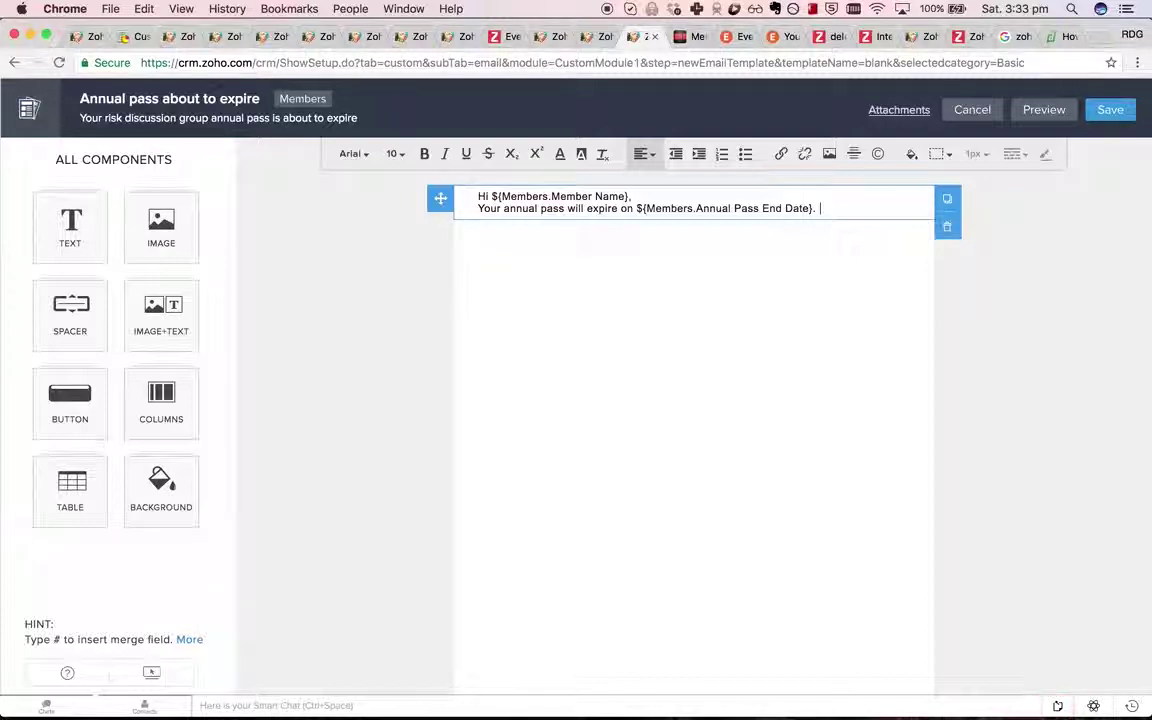
Add the e-mail renewal invitation and the sign-off 'All the best,'.
text(Now's a great time t)
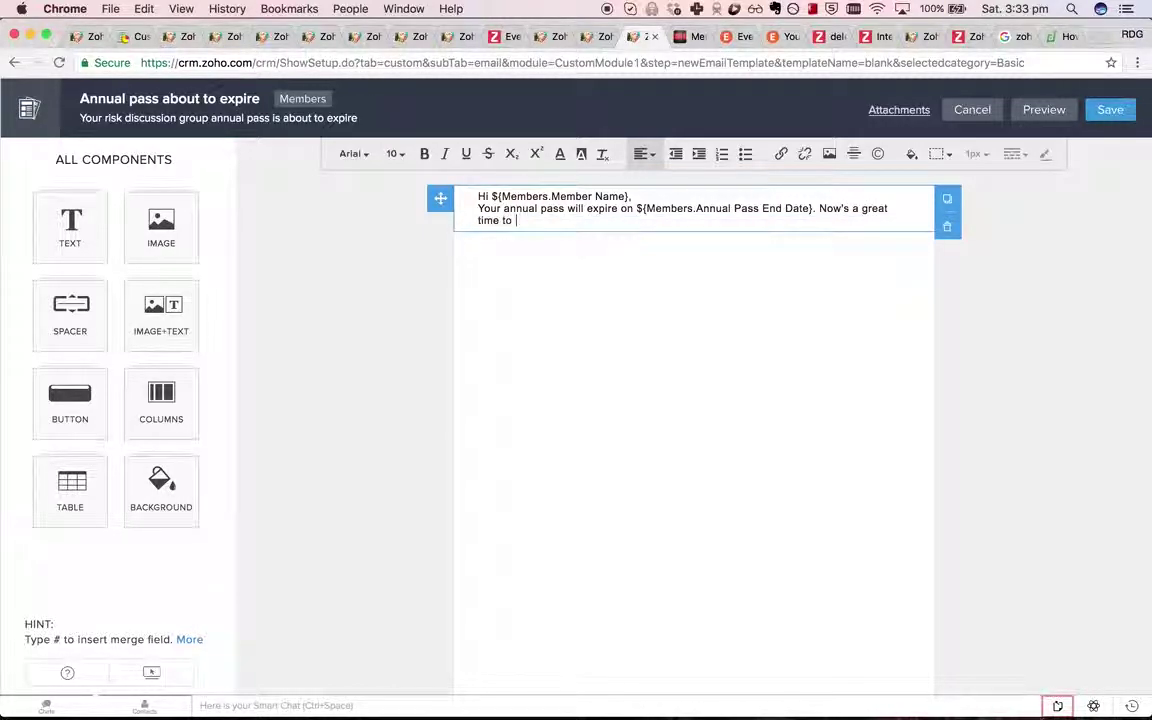
text(o lock in your con)
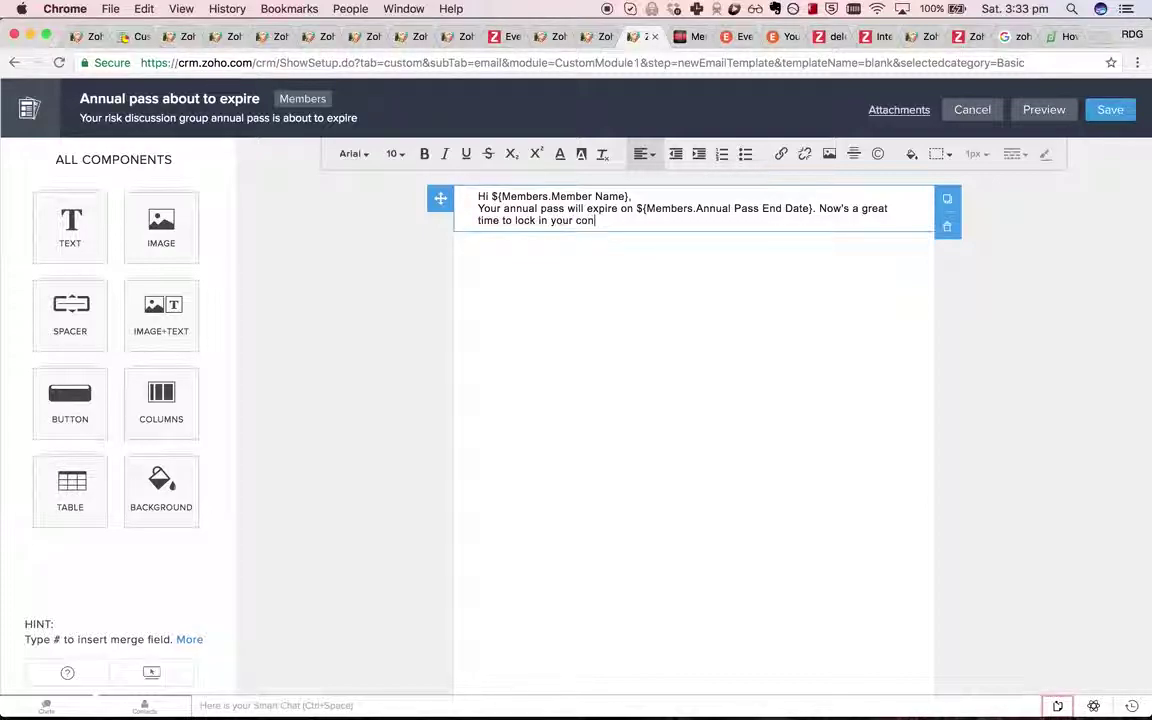
text(tinuing professi)
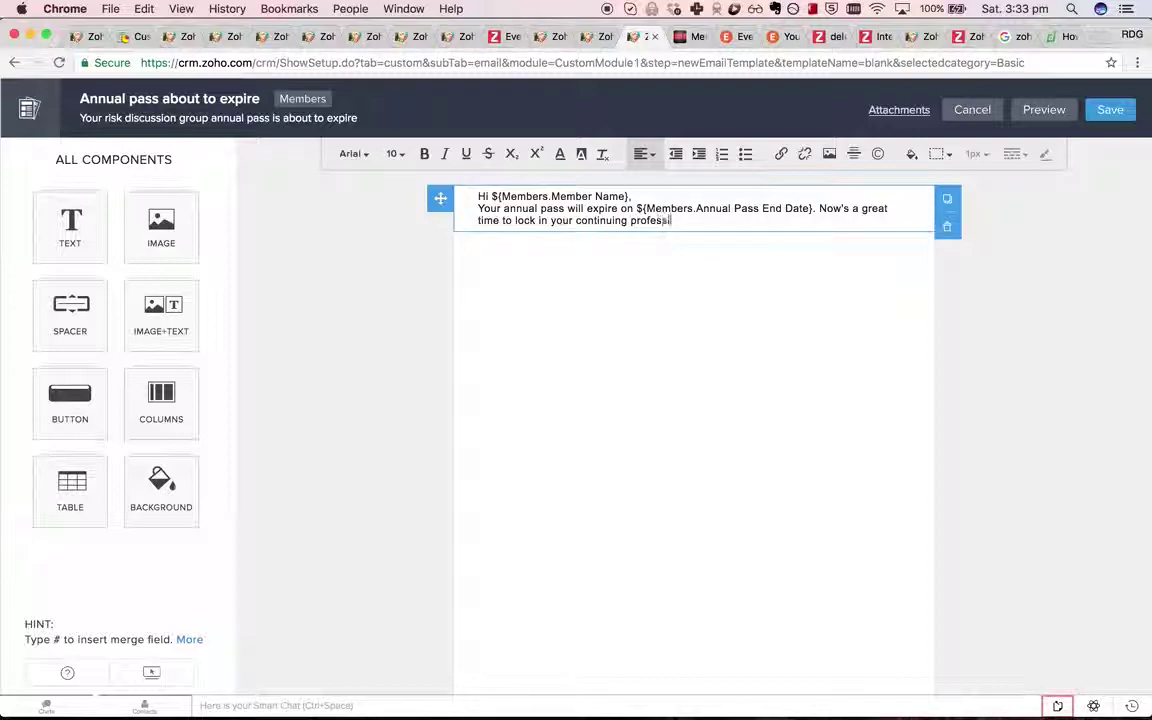
text(onal development by s)
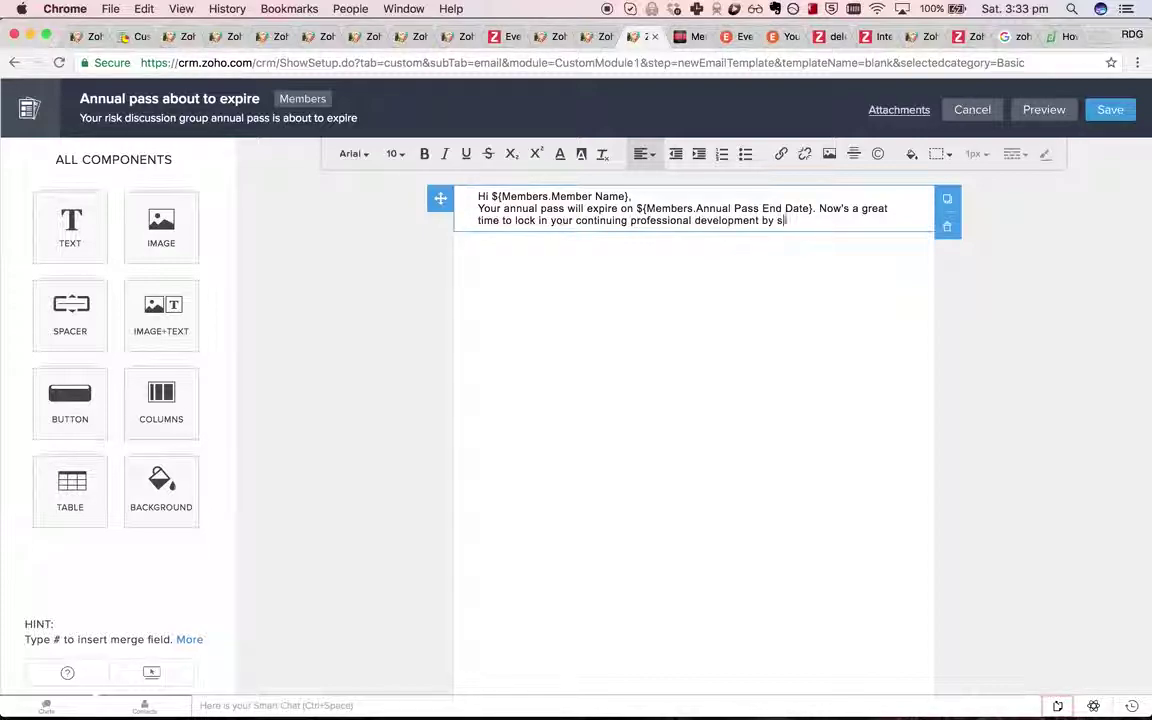
text(igning up)
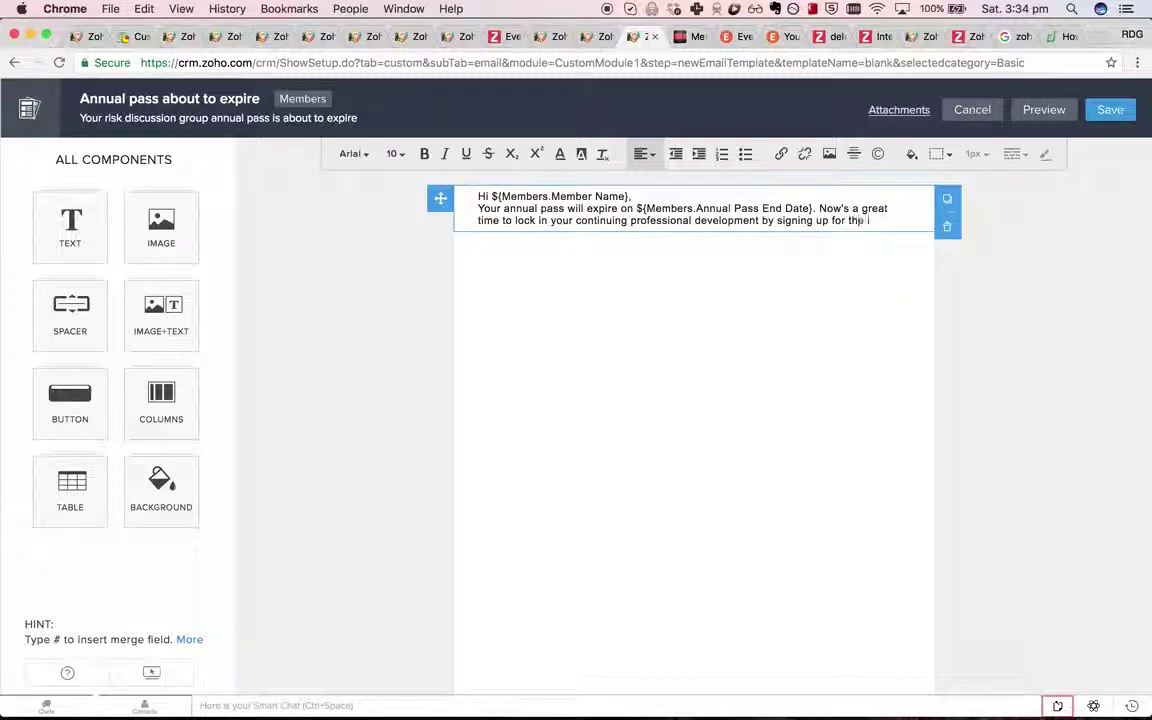
text( for another 12 month)
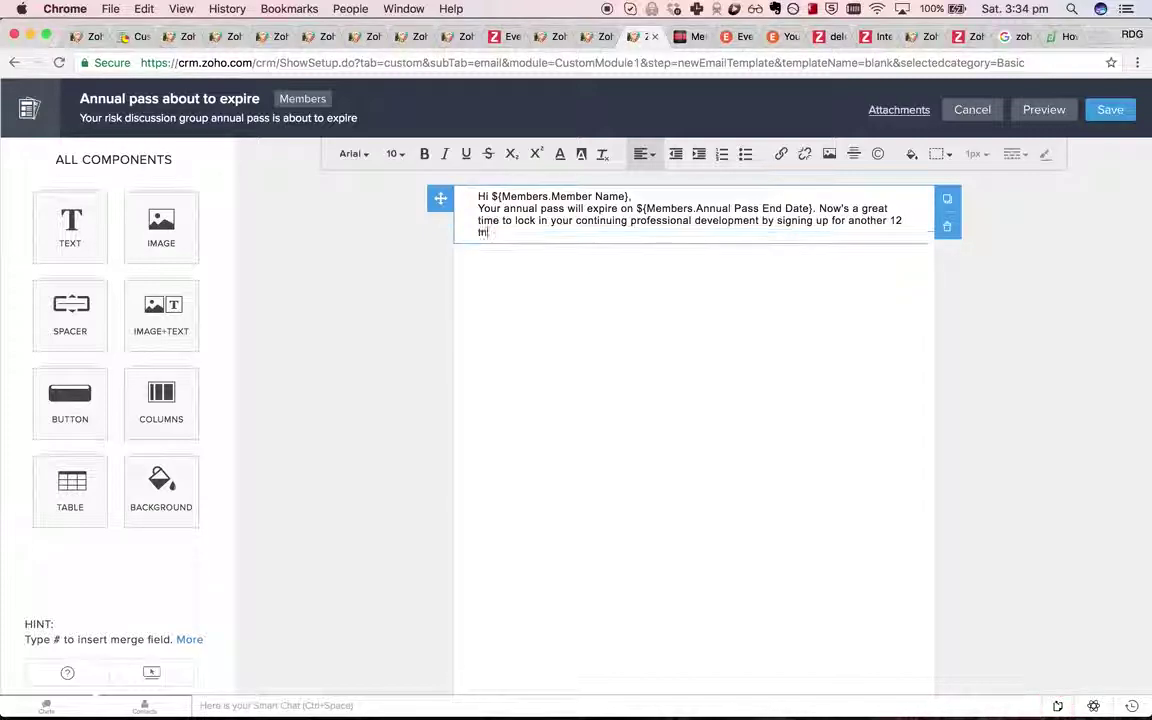
text(s worth. You c)
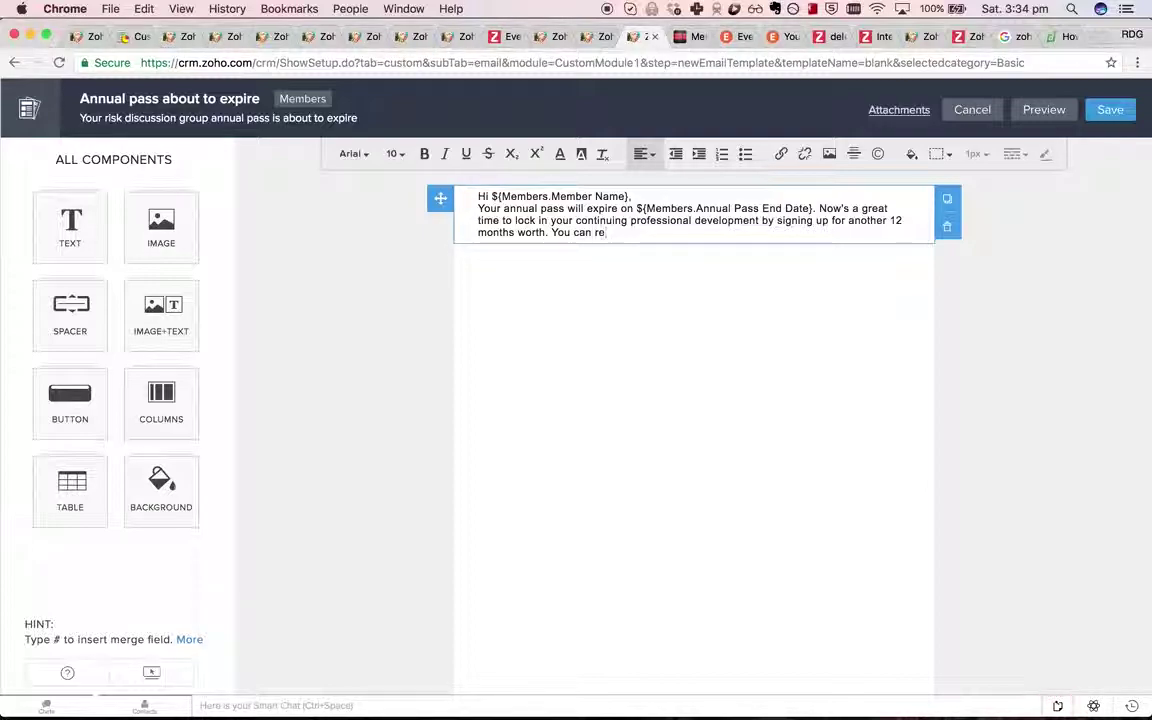
text(an sign up for)
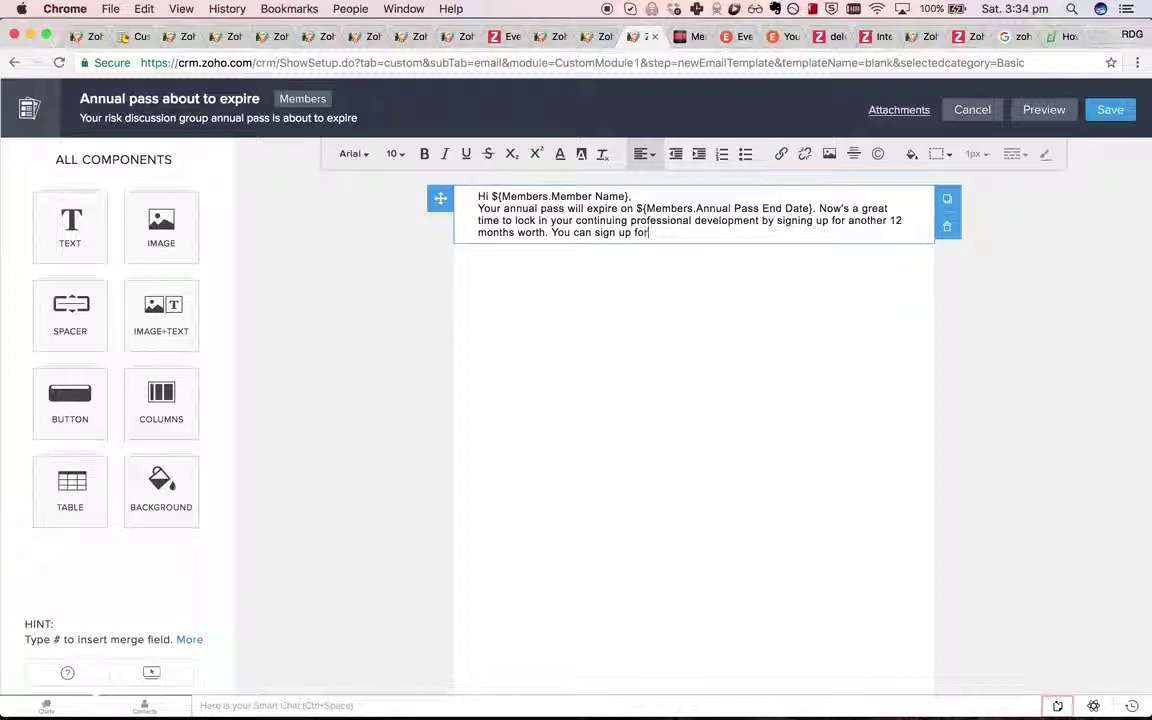
text( the next year by u)
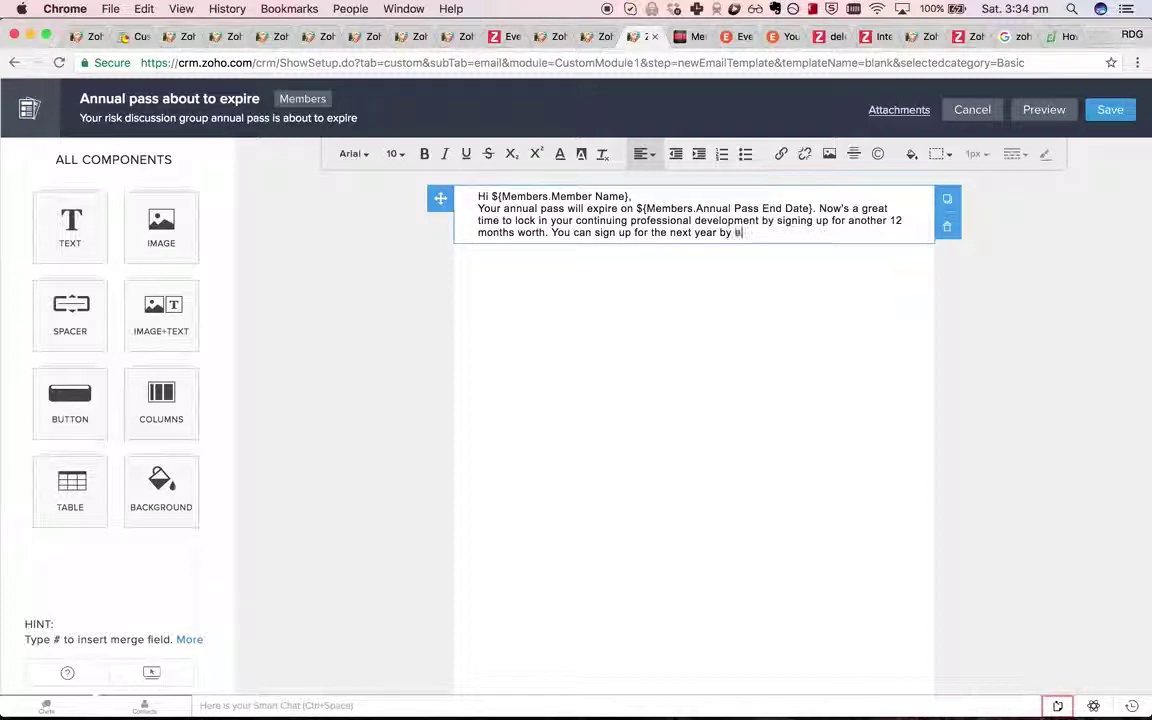
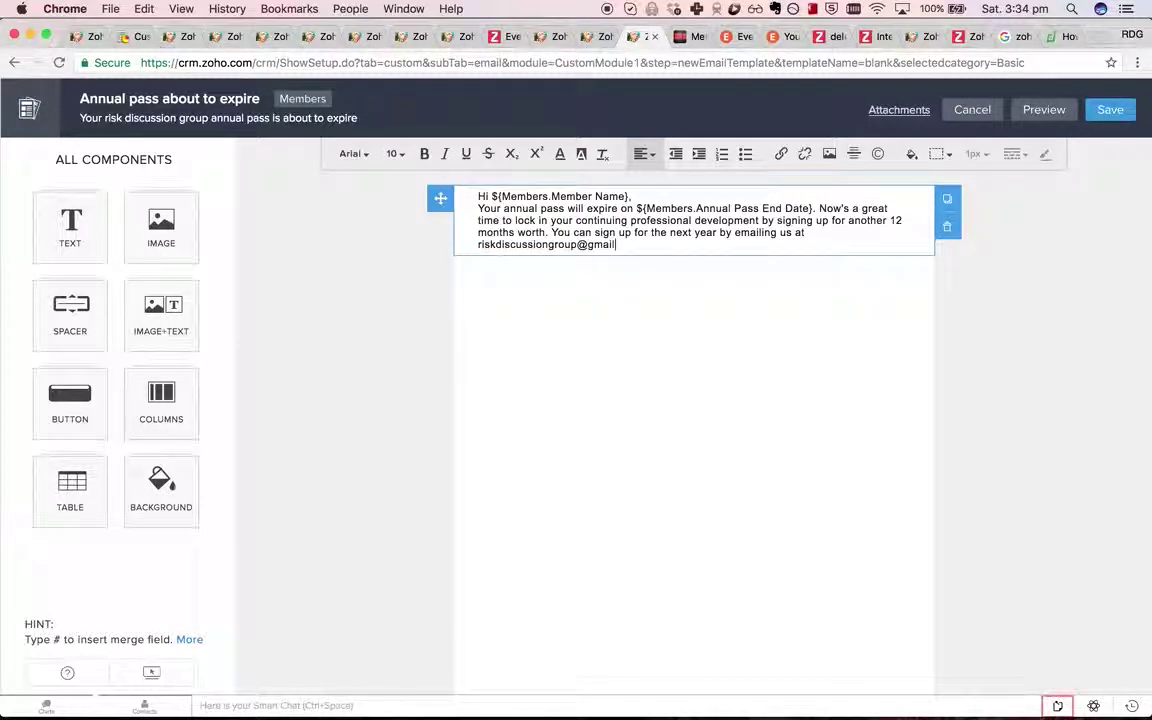
key(Return)
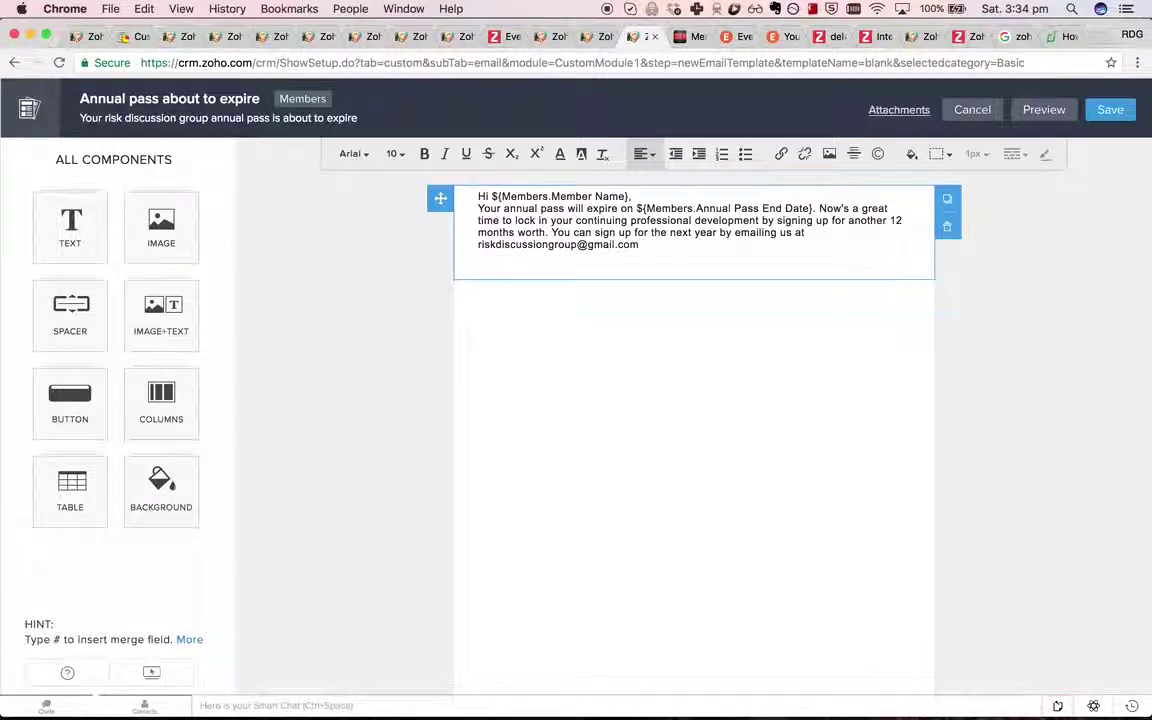
text(All the best,)
key(Return)
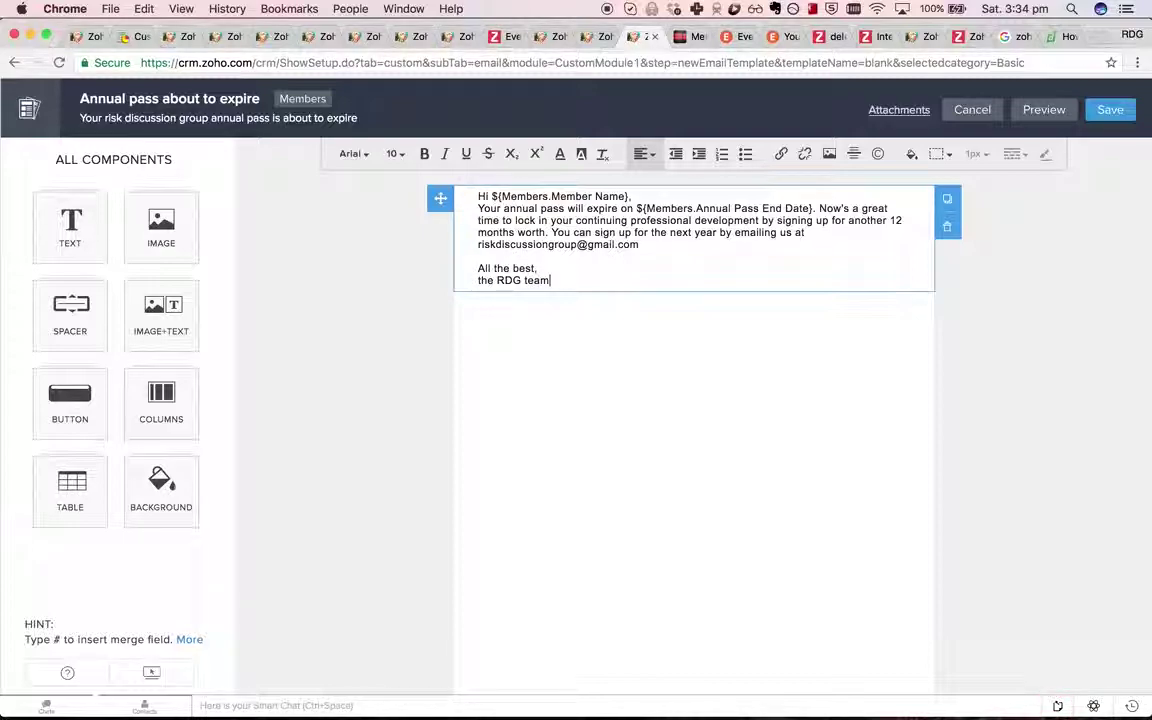
Save the email template into the Public Email Templates folder.
click(1110, 110)
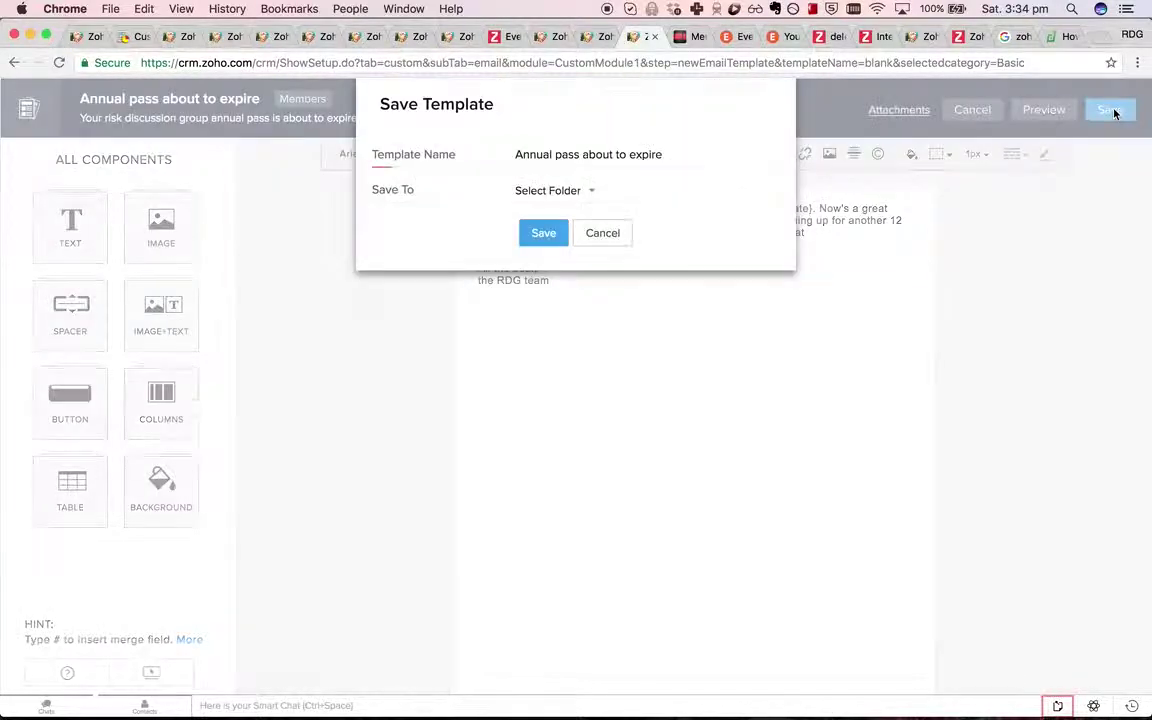
click(558, 190)
click(607, 230)
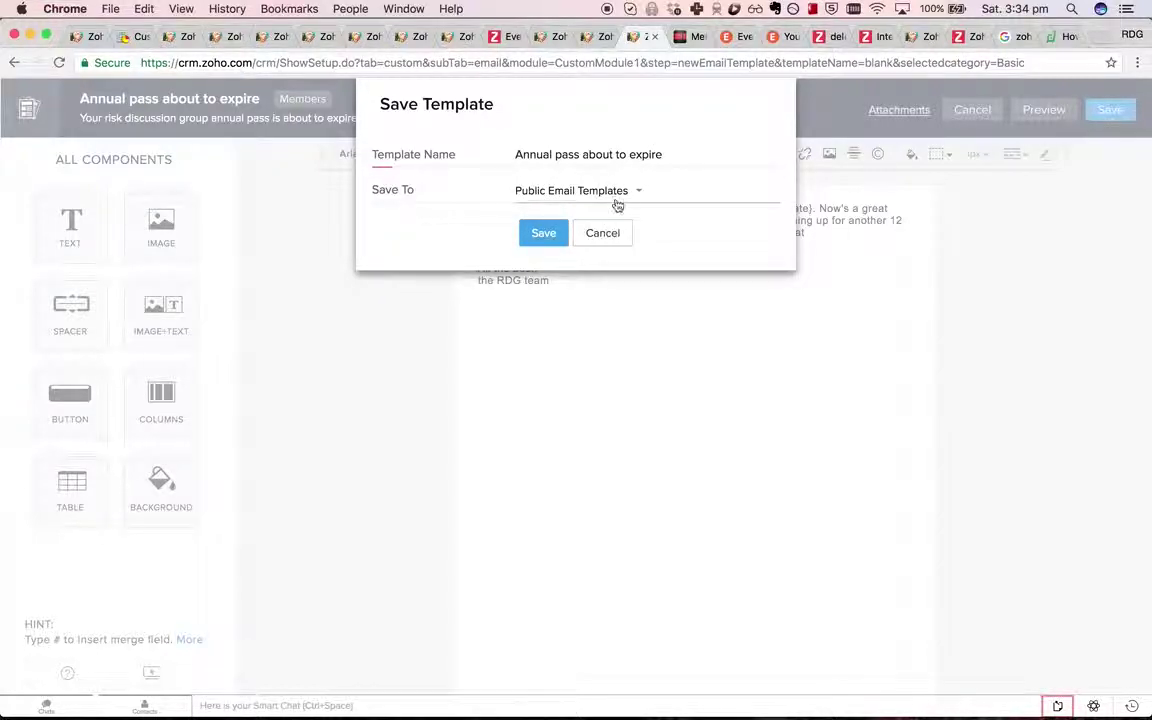
click(545, 233)
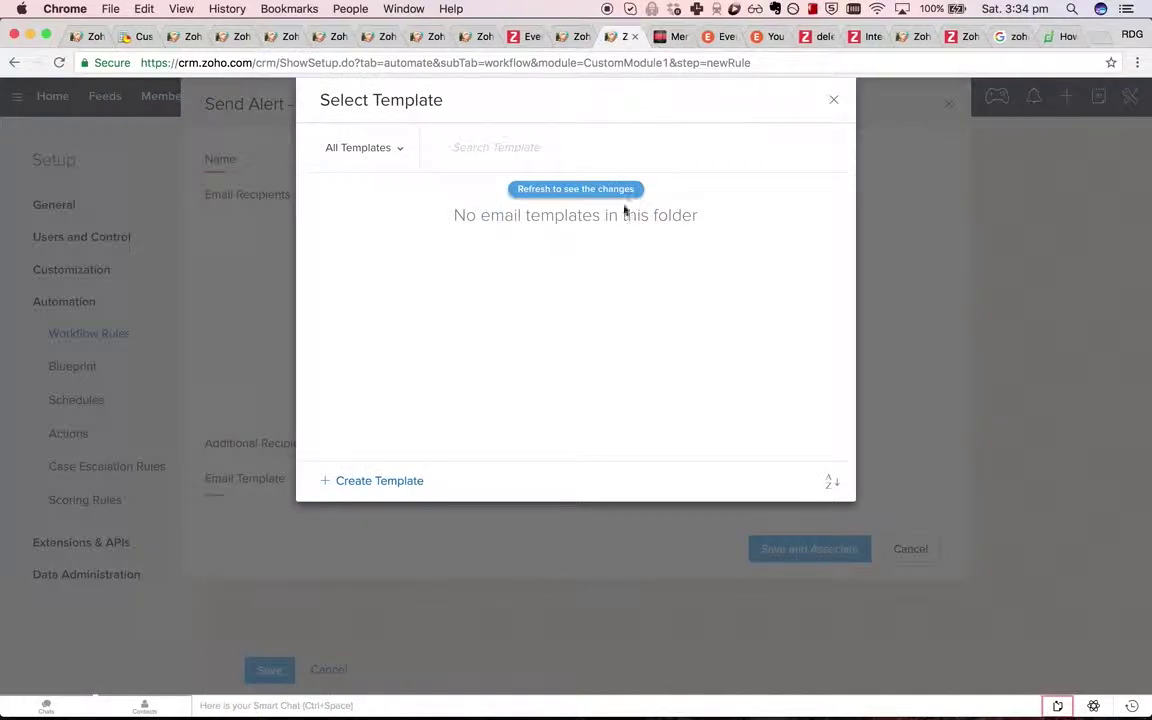
Attach the template as alert 'Remind member annual pass about to expire' and save the rule.
click(611, 190)
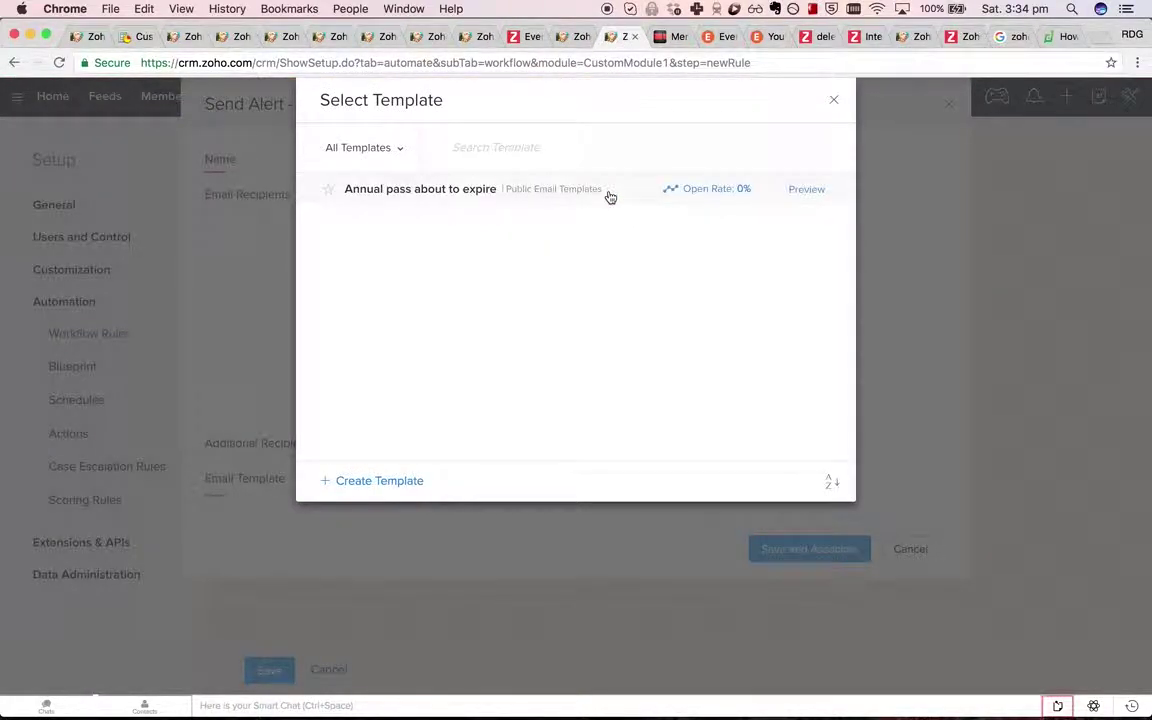
click(498, 192)
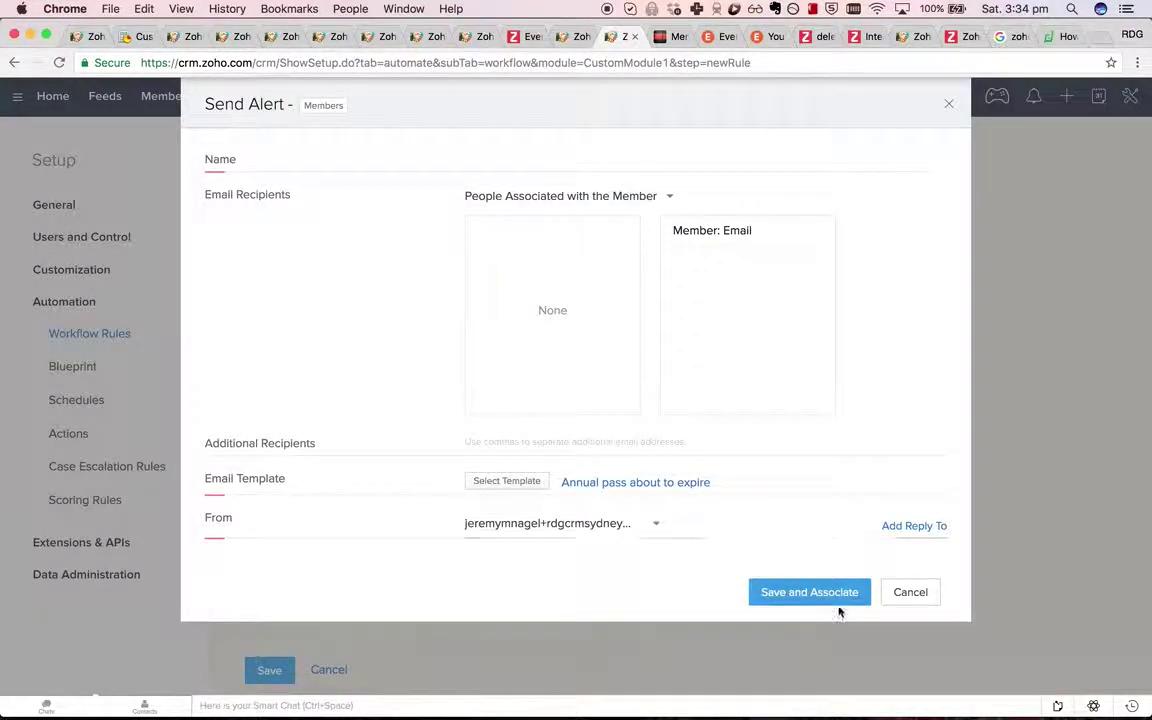
click(643, 524)
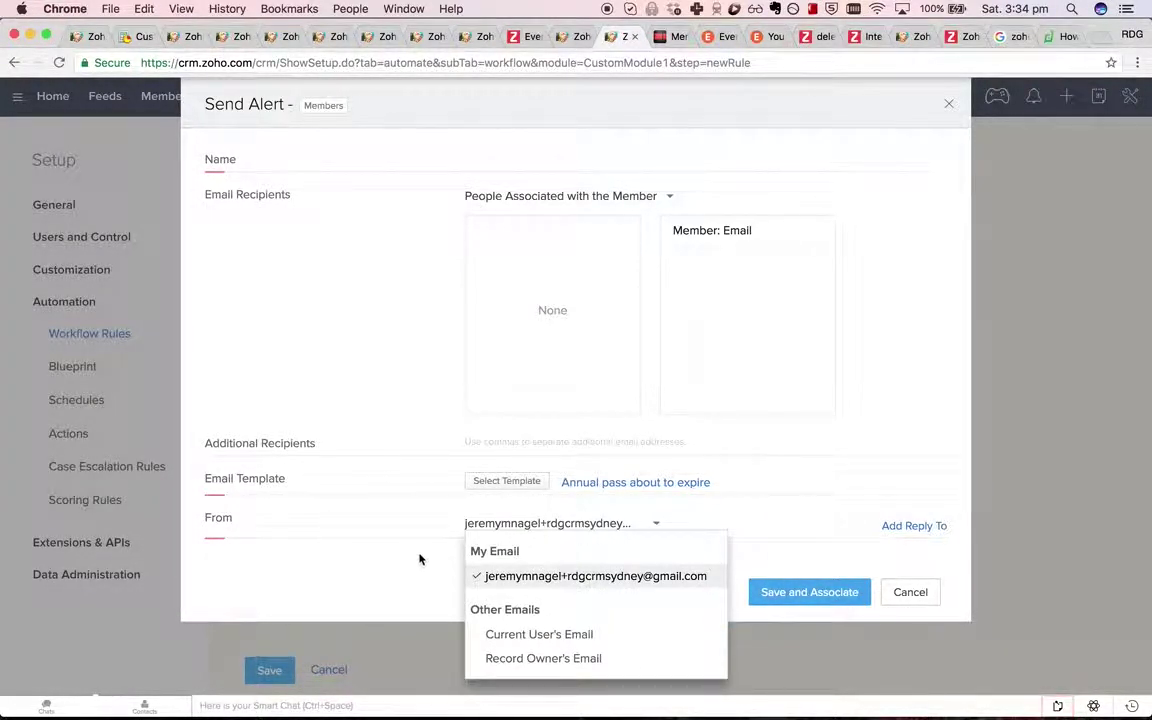
click(861, 549)
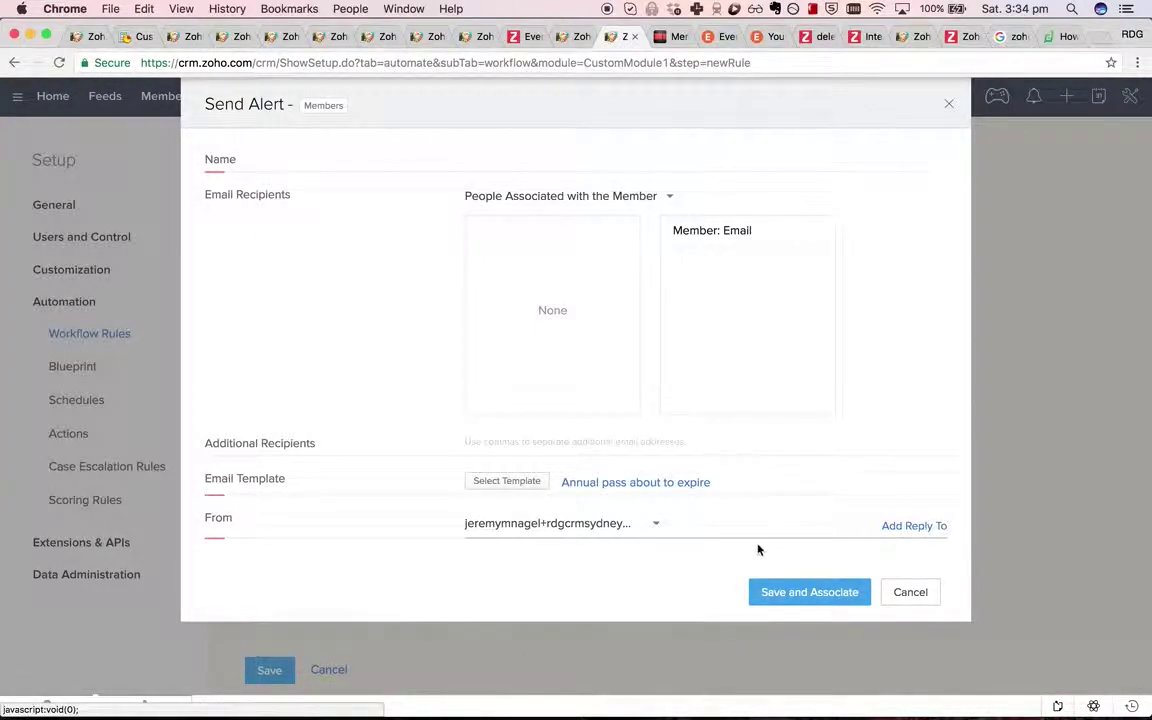
click(845, 600)
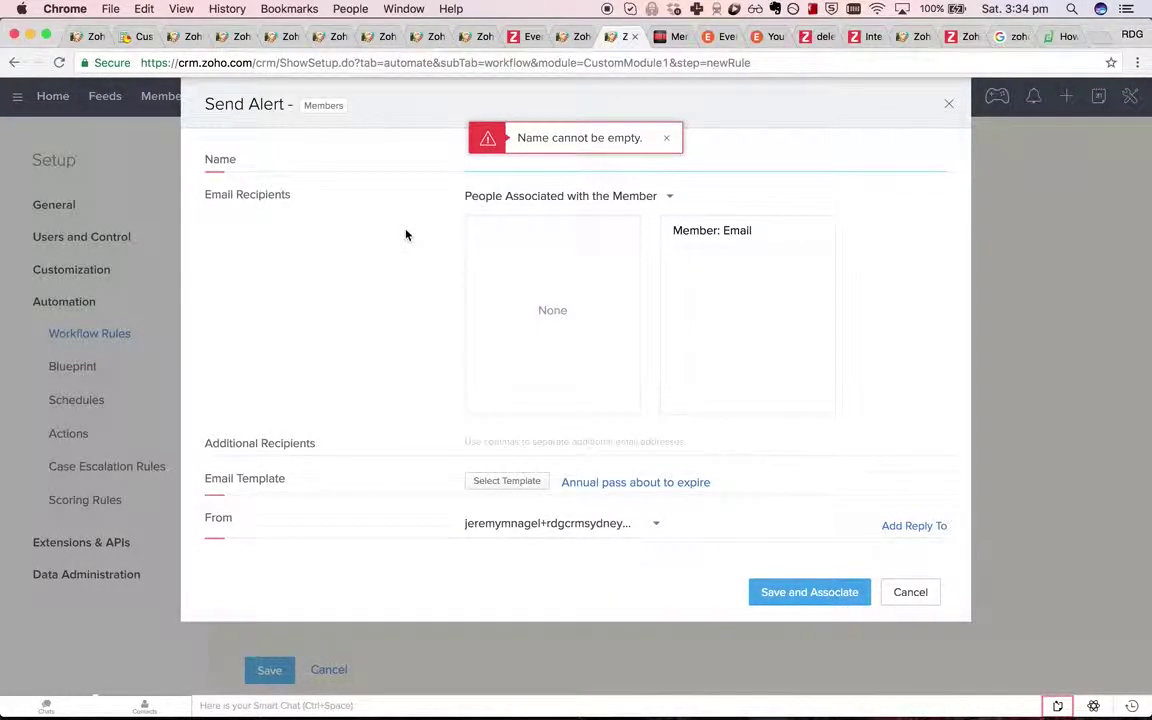
click(491, 163)
text(Remind membe)
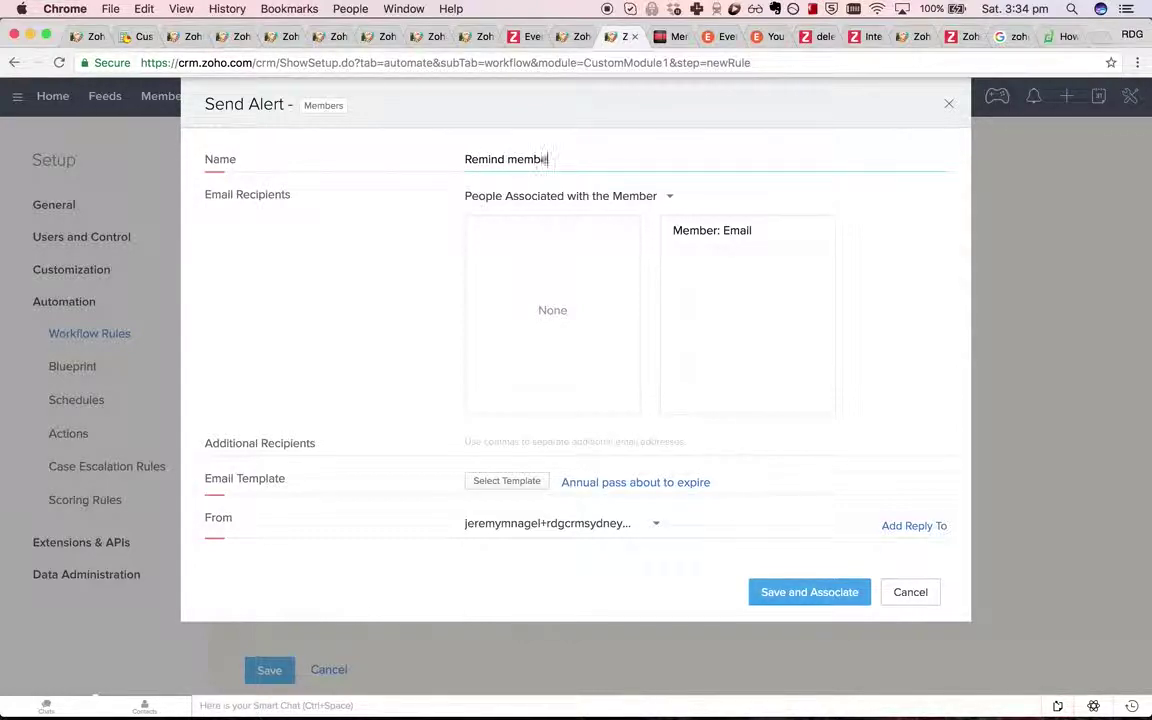
text(r annual pass about to expire)
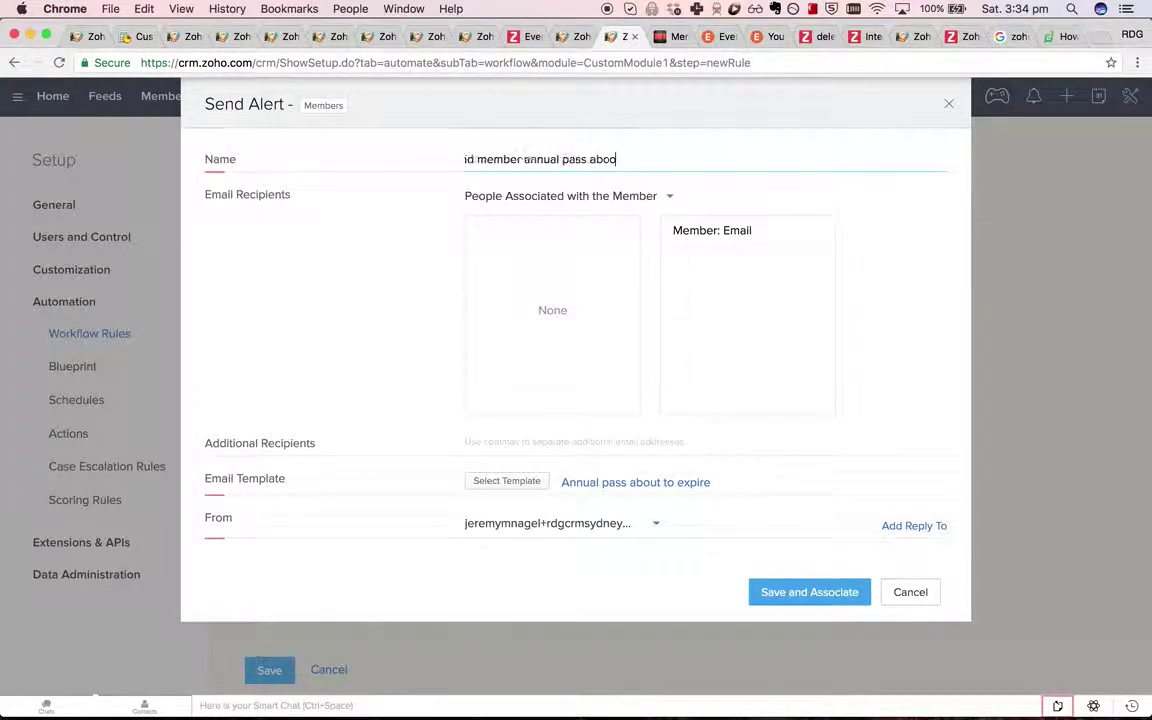
click(797, 591)
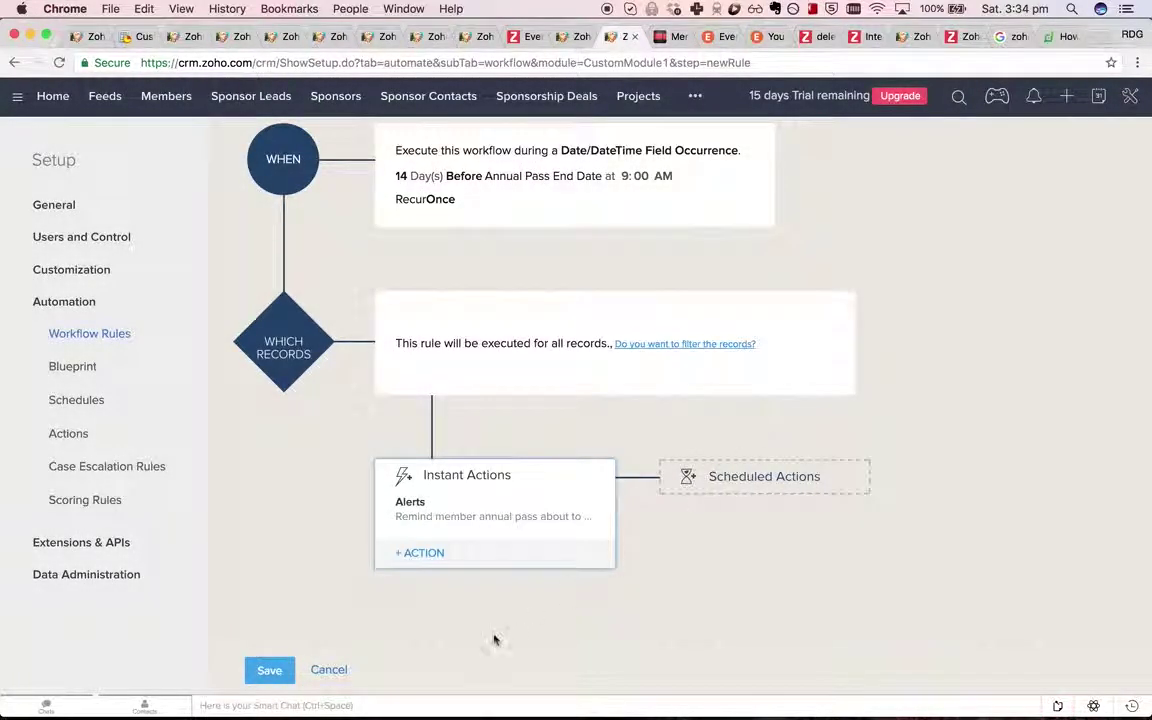
click(269, 670)
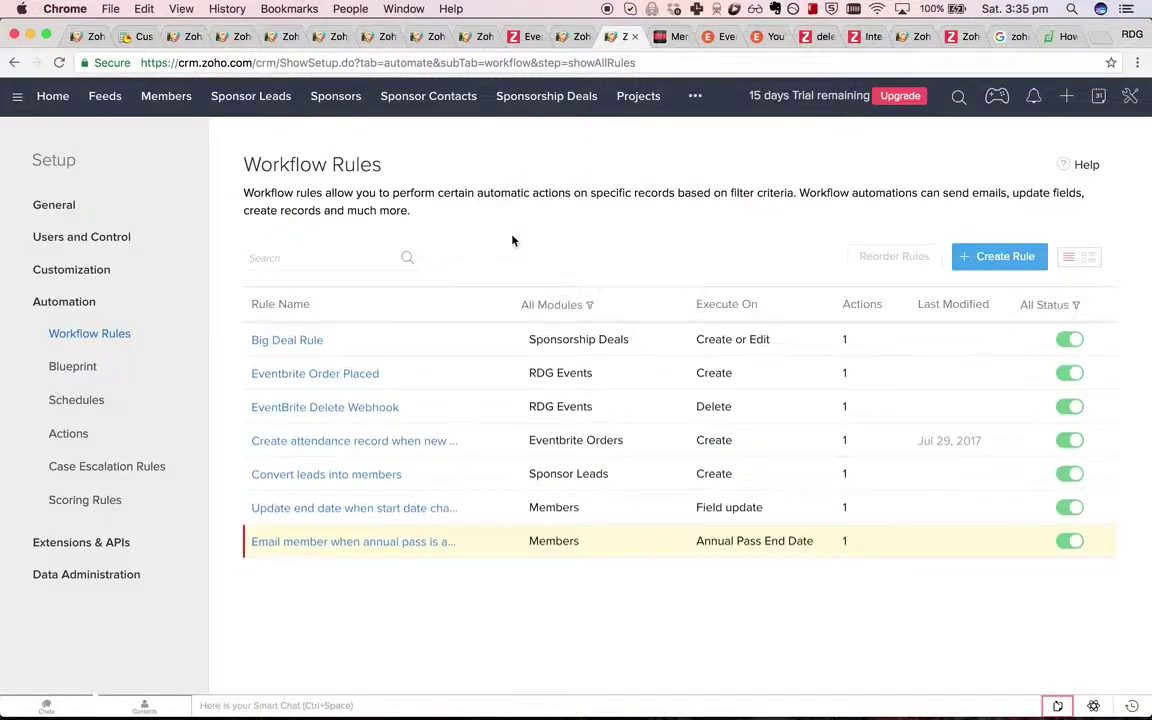
Tick the annual-pass reminder with an x and start a new Reports to-do line.
click(668, 38)
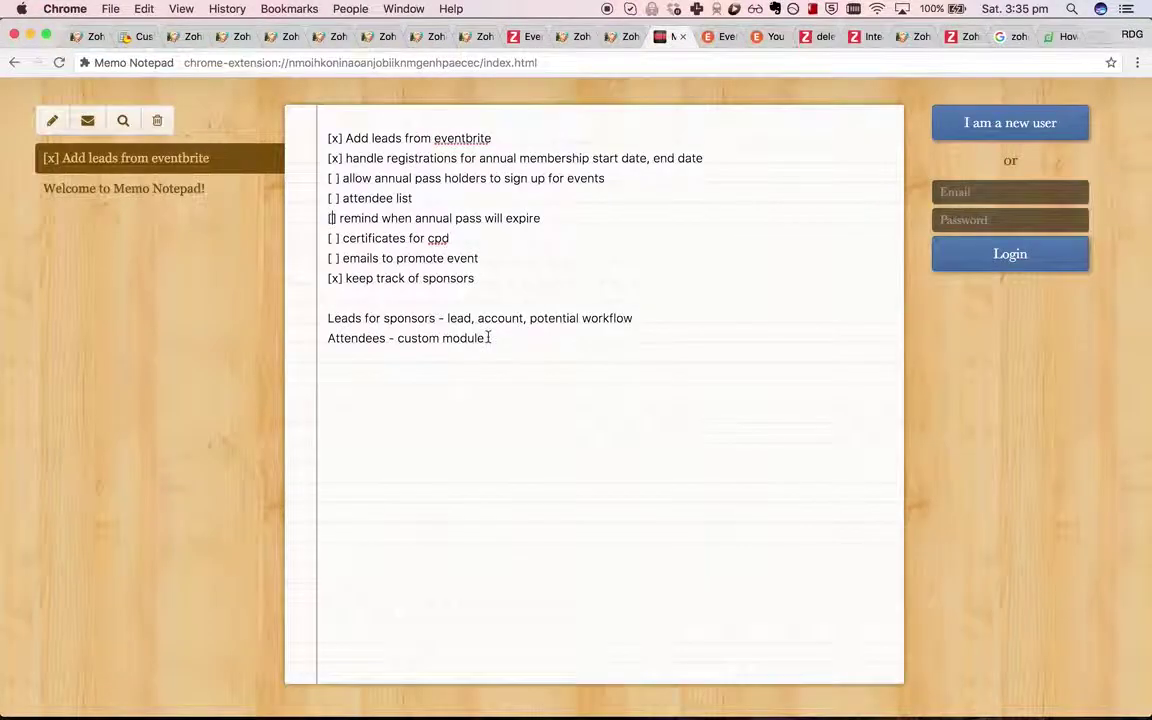
click(336, 218)
key(BackSpace)
text(x)
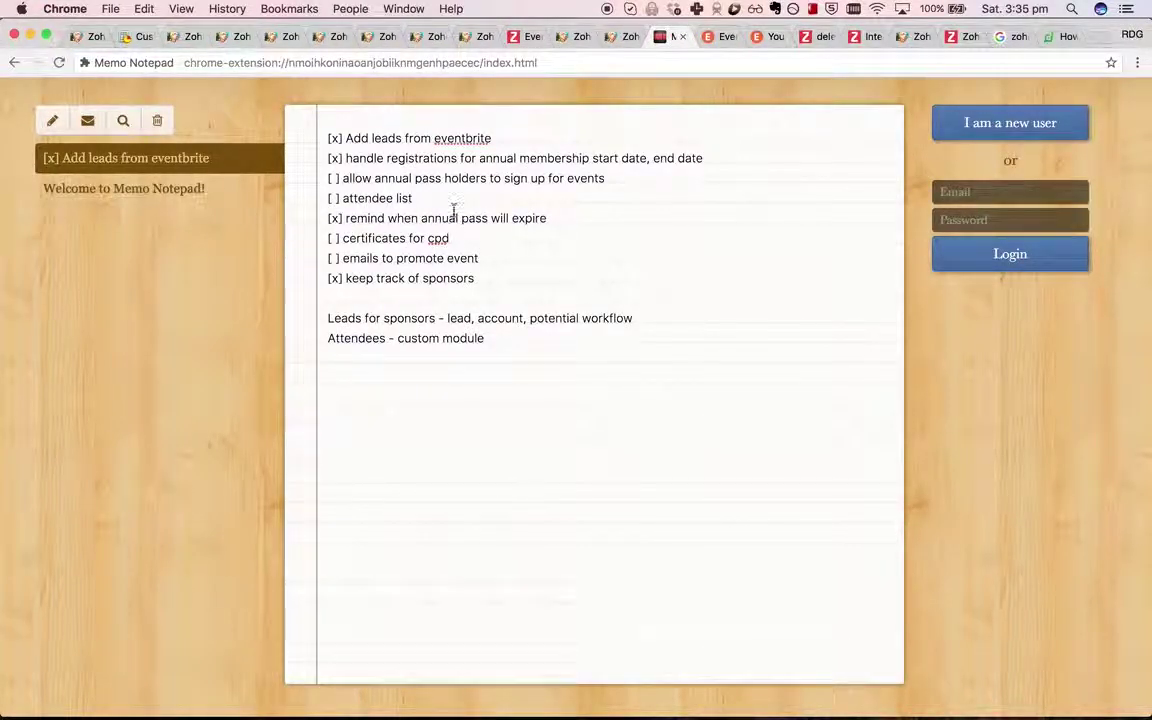
key(Return)
text([)
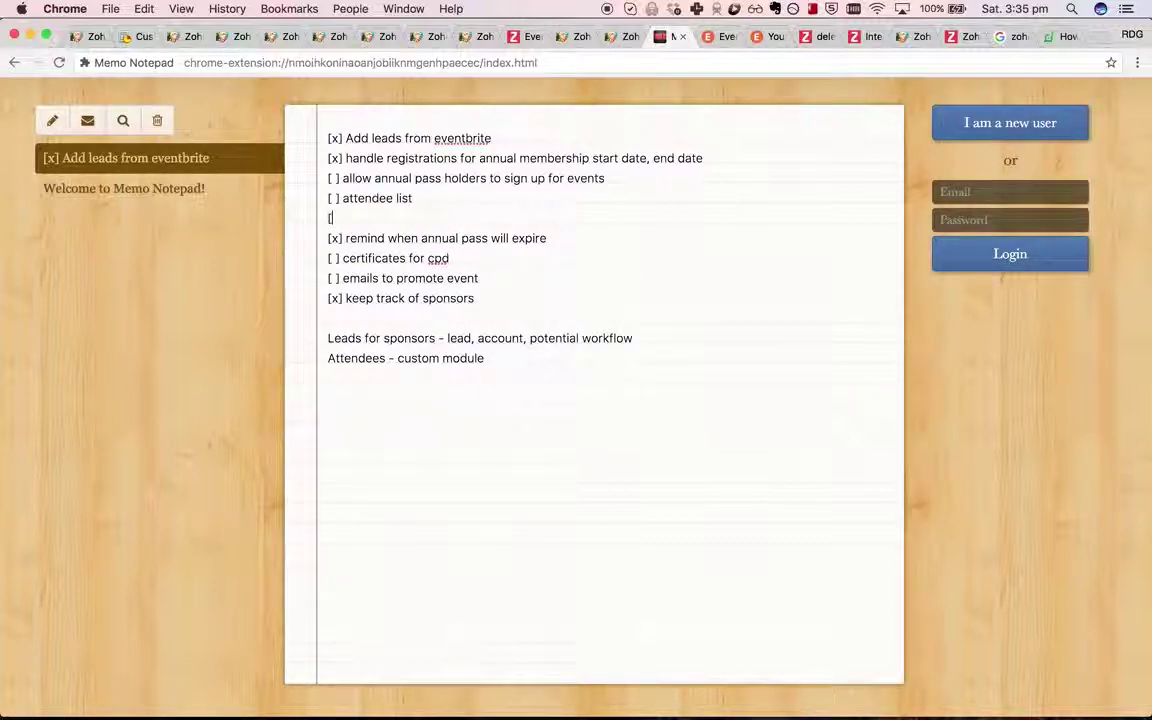
text(K)
text( Reports showing how many)
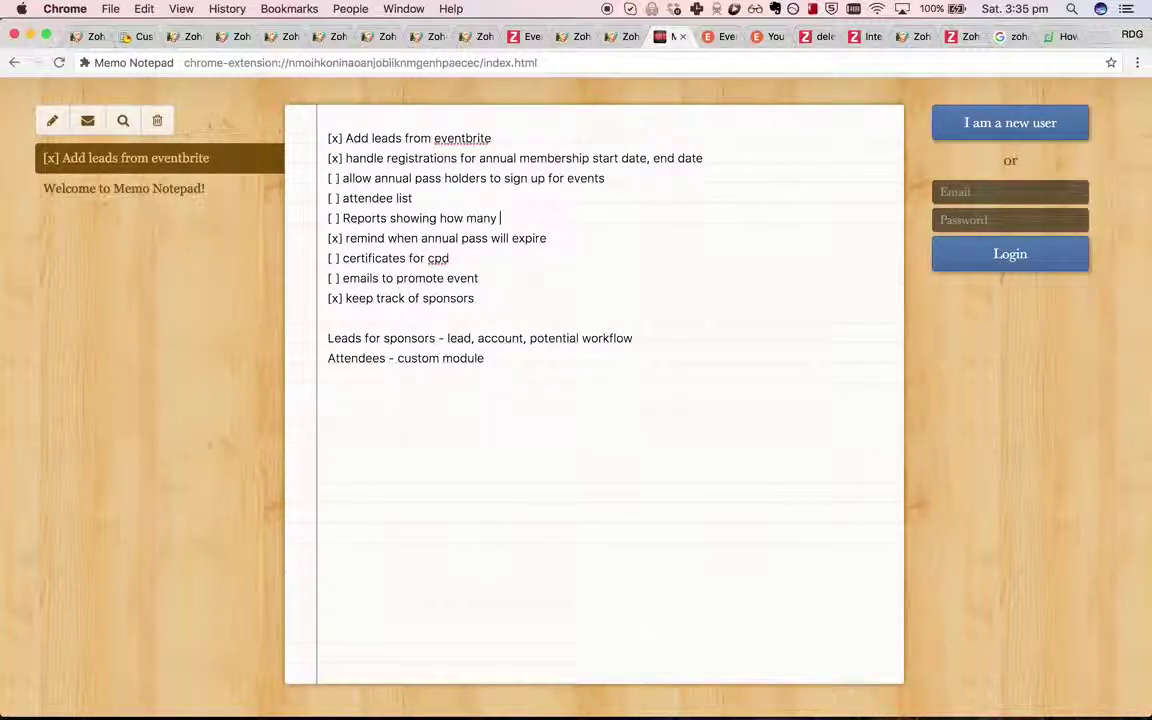
text('ve attended)
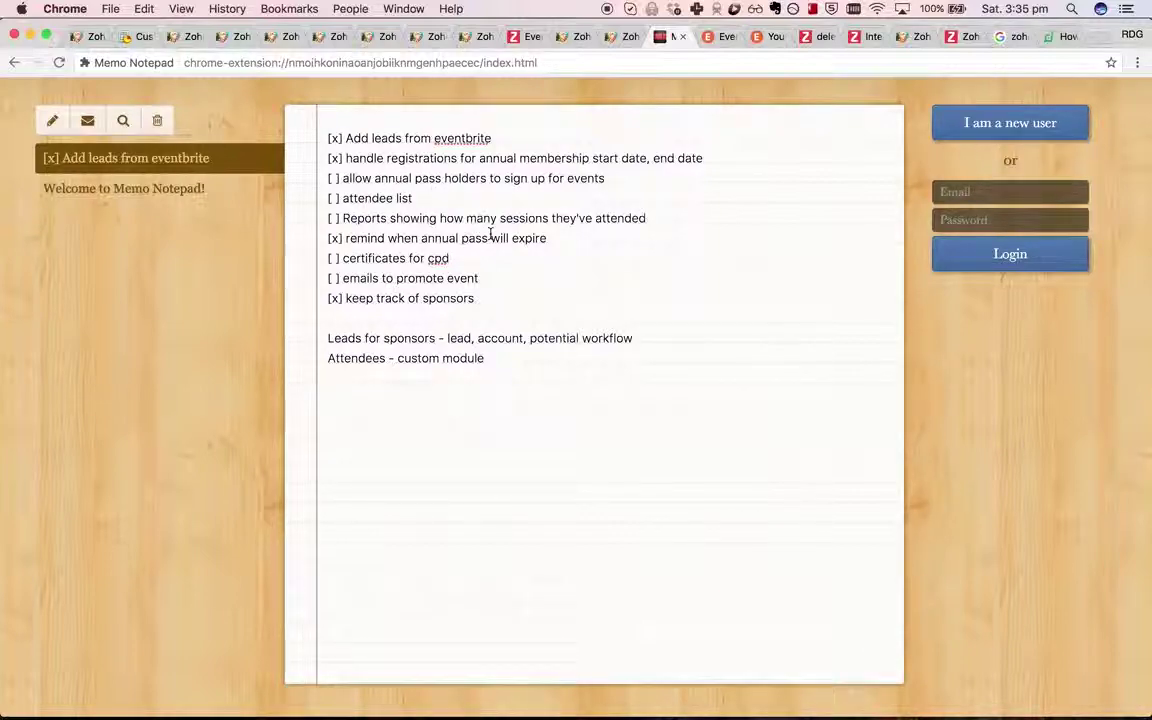
Select the Reports to-do text and the member record's Number of events attended label.
click(465, 201)
drag(341, 218, 598, 218)
click(573, 37)
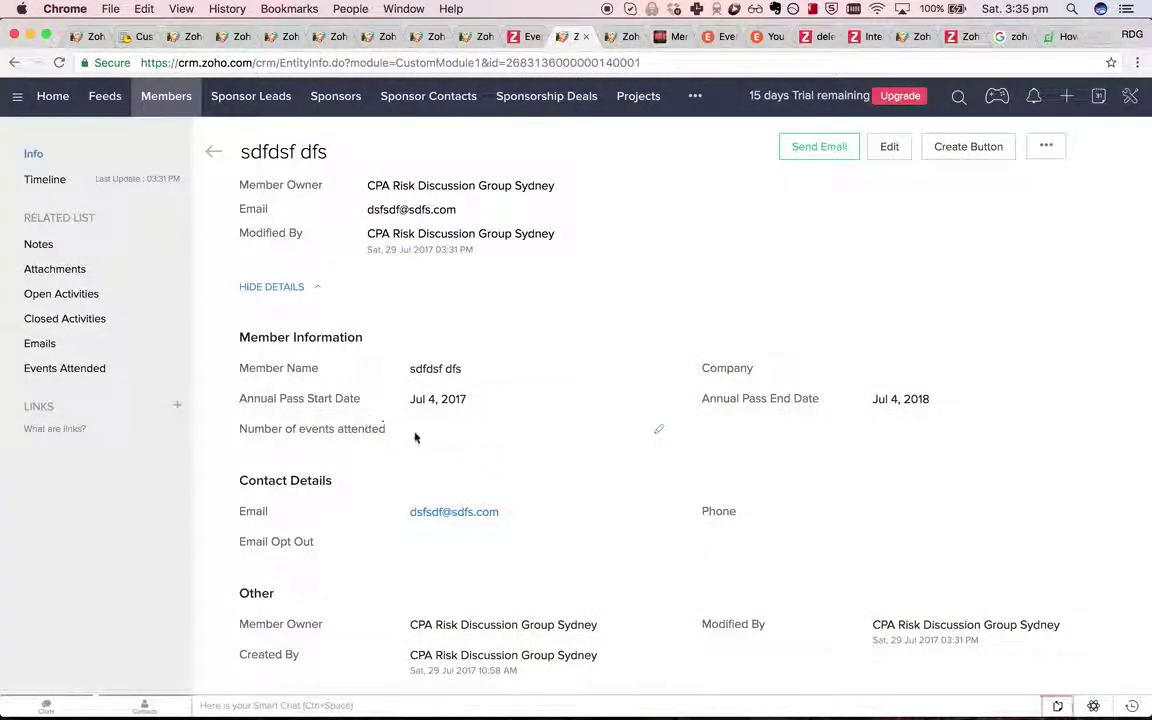
drag(242, 426, 394, 425)
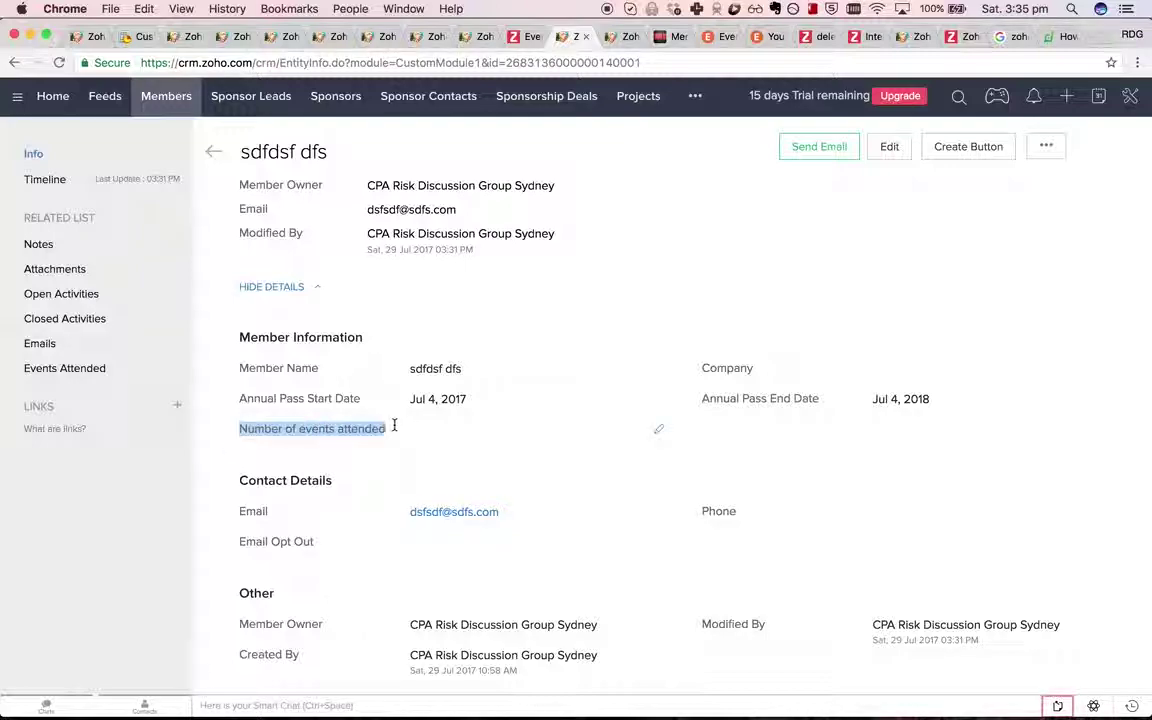
Create a new workflow rule on RDG Event Attendance named 'Update number of events attended'.
key(ctrl+Tab)
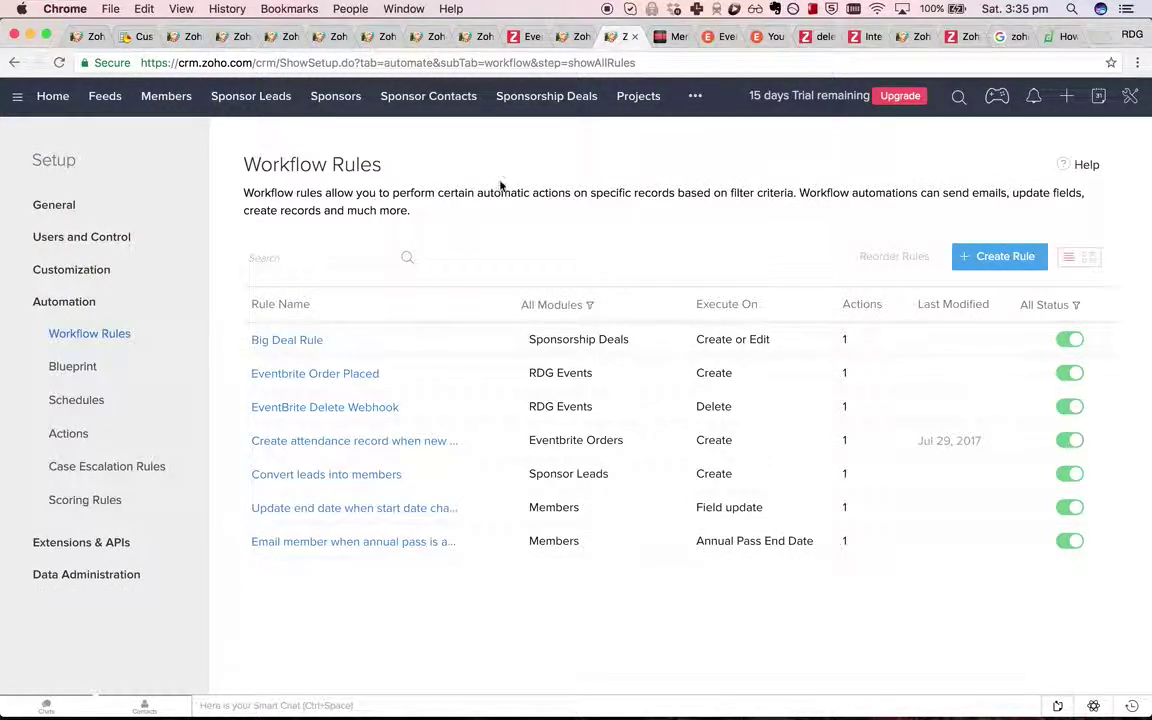
click(1005, 257)
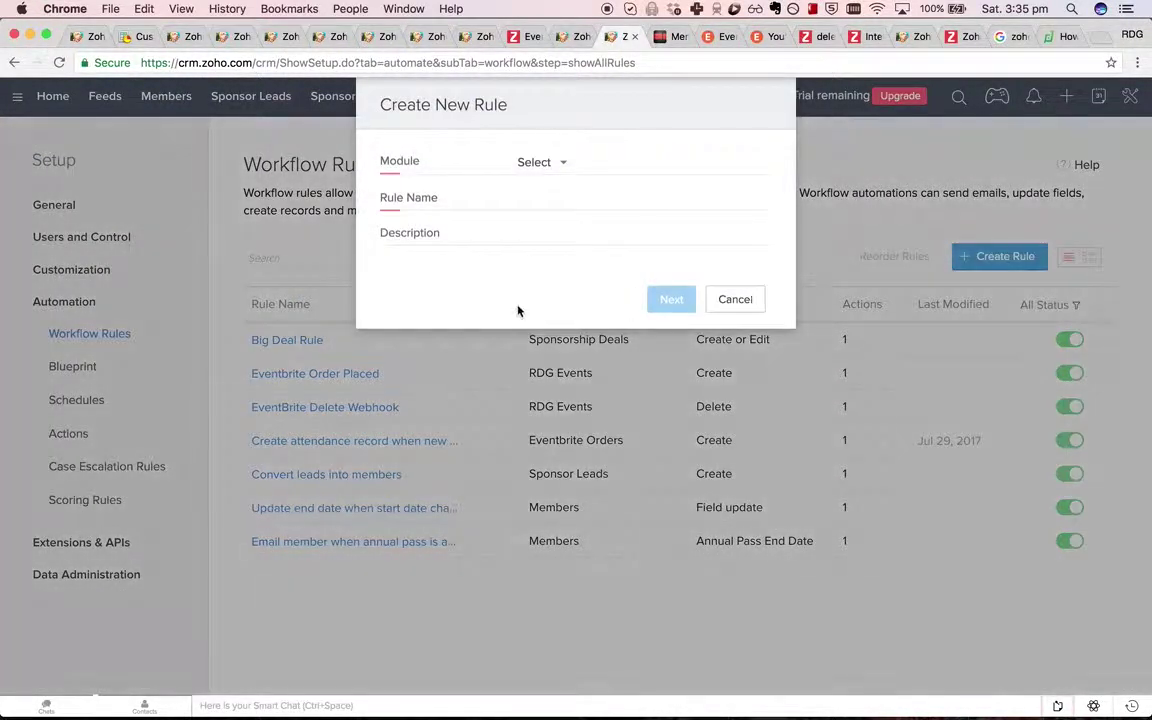
click(540, 162)
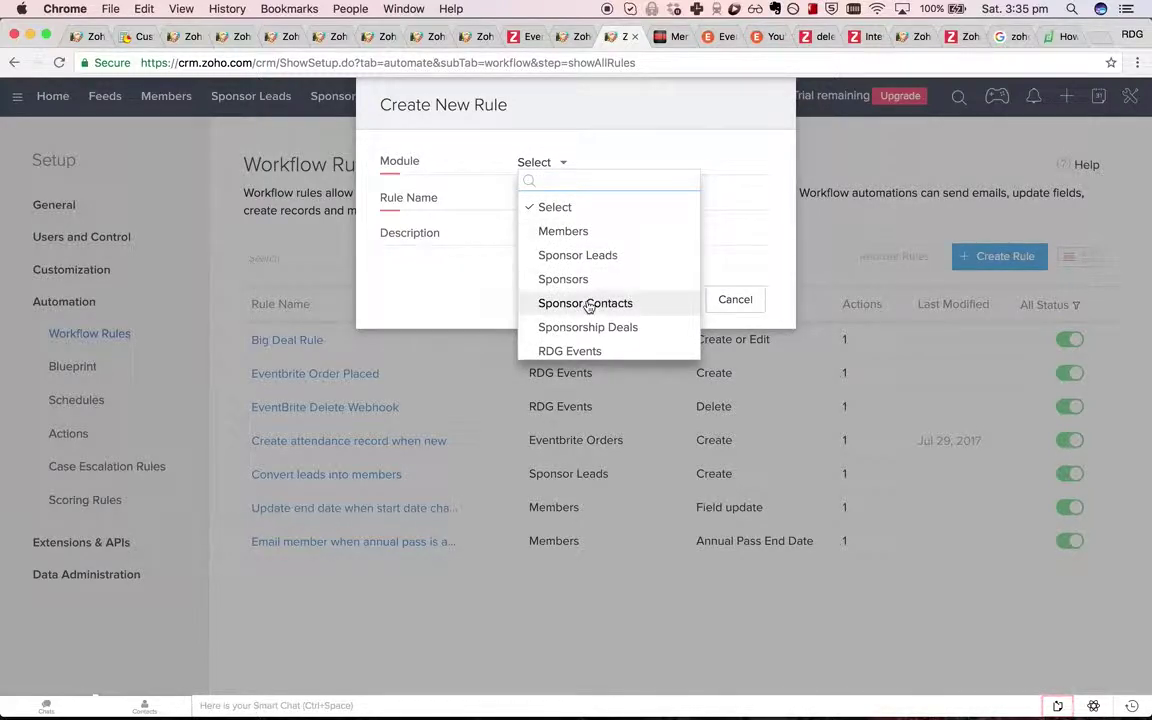
scroll(588, 308, down, 5)
scroll(588, 306, down, 2)
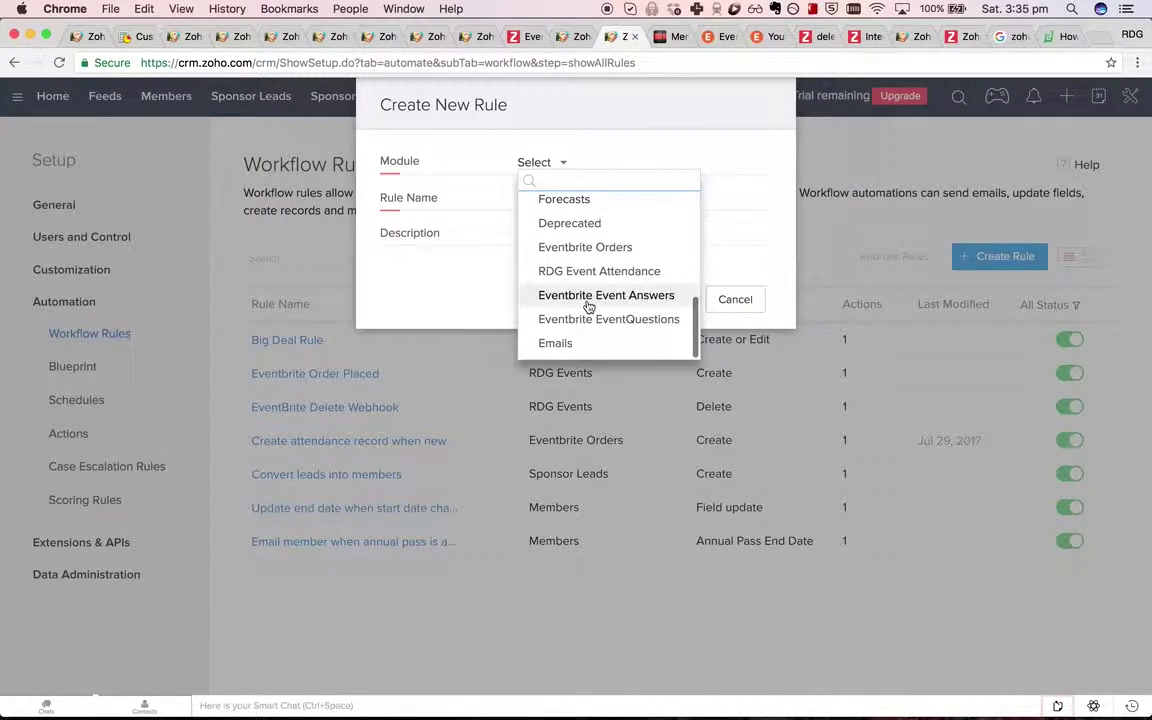
click(600, 270)
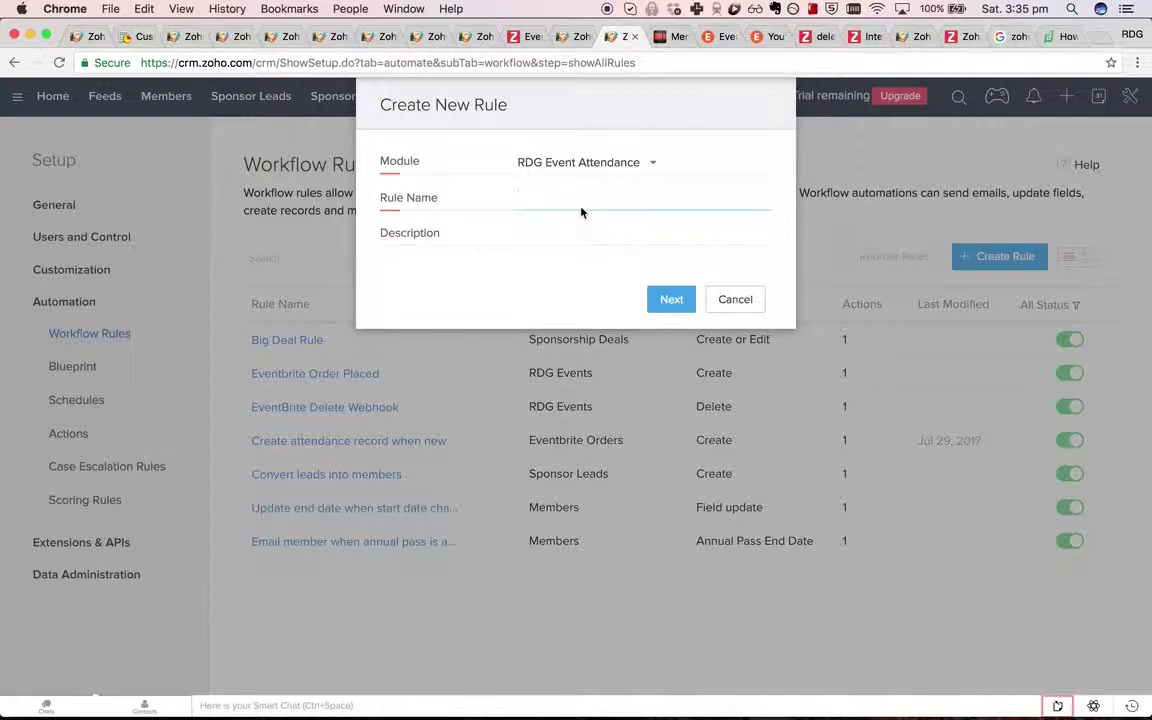
text(Update number of events attended)
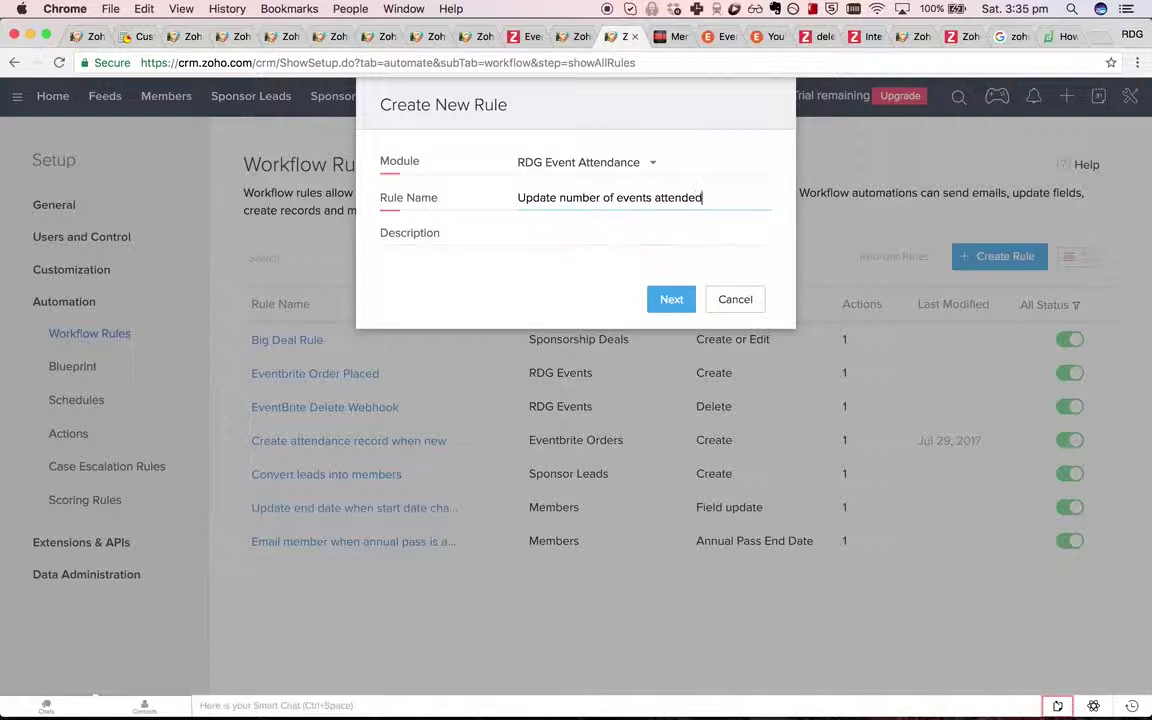
key(Return)
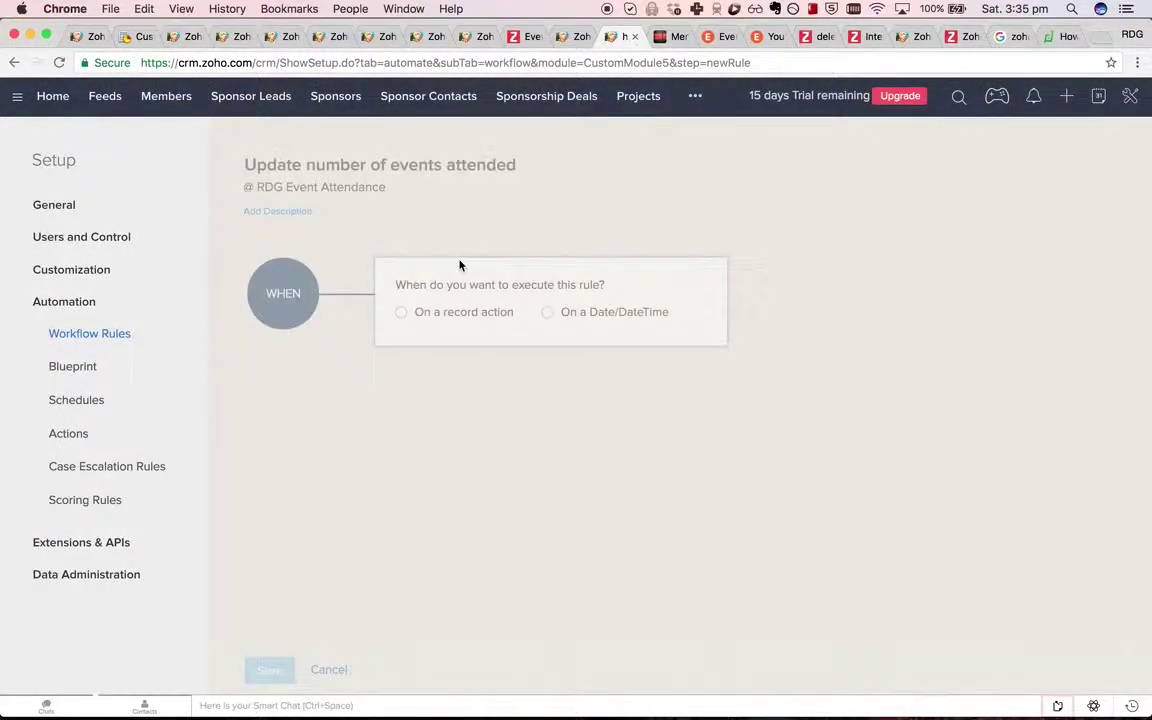
Make the rule trigger on a field update of RDG Event Attended.
click(452, 314)
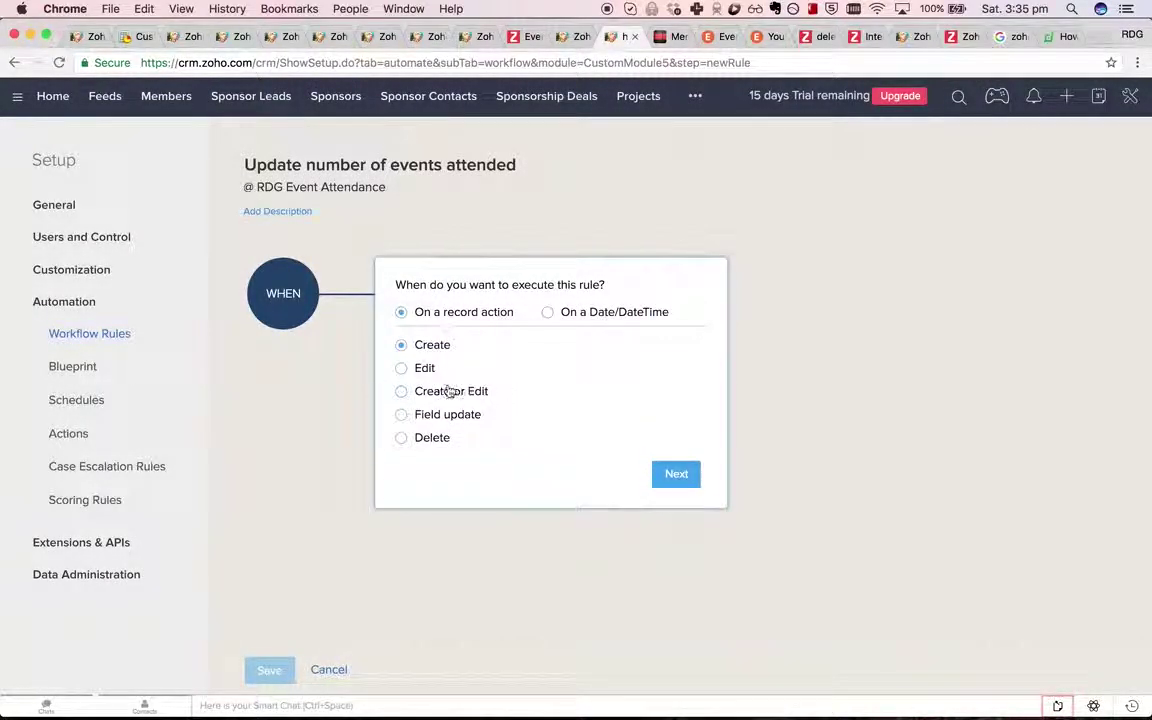
click(673, 476)
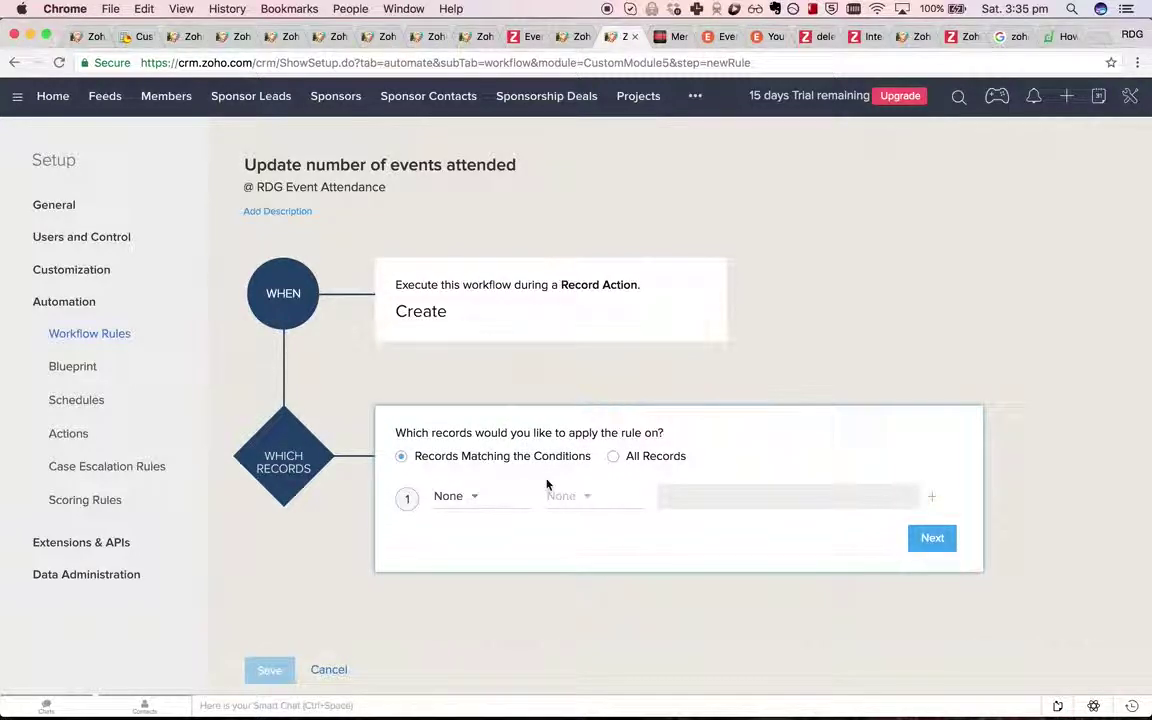
click(638, 284)
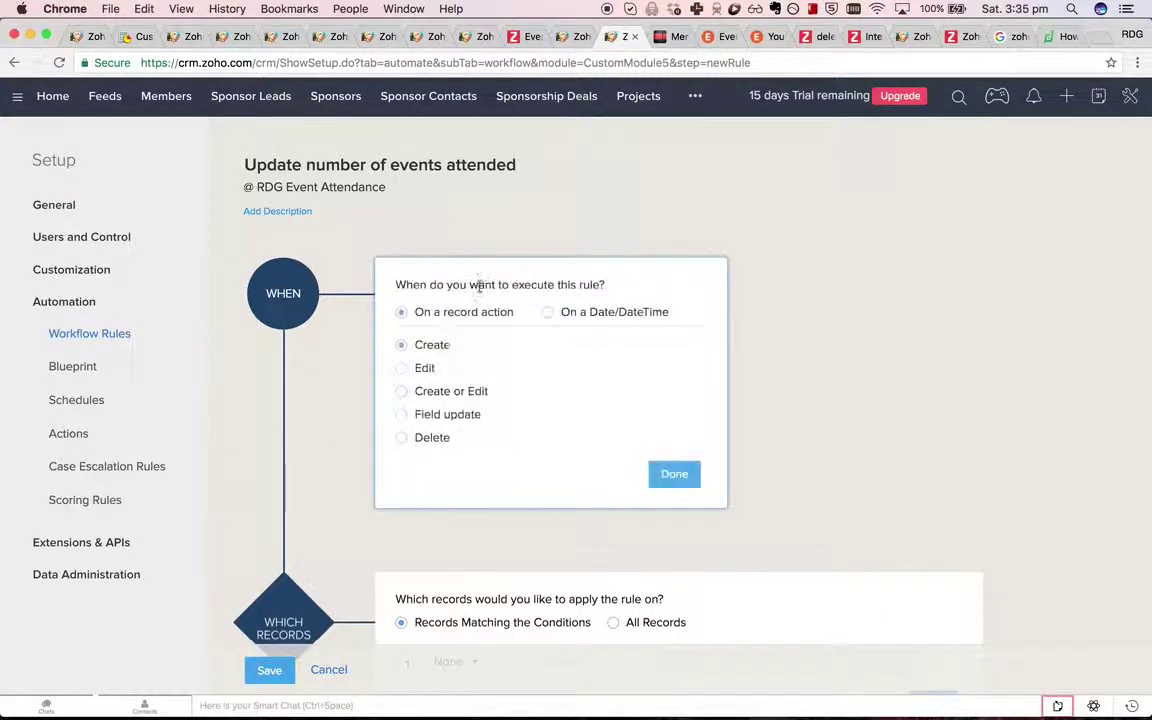
click(447, 416)
click(449, 463)
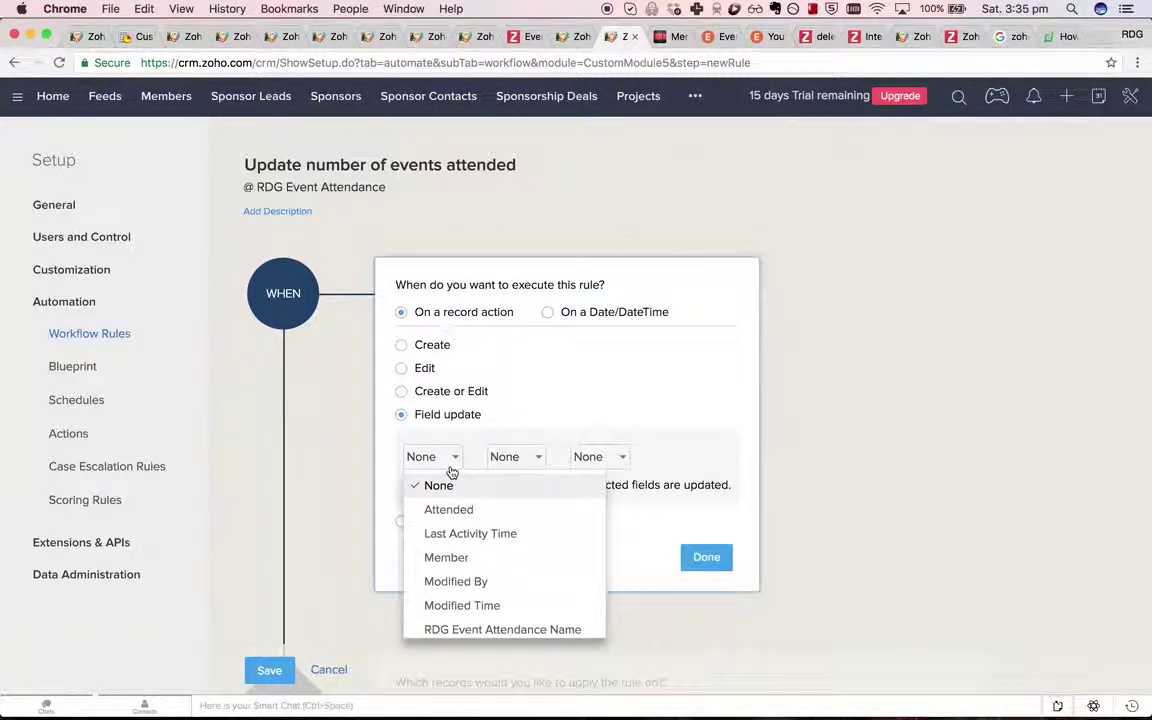
scroll(492, 557, down, 2)
click(496, 620)
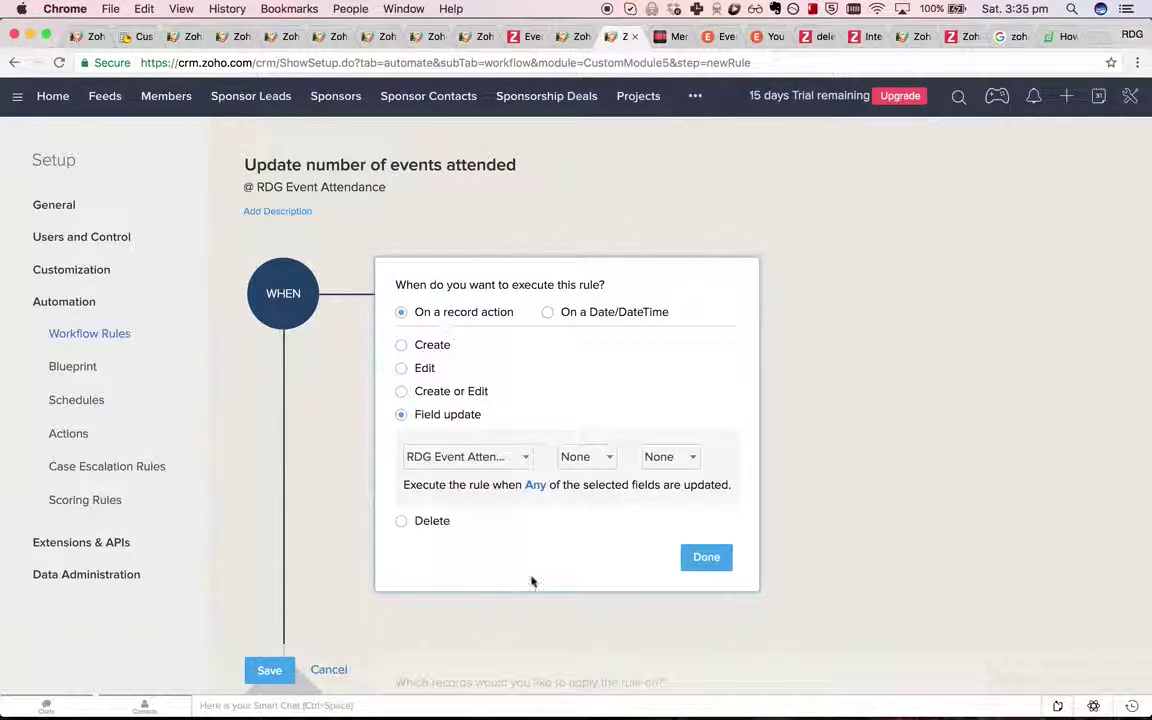
click(716, 561)
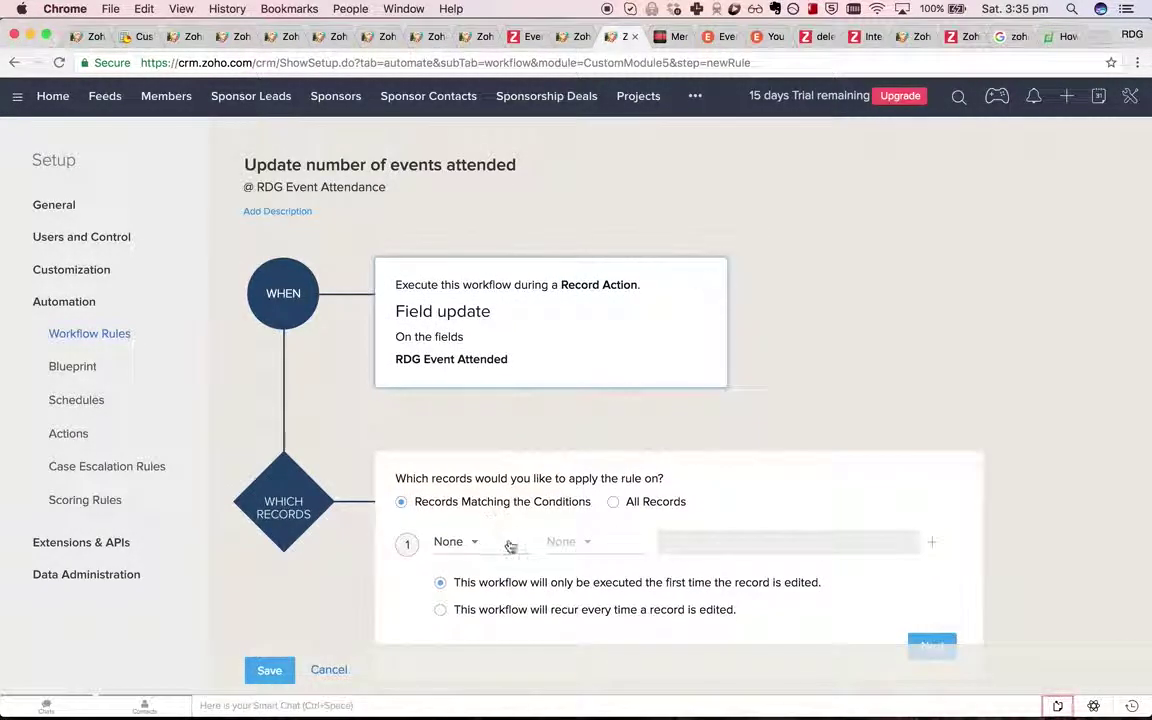
Add the record condition RDG Event Attended is true.
click(452, 541)
text(atten)
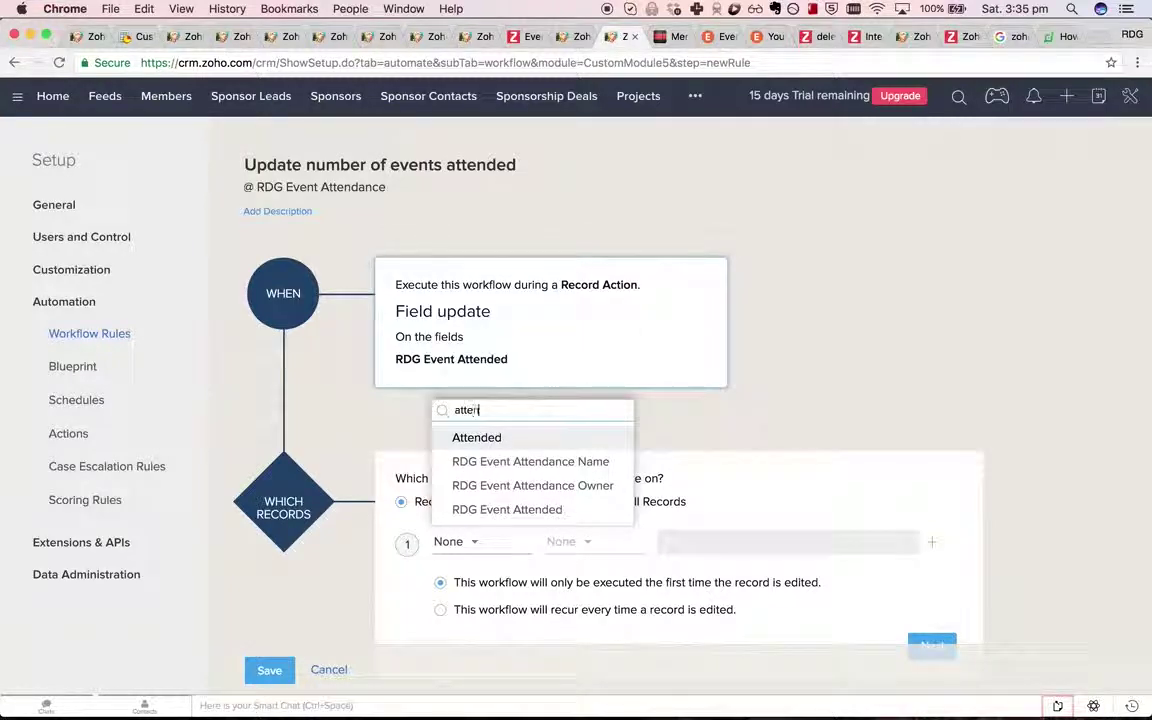
key(Down)
key(Down)
key(Down)
key(Return)
click(597, 542)
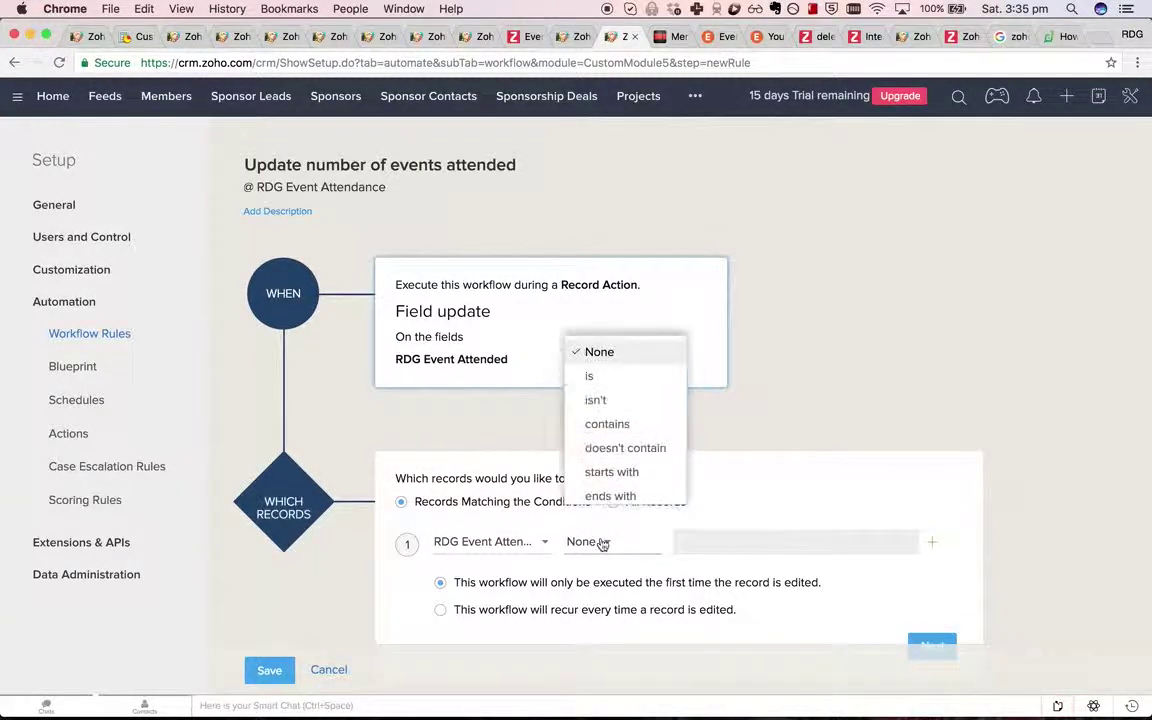
click(640, 377)
click(720, 541)
text(tr)
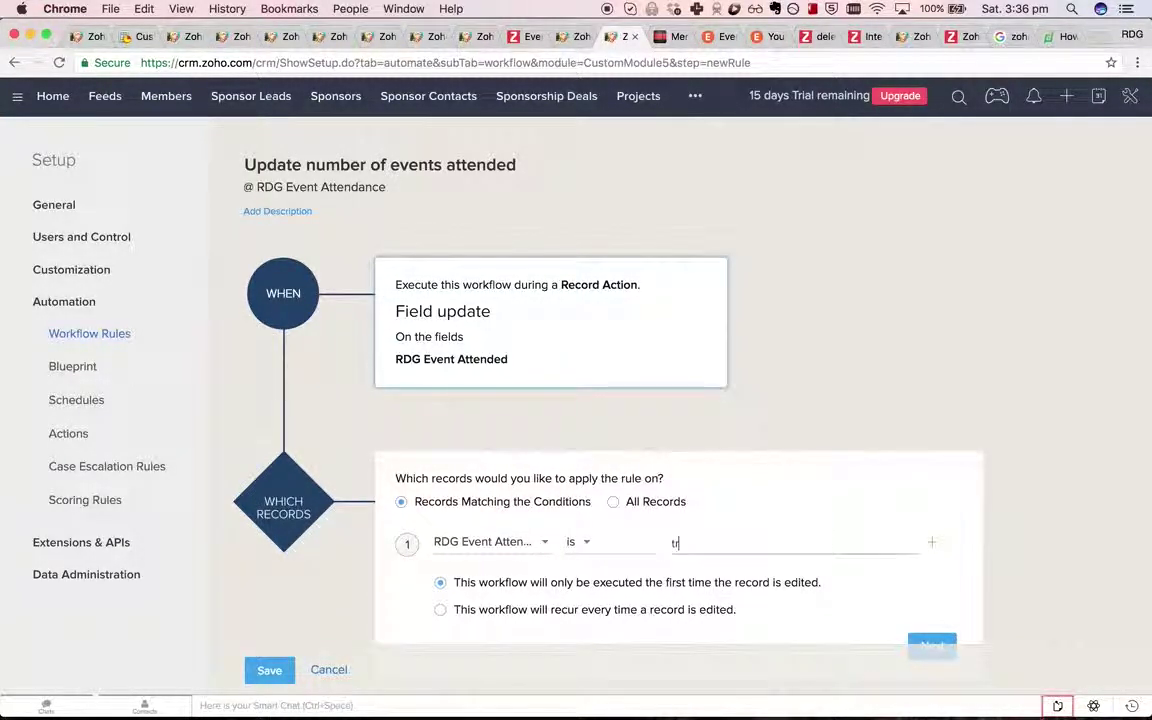
text(ue)
Keep RDG Event Attended as the condition field and confirm the condition.
scroll(735, 518, down, 3)
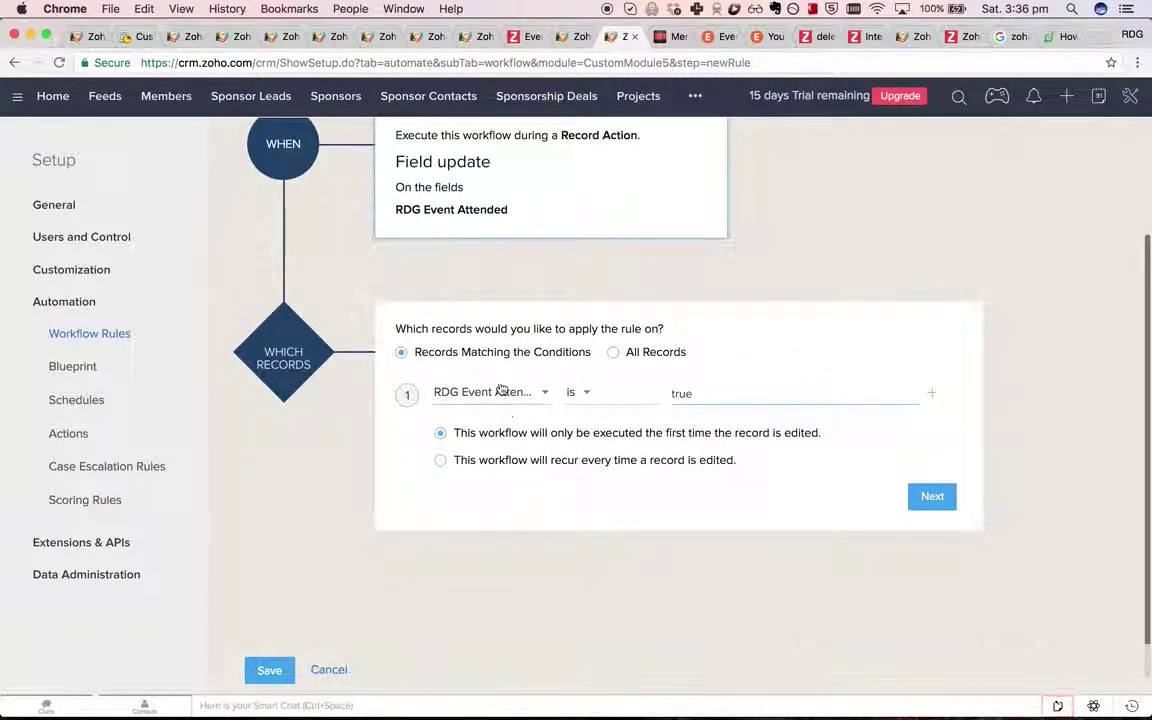
click(485, 392)
scroll(522, 523, down, 2)
scroll(524, 523, down, 1)
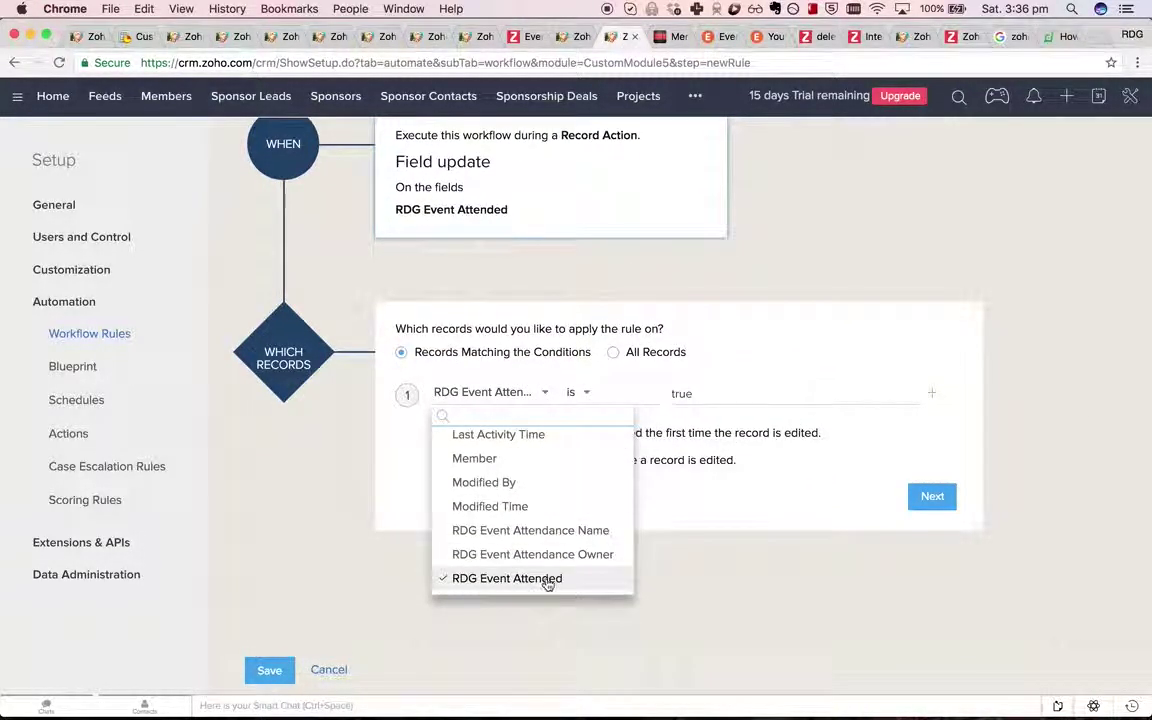
click(665, 485)
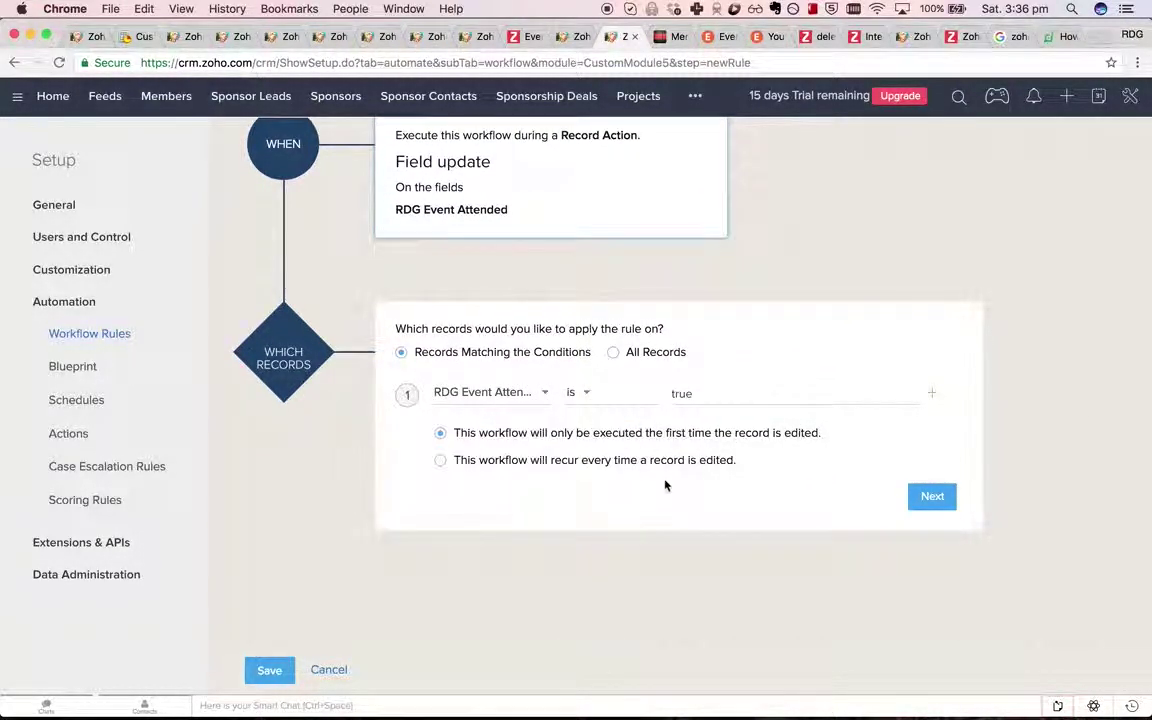
click(940, 500)
click(485, 473)
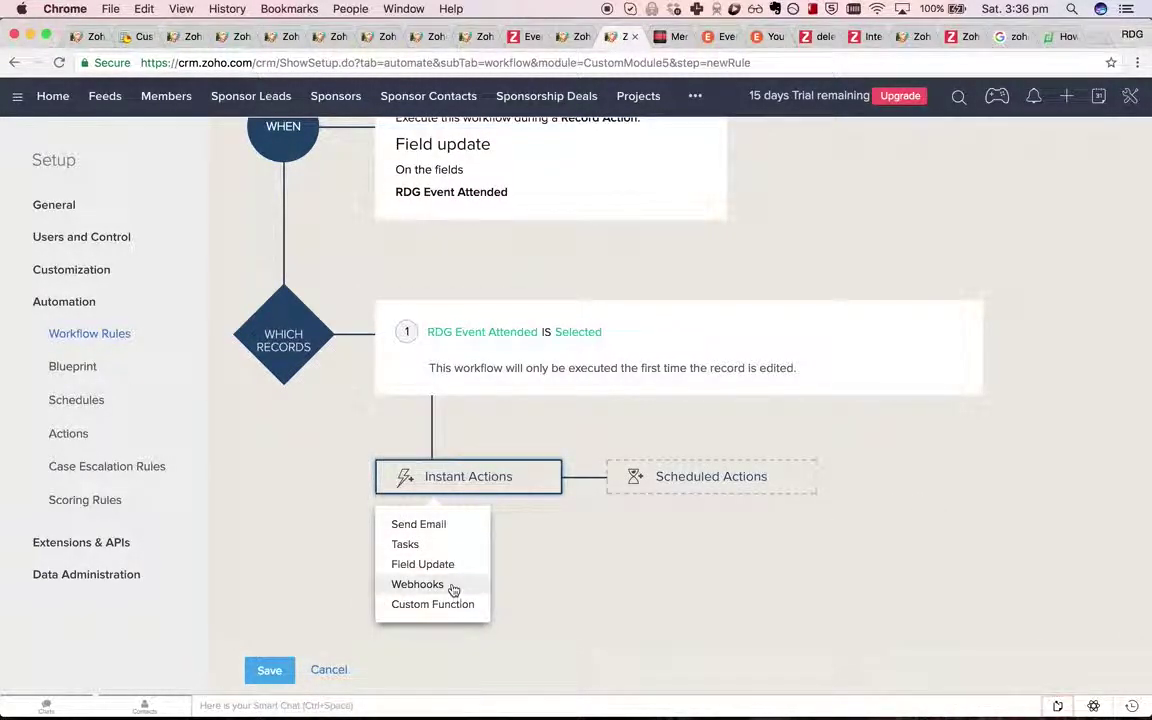
Add a new custom function action named 'update member's attendance count' using free-flow scripting.
click(464, 615)
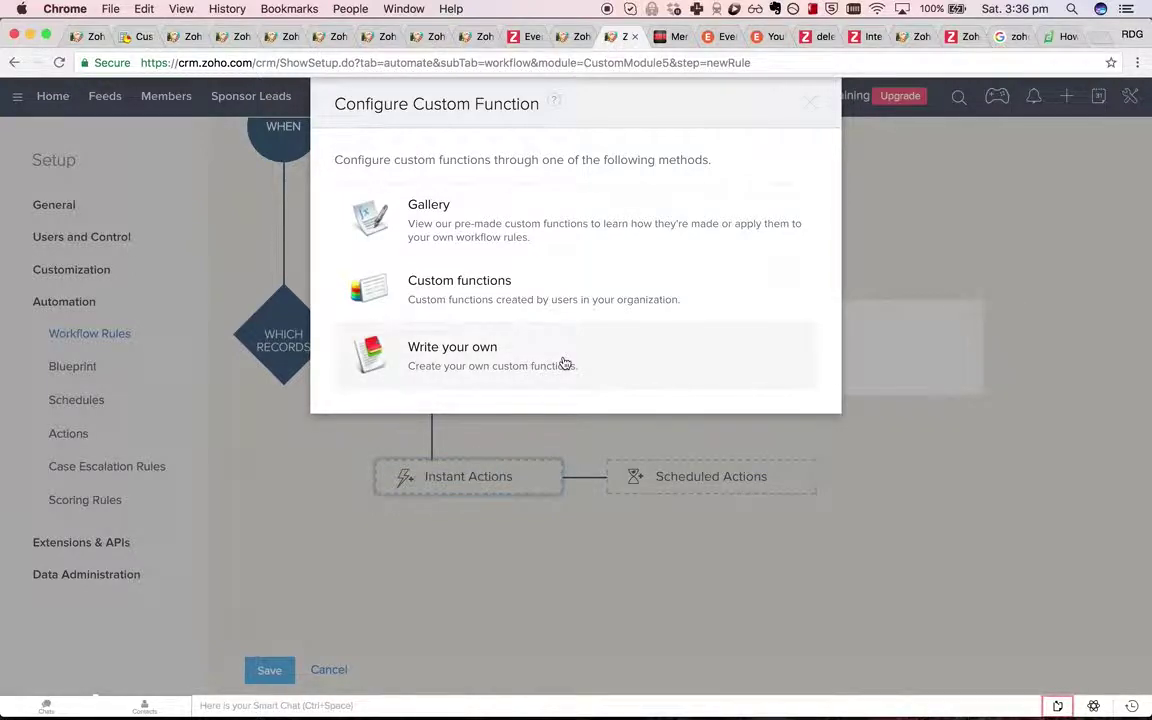
click(565, 363)
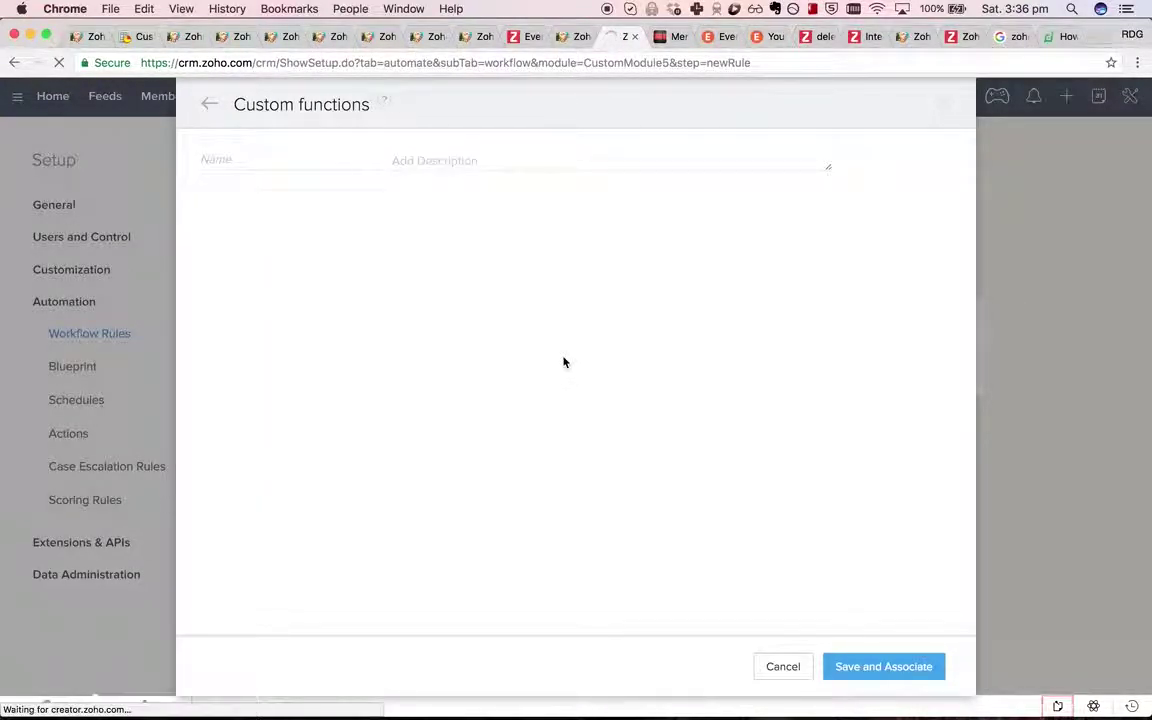
click(293, 159)
text(update mem)
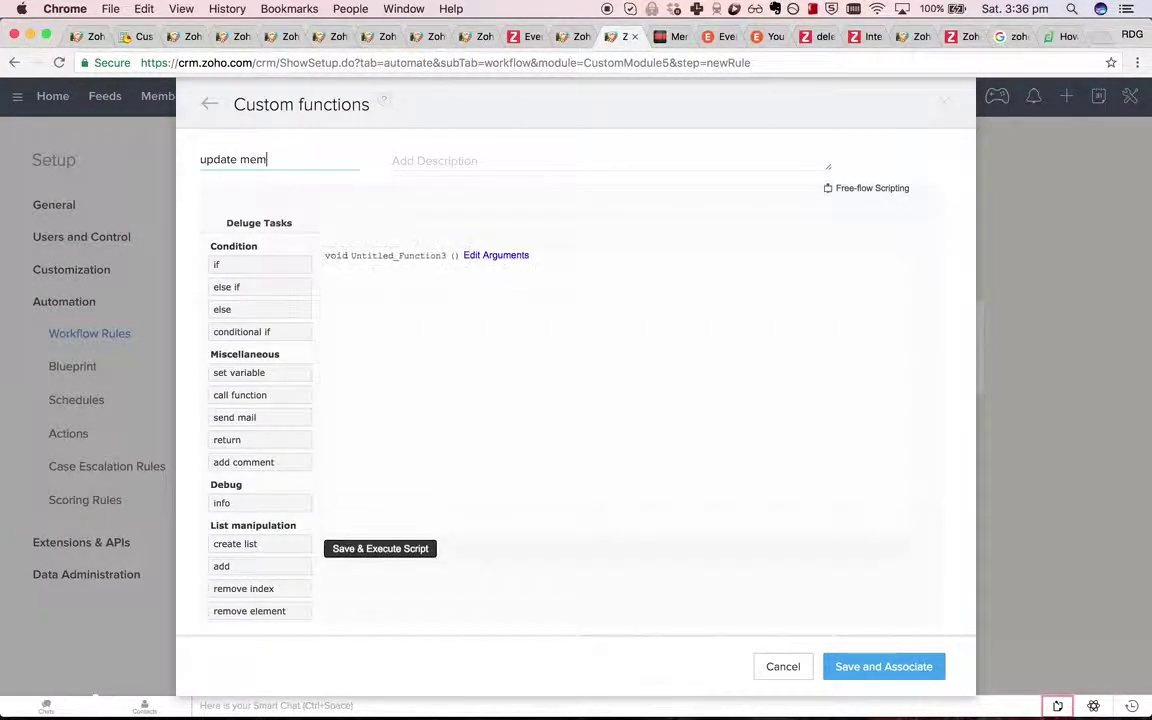
text(ber's attendance count)
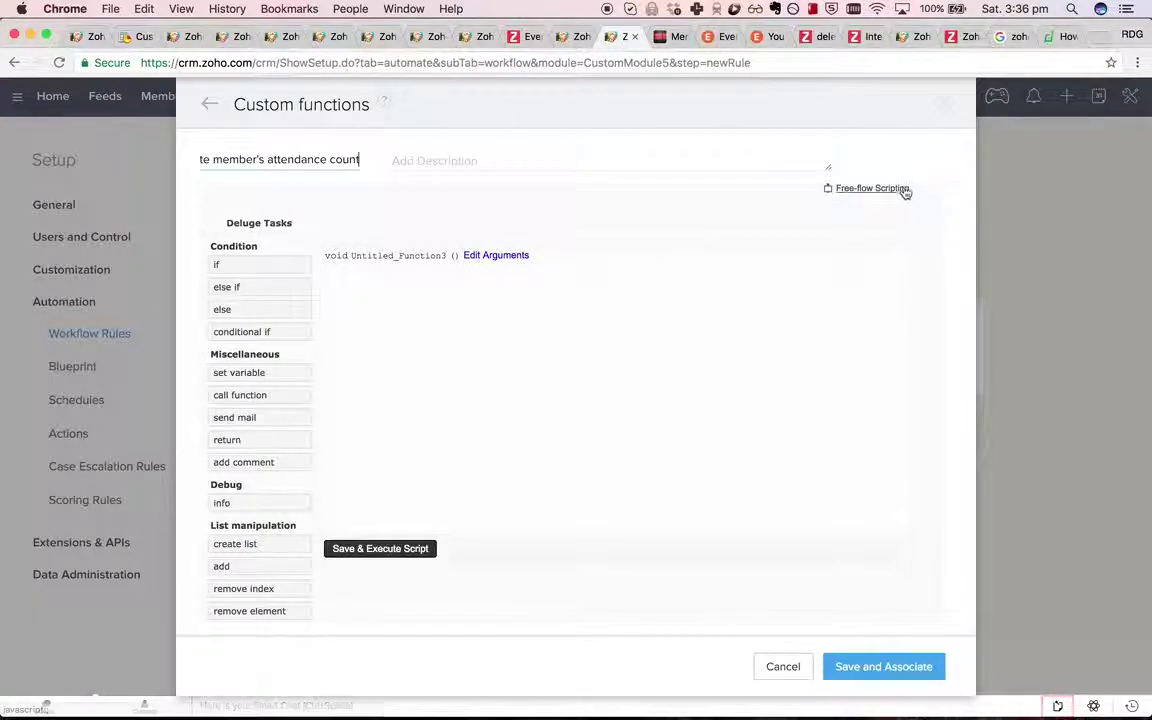
click(880, 188)
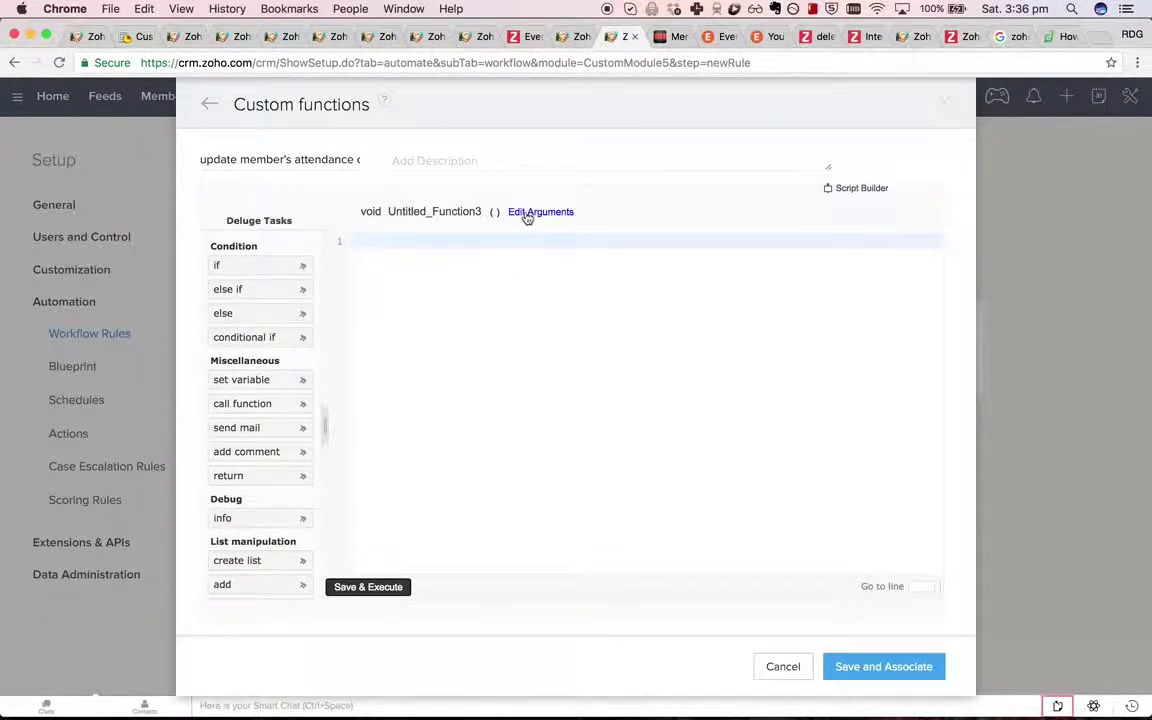
click(527, 213)
Rename the function method from Untitled_Function3 to update_member_attendance_count.
double_click(414, 196)
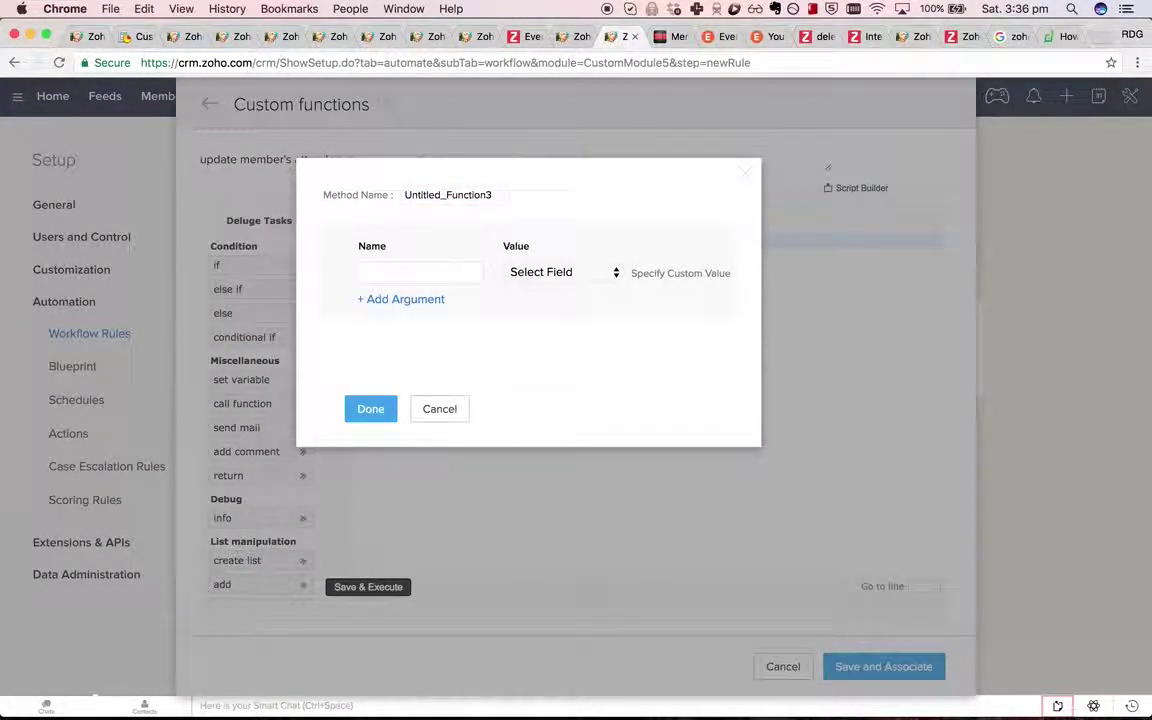
double_click(462, 194)
text(update_)
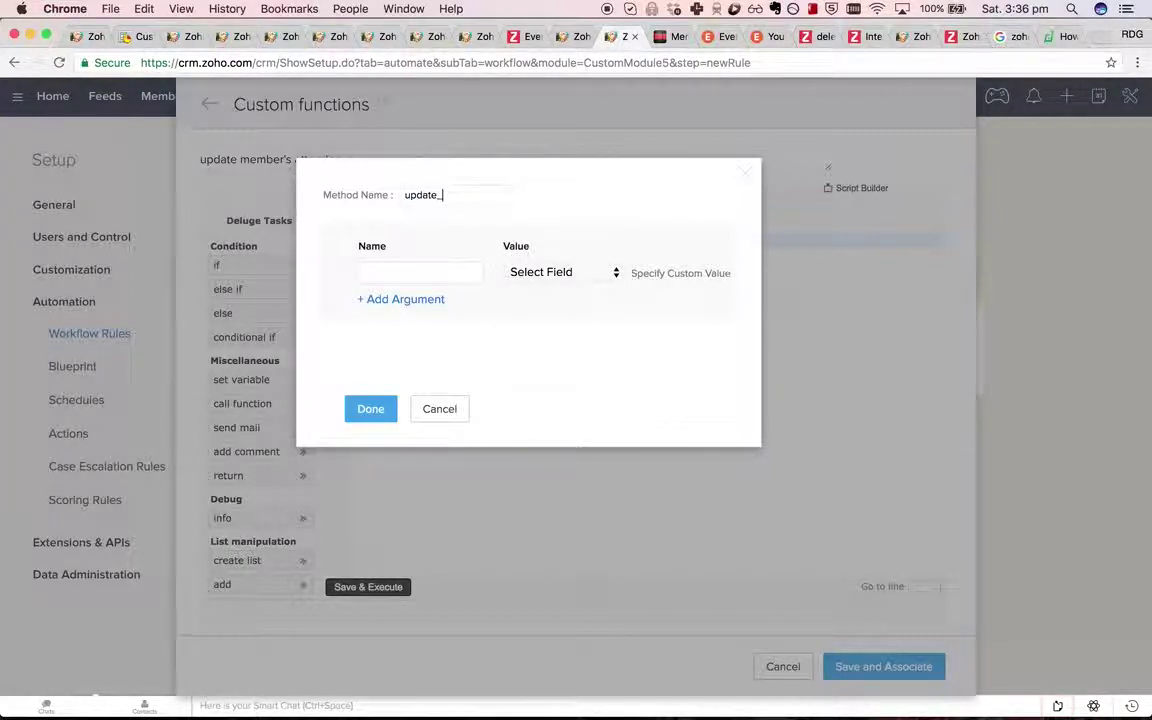
text(member_attendance_)
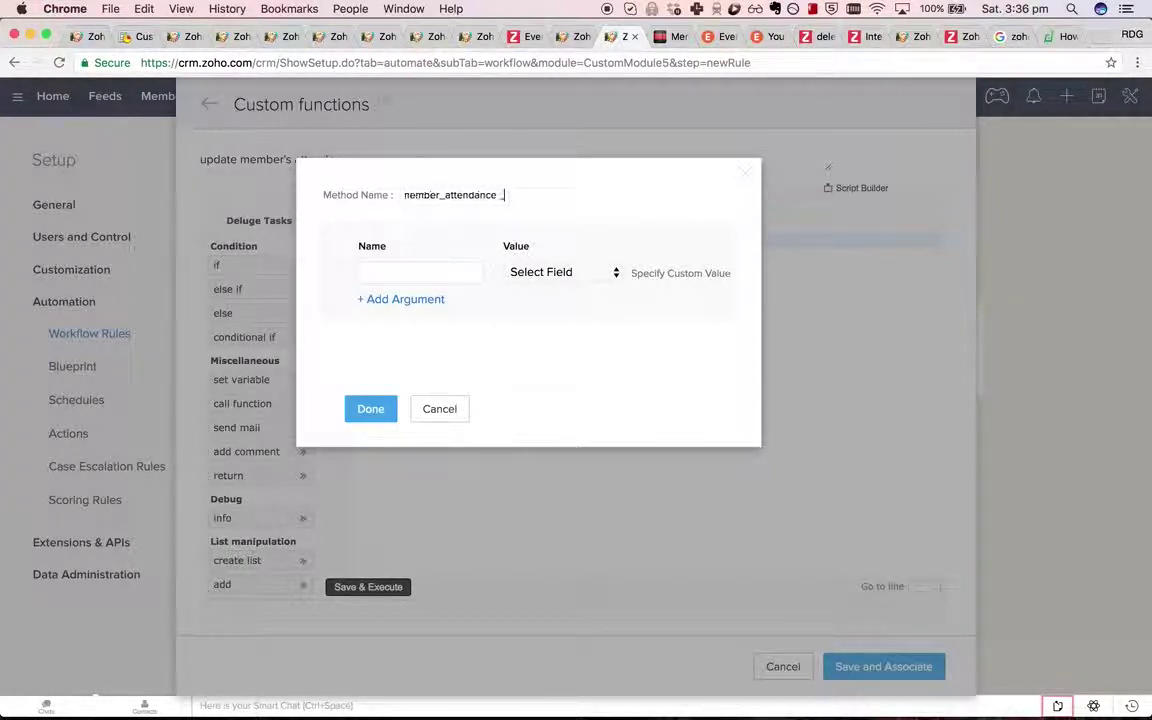
text(count)
double_click(480, 197)
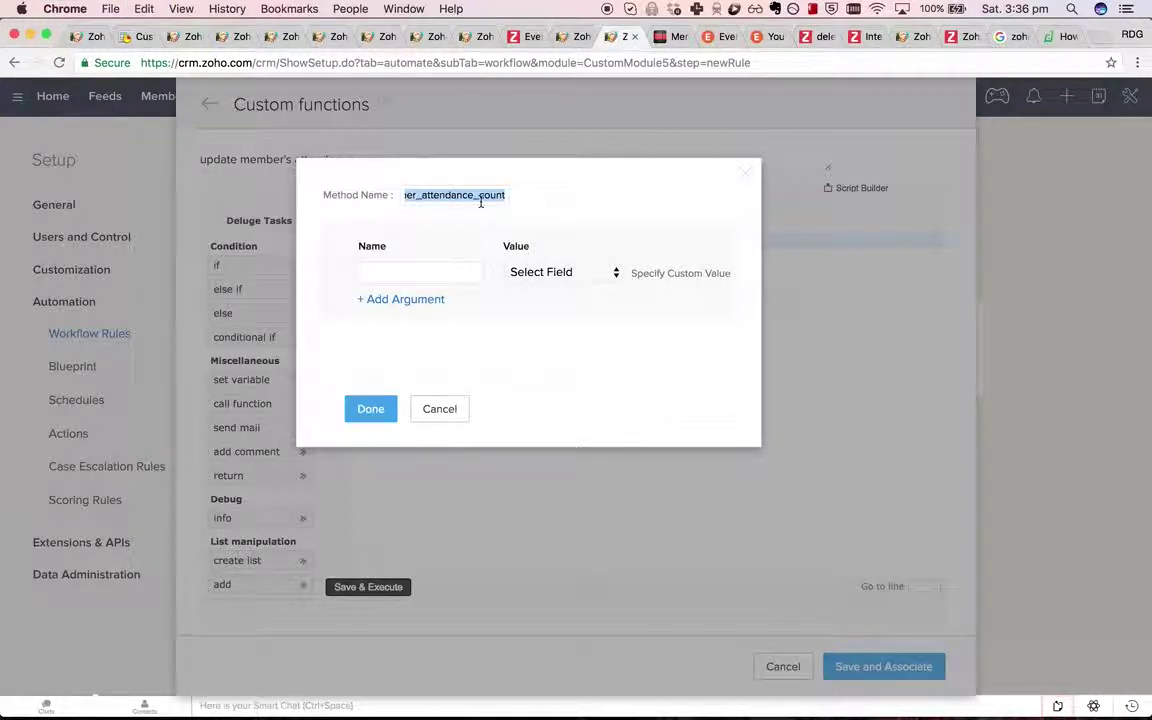
Add a member_id argument mapped to the Member Id field and confirm.
click(578, 278)
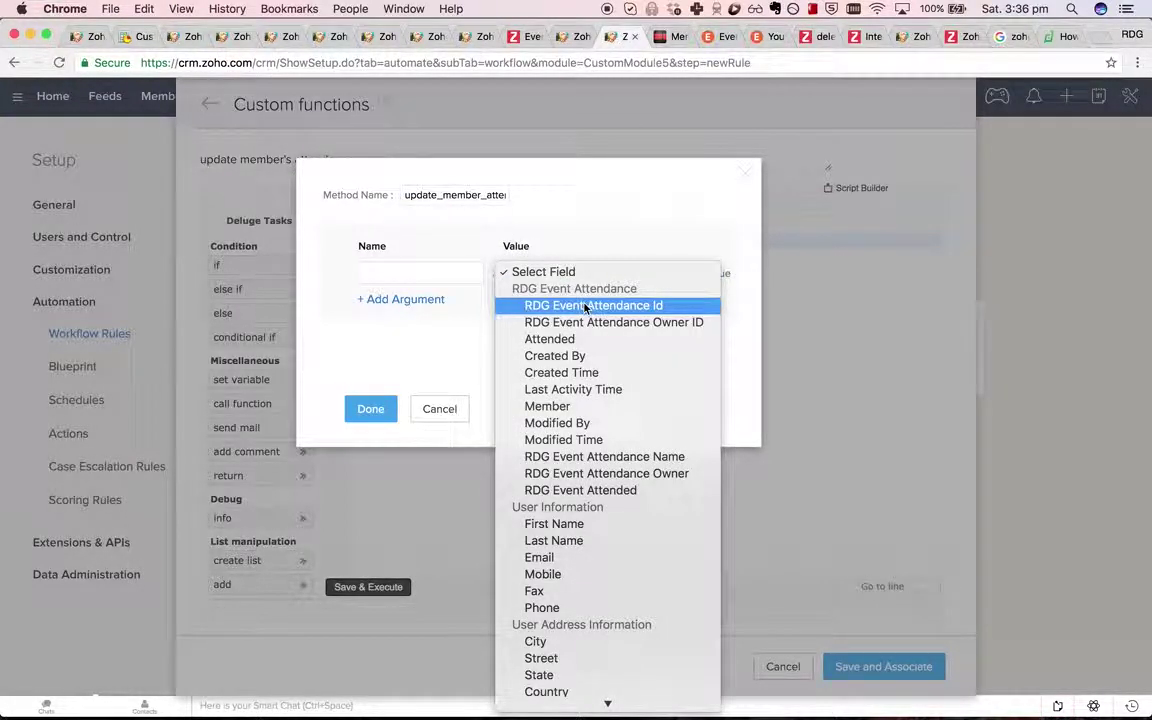
key(Escape)
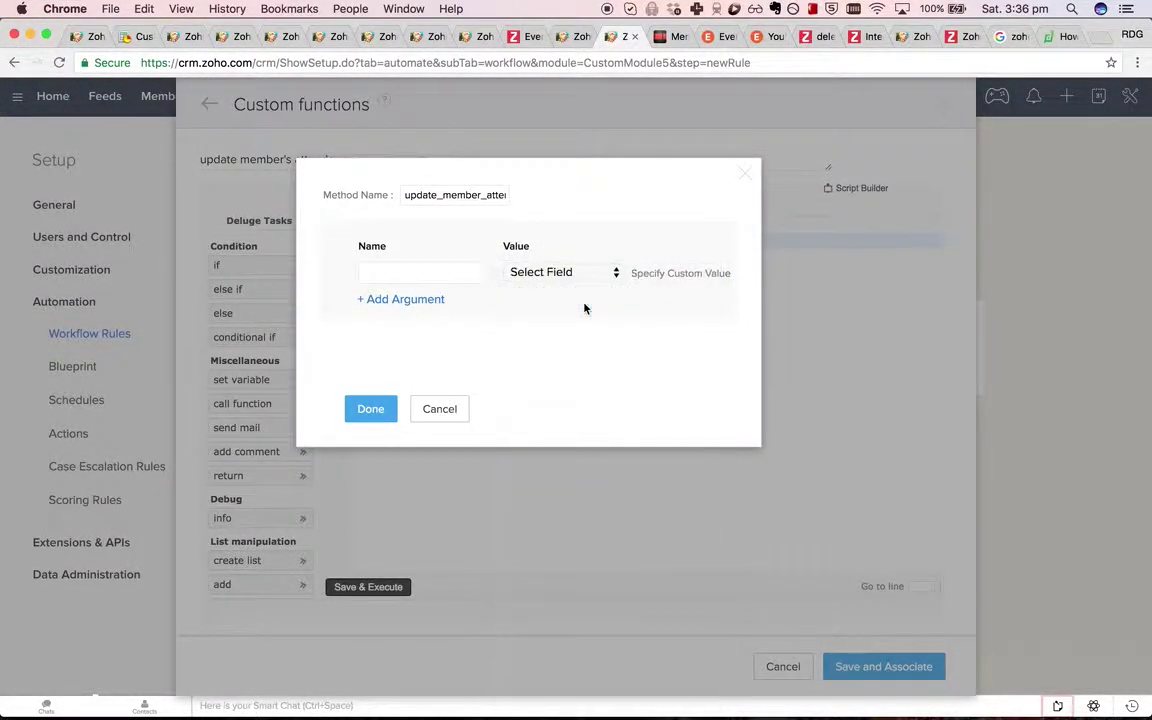
click(407, 280)
click(560, 272)
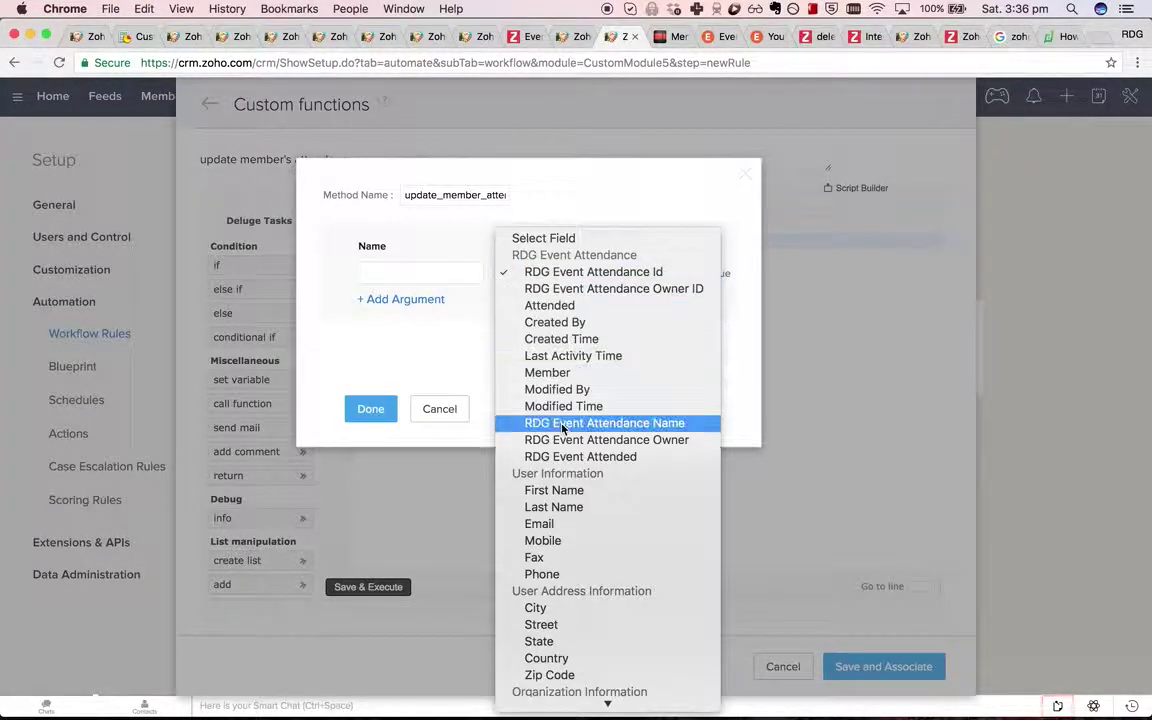
scroll(562, 428, down, 5)
scroll(560, 428, down, 3)
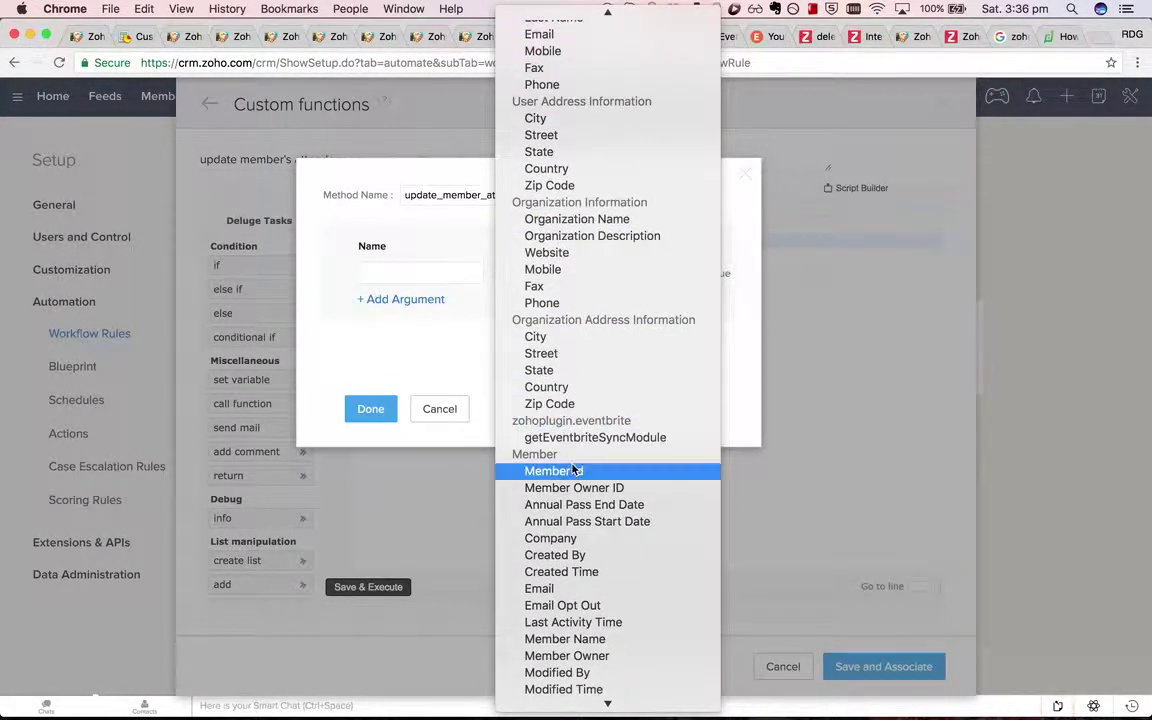
click(553, 470)
text(member_id)
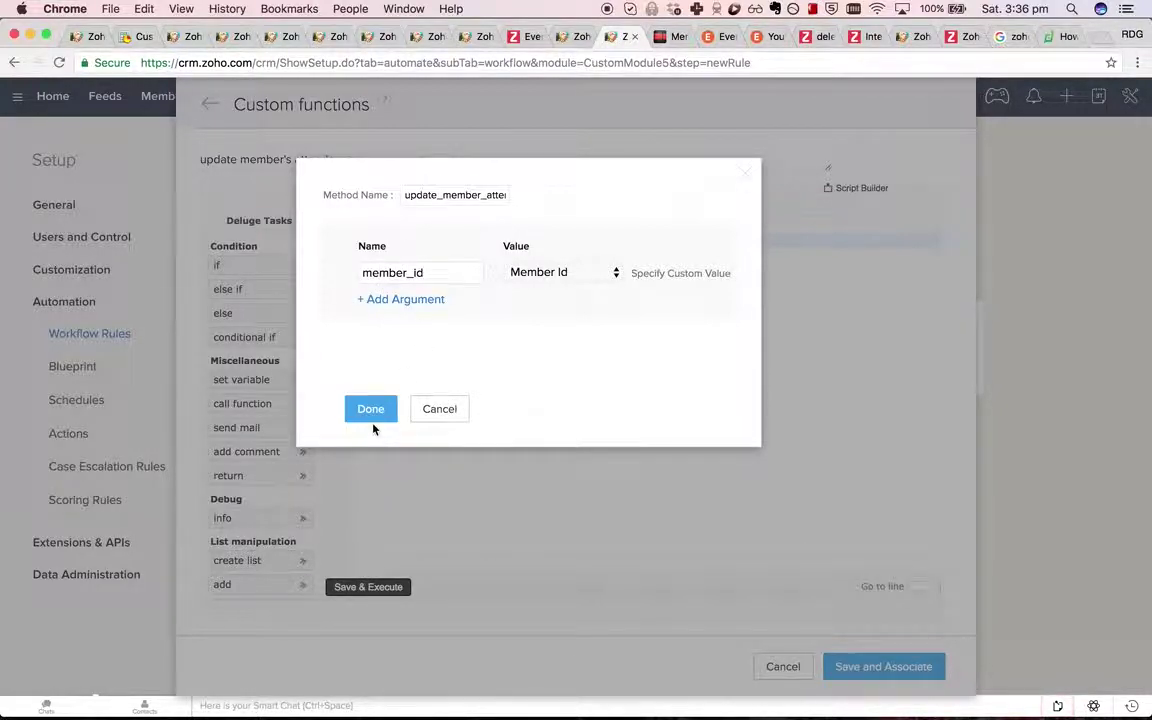
click(375, 416)
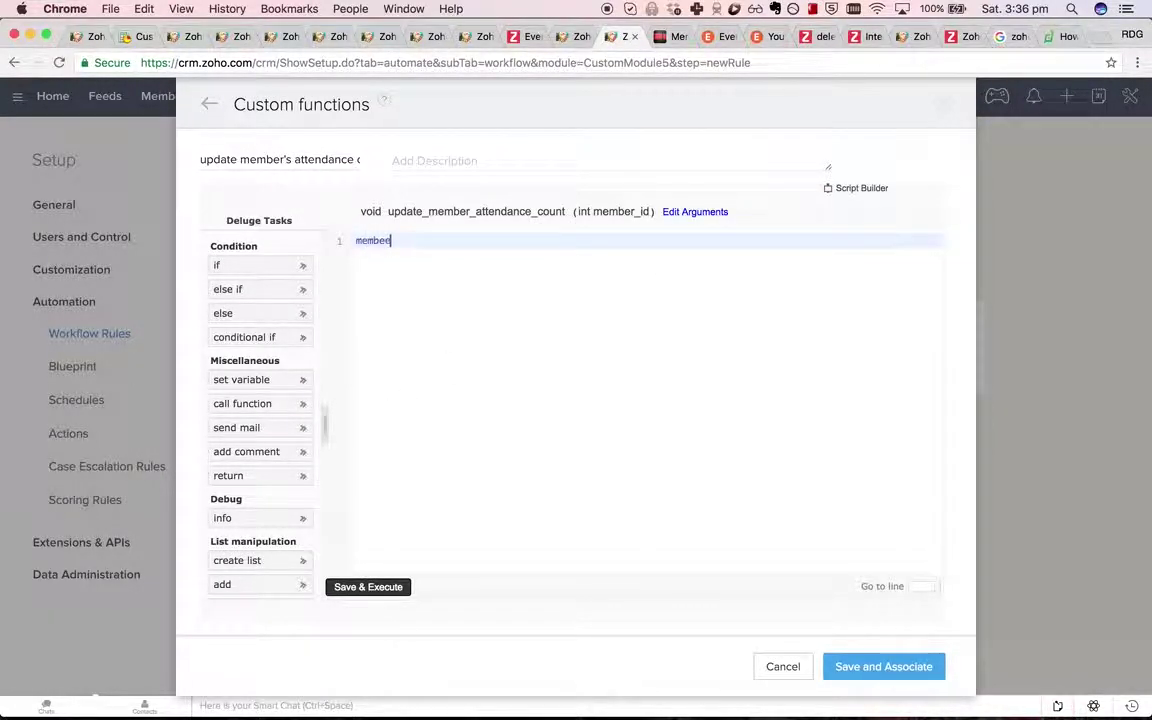
Fetch member_record via zoho.crm.getRecordById("CustomModule1", input.member_id) and begin current_attendance_count.
text(member_record = zoho.crm.get)
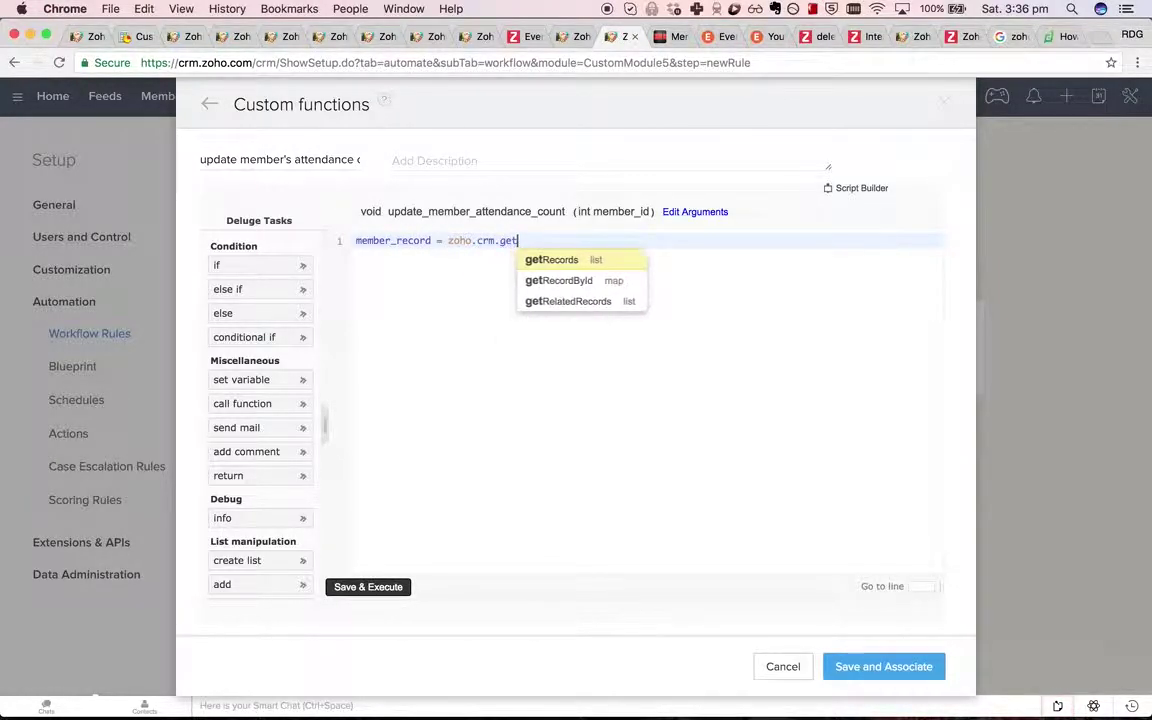
key(Down)
key(Return)
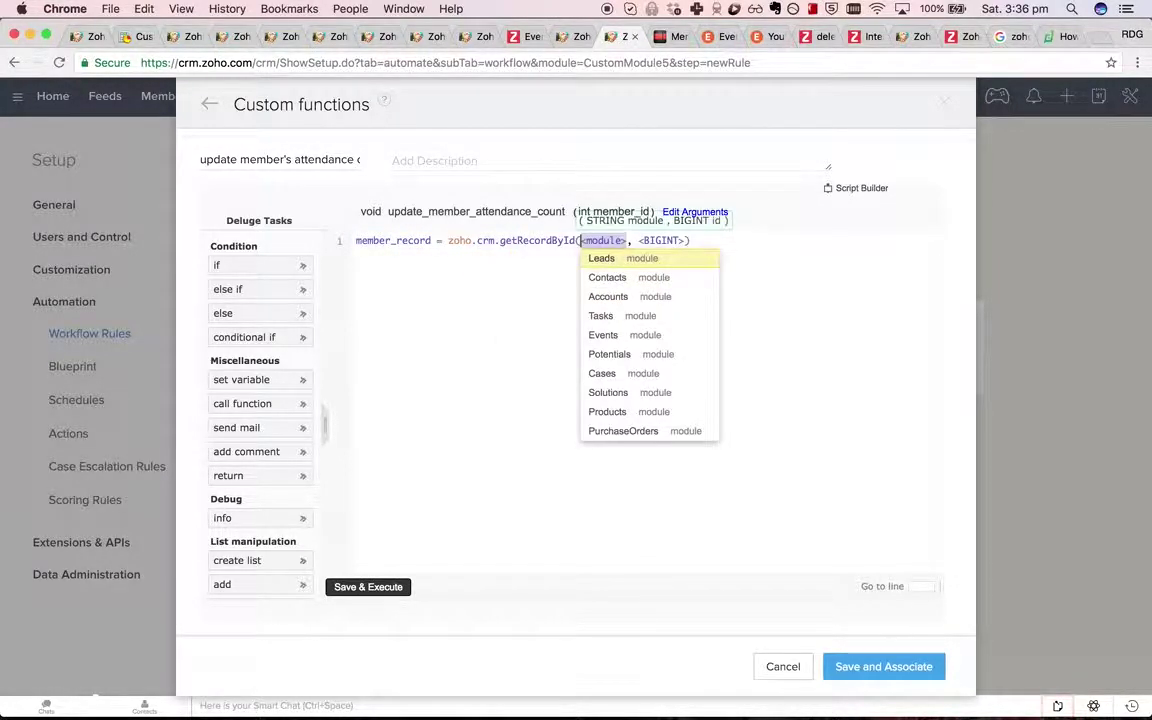
text(")
text(CustomModule1")
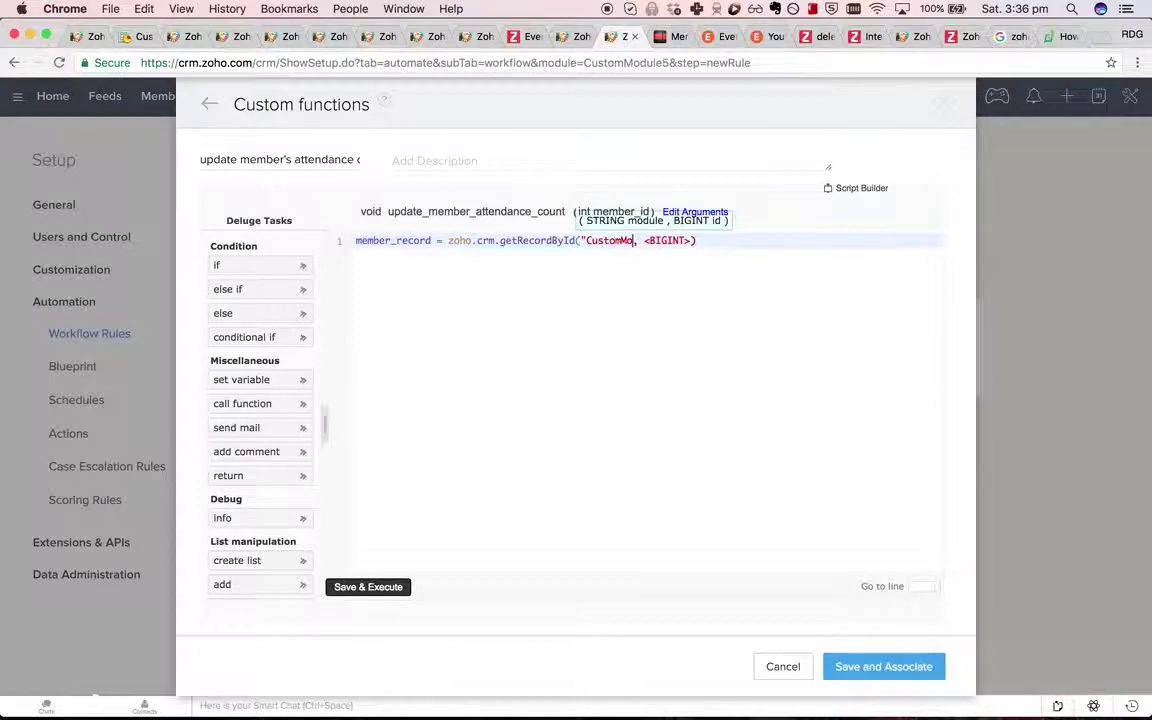
key(Tab)
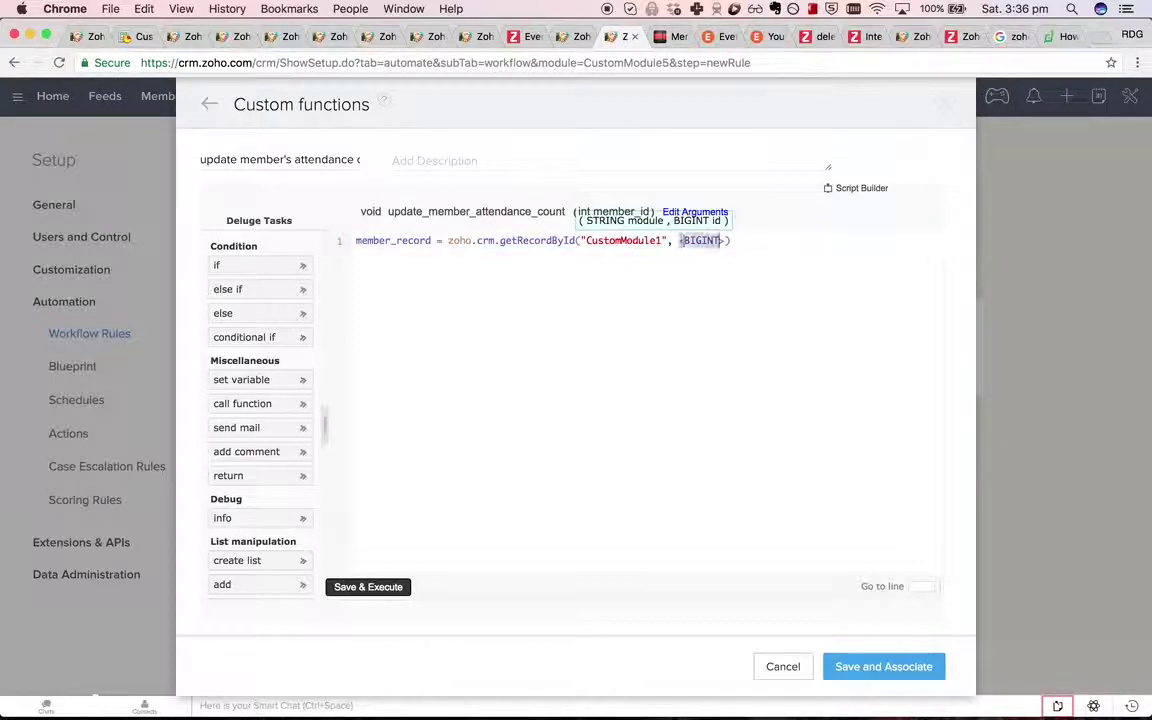
text(input.mem)
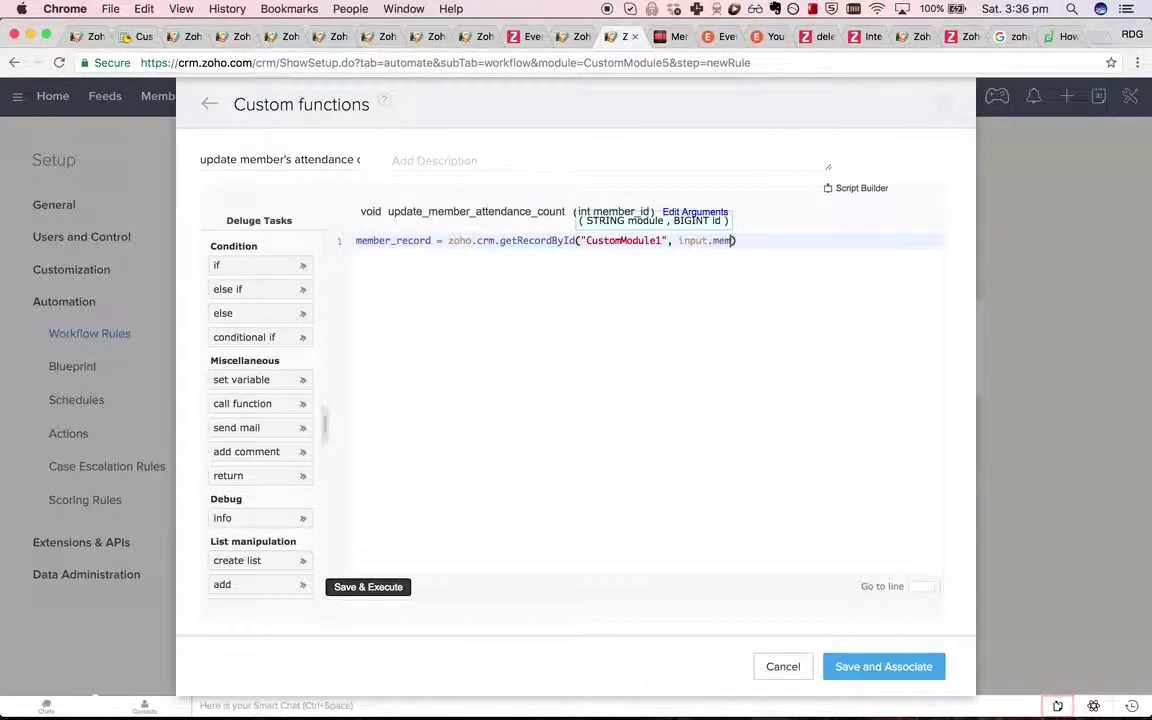
text(ber_id);)
key(Return)
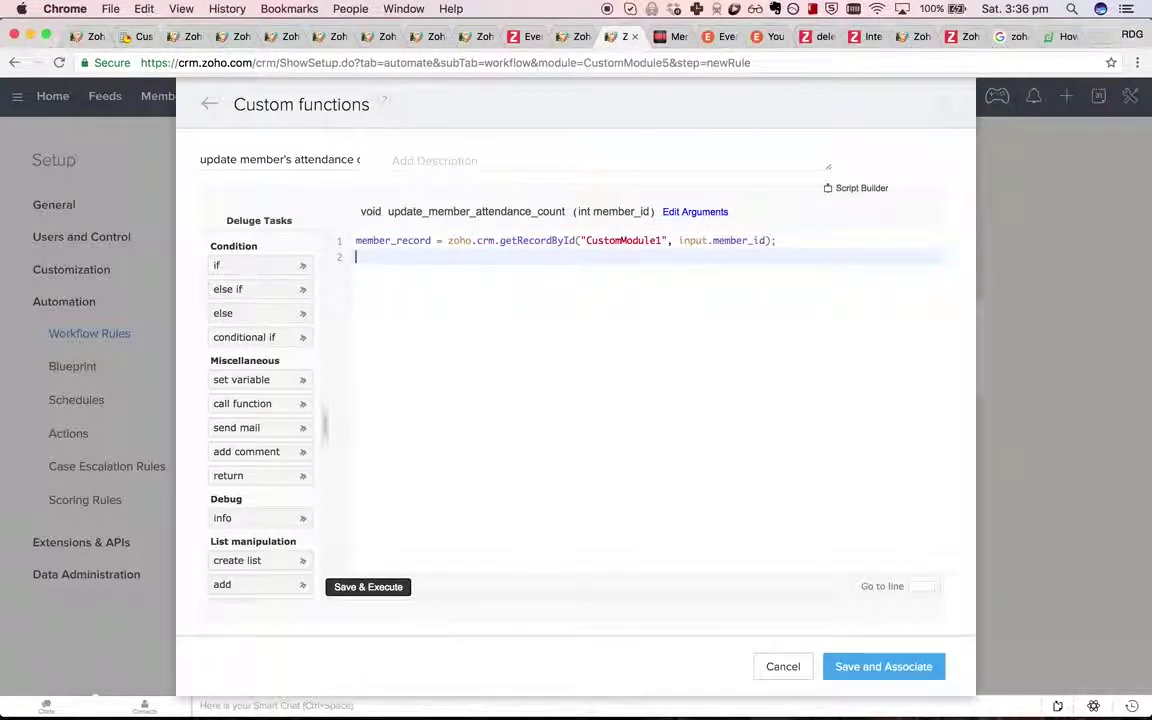
text(member_record)
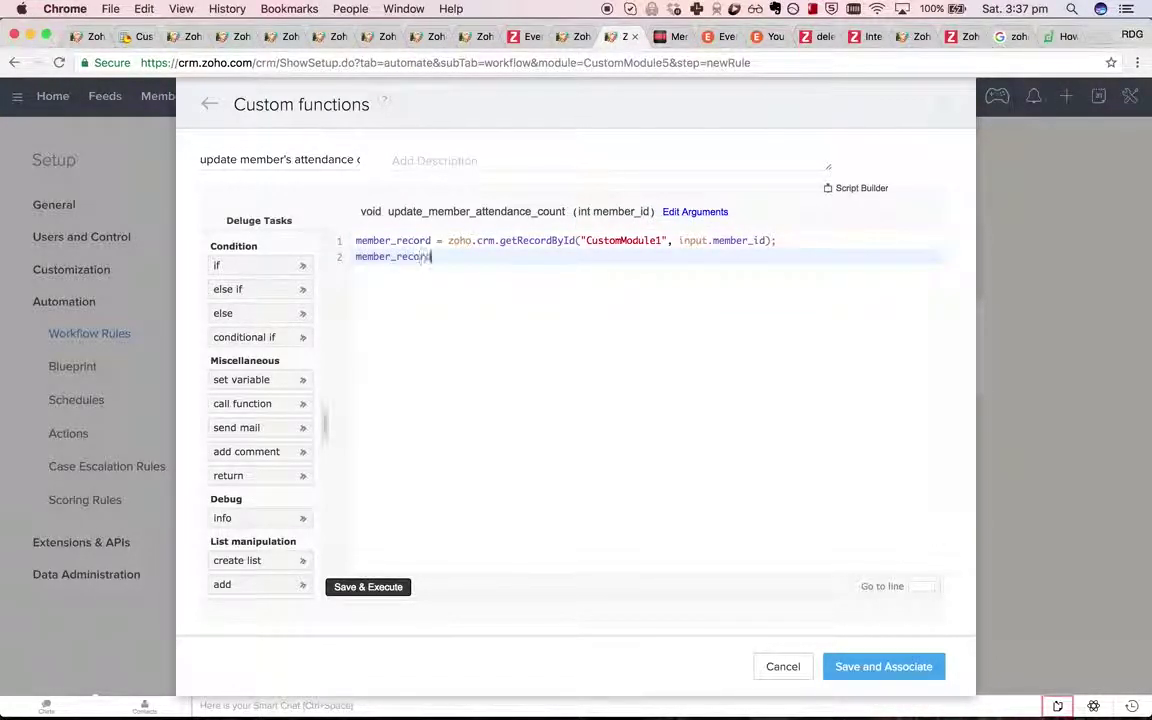
text(current_attendanc)
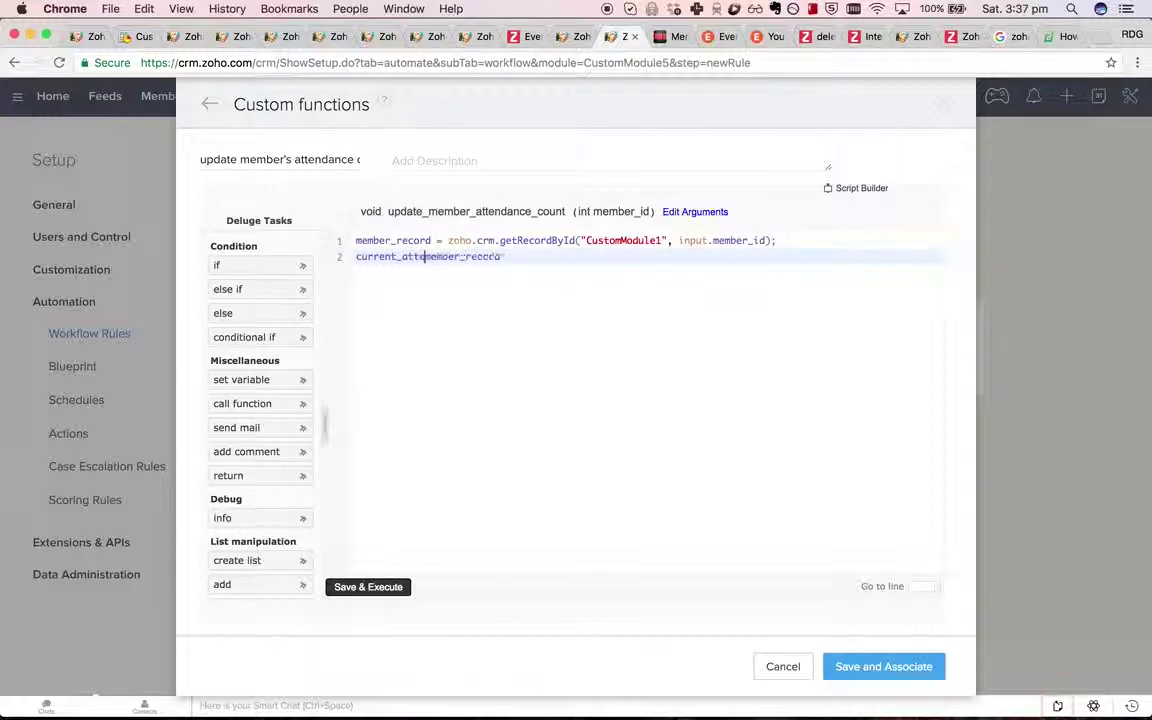
text(e_count = member_record.get(")
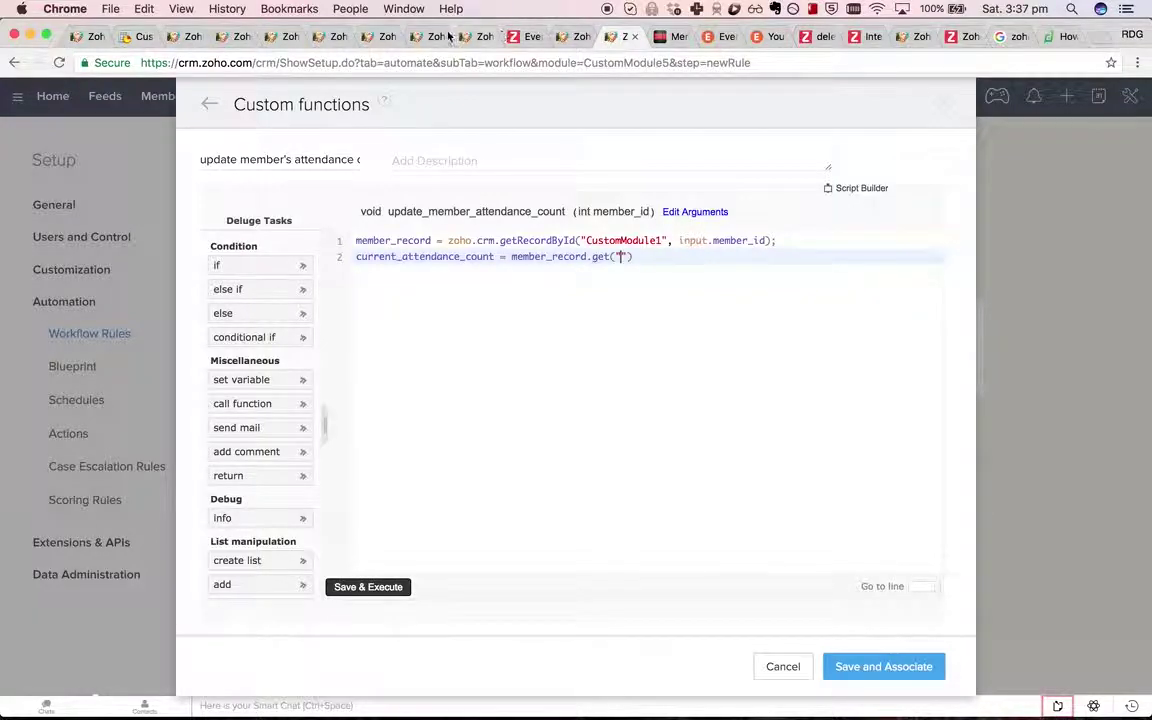
Open a member record from Attendees and copy its 'Number of events attended' label.
click(425, 36)
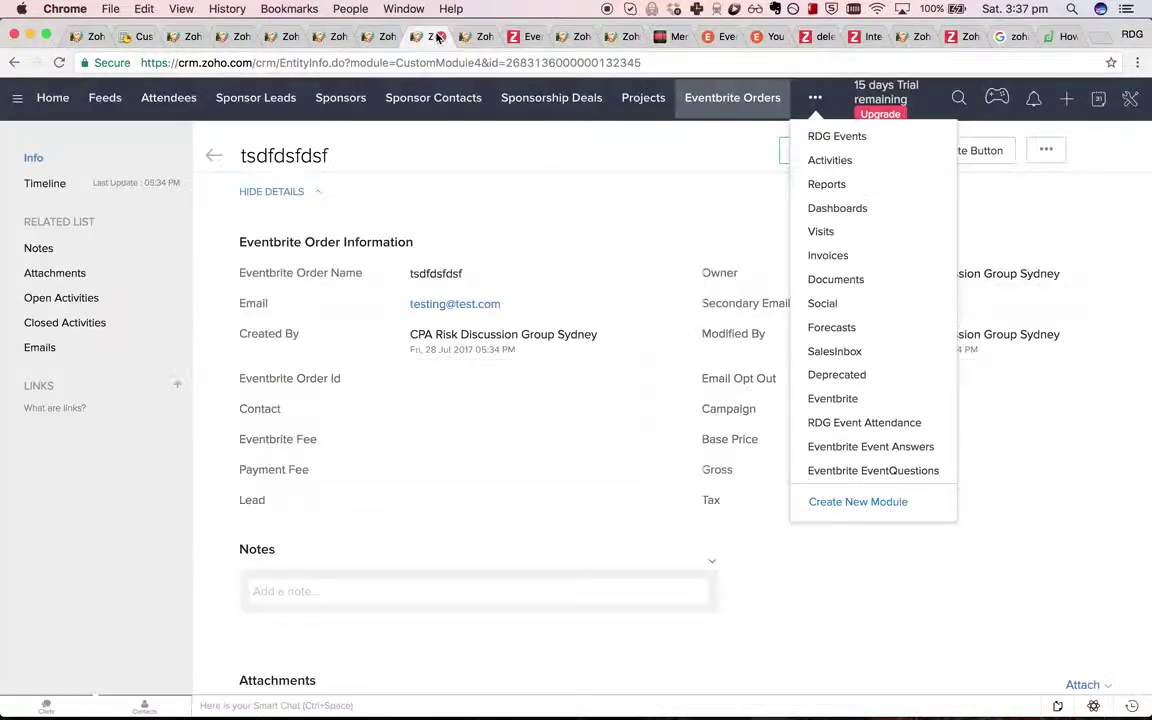
click(436, 184)
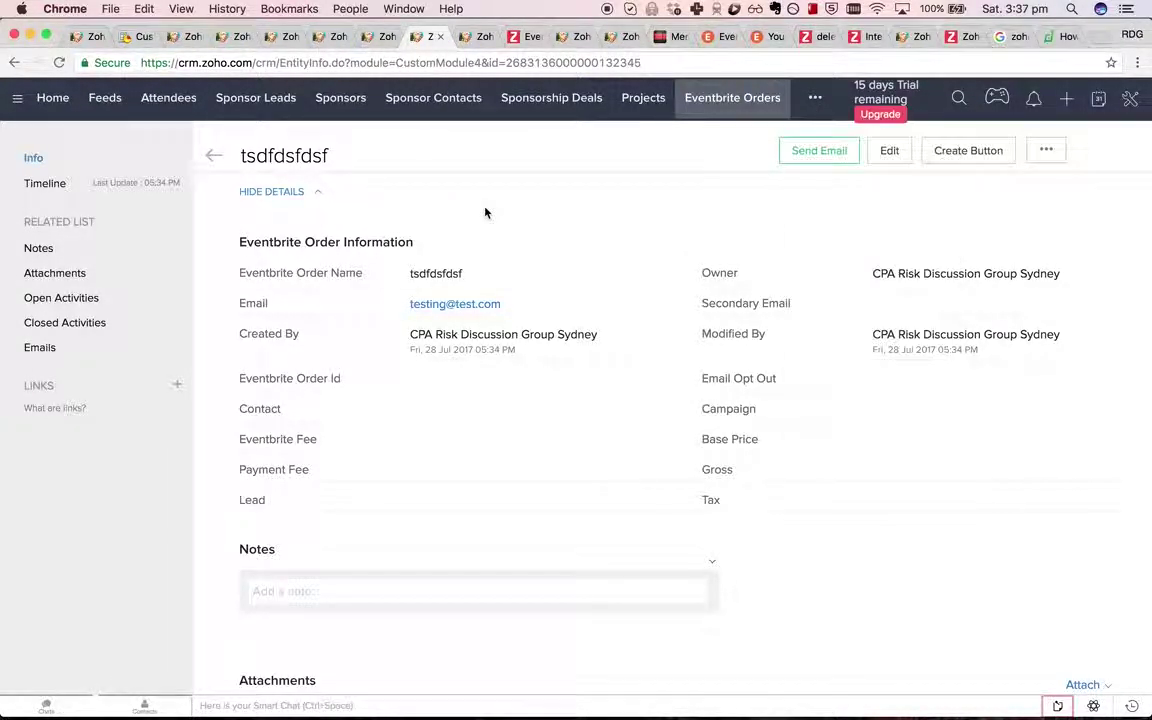
click(147, 100)
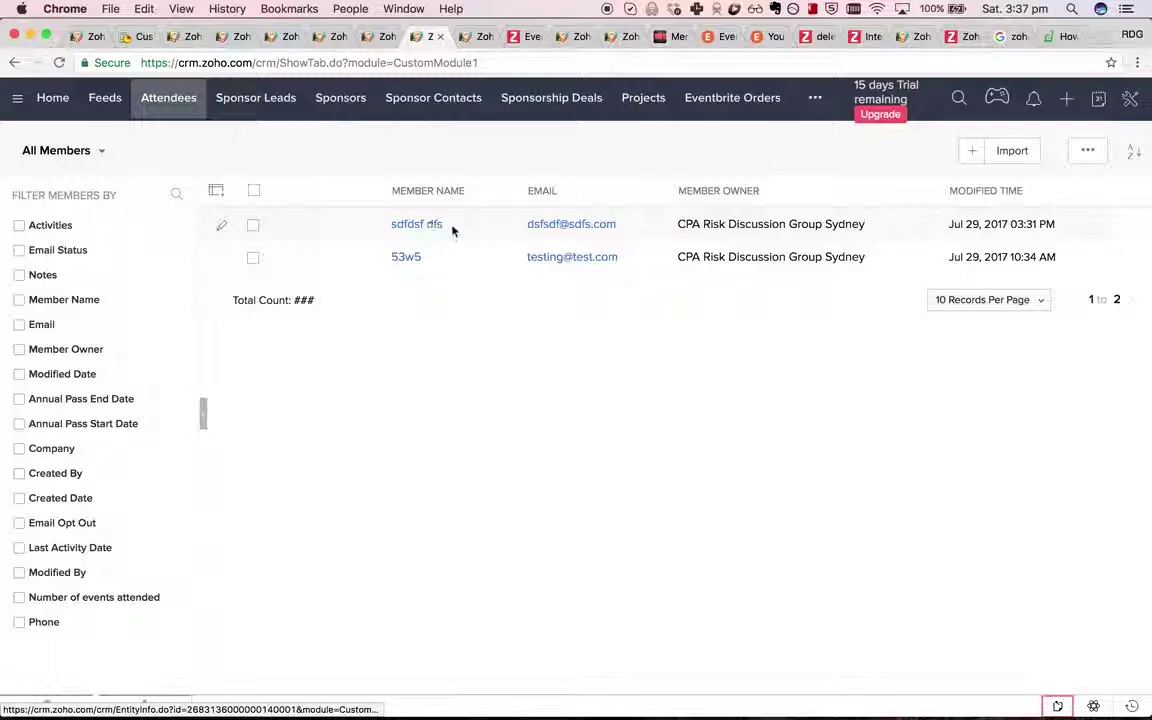
click(417, 225)
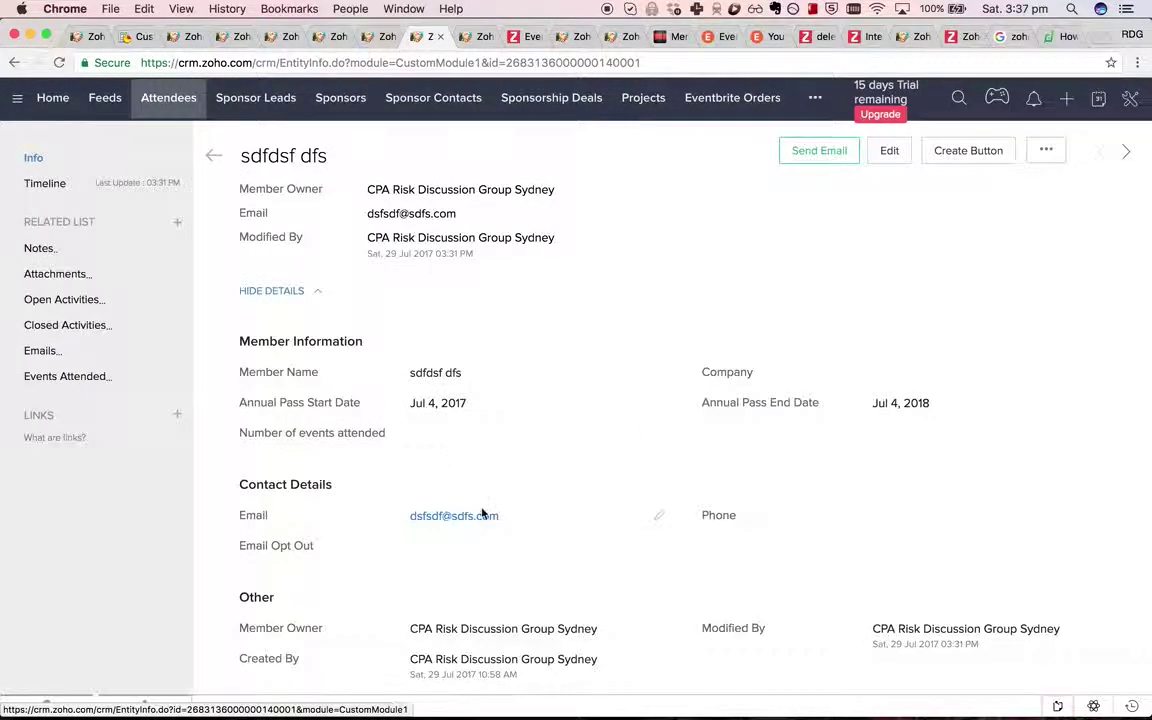
drag(384, 432, 240, 432)
key(super+c)
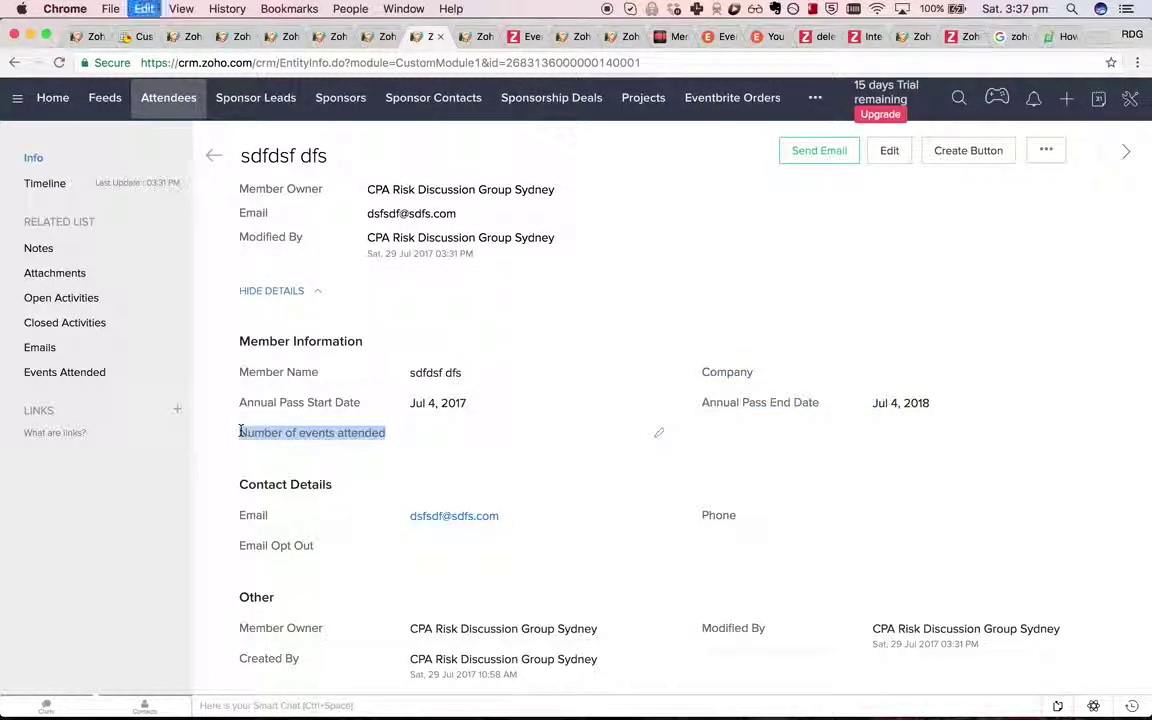
click(480, 37)
click(558, 40)
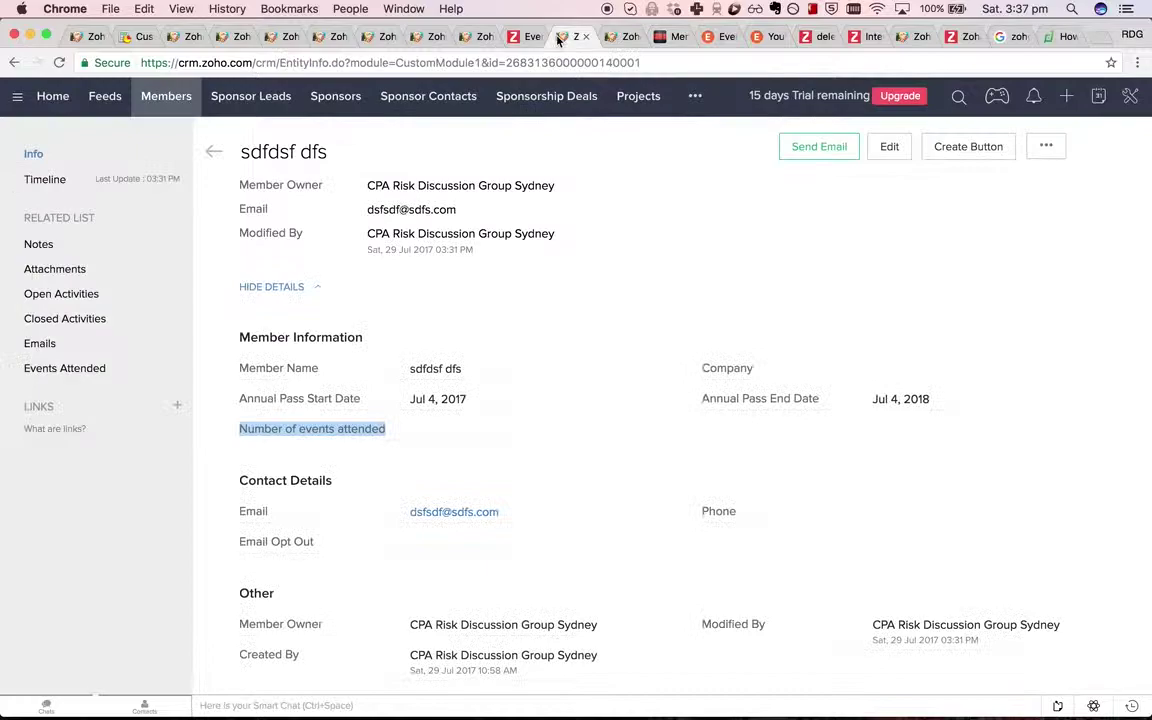
Finish line 2 so get() reads the "Number of events attended" field.
key(ctrl+Tab)
key(super+v)
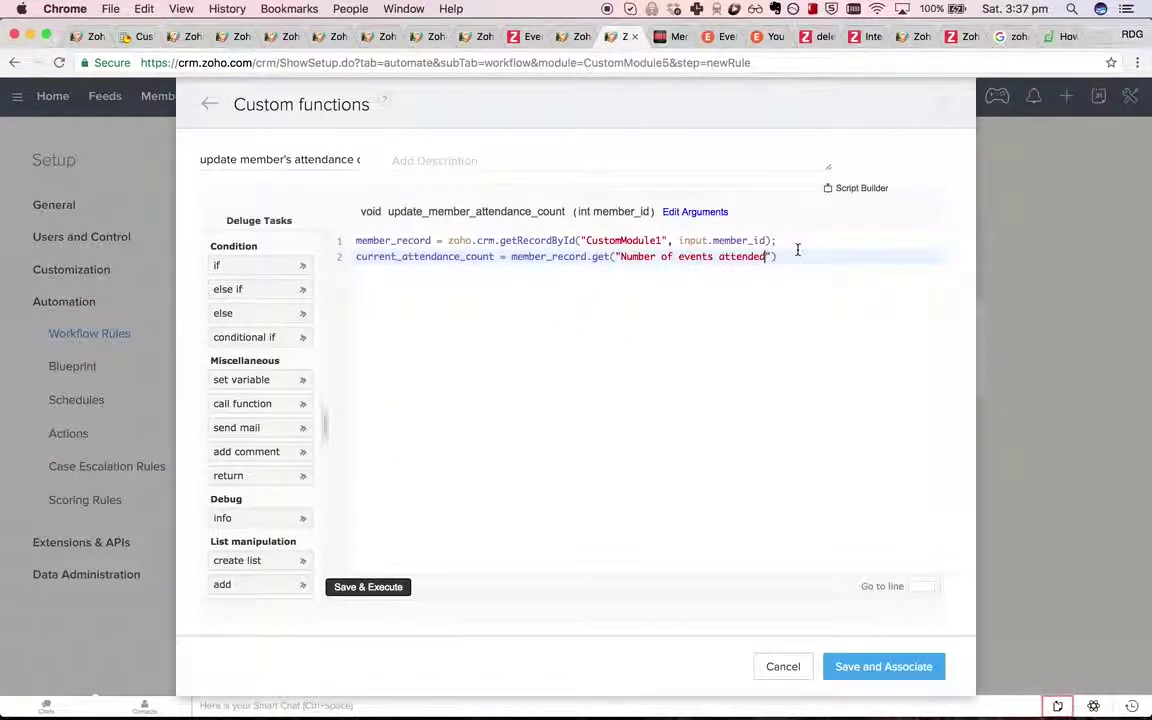
key(Right)
text(;)
key(Return)
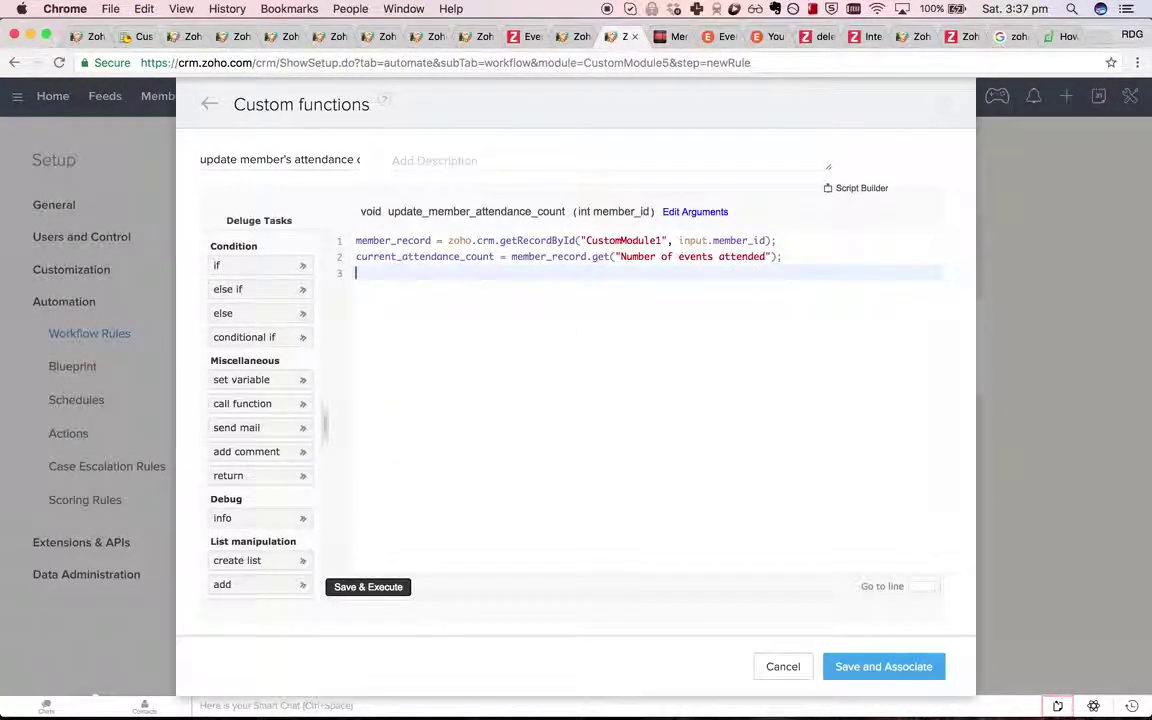
Add line 3: new_attendance_count = current_attendance_count.toLong();.
text(current_attendance_count =)
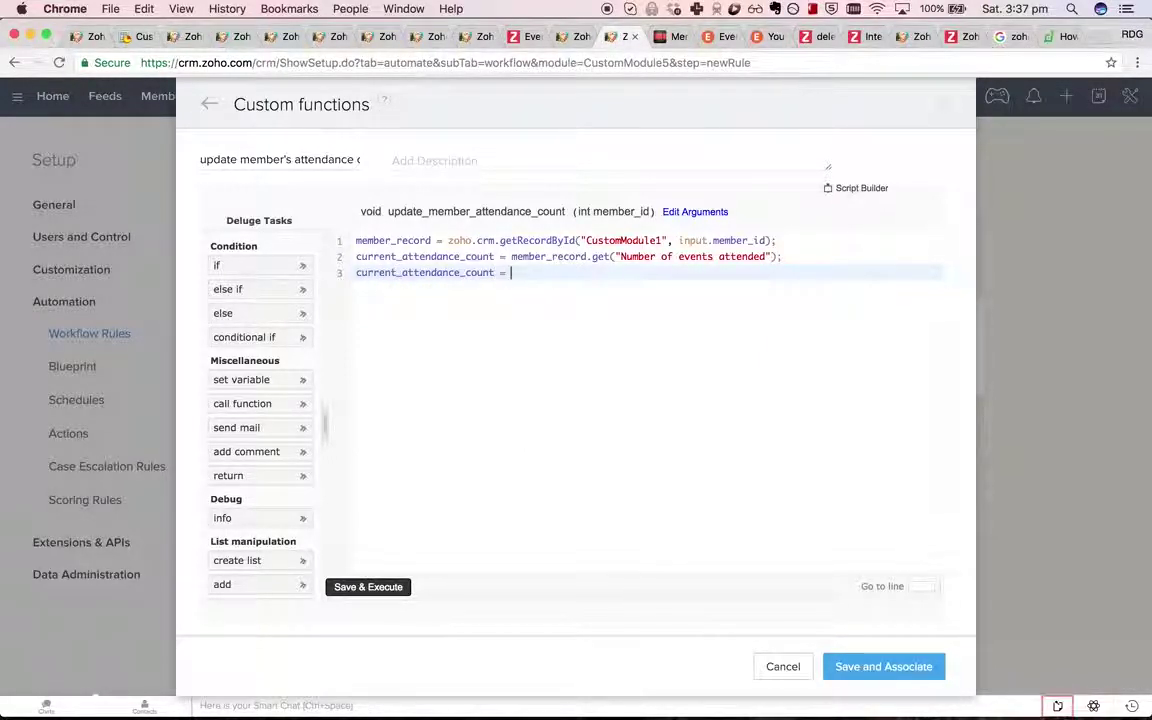
key(super+BackSpace)
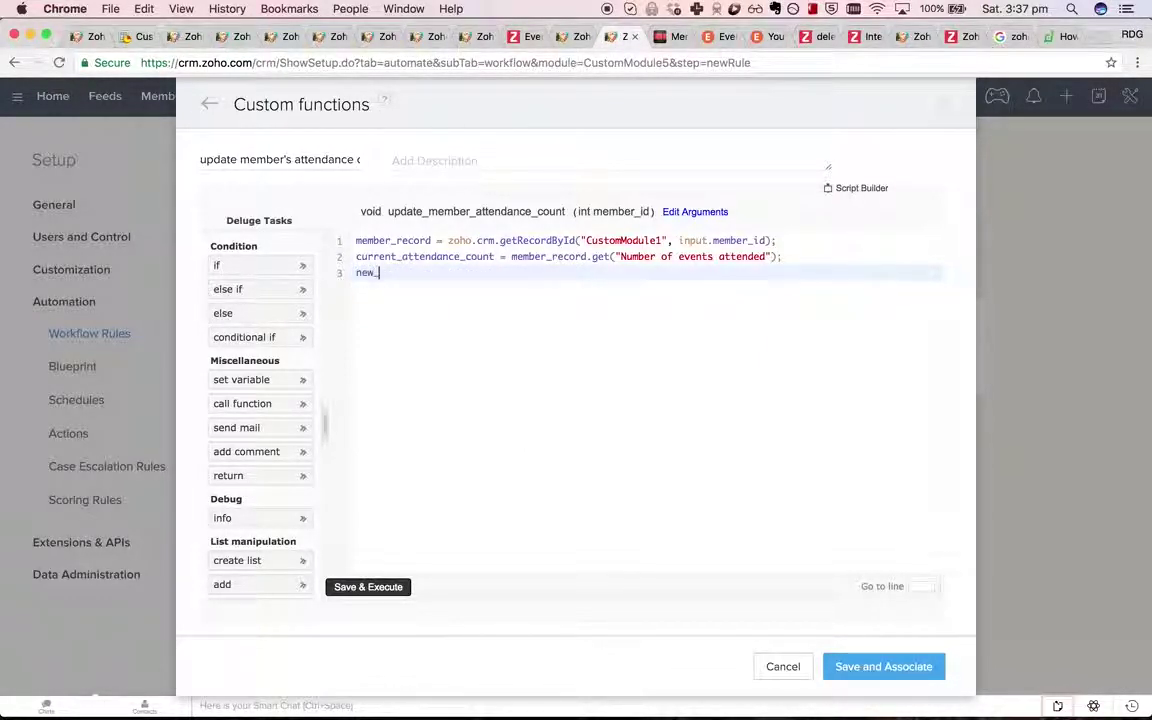
text(new_attendance_c)
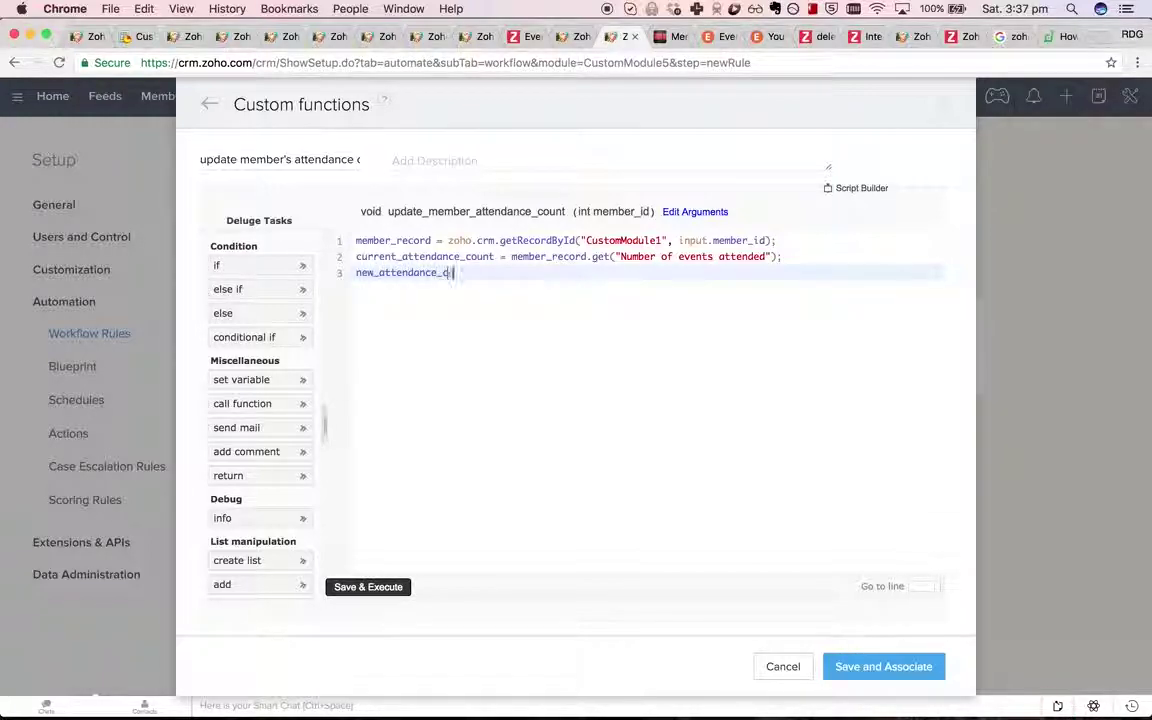
text(ount = current_attendance_count)
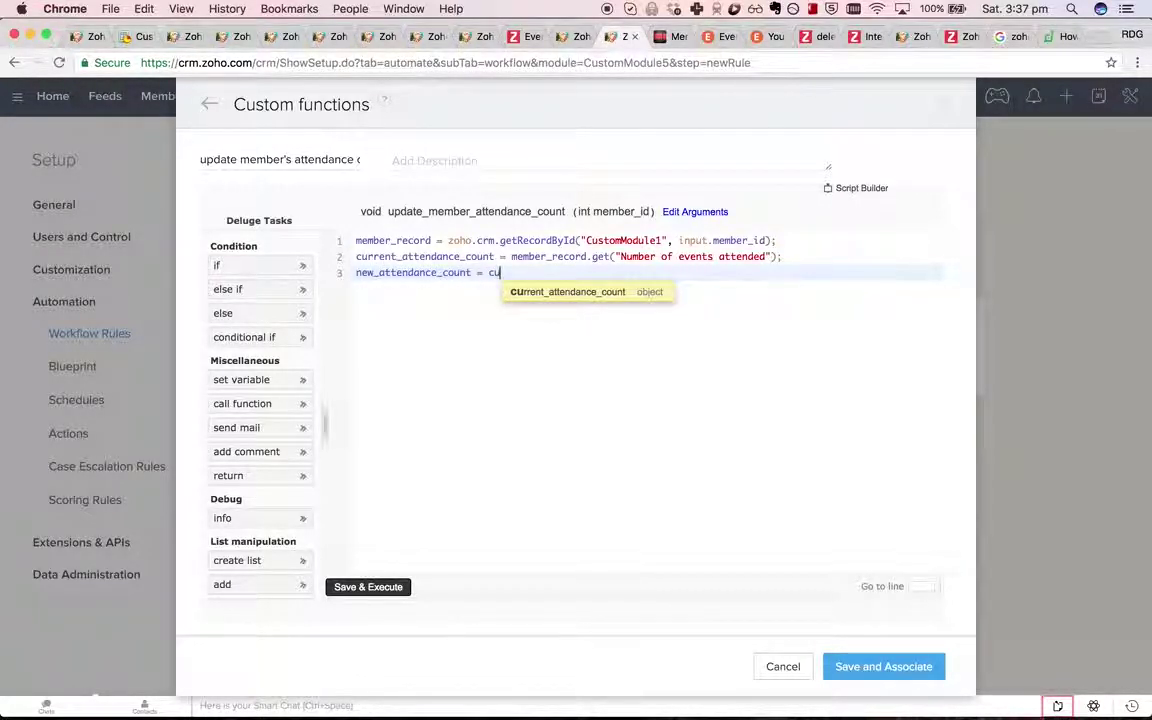
key(Return)
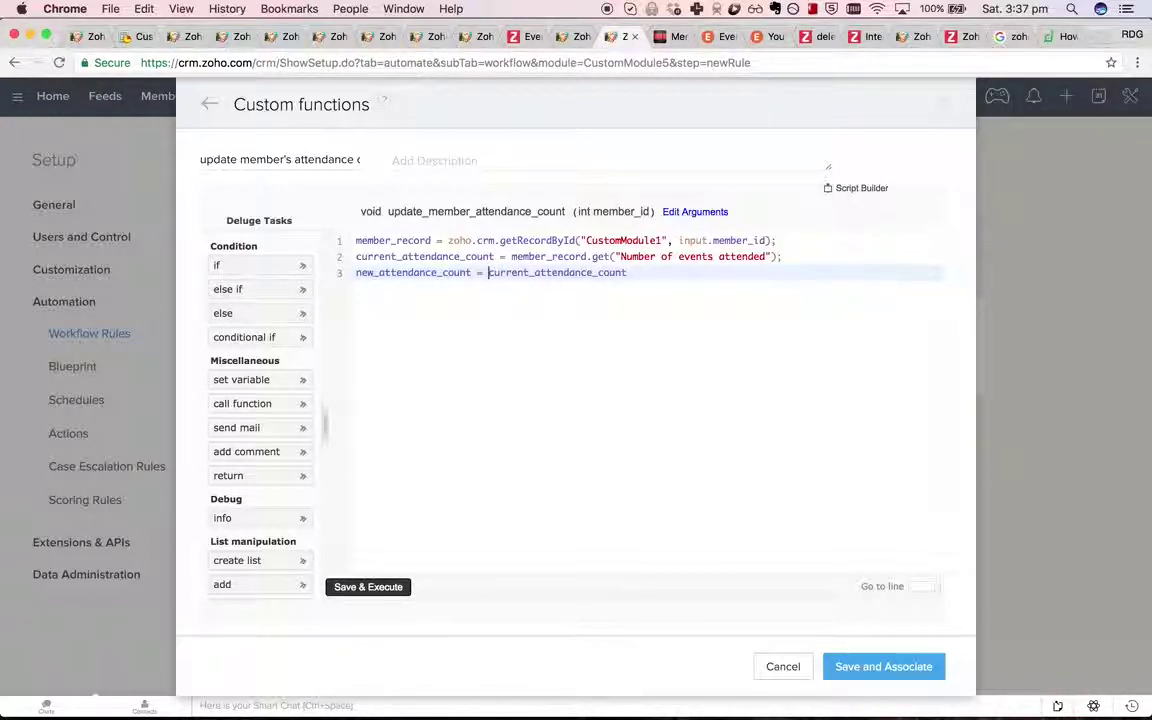
text(.toLong)
key(Return)
text(;)
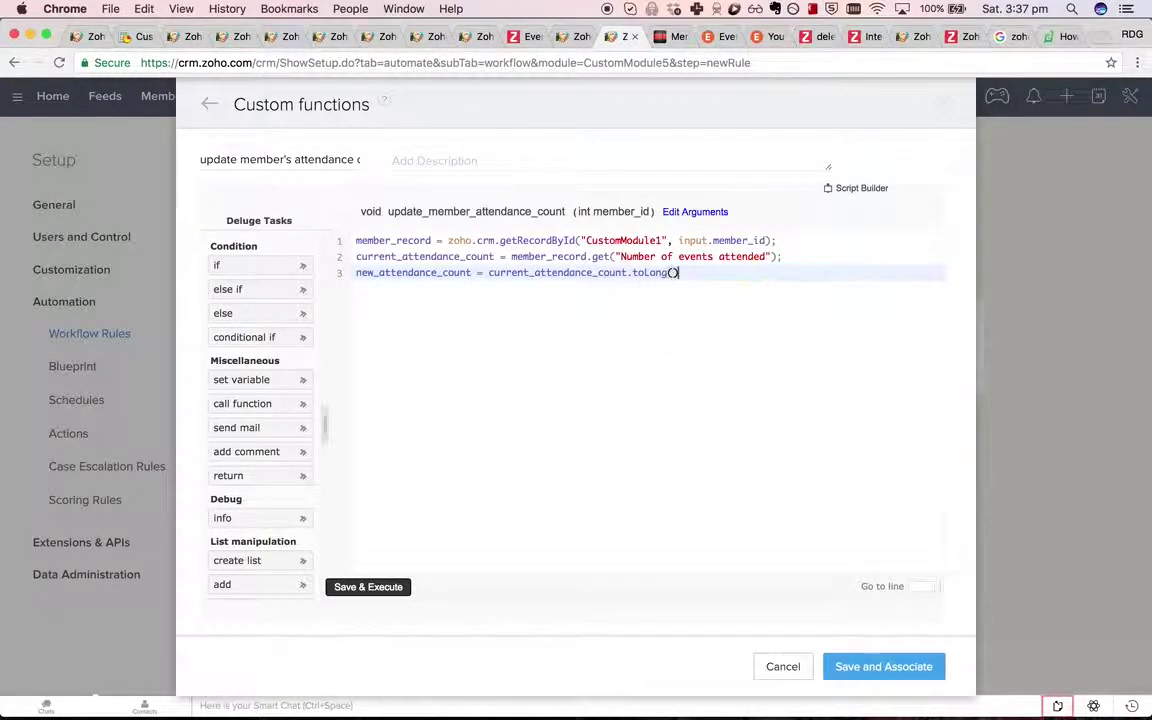
key(Return)
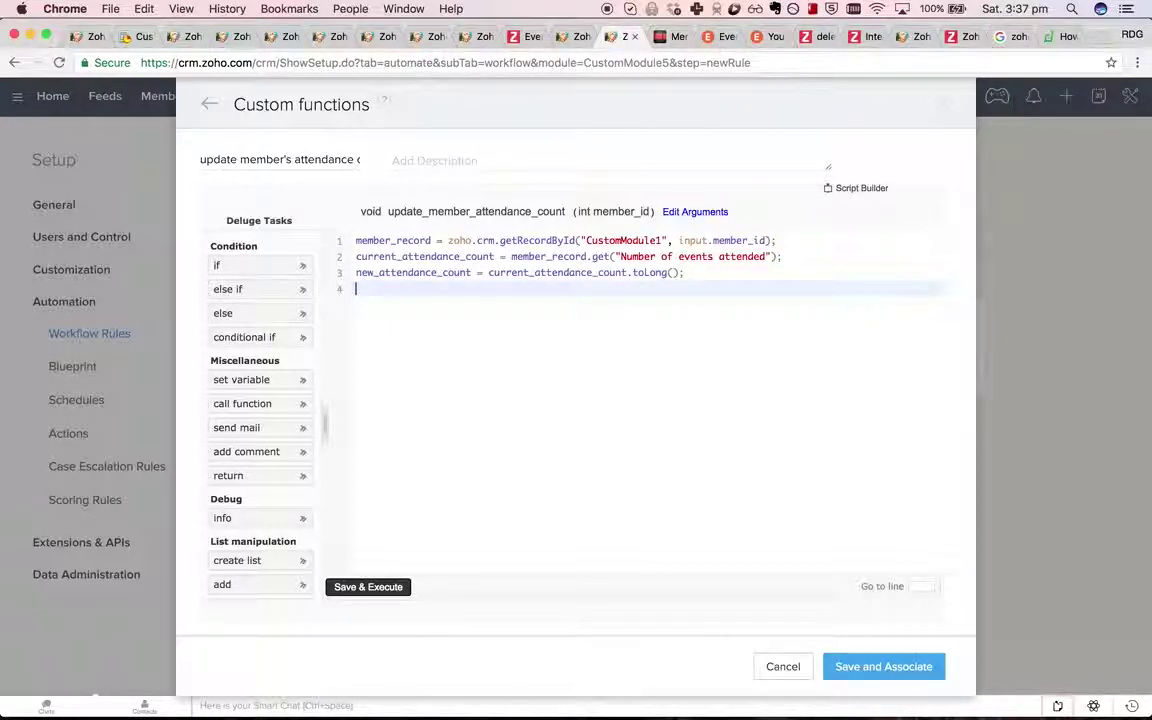
Wrap line 2's get() in ifnull(..., 0) so a missing count becomes 0.
click(689, 272)
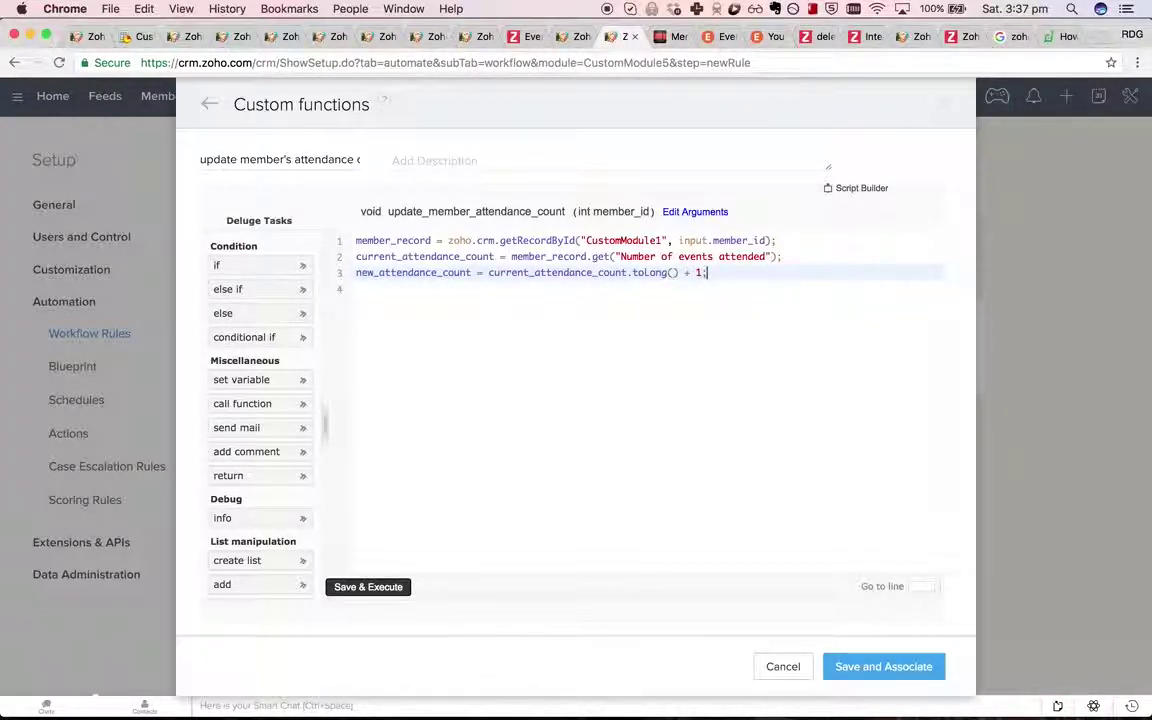
key(Return)
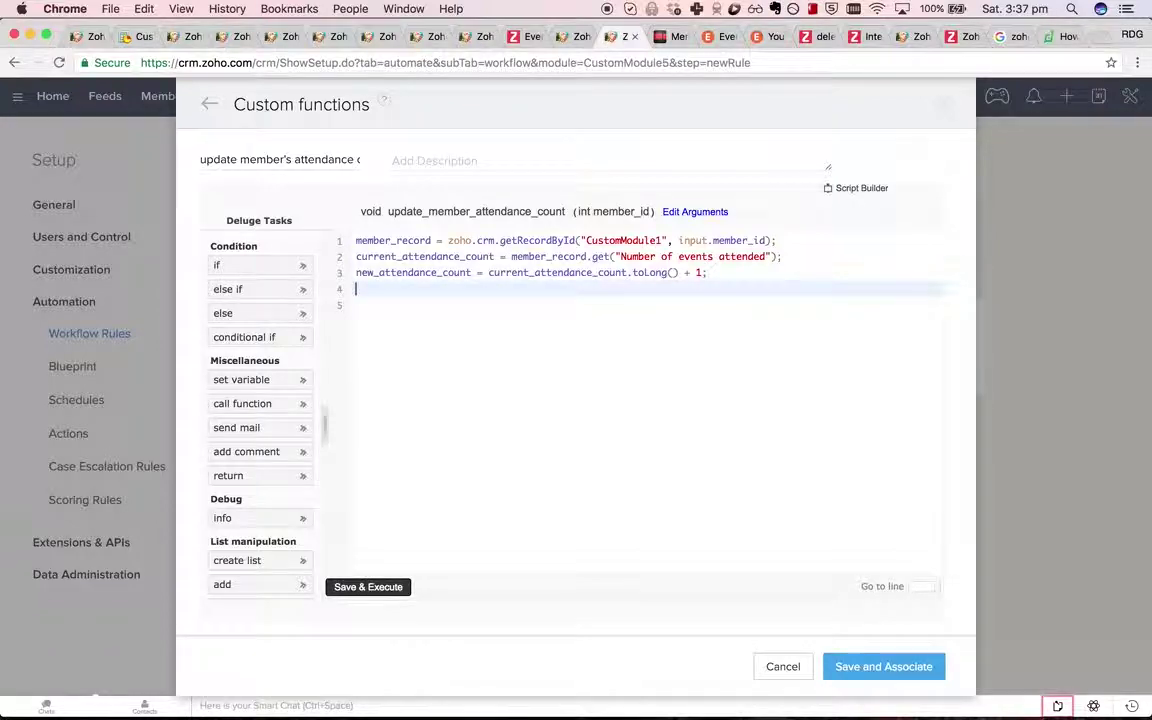
click(705, 272)
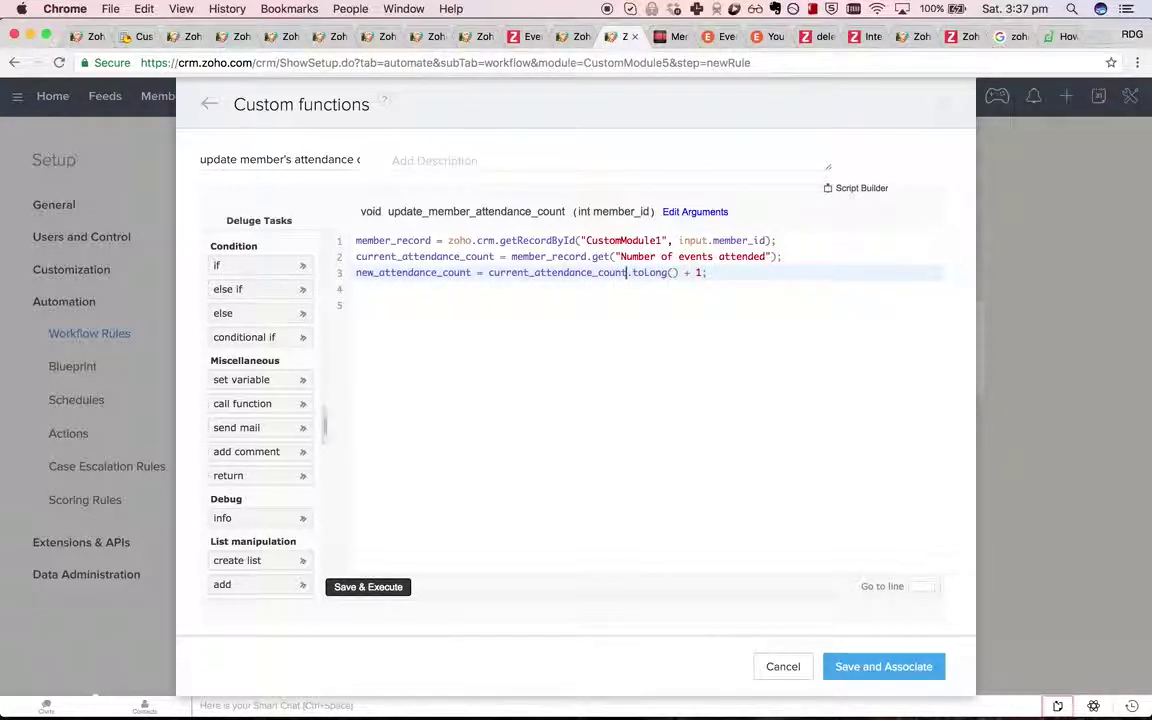
click(588, 256)
text(ifN)
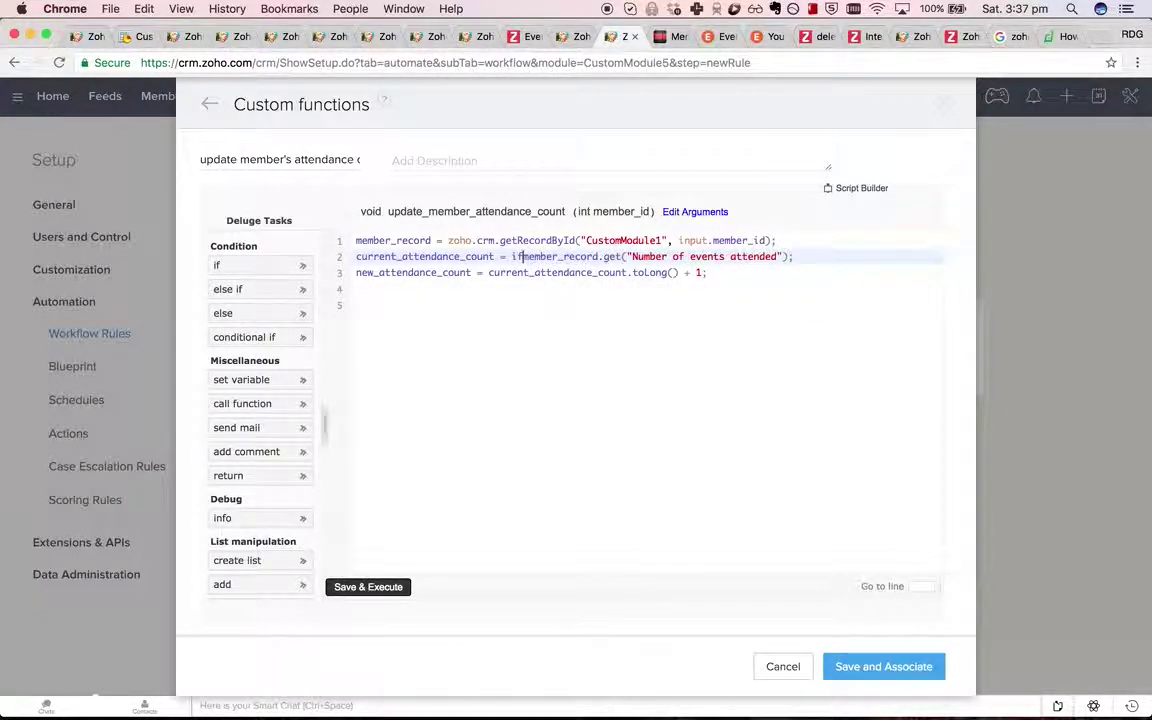
key(Return)
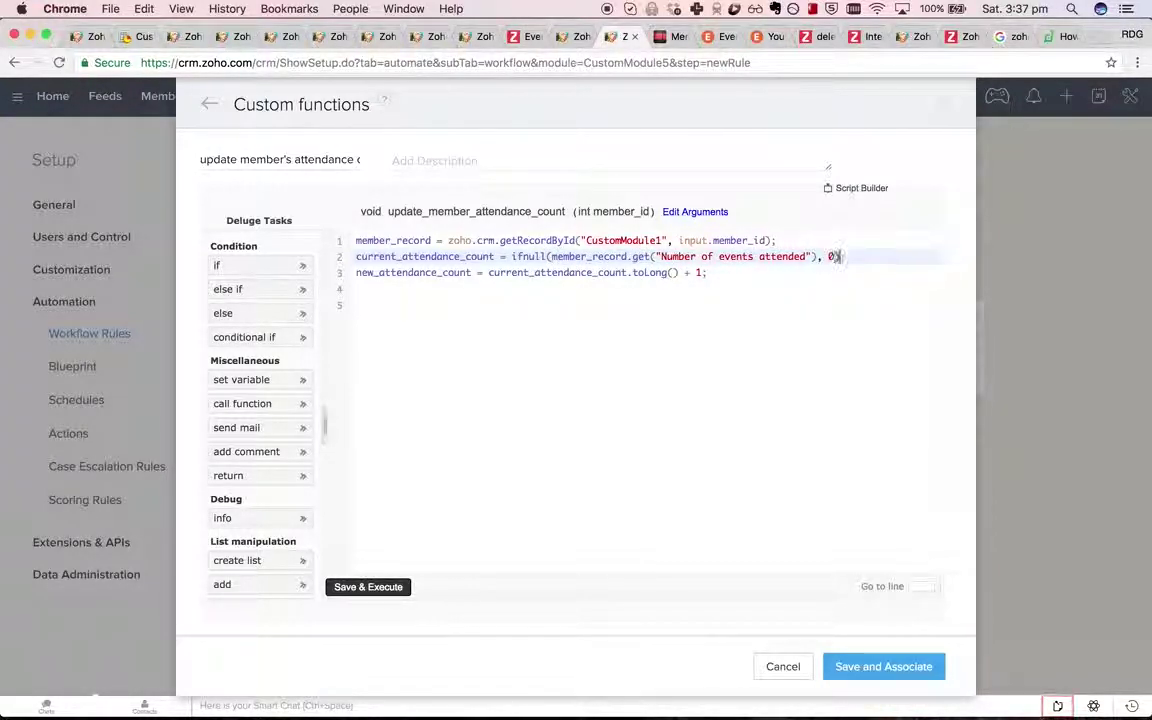
text();)
Add member_record.put("Number of events attended", new_attendance_count); on line 4.
key(Down)
key(Down)
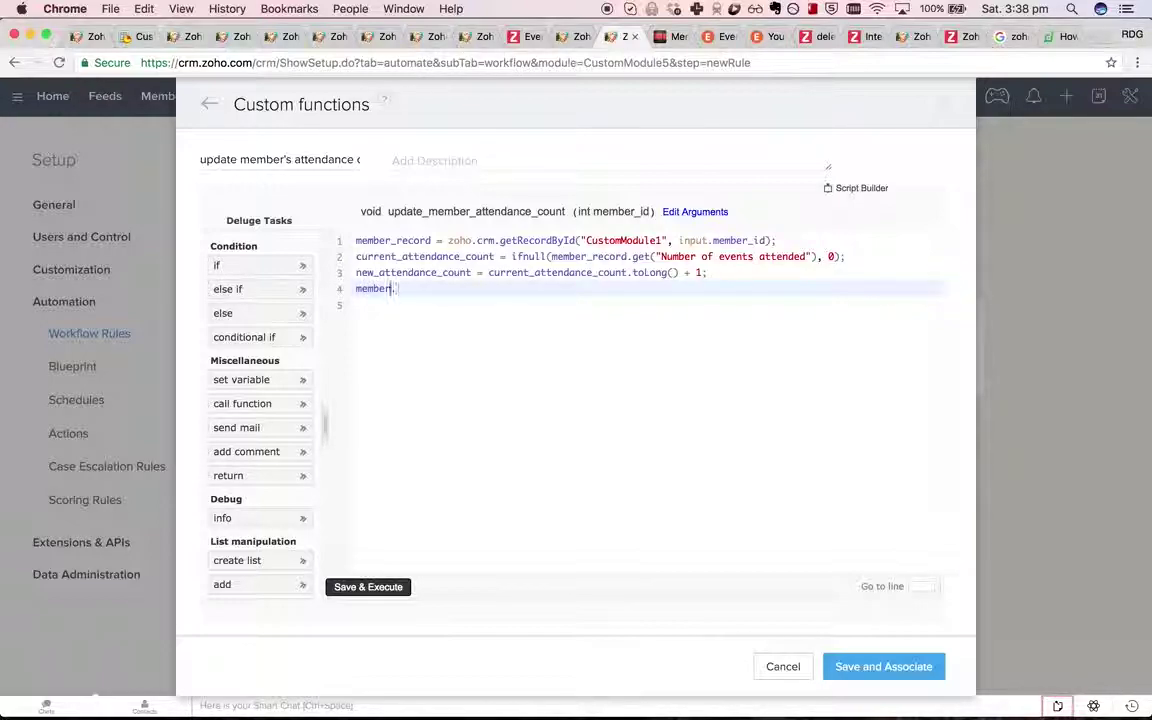
text(.put()
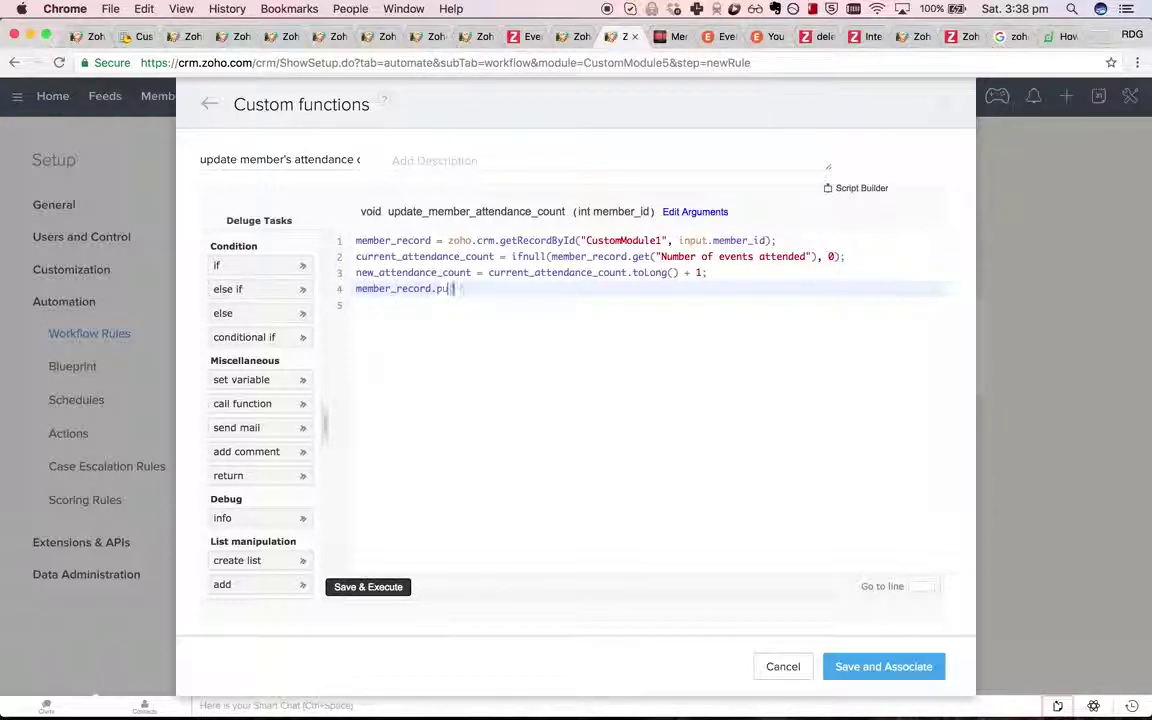
text(")
key(super+shift+v)
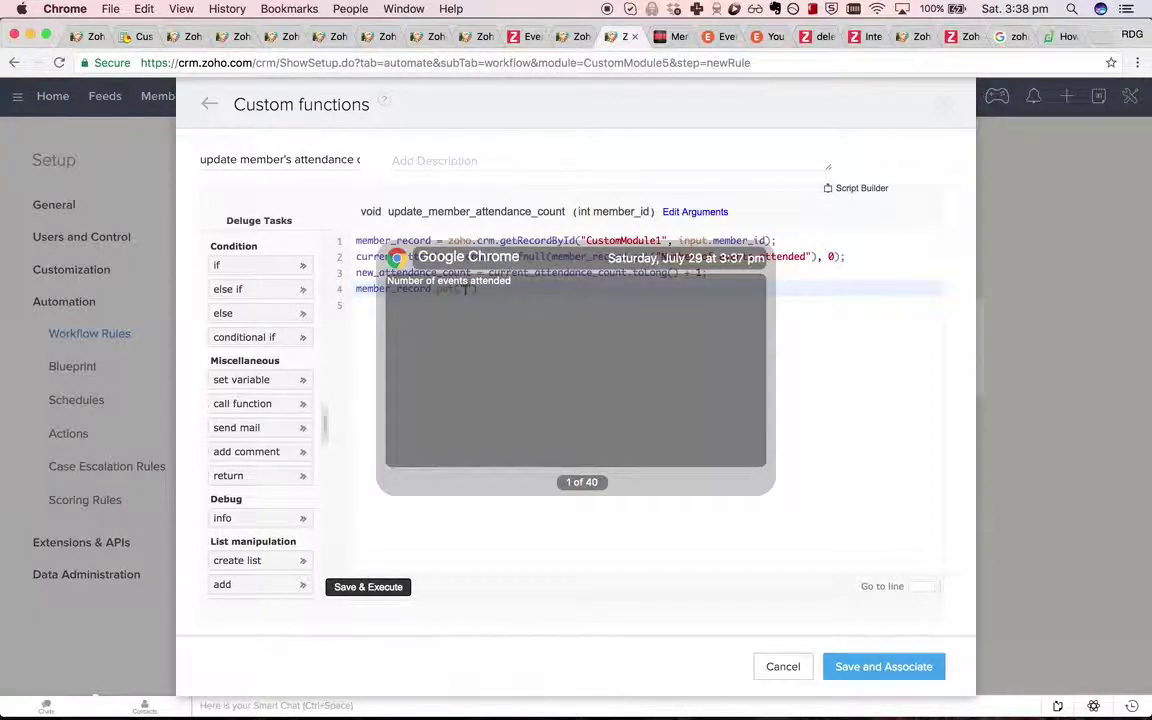
key(Return)
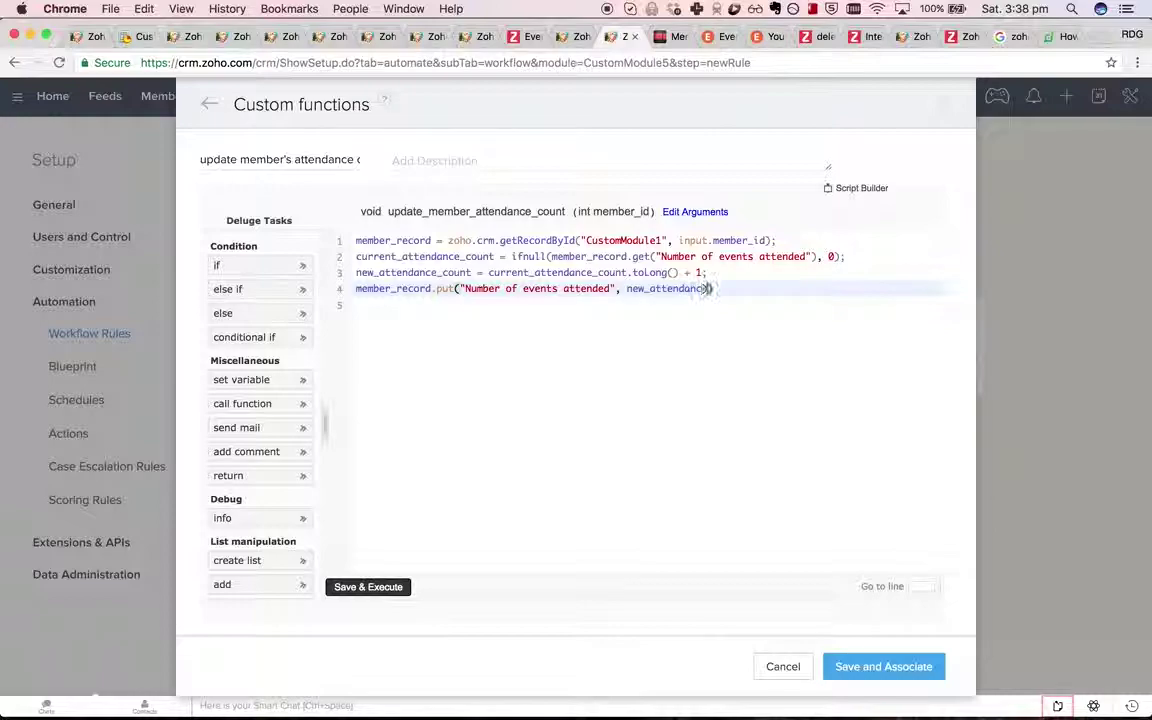
text(;)
key(Return)
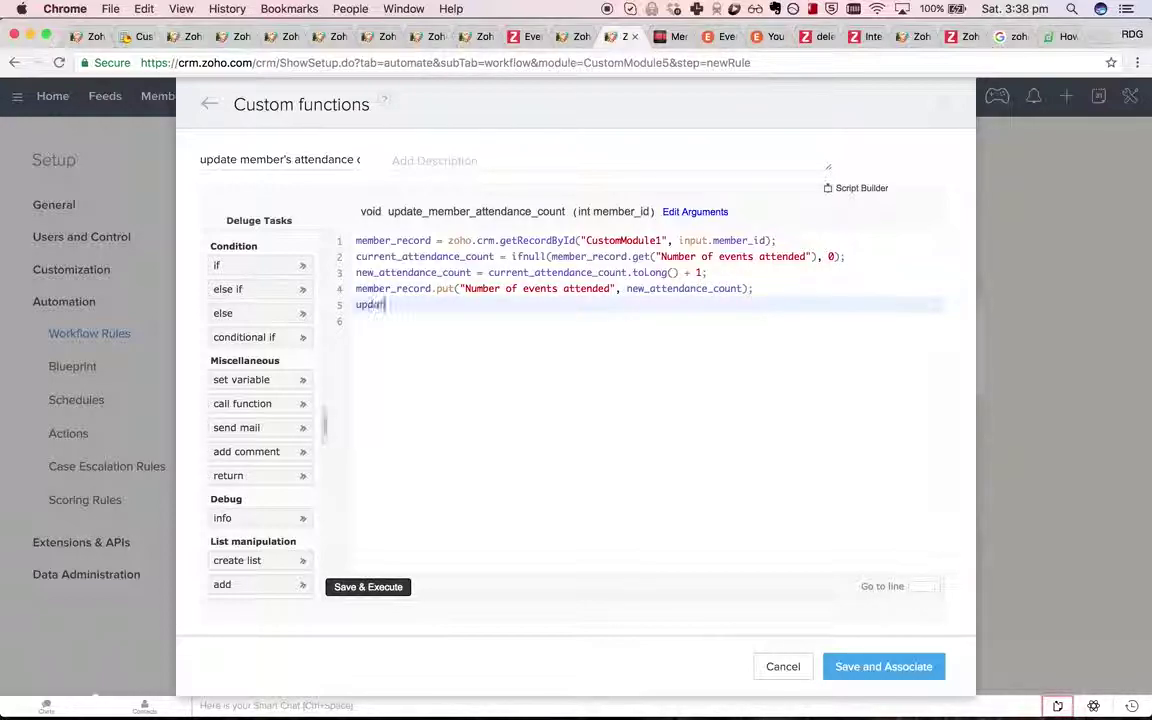
Add update_resp = zoho.crm.updateRecord("CustomModule1", input.member_id.toString(), member_record);.
text(update_resp = zoho.crm.u)
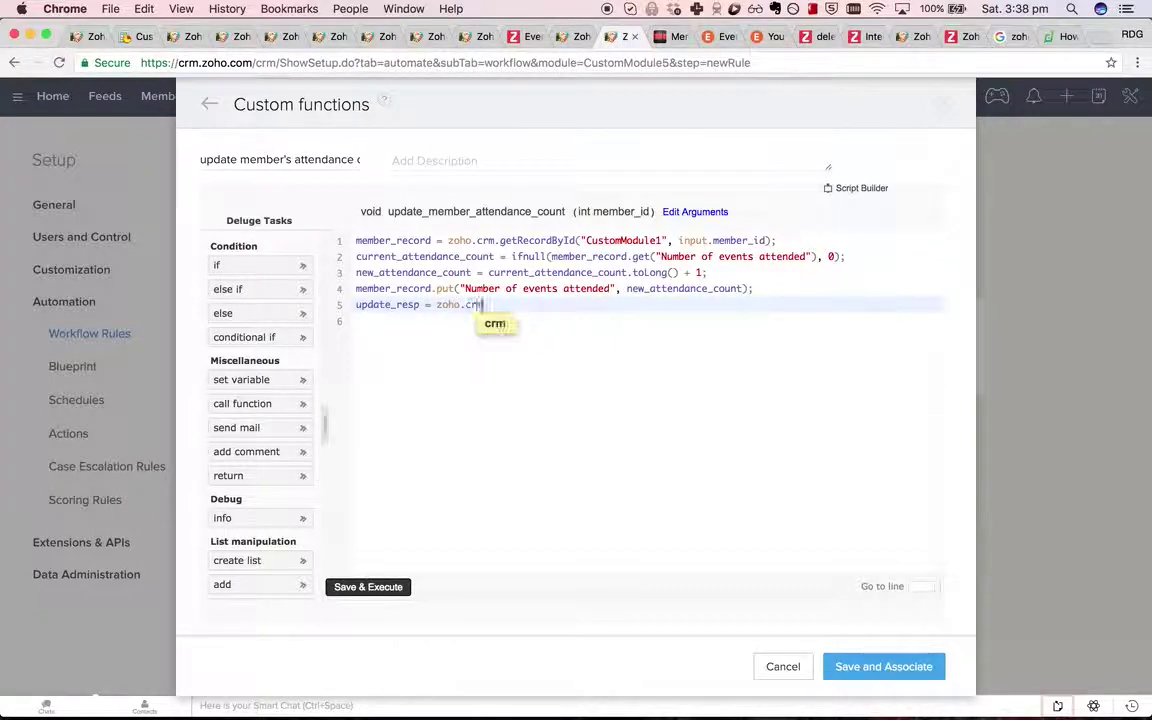
key(Return)
key(Down)
key(Down)
key(Down)
key(Down)
key(Down)
key(Down)
key(Down)
key(Down)
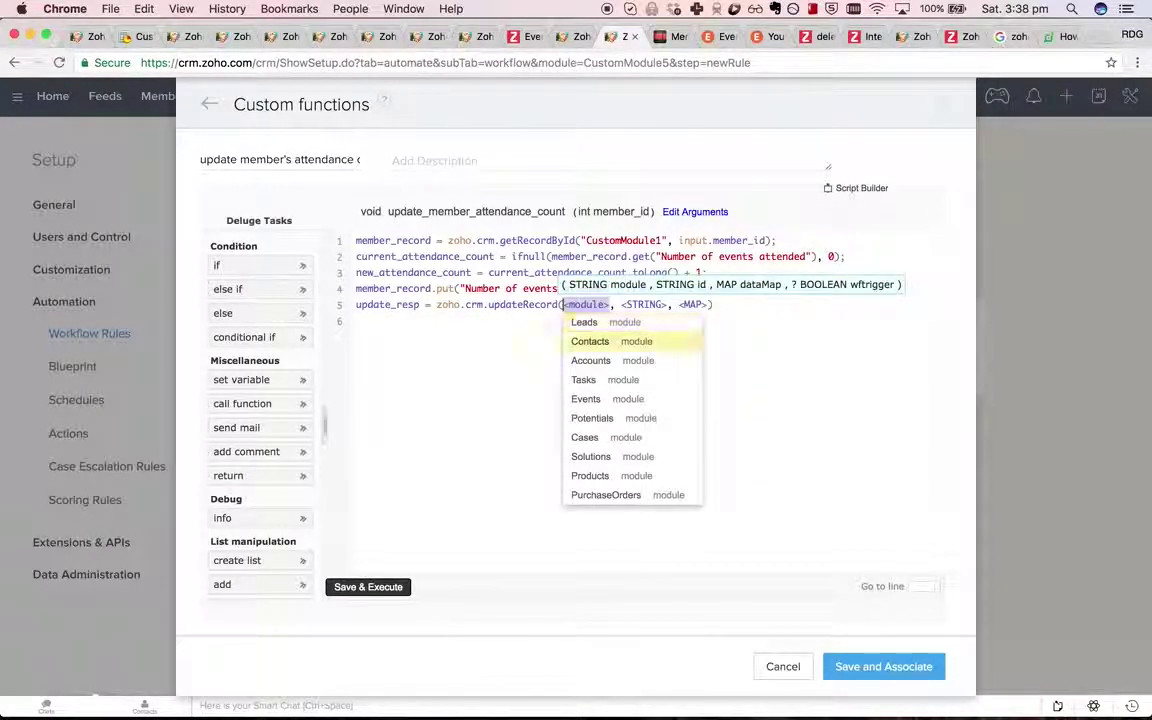
key(Down)
key(Down)
key(Down)
key(Down)
key(Down)
key(Down)
key(Down)
key(Down)
key(Down)
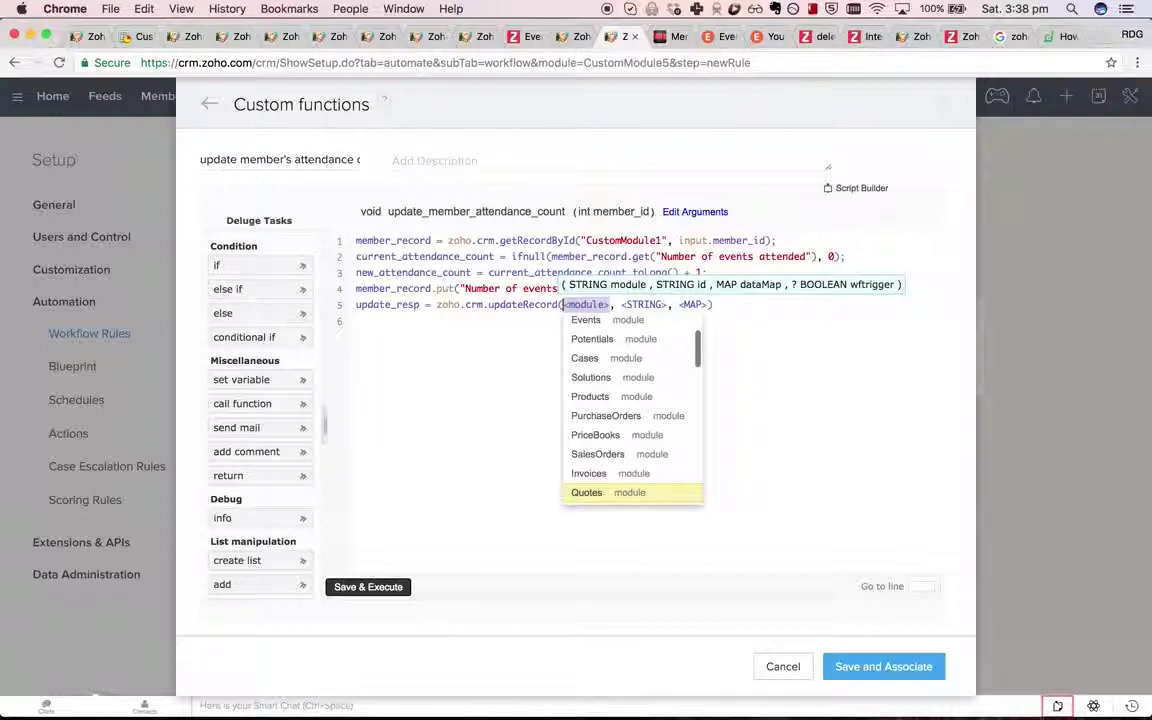
key(Down)
key(Down)
key(Down)
key(Up)
key(Up)
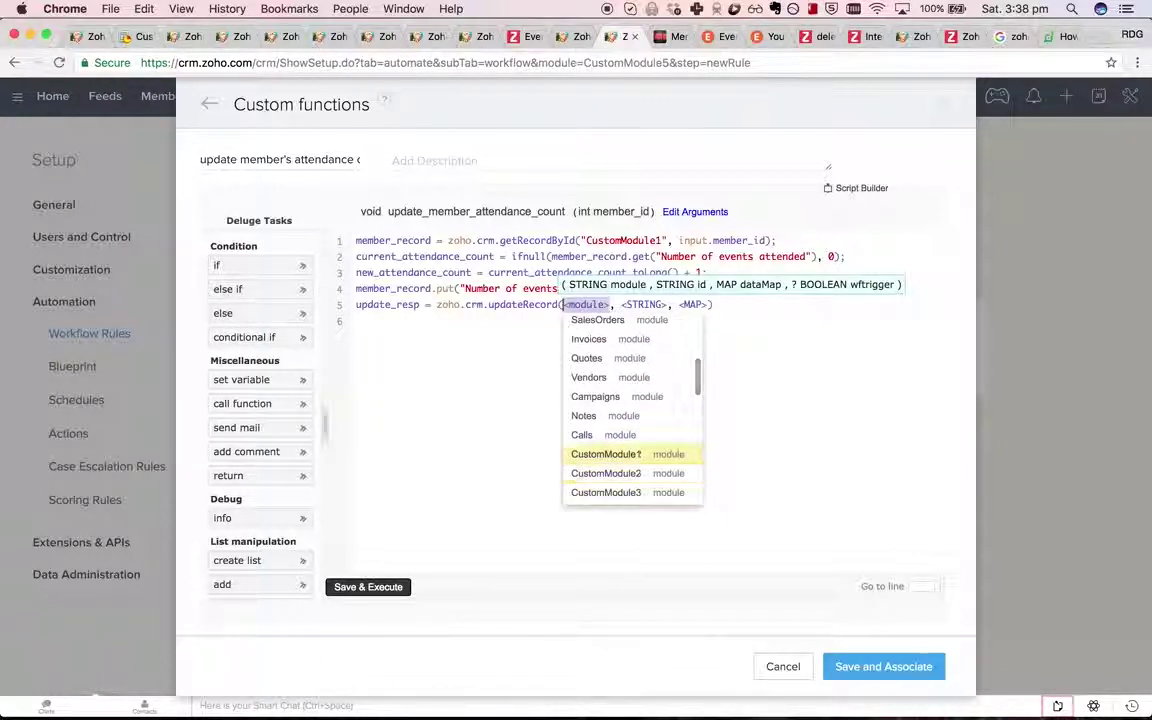
key(Return)
key(BackSpace)
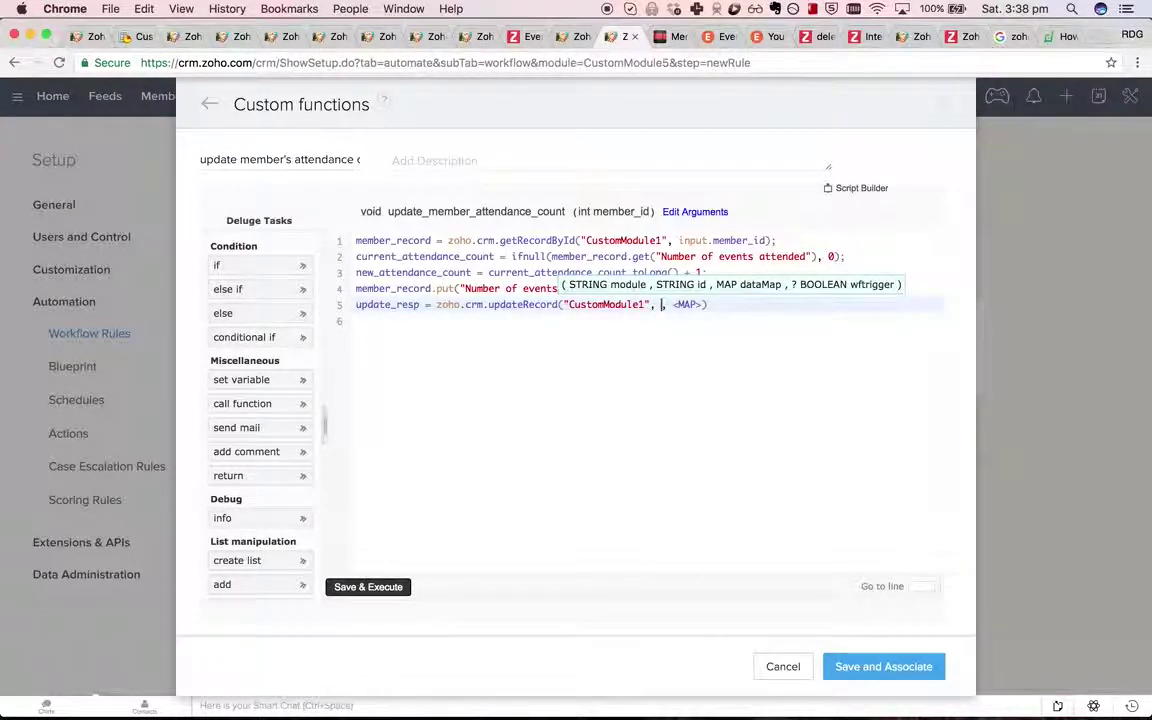
text(m)
key(BackSpace)
text(input.member_id)
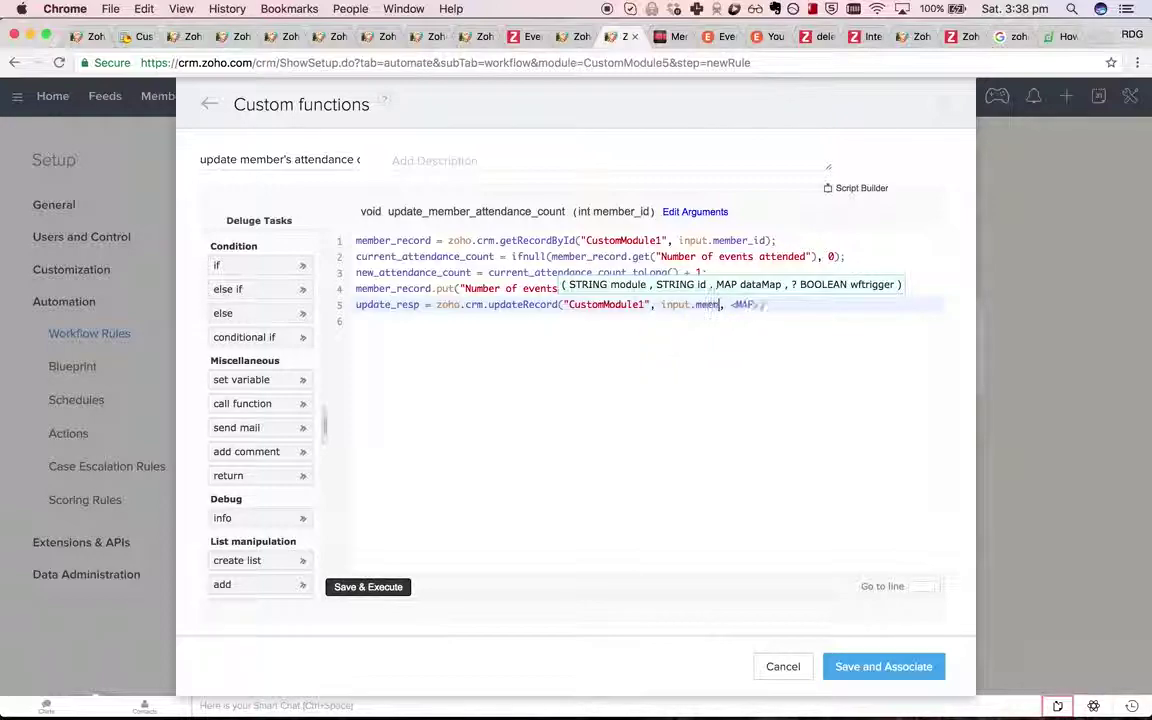
text(.toString()
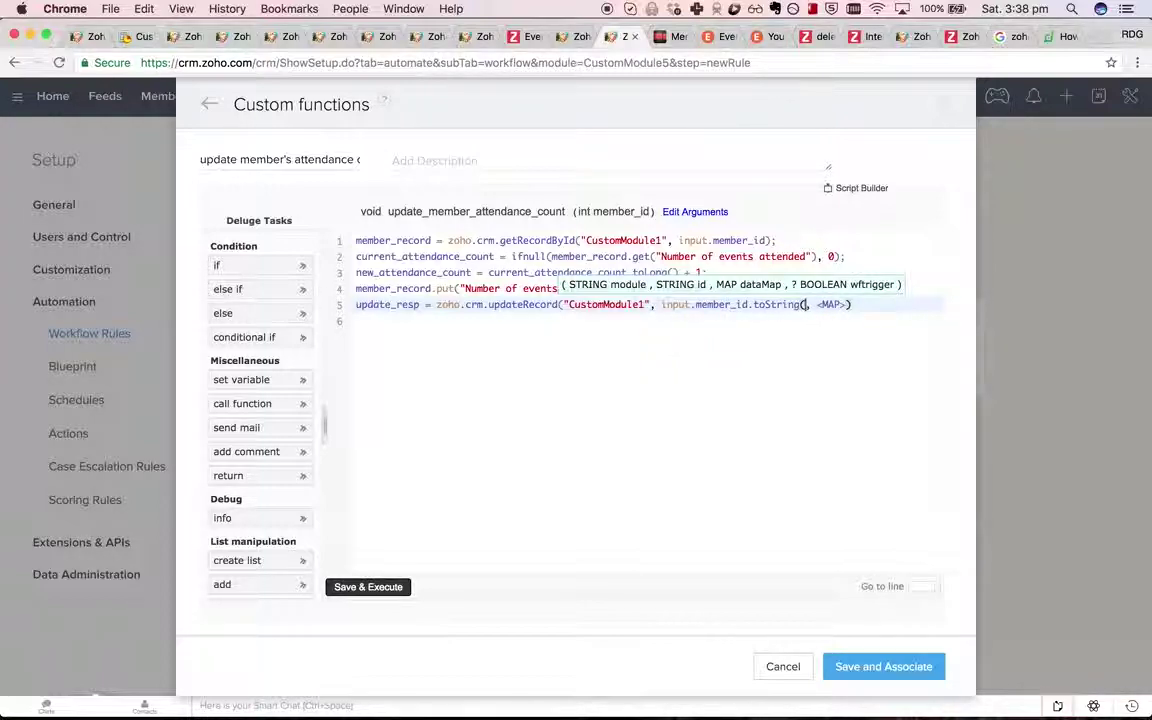
key(Tab)
key(BackSpace)
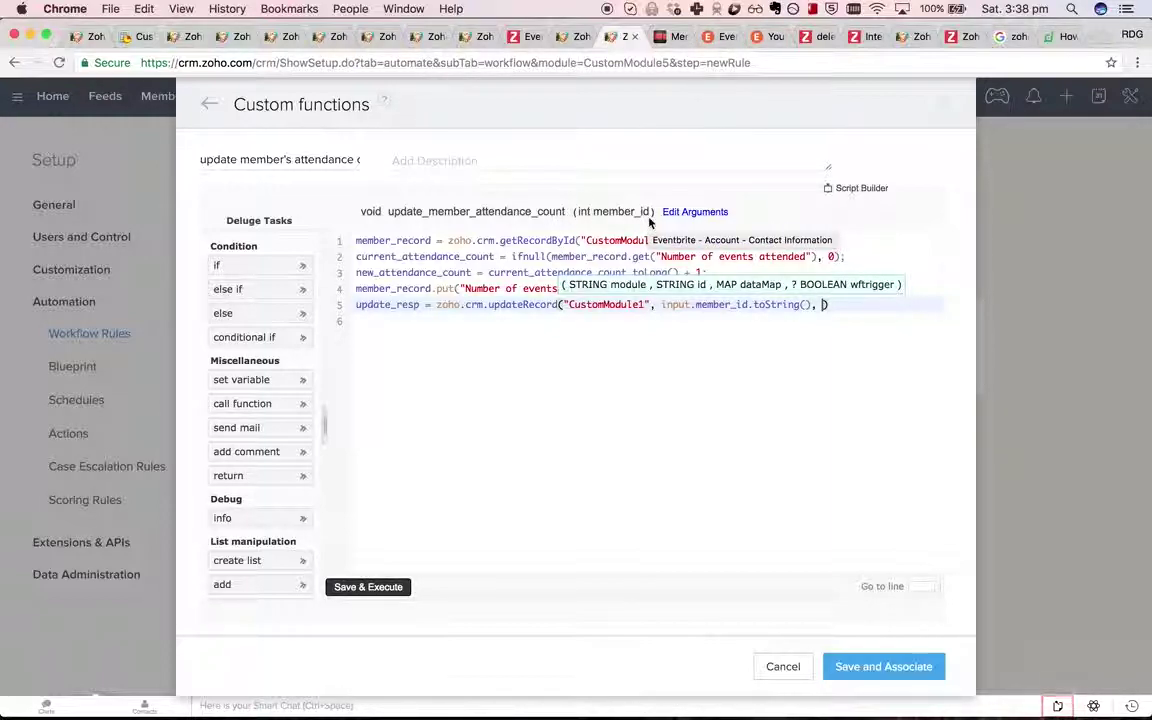
text(member_record);)
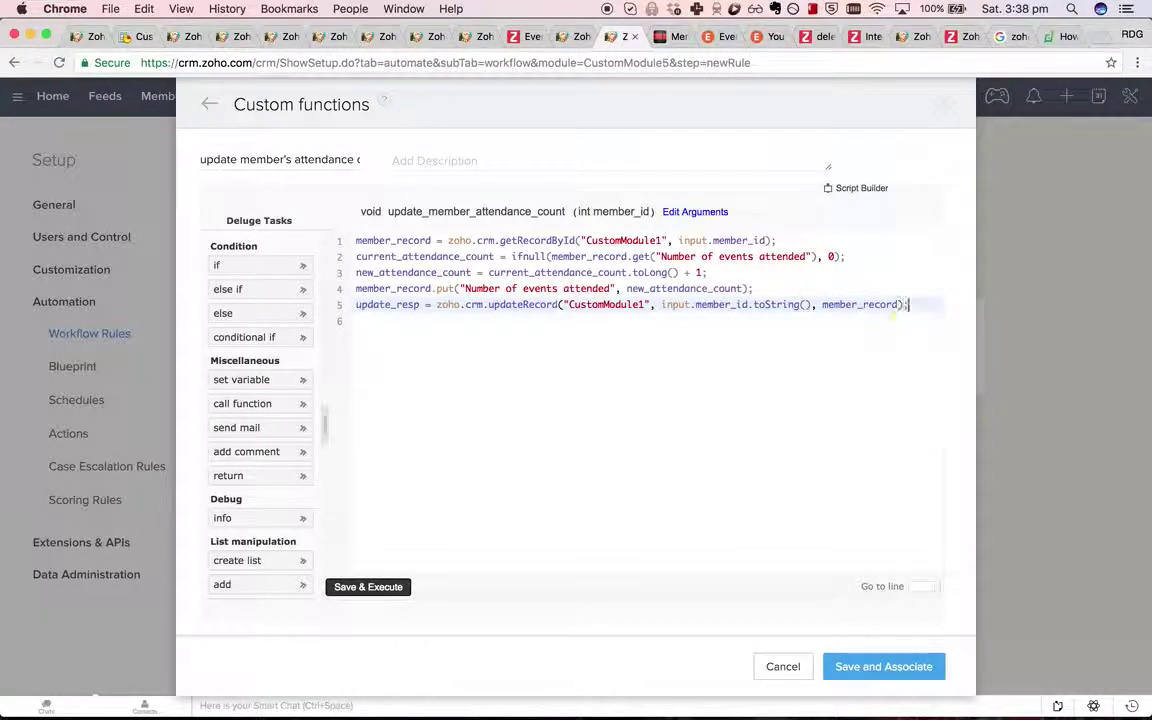
Add an info update_resp line to log the update response.
key(Return)
key(Return)
text(info)
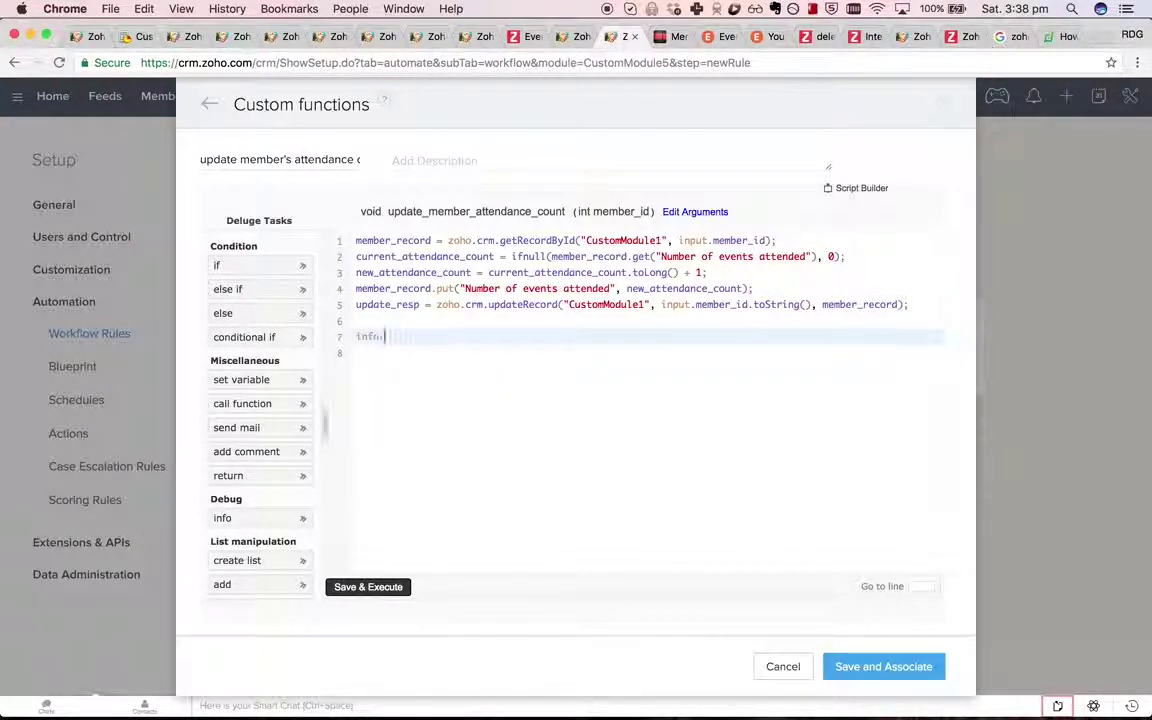
text( update_resp;)
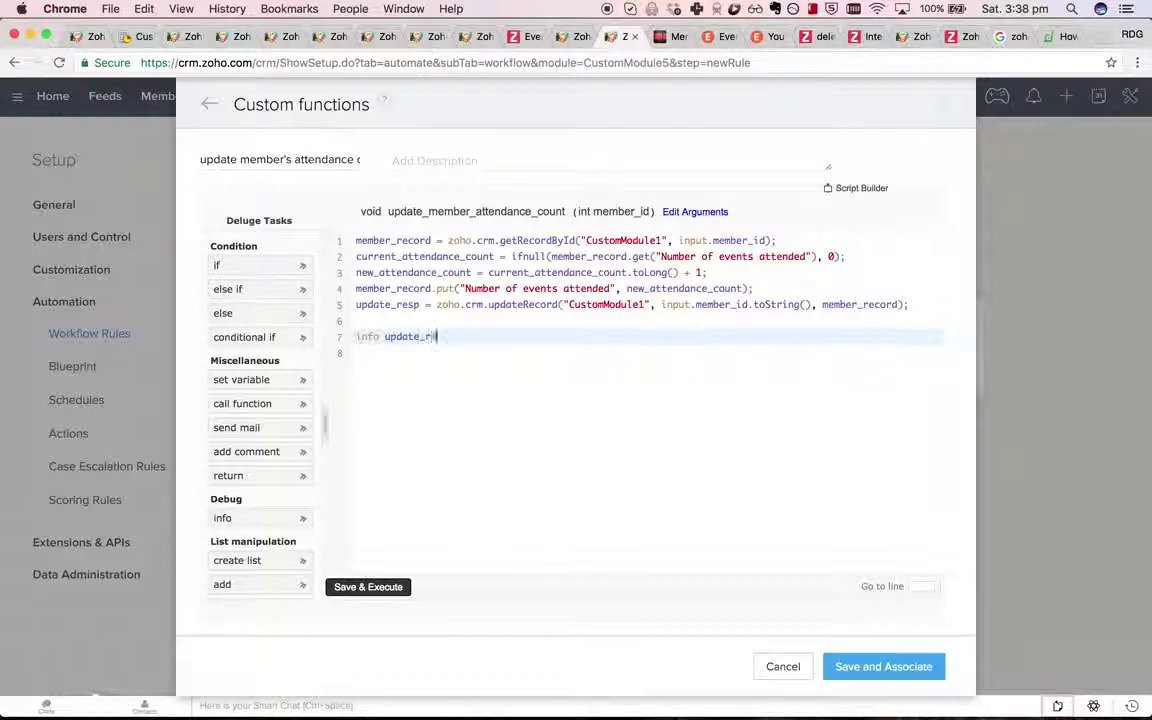
click(476, 36)
Copy the first Attendees member record's id from its page address.
click(168, 97)
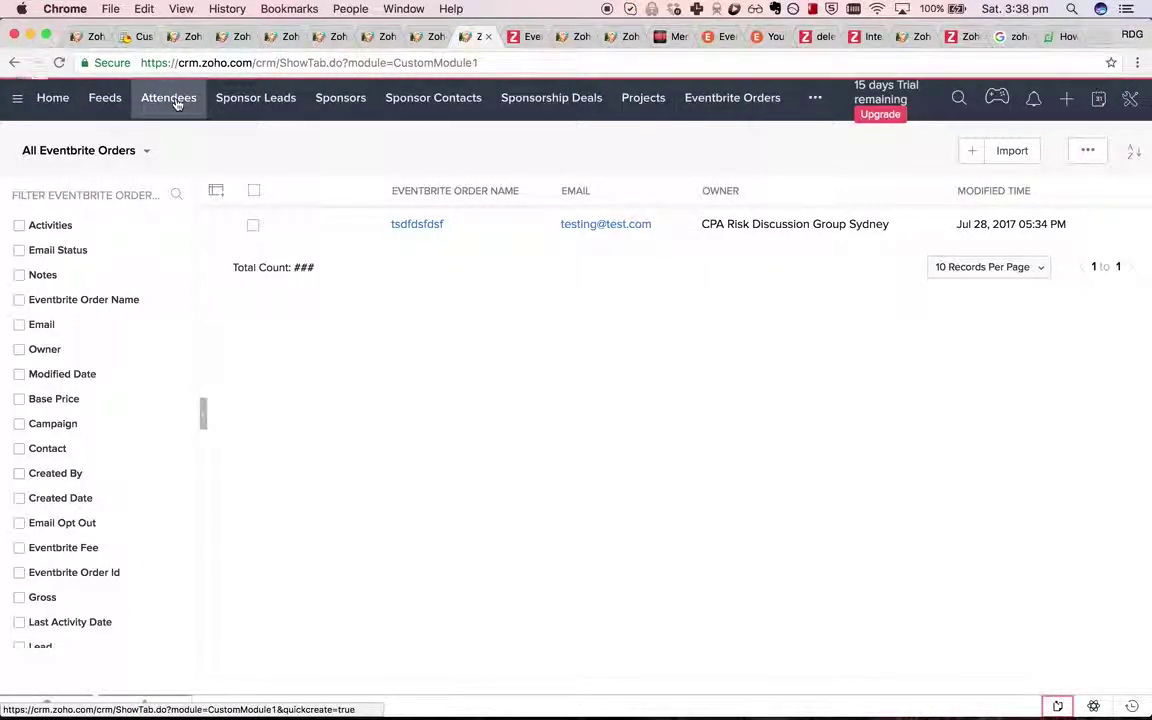
click(420, 230)
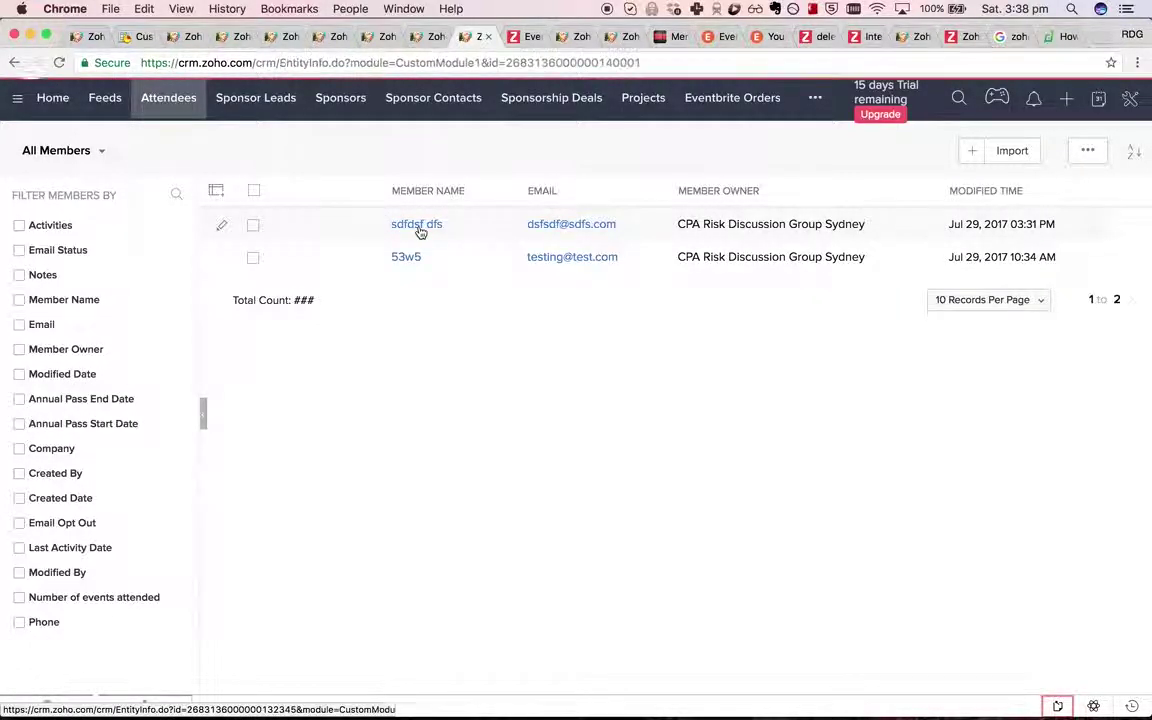
double_click(590, 62)
click(620, 37)
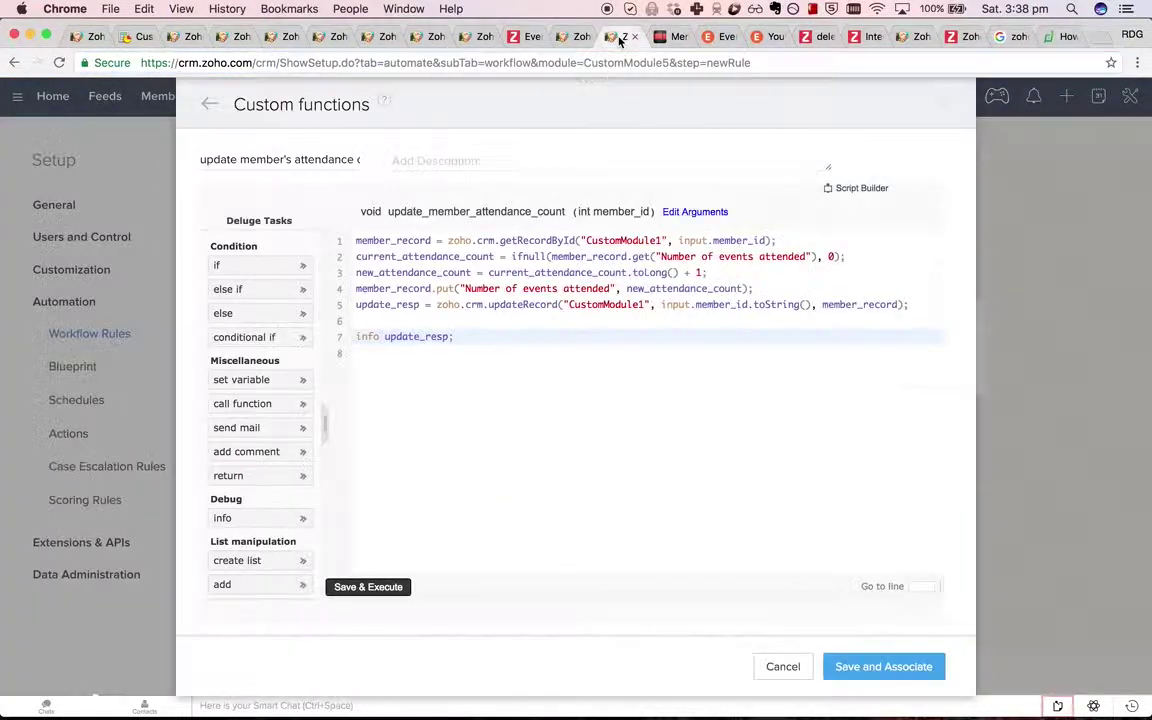
Change line 2's ifnull default to the text "0" and Save & Execute the function.
click(577, 288)
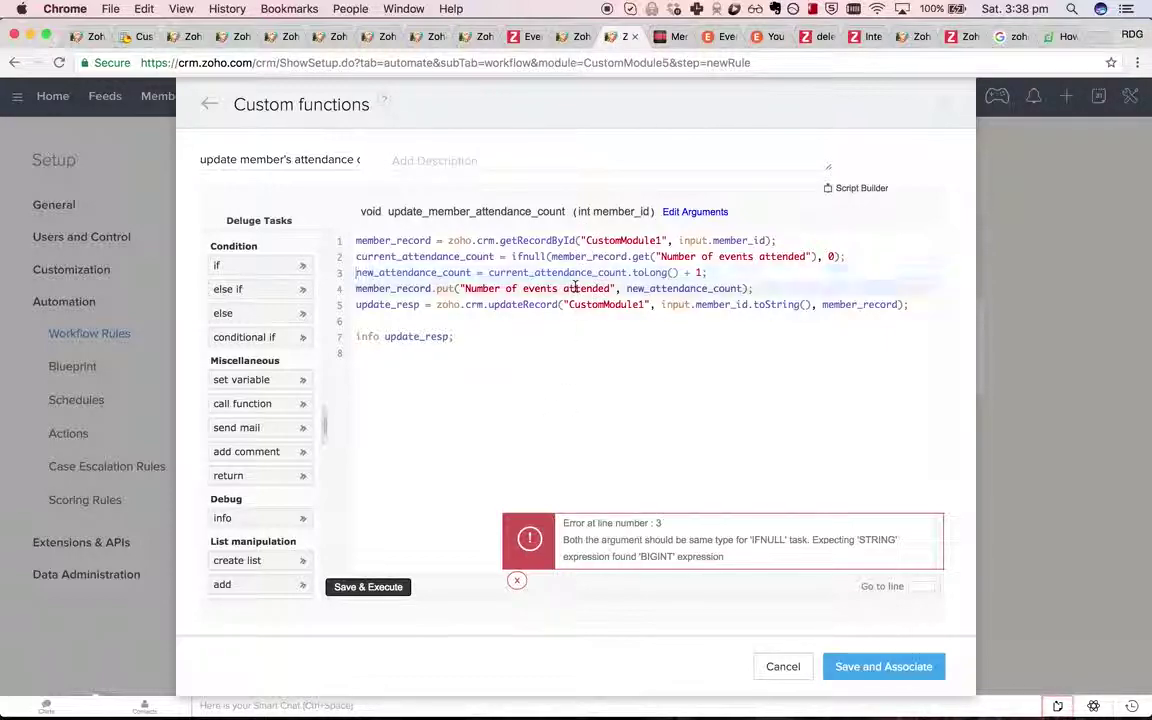
click(763, 256)
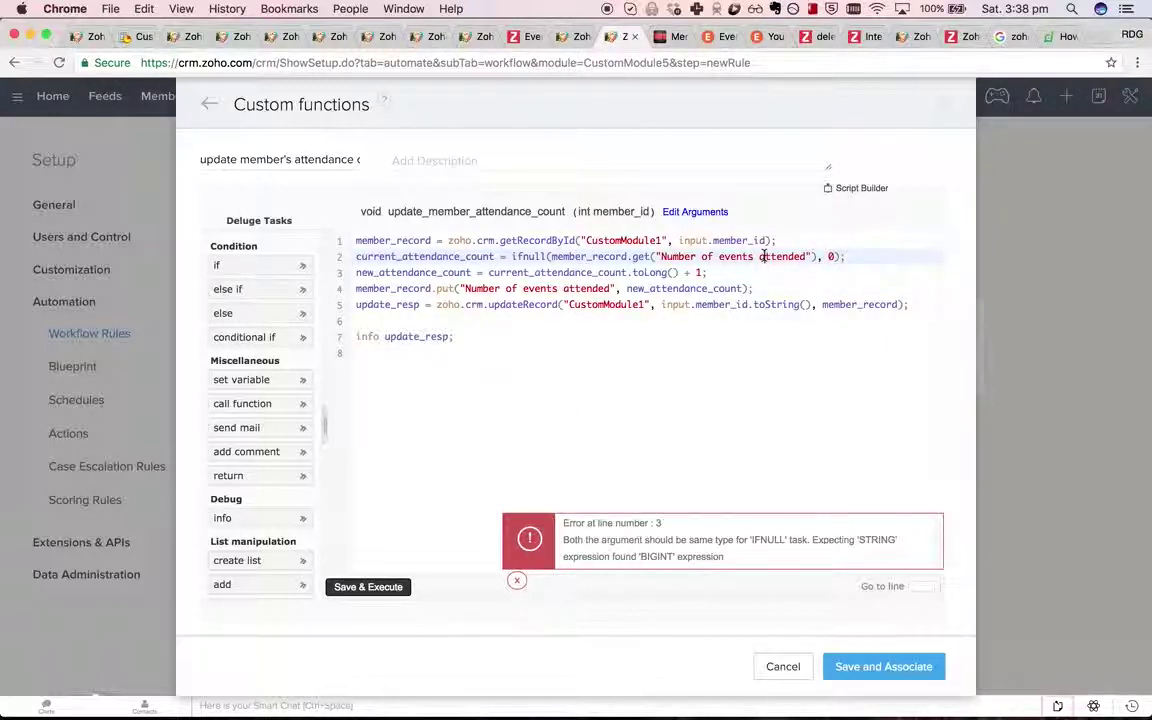
click(700, 256)
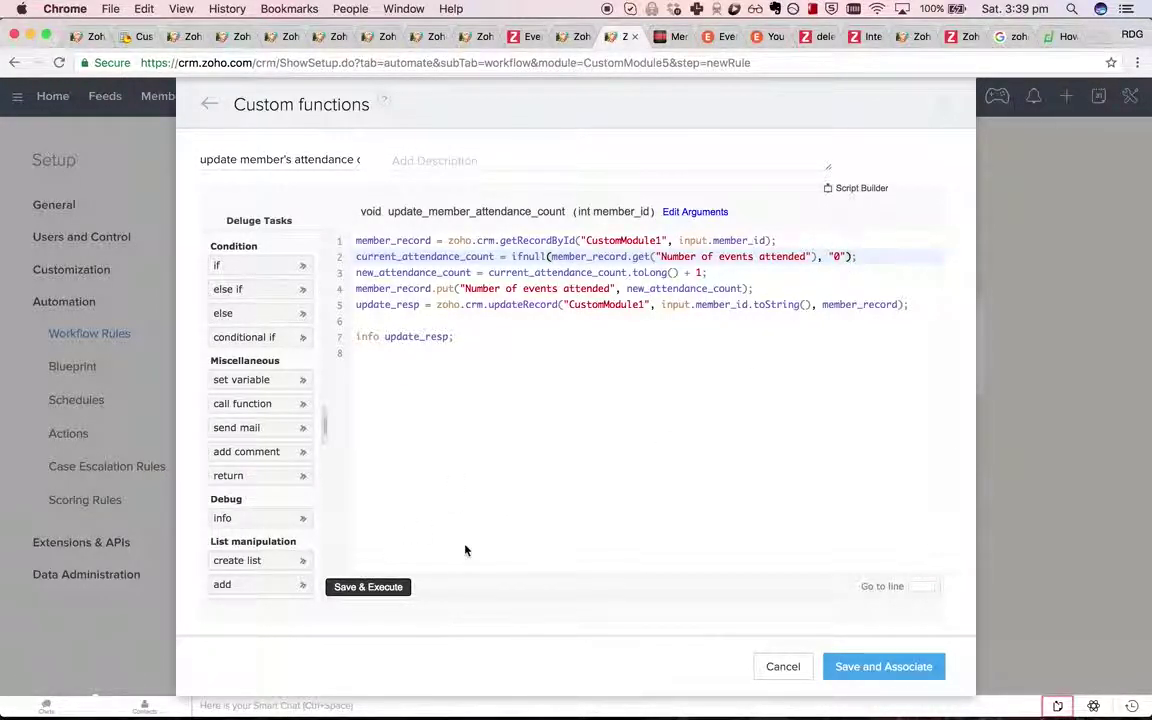
click(368, 586)
Execute the function for the suggested member record id and check that record.
click(514, 327)
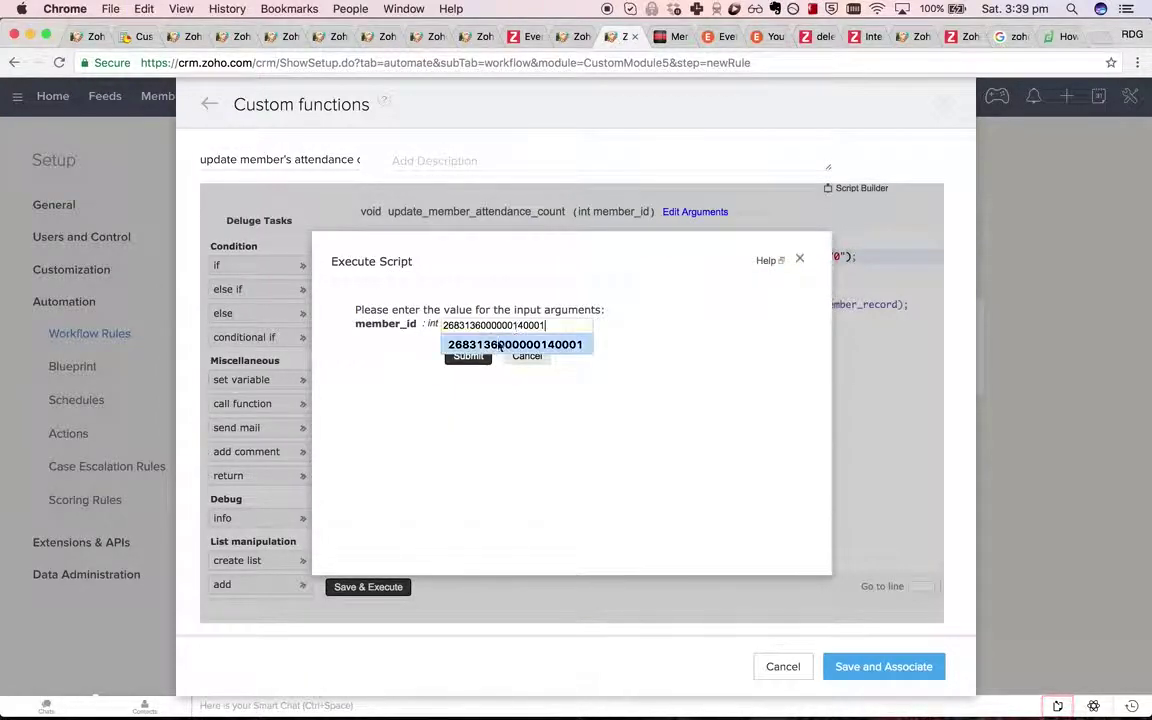
click(500, 345)
click(468, 356)
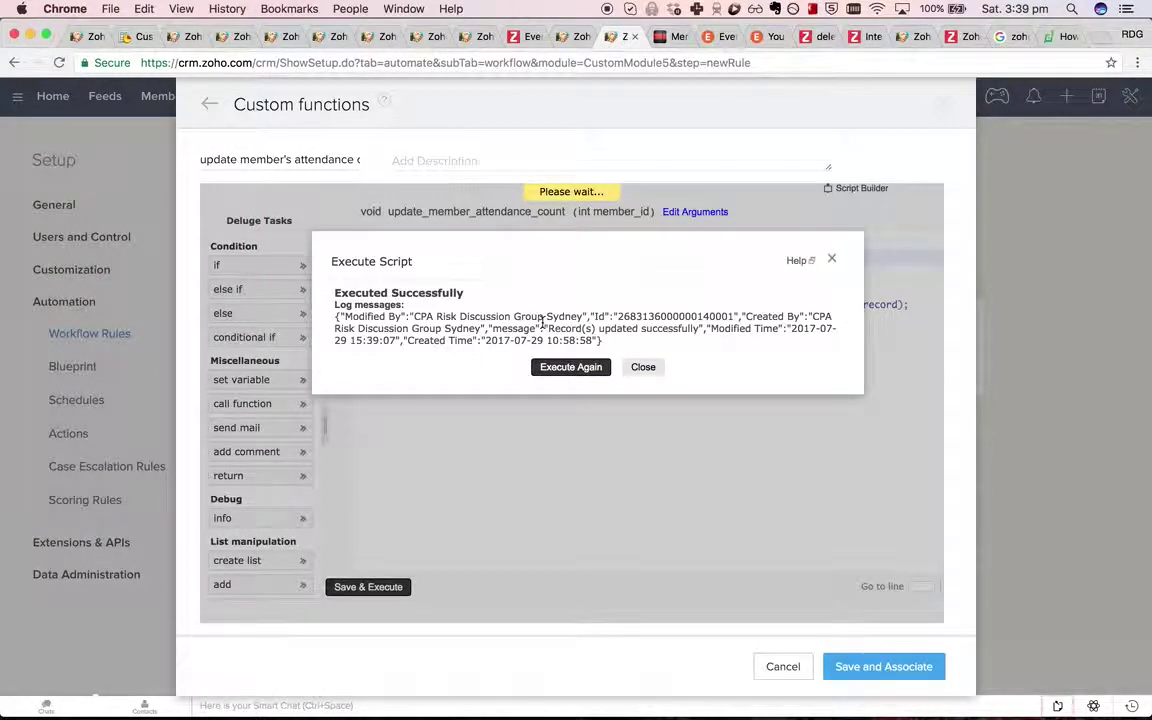
click(464, 35)
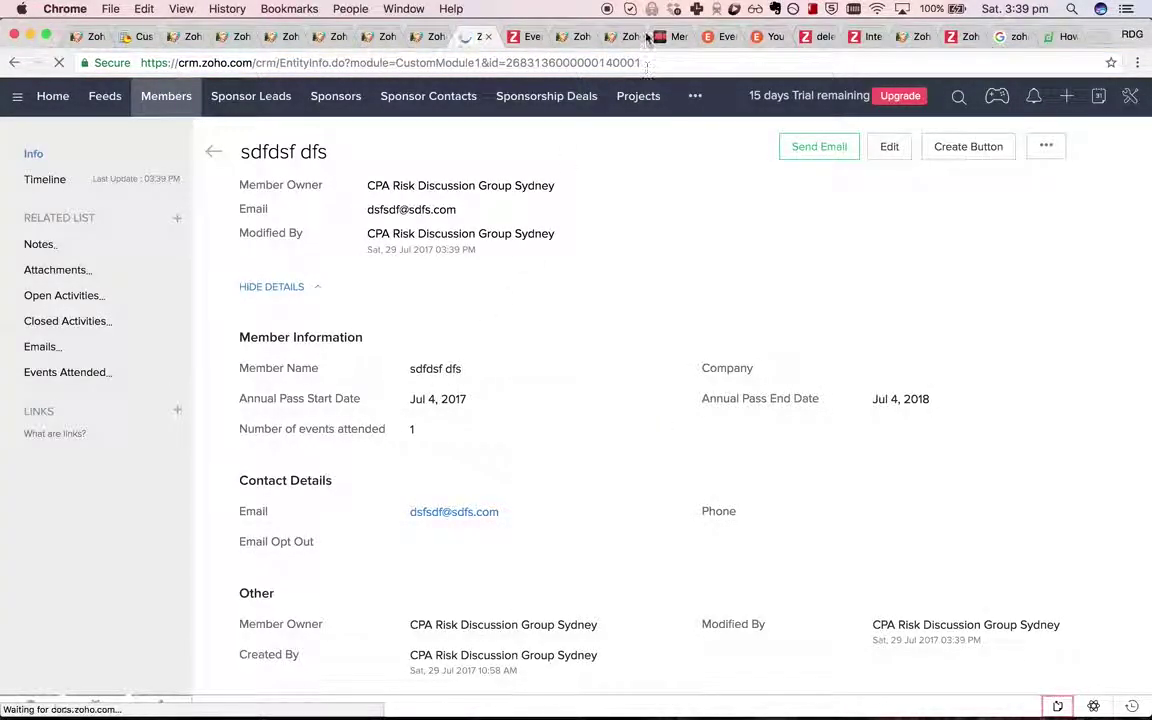
Run the function again with the pasted member id; the reloaded record shows 2 events attended.
click(615, 36)
click(586, 369)
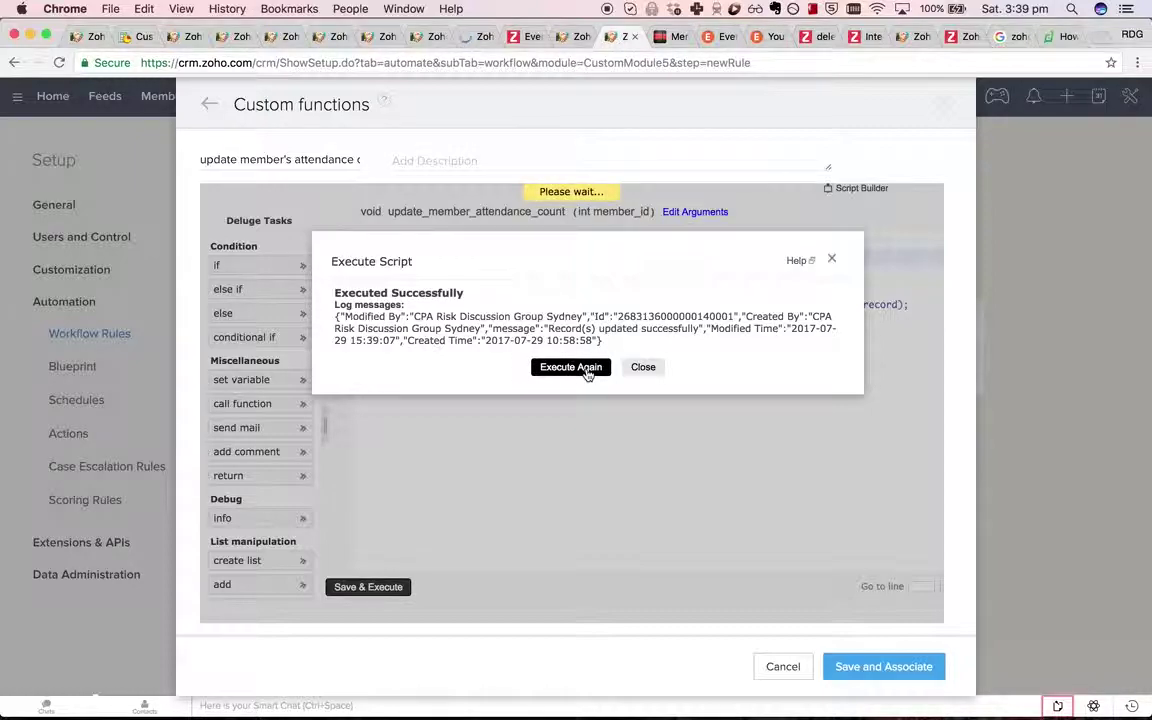
key(ctrl+v)
click(466, 356)
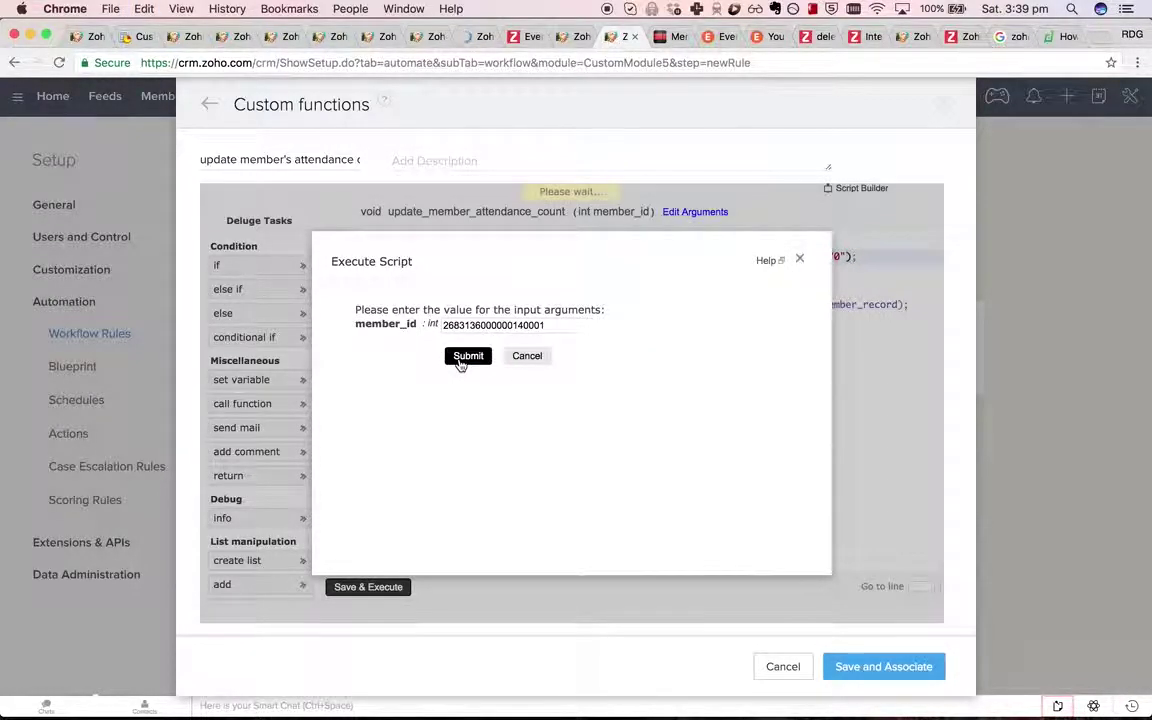
click(466, 37)
key(super+r)
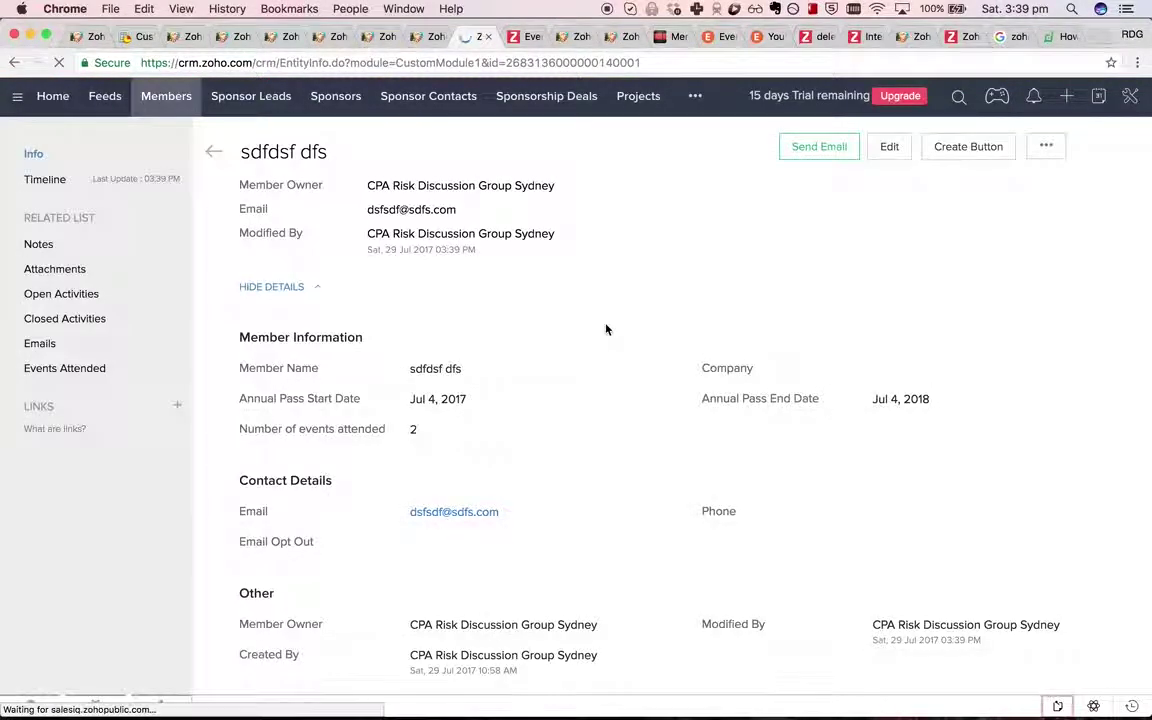
Dismiss the successful run result and select the trailing info lines of the script.
click(622, 38)
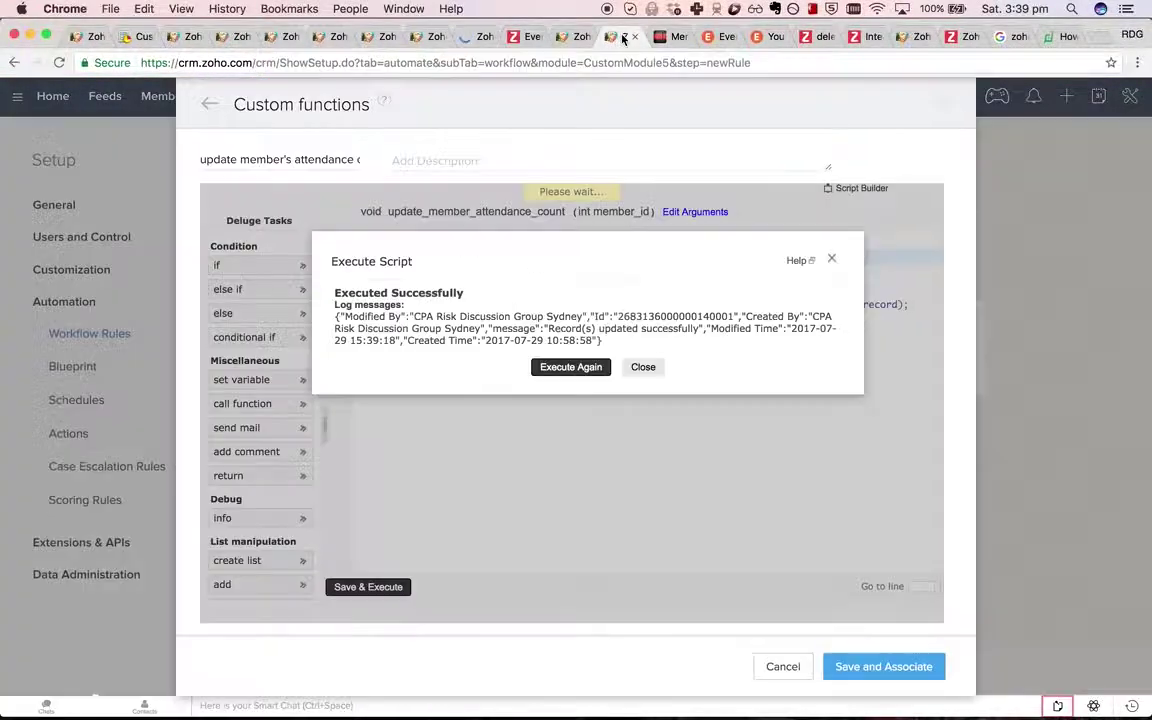
click(643, 367)
drag(645, 550, 484, 326)
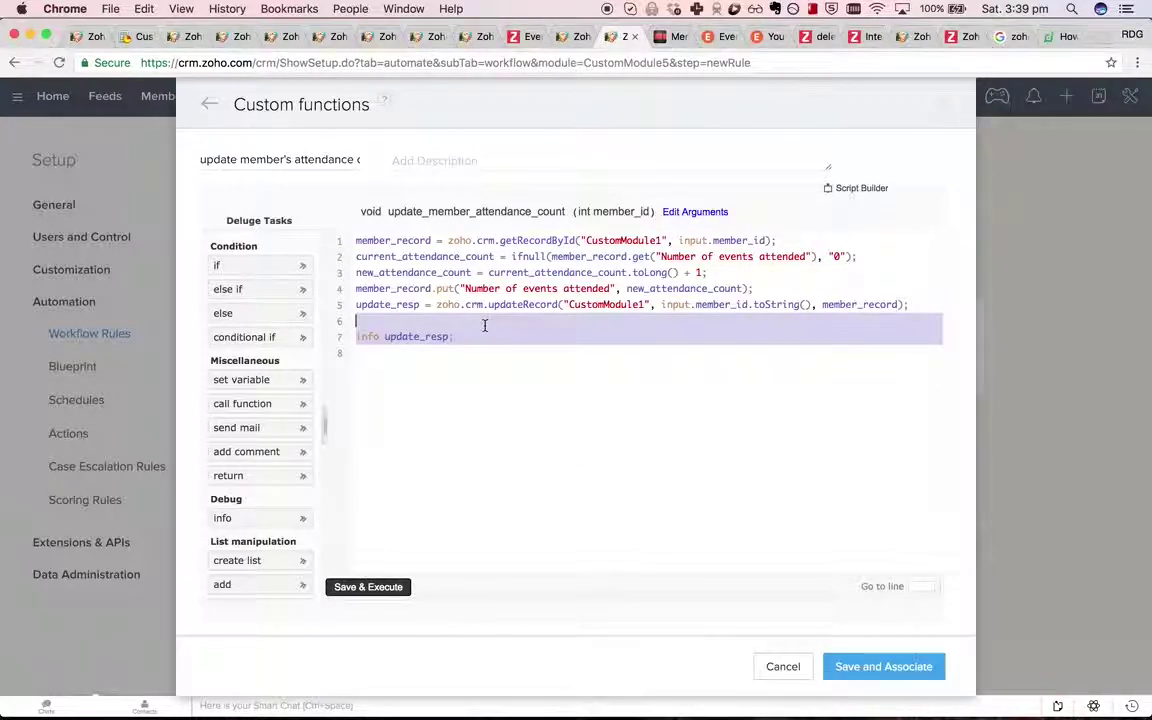
Delete the info line and try saving the rule, dismissing the one-function-per-action warnings.
key(BackSpace)
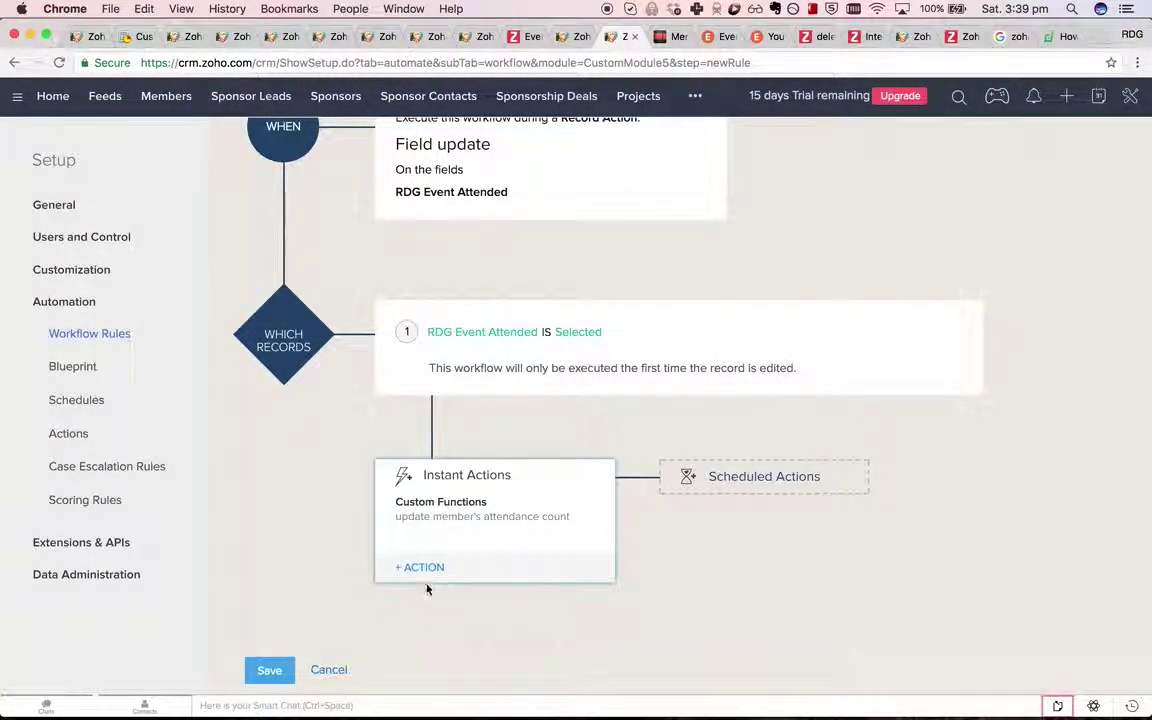
click(270, 671)
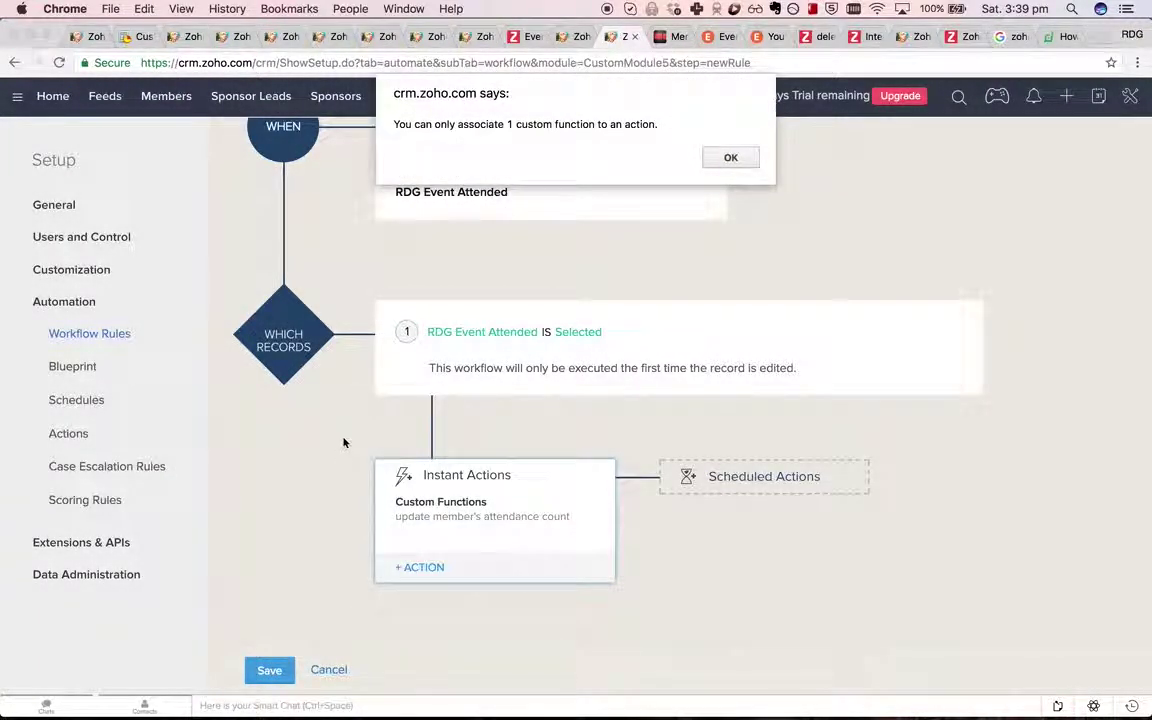
click(737, 157)
click(269, 669)
click(728, 156)
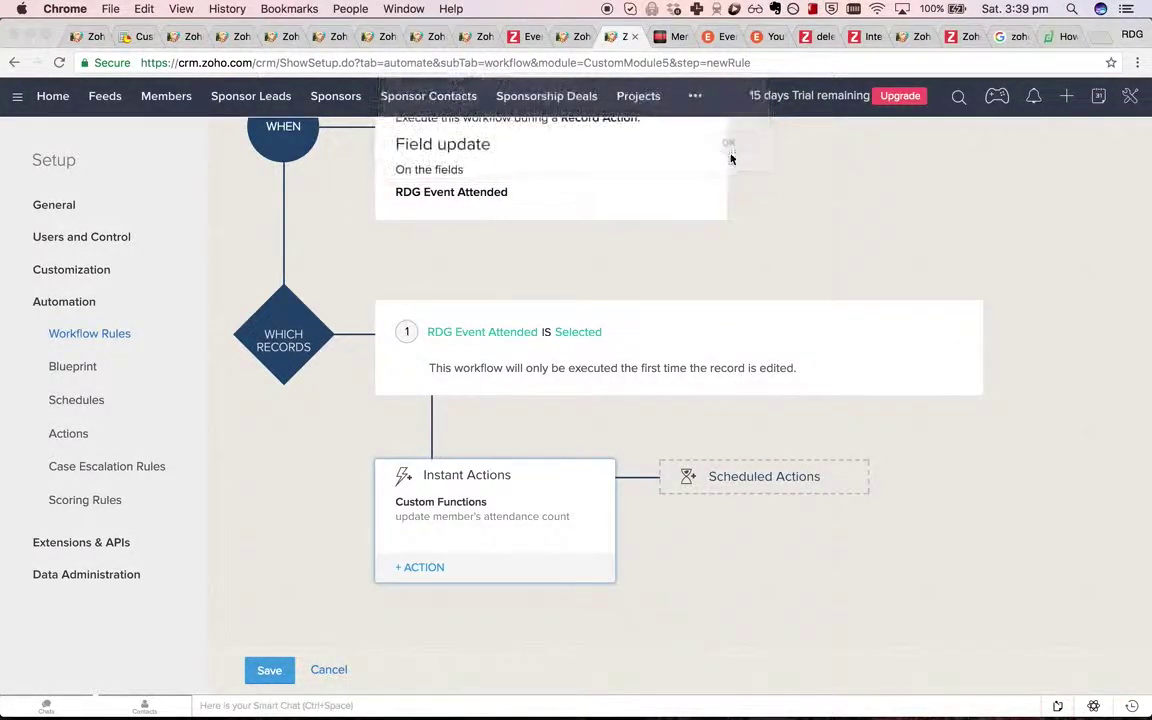
Reopen the attached function via Edit > Edit Function, view its plain code, then close it.
click(535, 517)
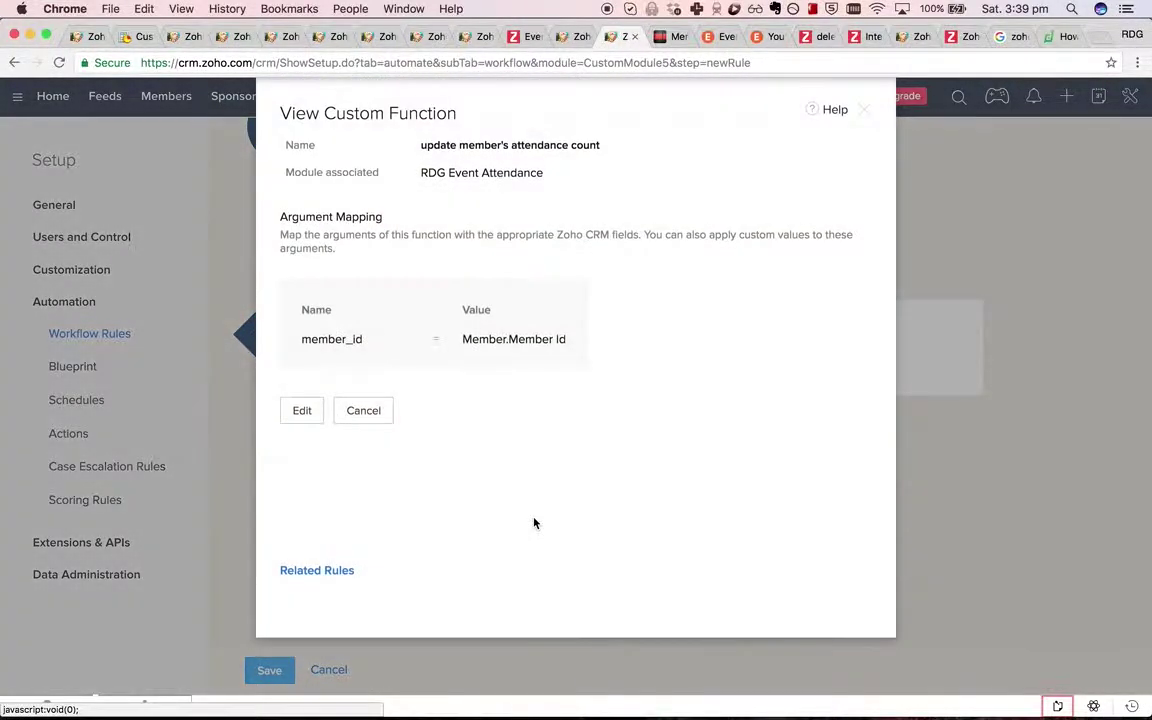
click(303, 411)
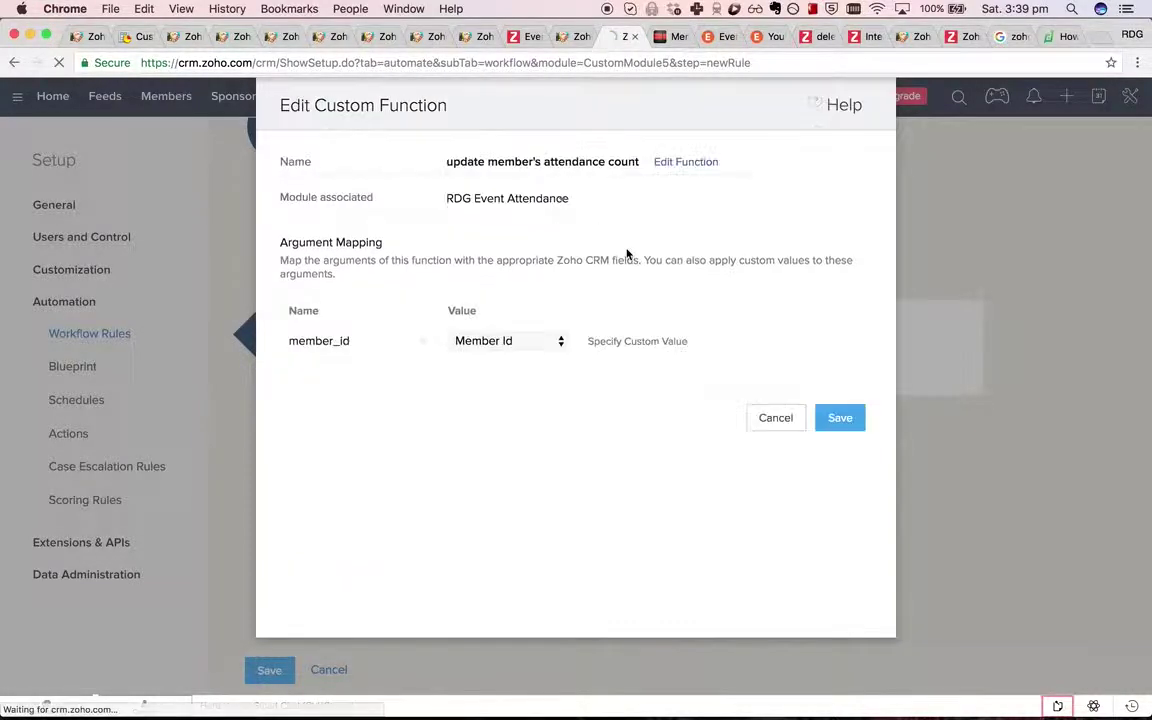
click(689, 162)
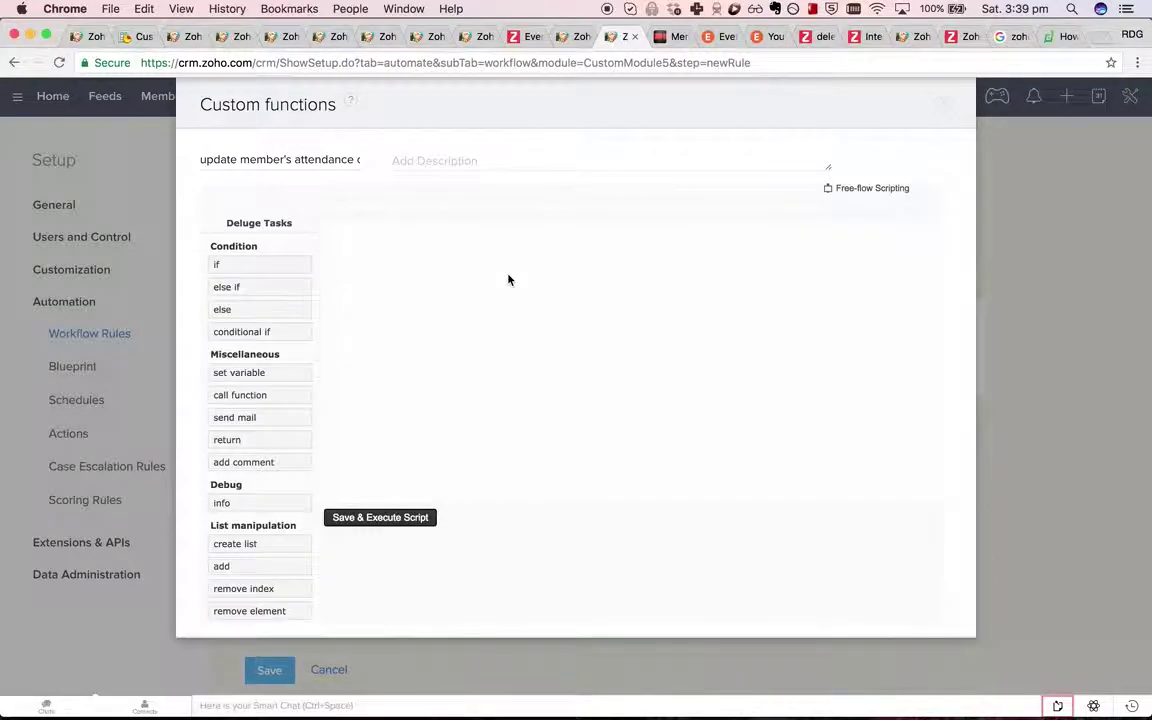
click(872, 194)
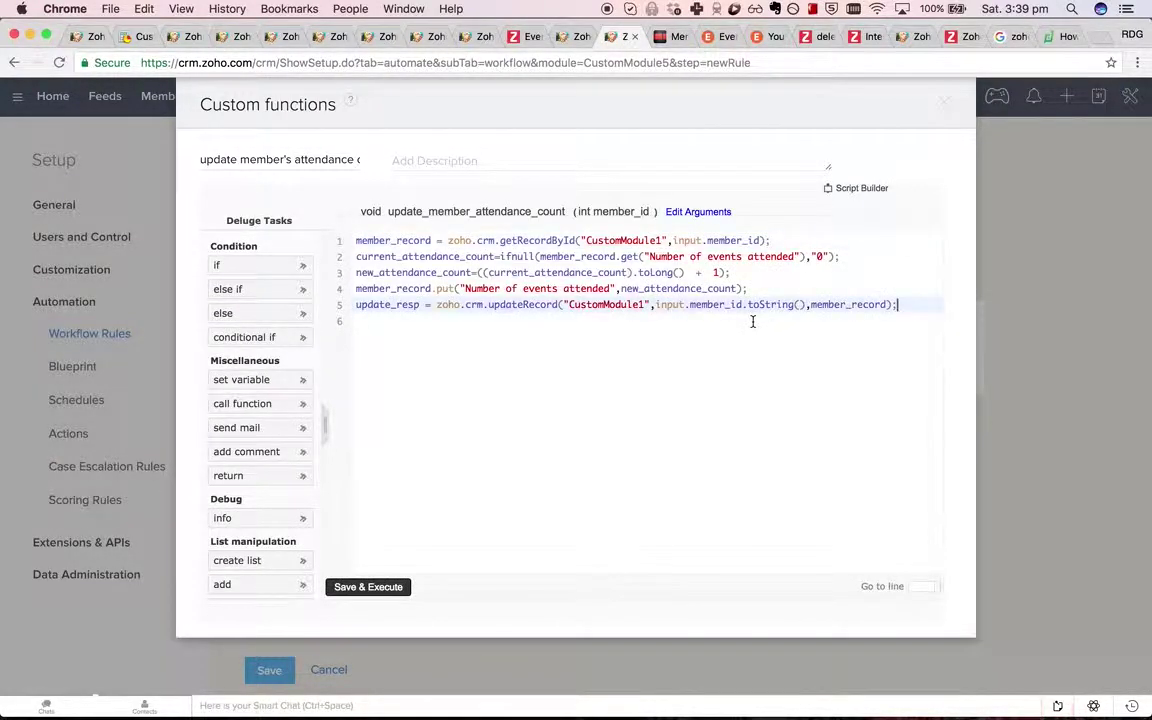
key(super+a)
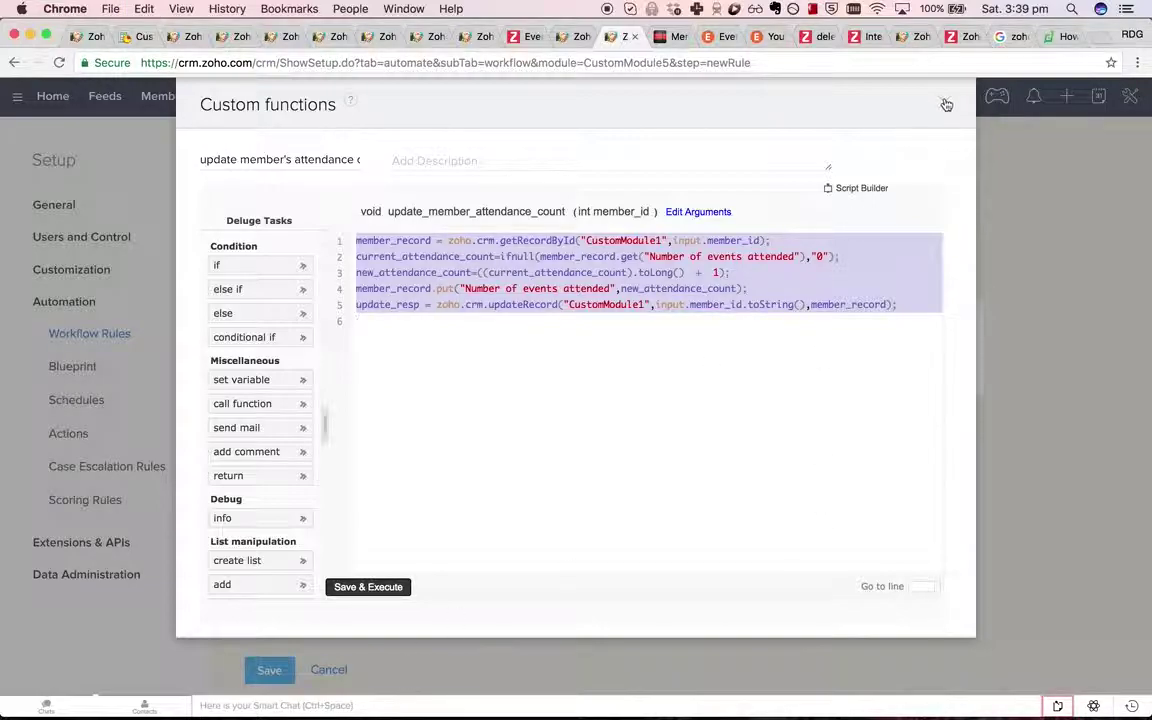
click(946, 104)
Retry saving the rule, then reload the page to start a blank New Rule.
click(266, 671)
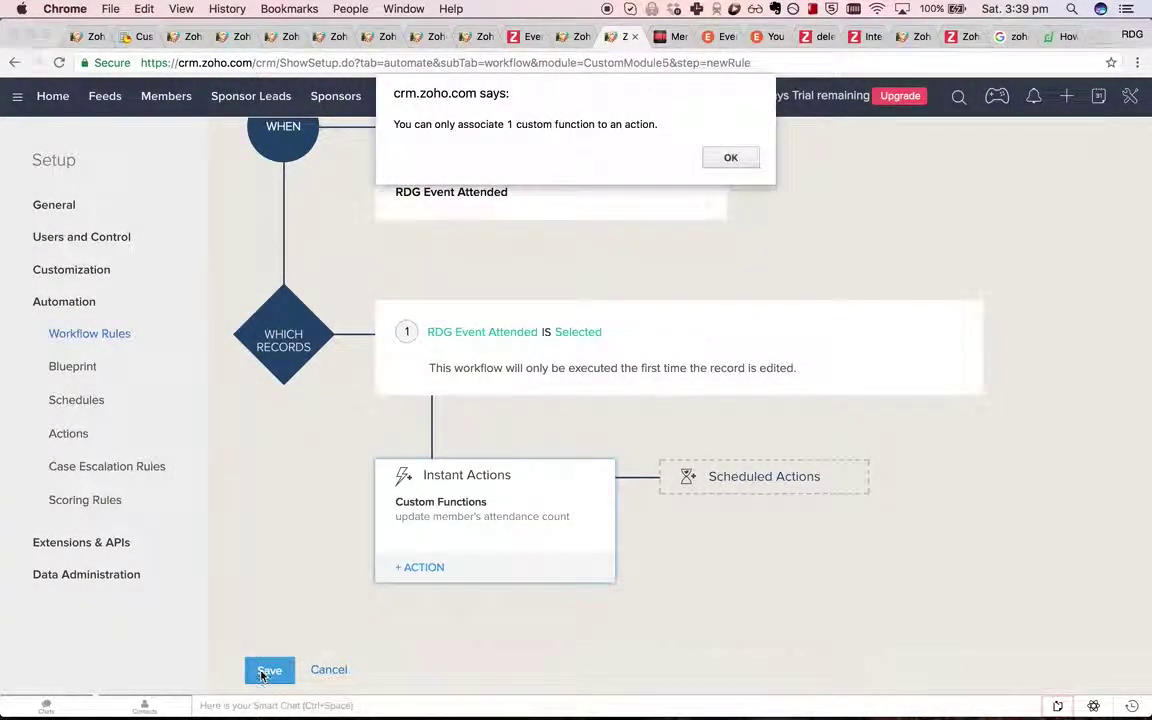
click(745, 154)
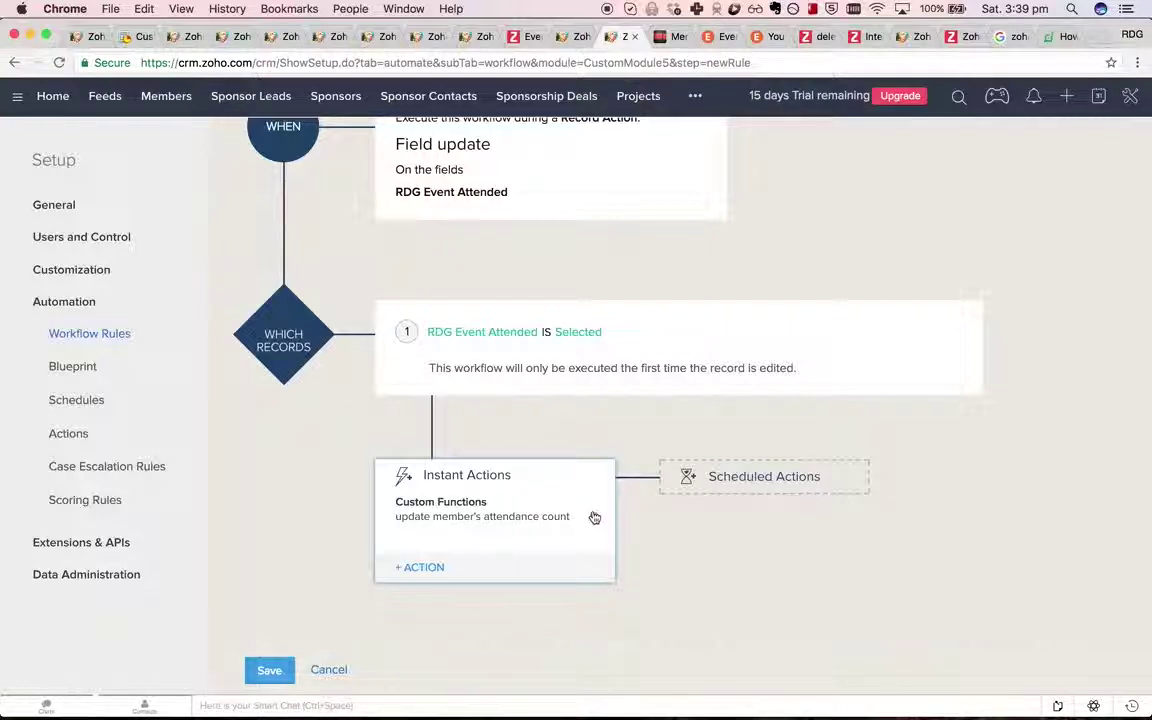
click(482, 516)
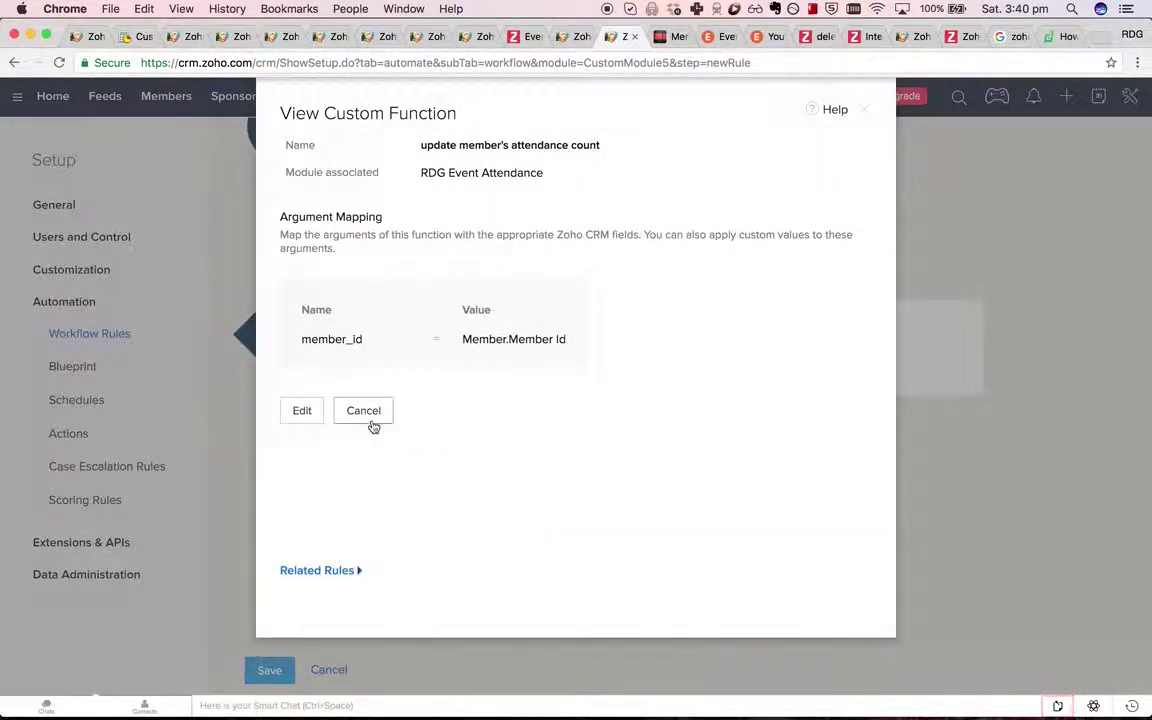
click(860, 111)
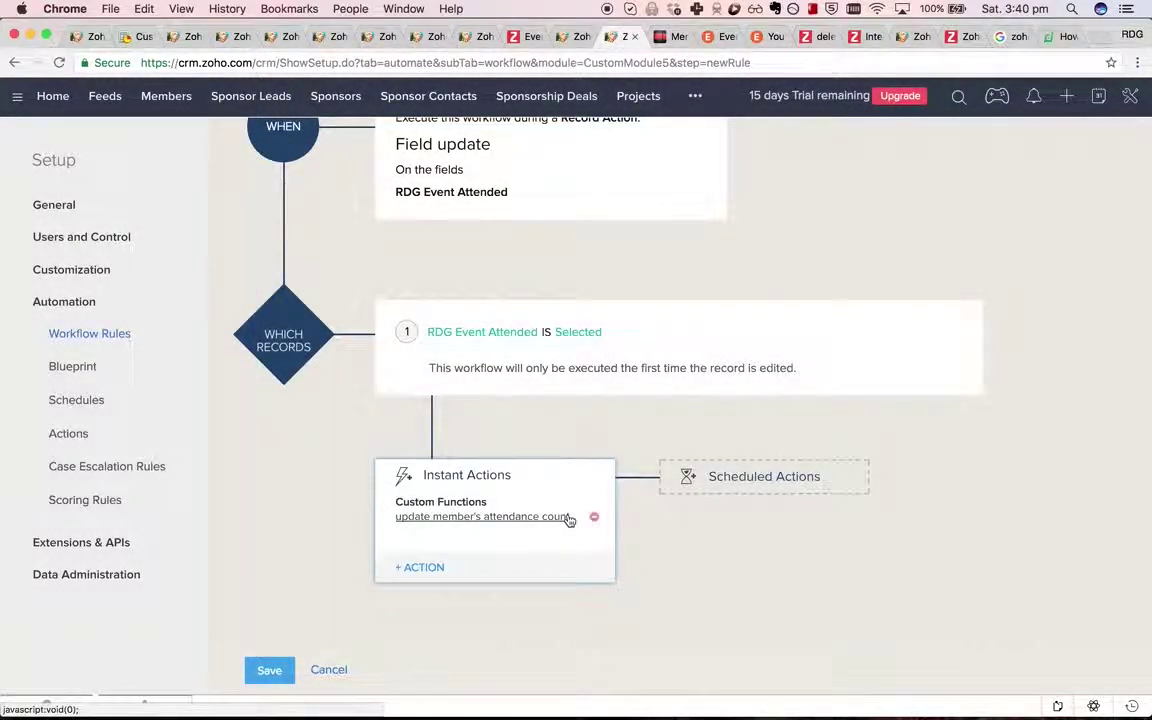
click(418, 567)
key(super+r)
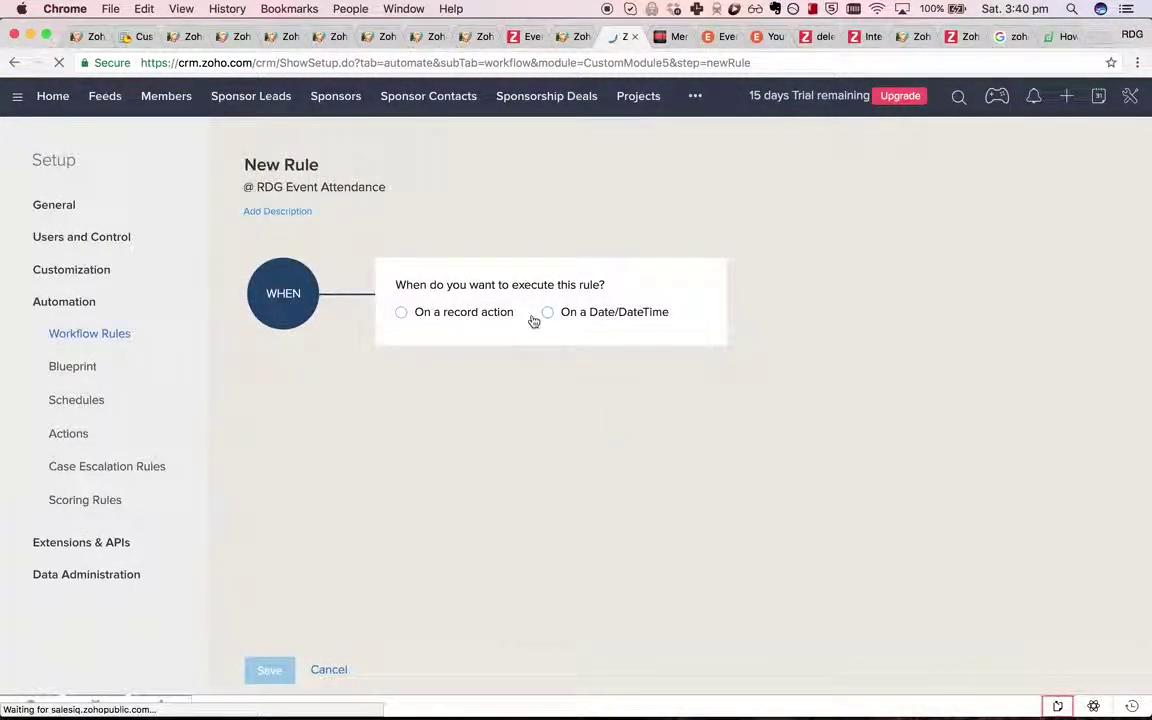
Trigger the rule on a record action: Field update of RDG Event Attended.
click(462, 314)
click(447, 414)
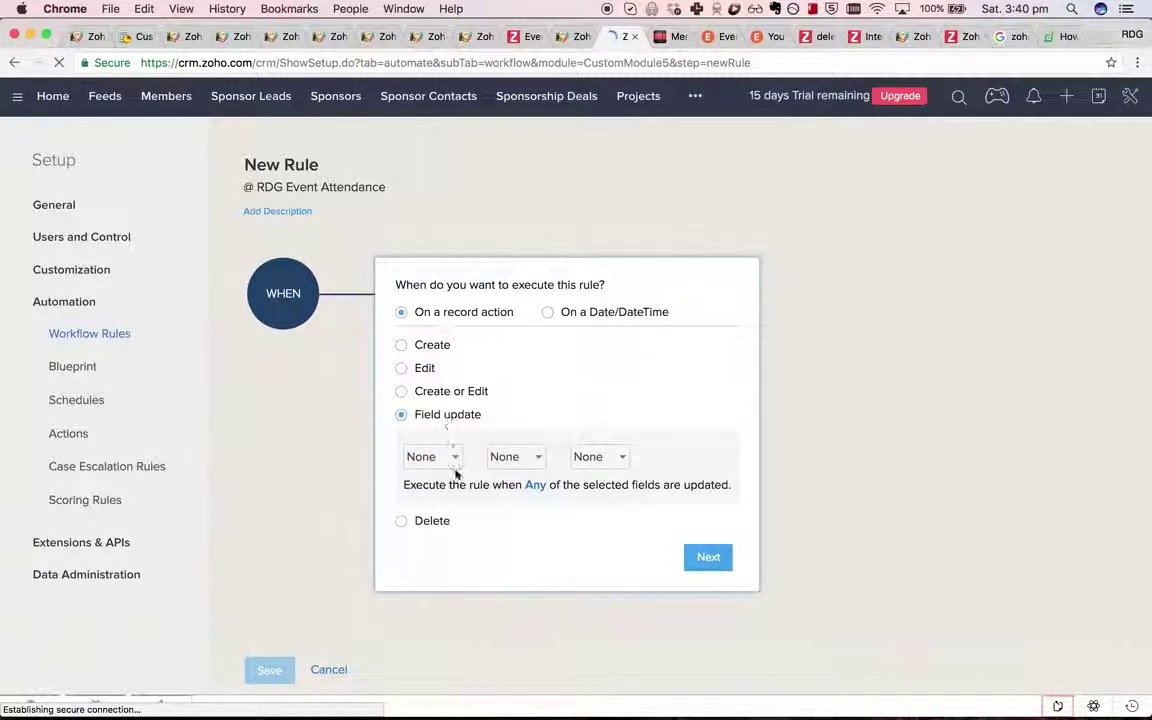
click(432, 457)
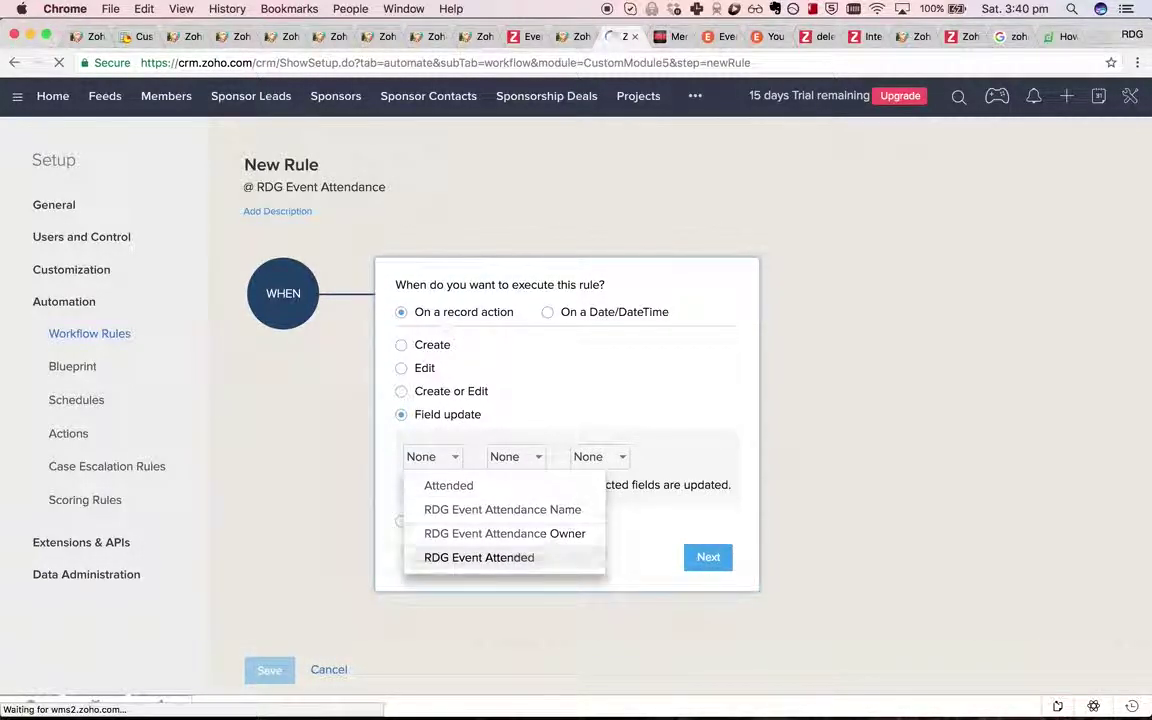
click(479, 557)
click(706, 558)
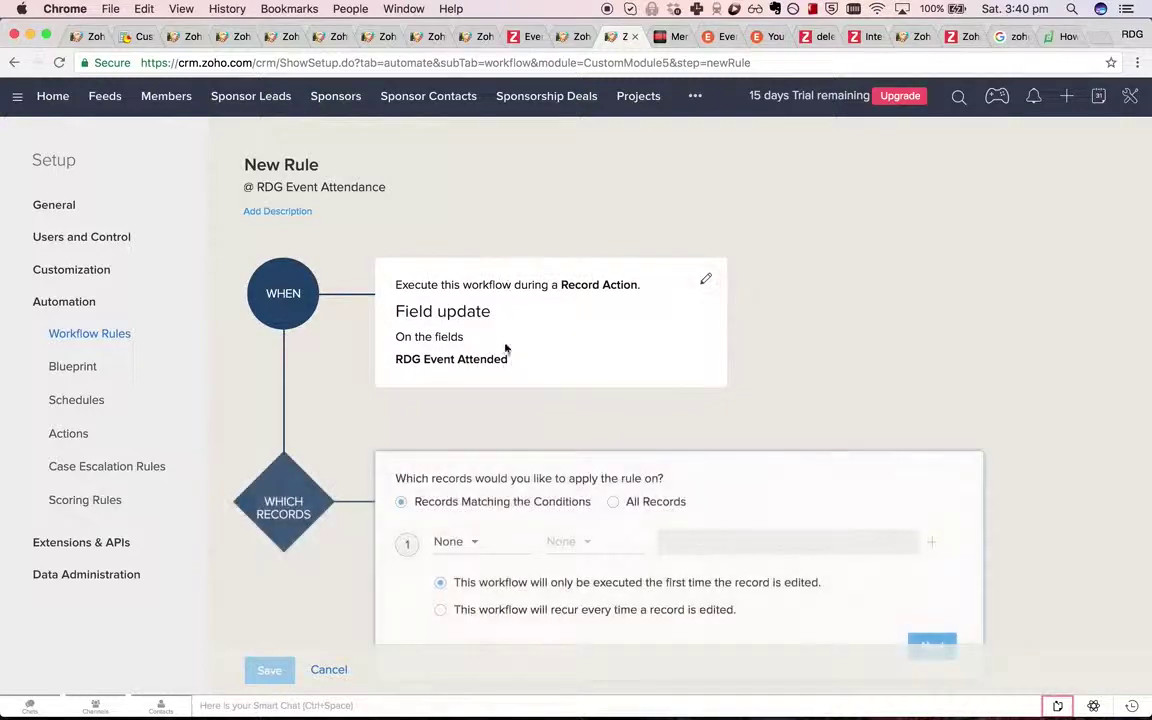
Set the record condition to RDG Event Attended is selected.
click(508, 544)
text(e)
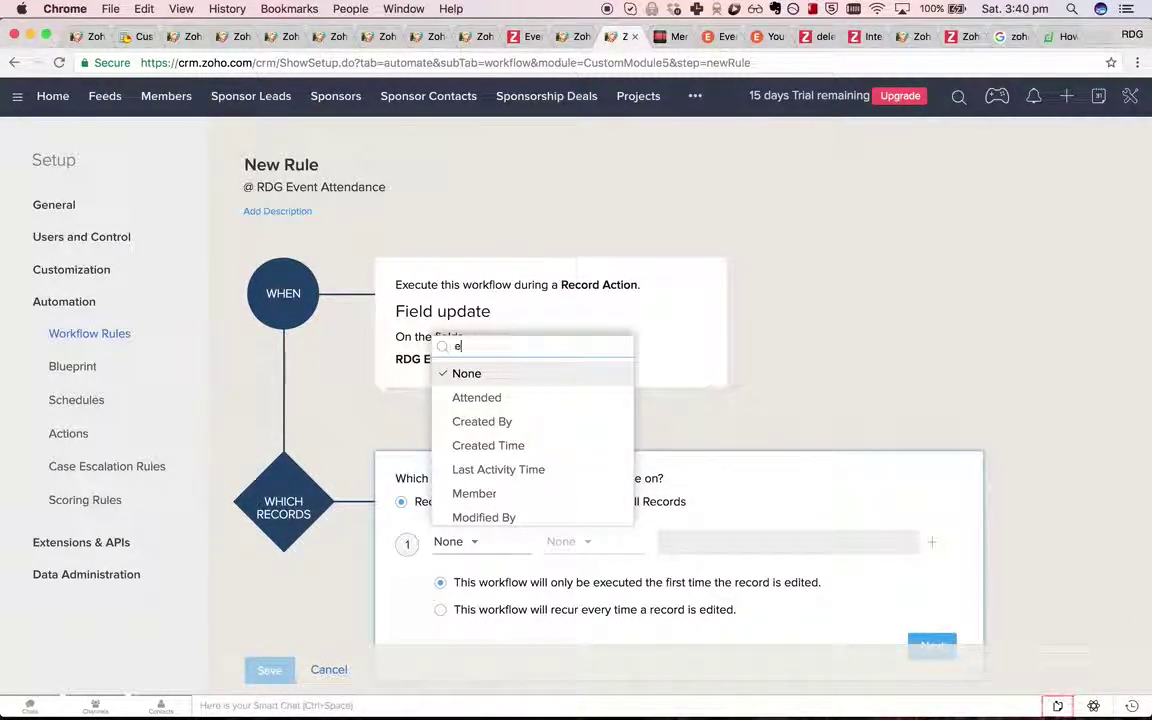
key(BackSpace)
text(atten)
click(506, 507)
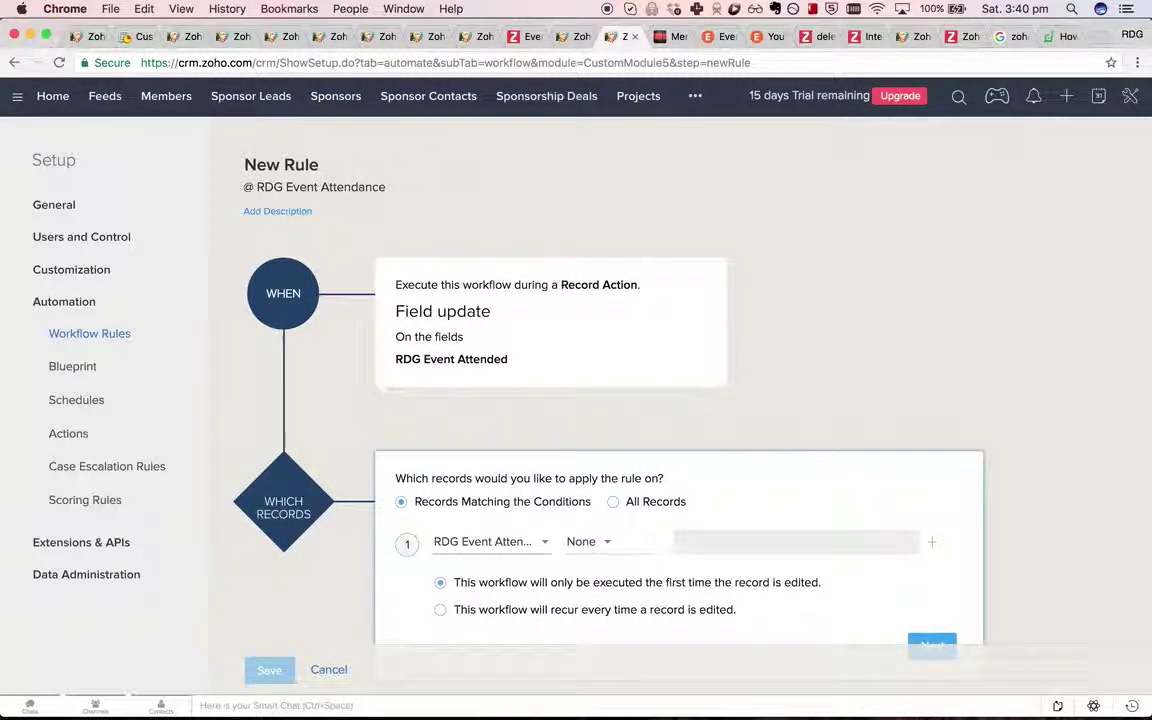
click(588, 541)
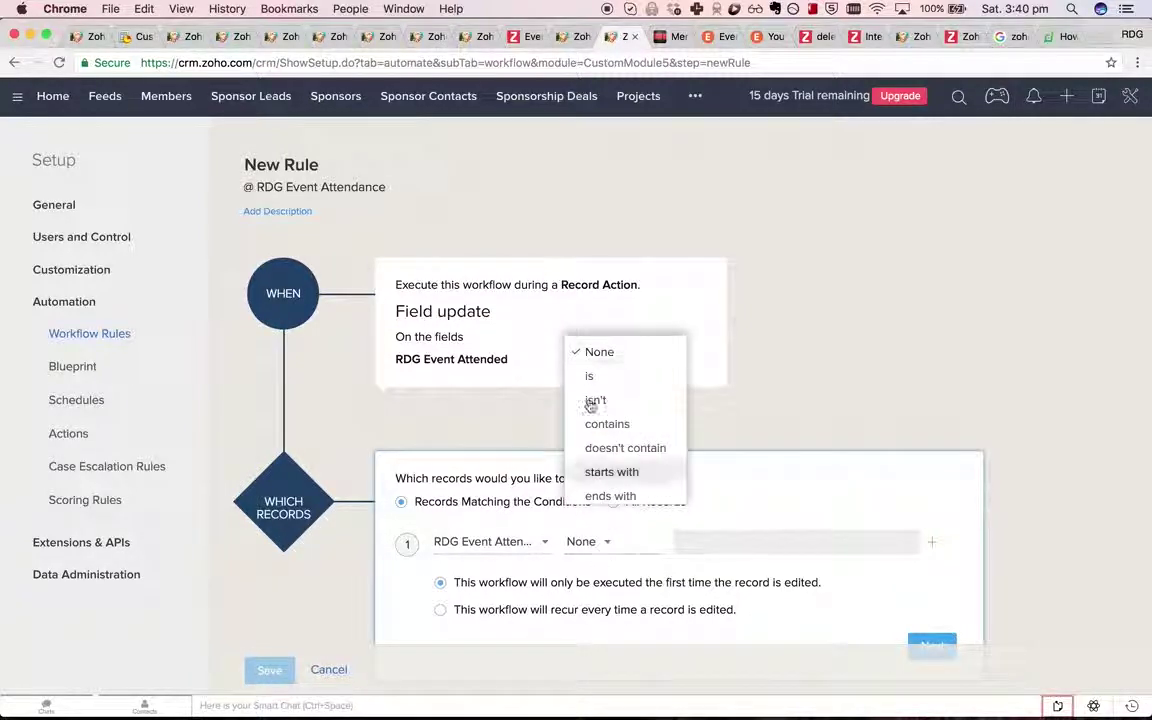
click(613, 377)
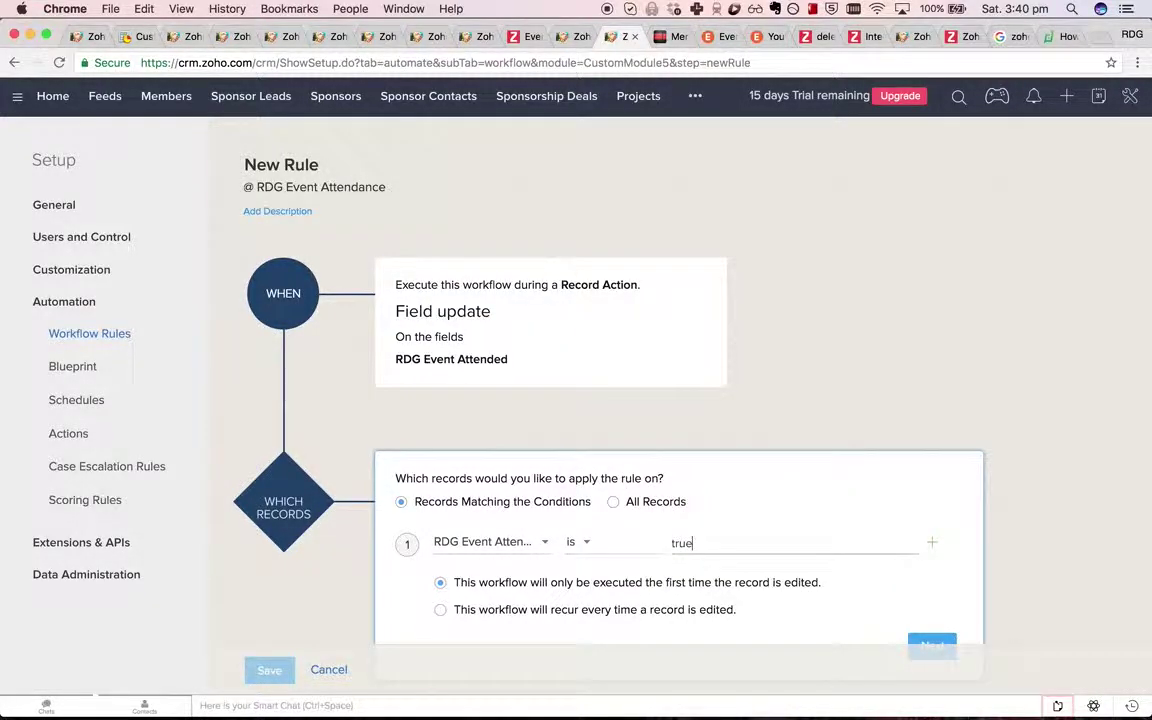
Associate the update member's attendance count custom function as the instant action.
scroll(951, 514, down, 5)
click(937, 479)
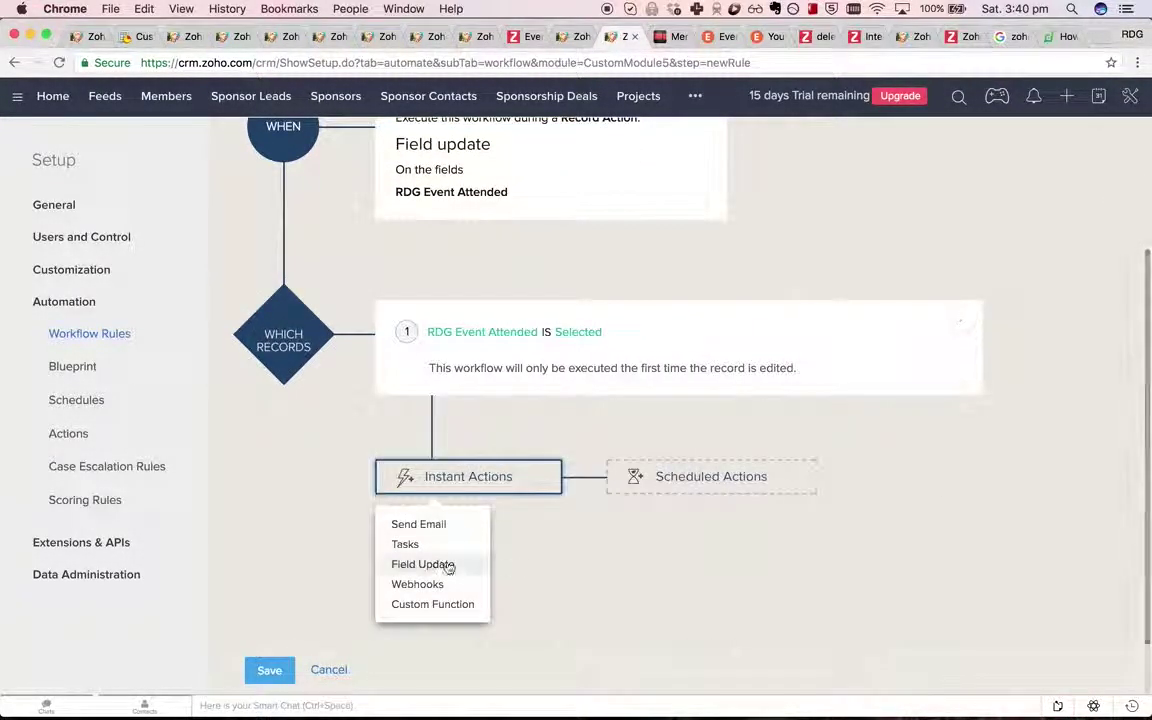
click(457, 605)
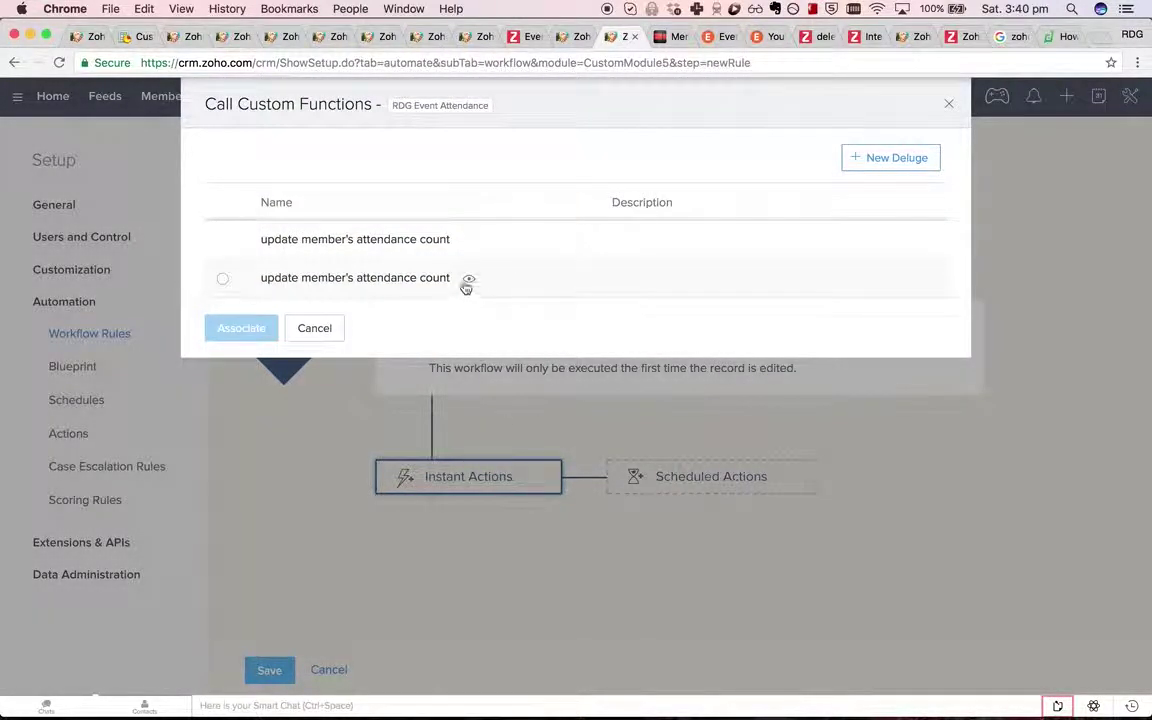
click(383, 241)
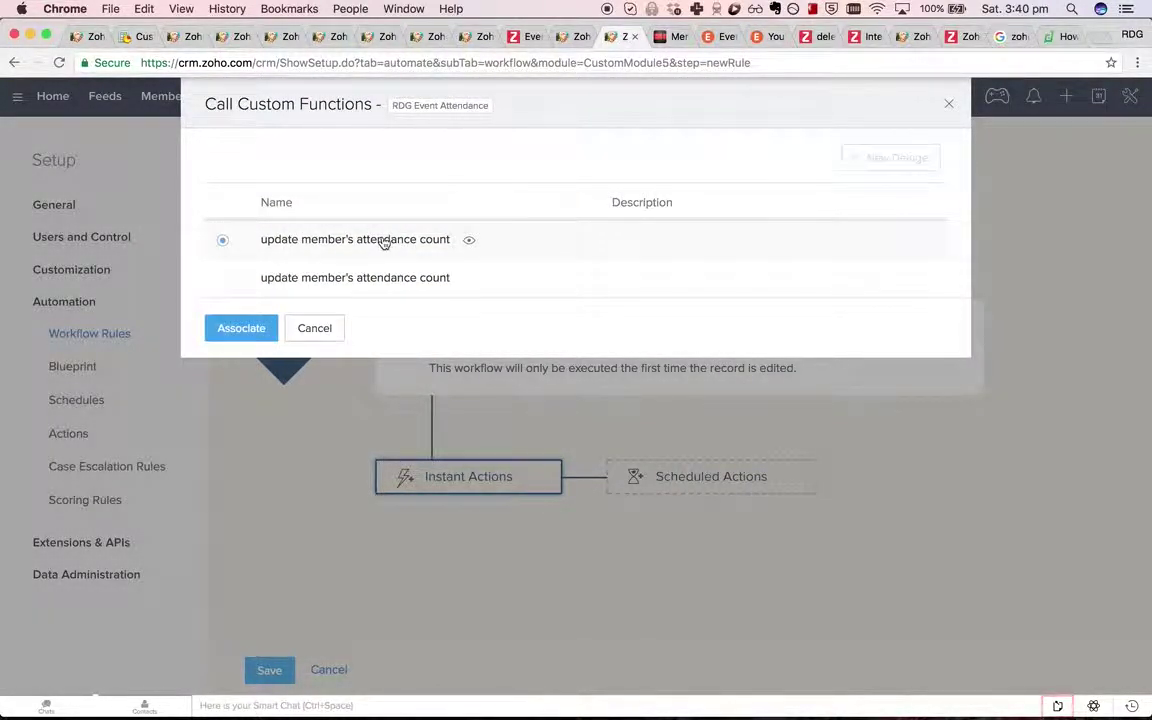
click(245, 328)
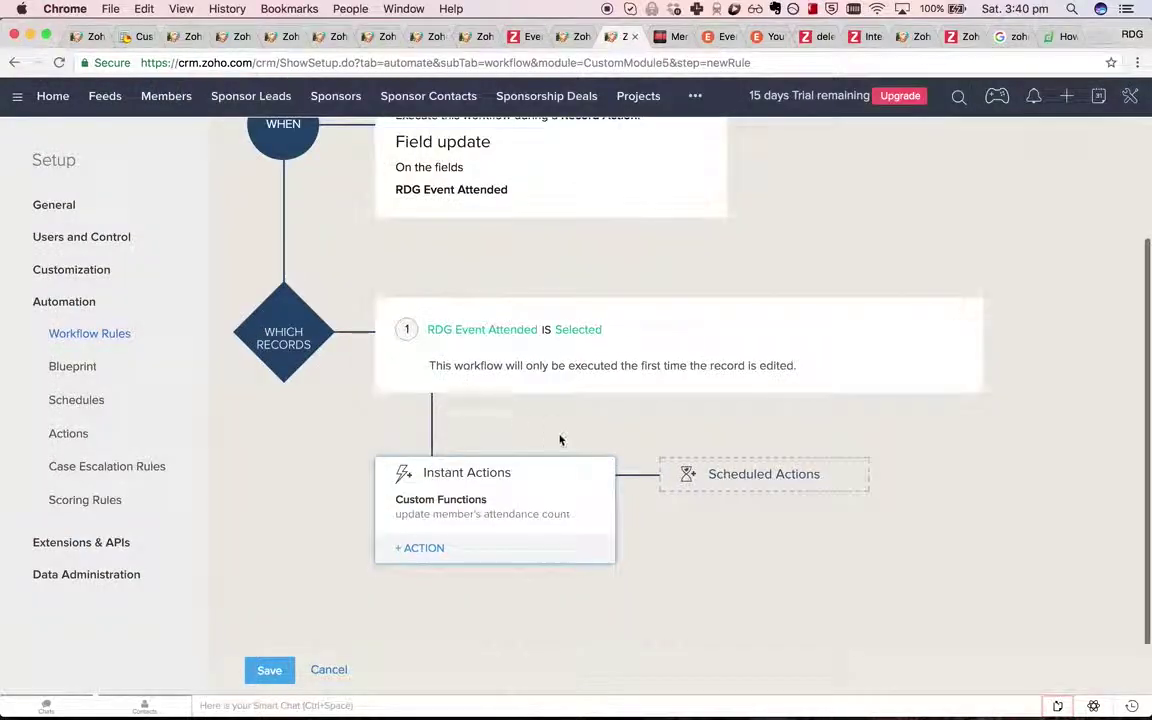
Review the attached attendance function's script via Edit Function, then save the new rule.
click(505, 515)
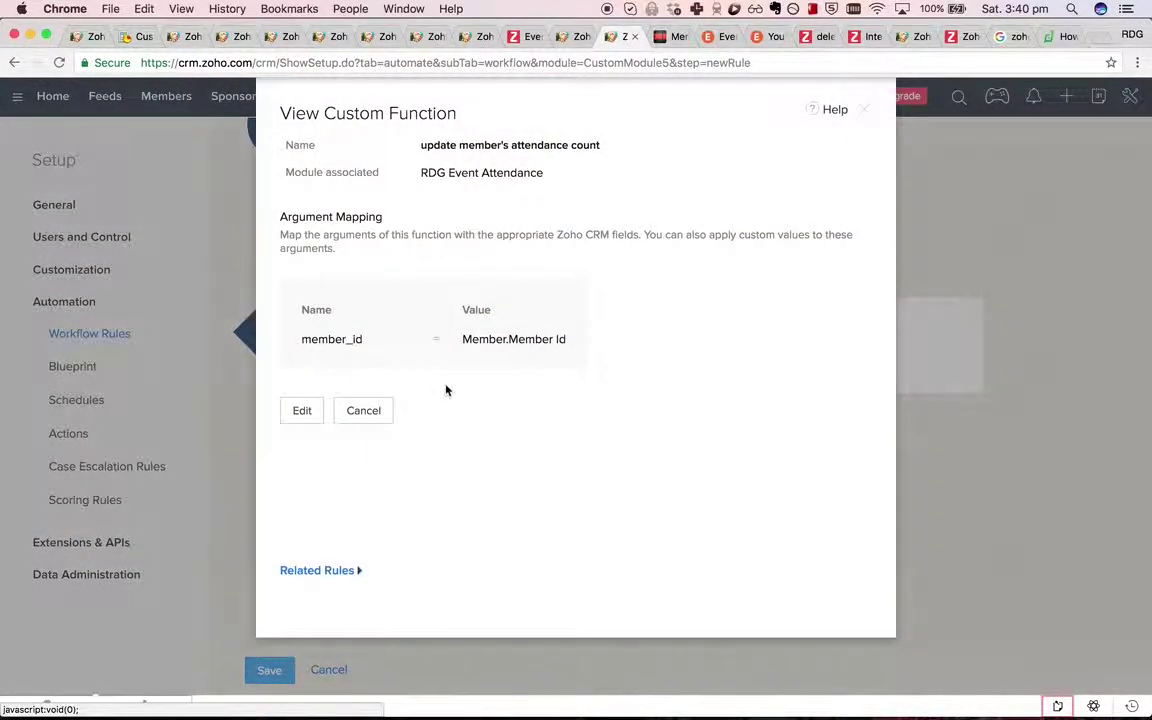
click(303, 412)
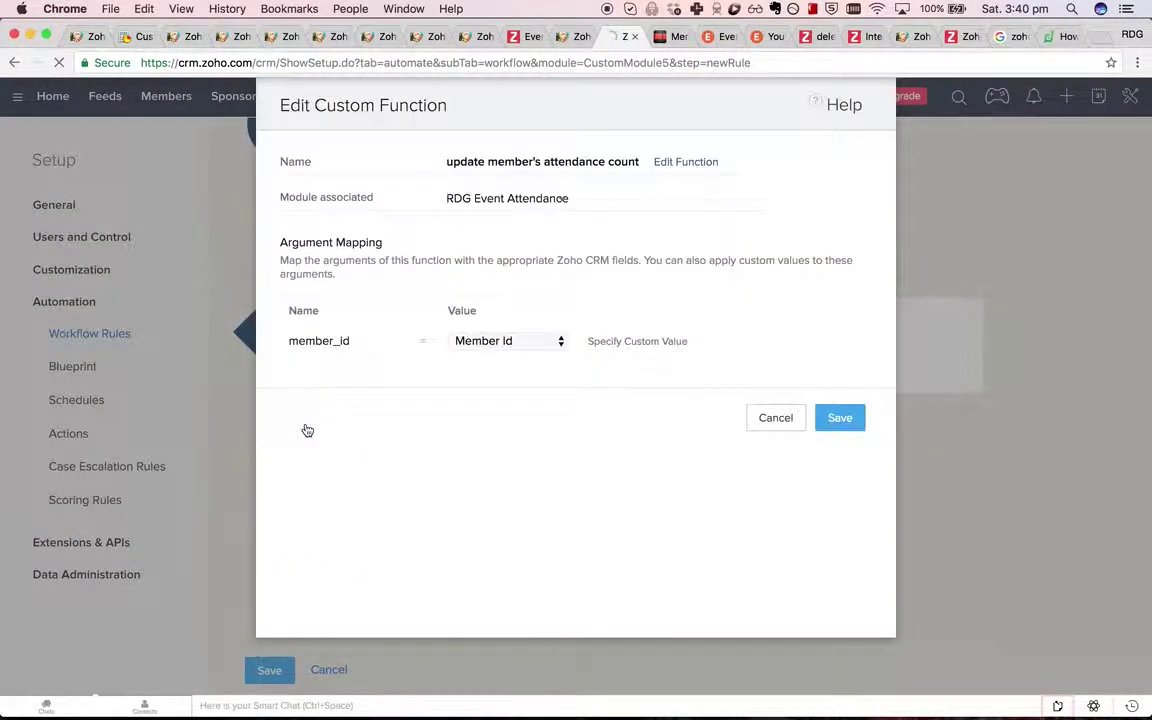
click(683, 164)
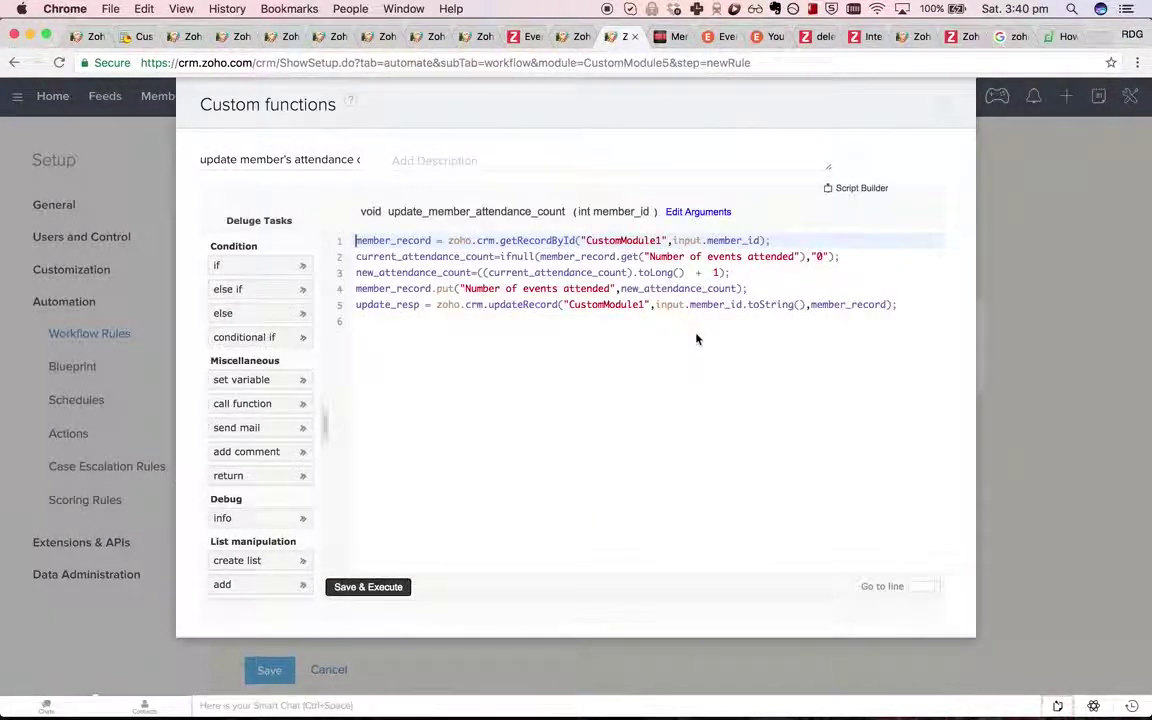
click(947, 105)
click(269, 670)
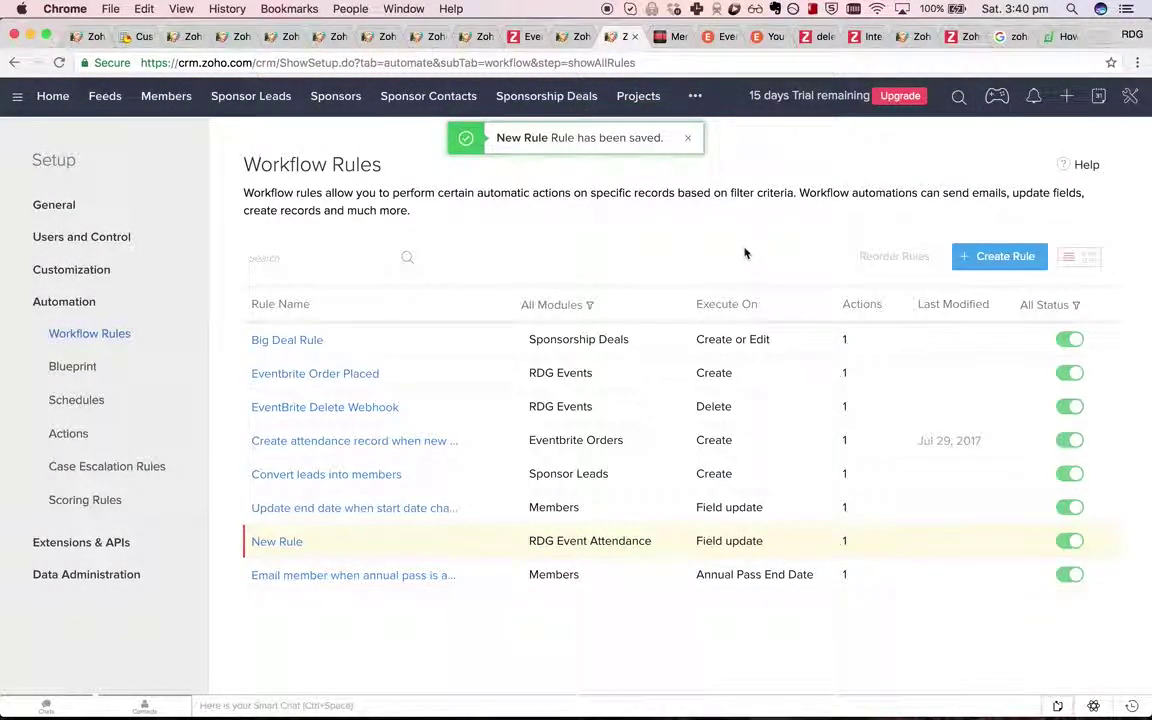
Rename the new rule to 'Update number of events attended' and save it.
click(287, 543)
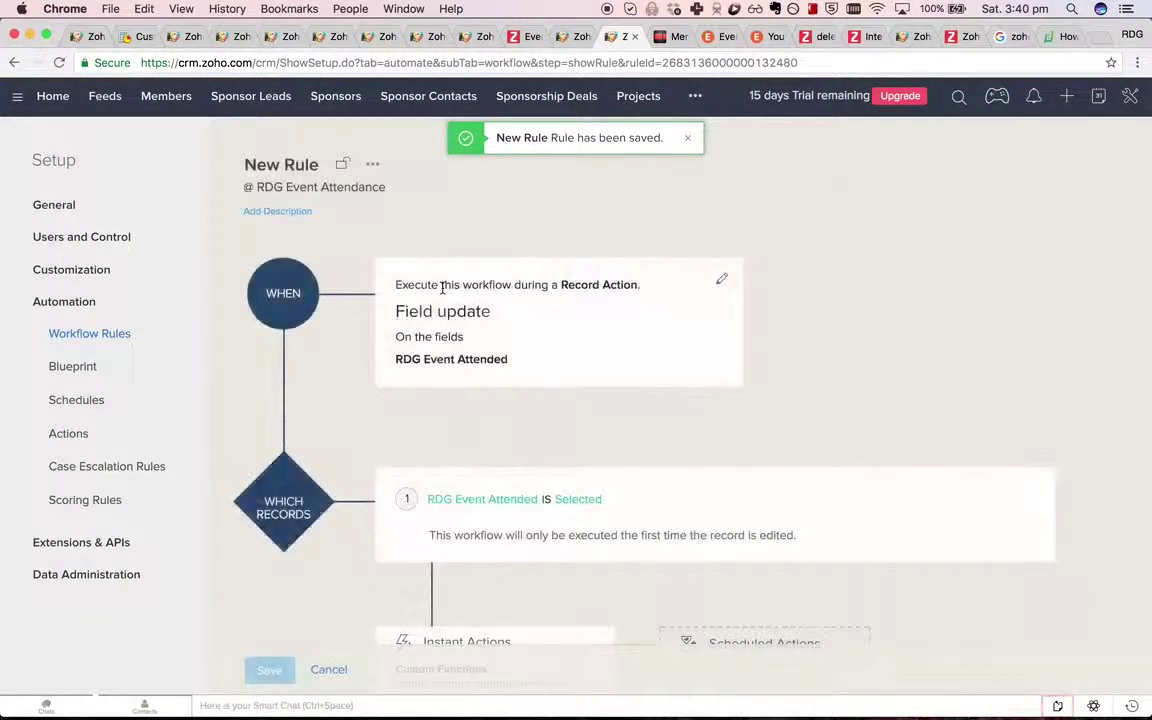
triple_click(288, 164)
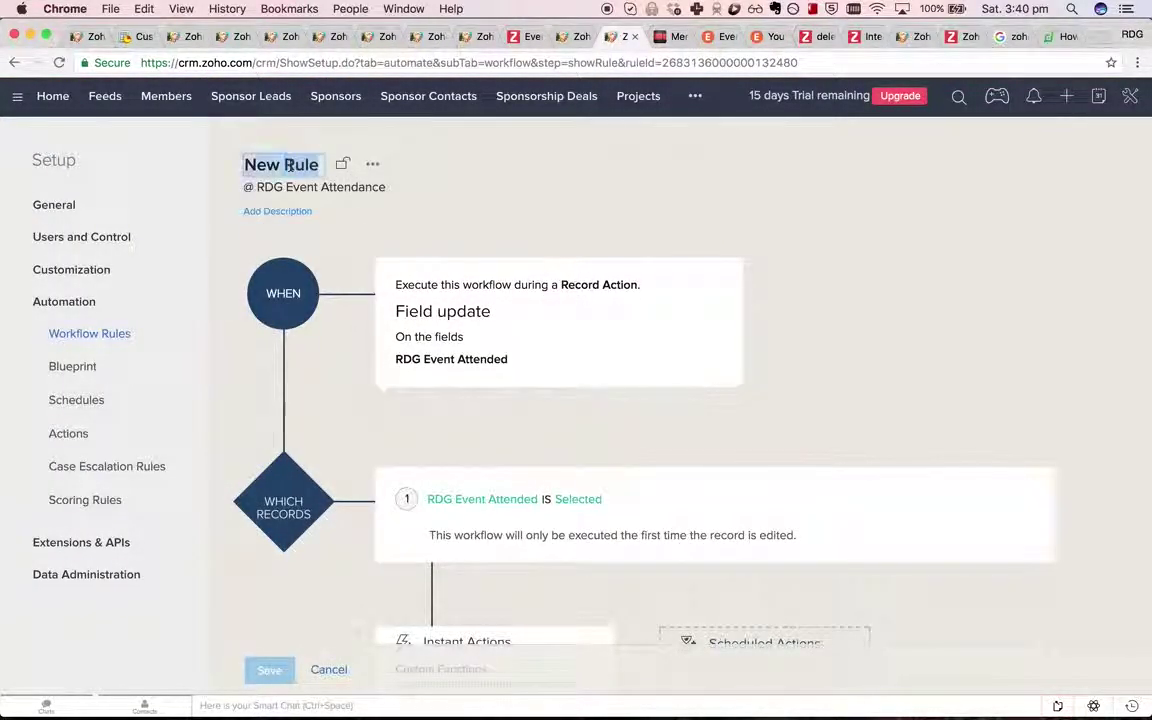
text(Update nu)
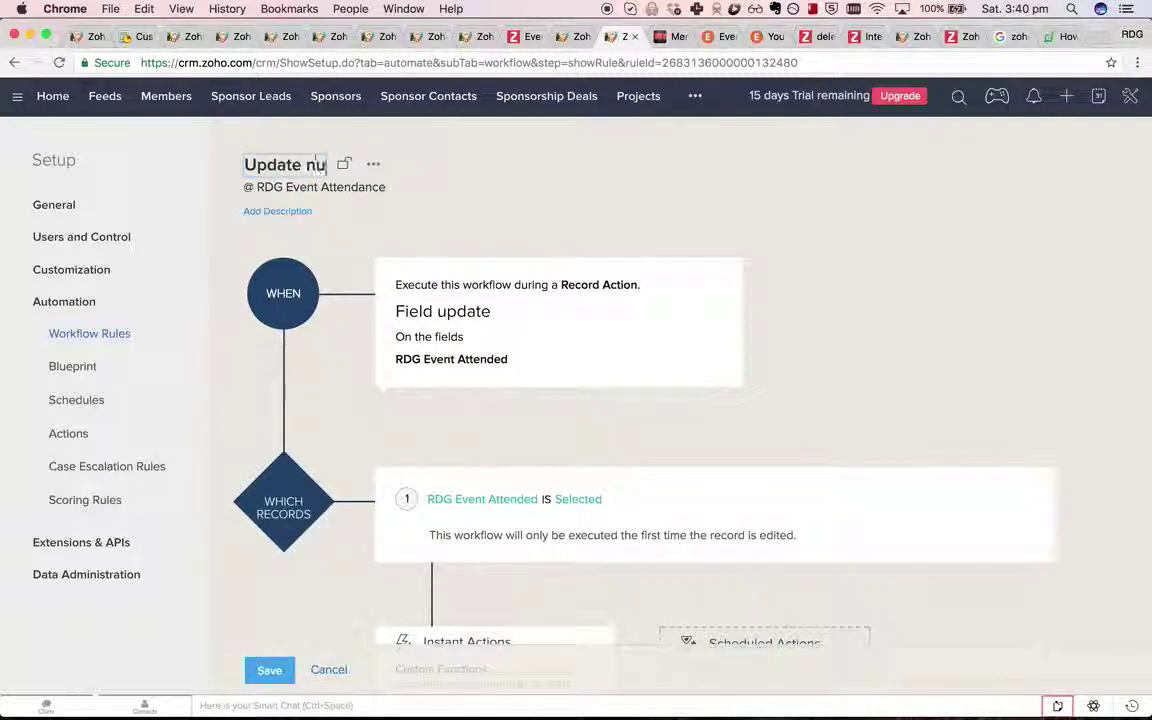
text(mber of avents attended)
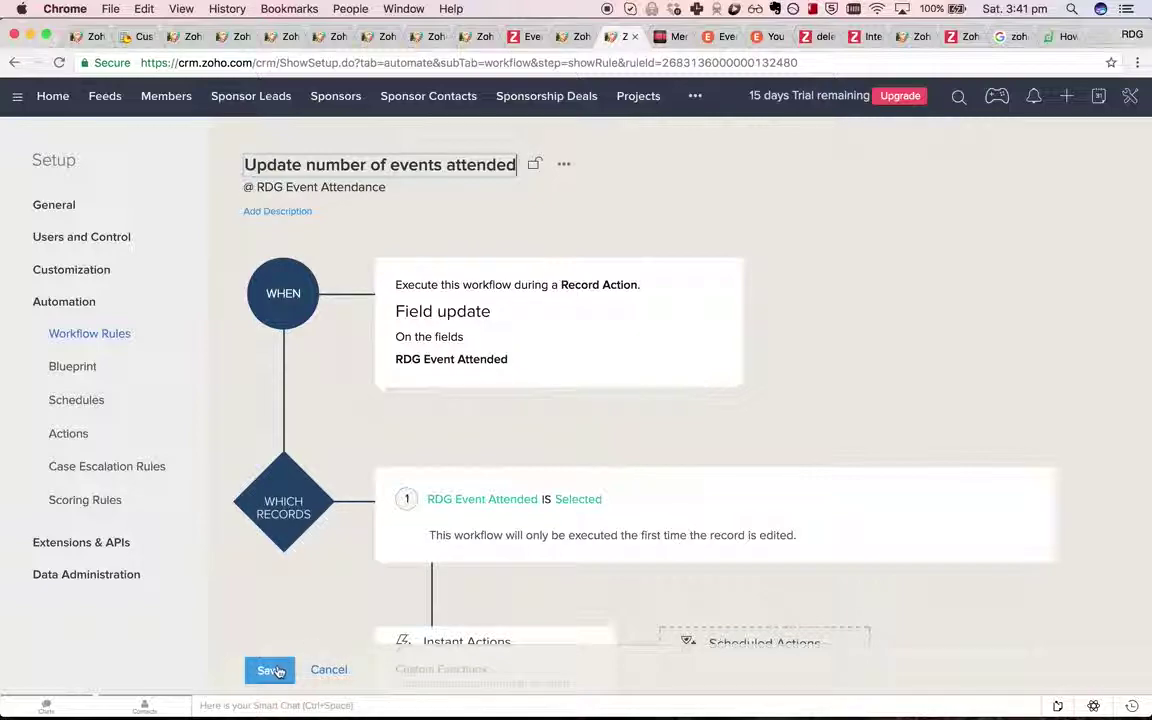
key(Return)
Check the notes checklist, then open the CRM's list of additional modules.
click(661, 36)
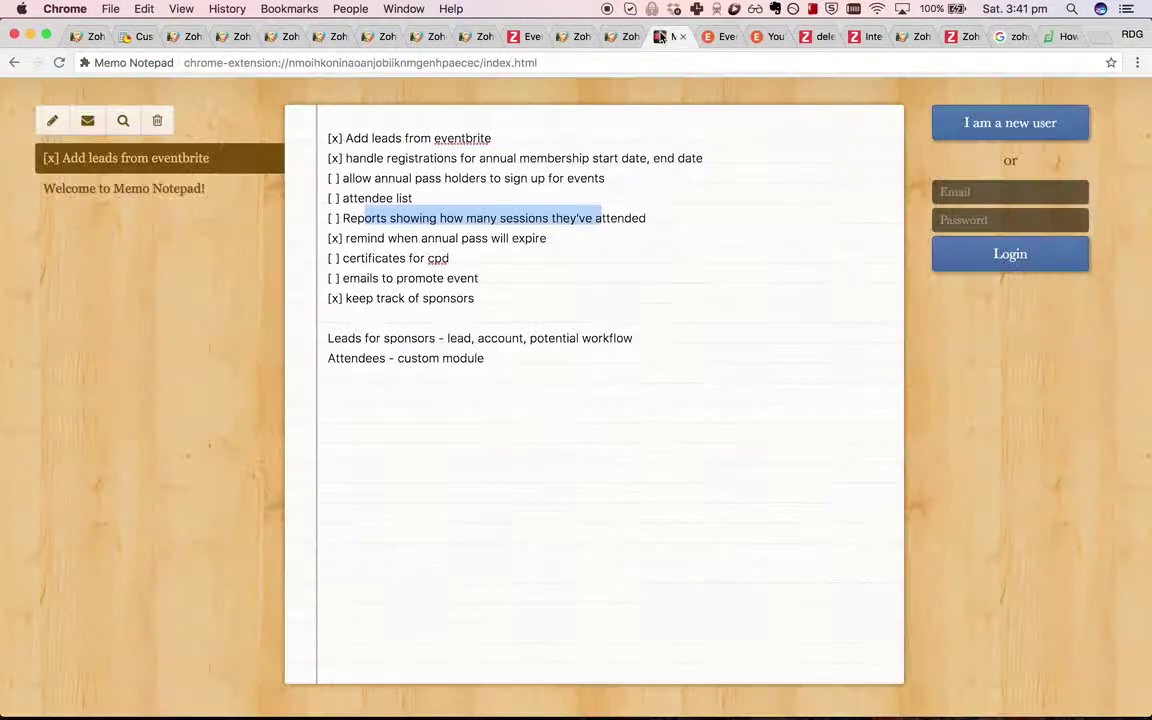
click(336, 220)
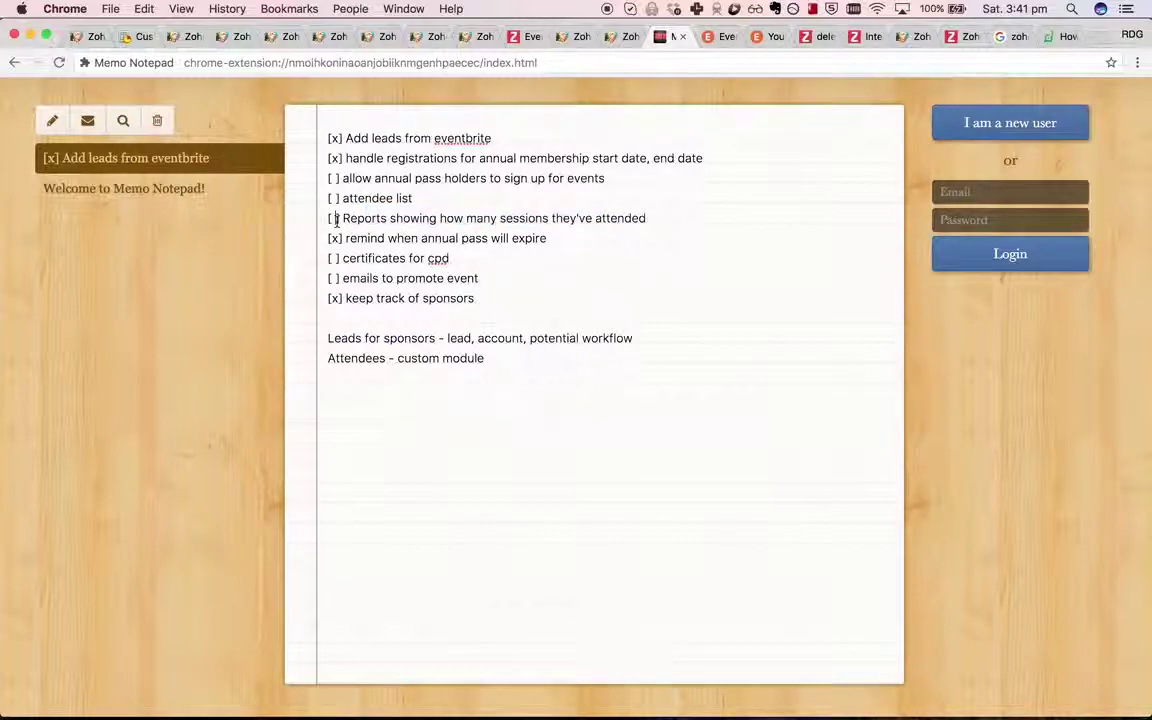
click(566, 40)
click(695, 96)
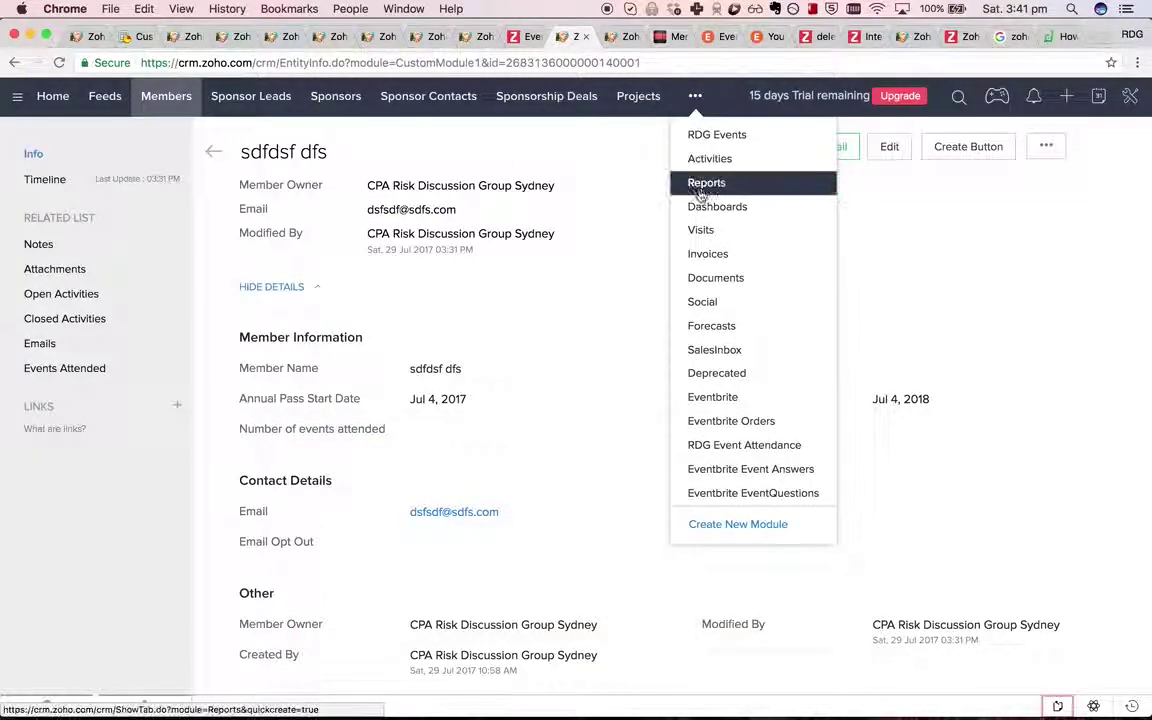
In Reports, start a new report based on the Members module.
click(704, 184)
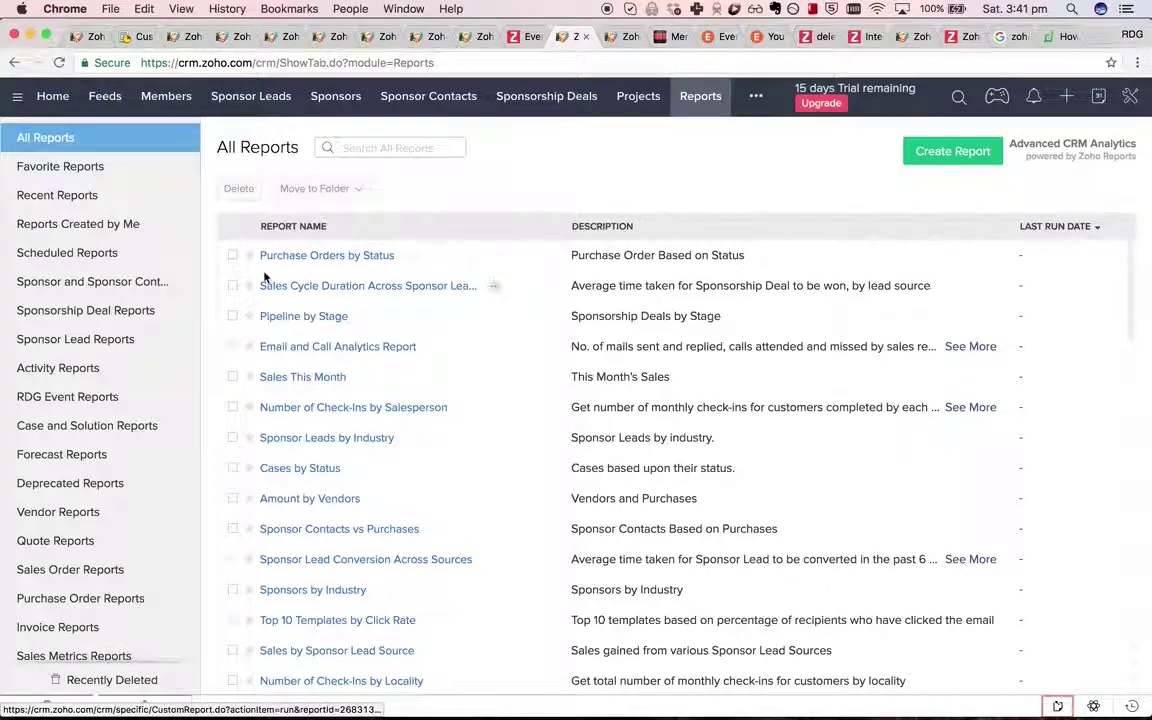
scroll(41, 245, down, 2)
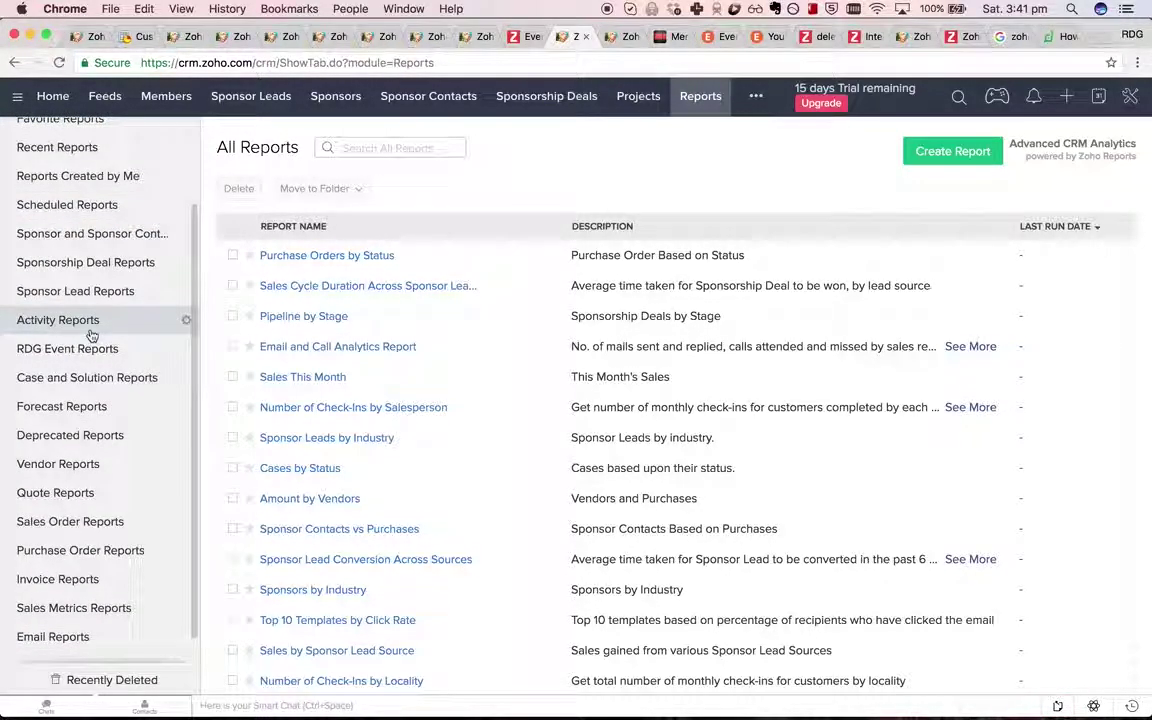
scroll(90, 334, down, 1)
scroll(100, 545, up, 5)
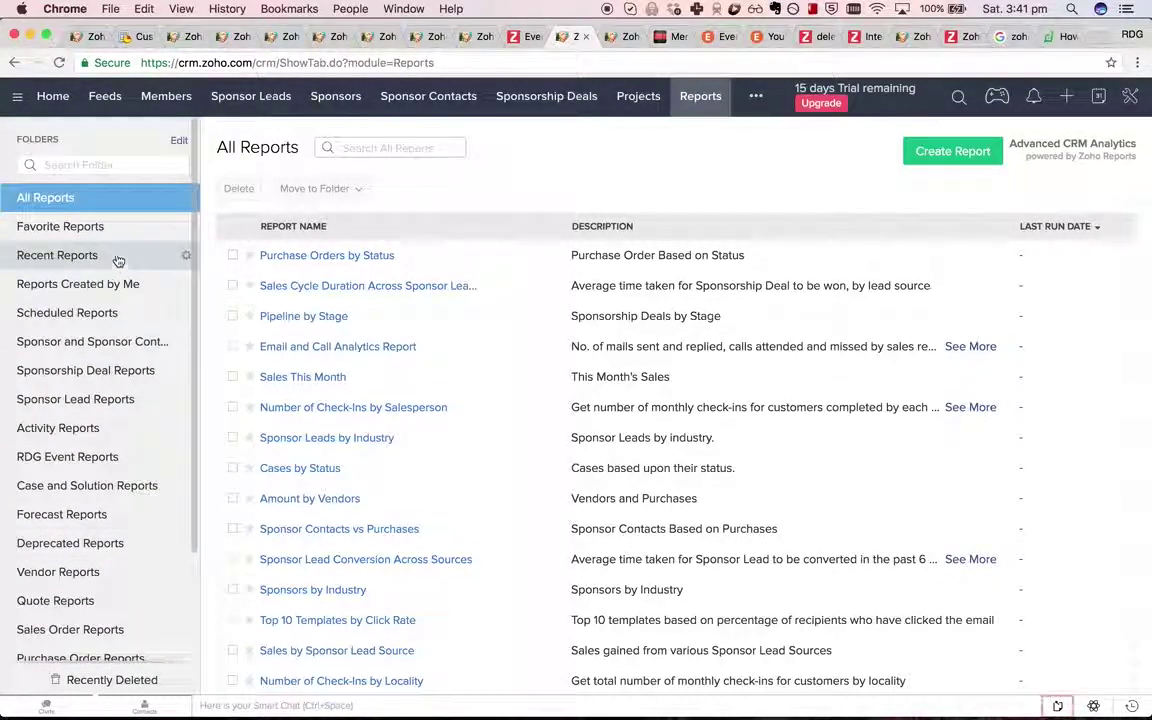
click(946, 160)
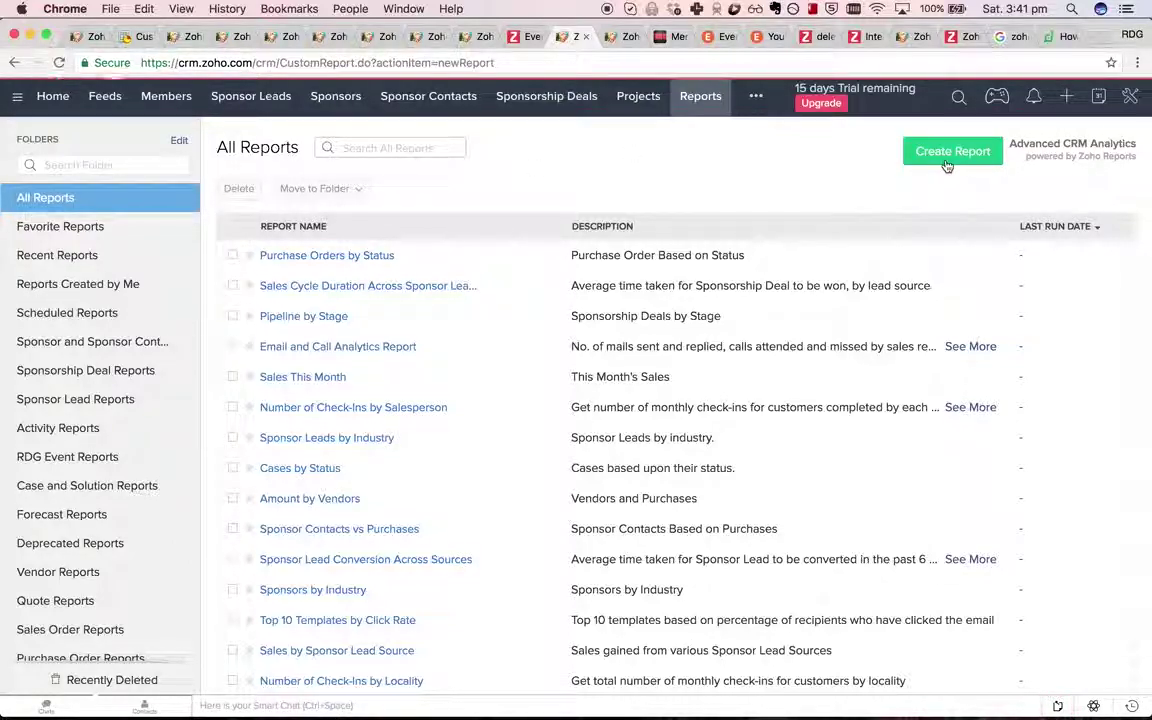
click(187, 262)
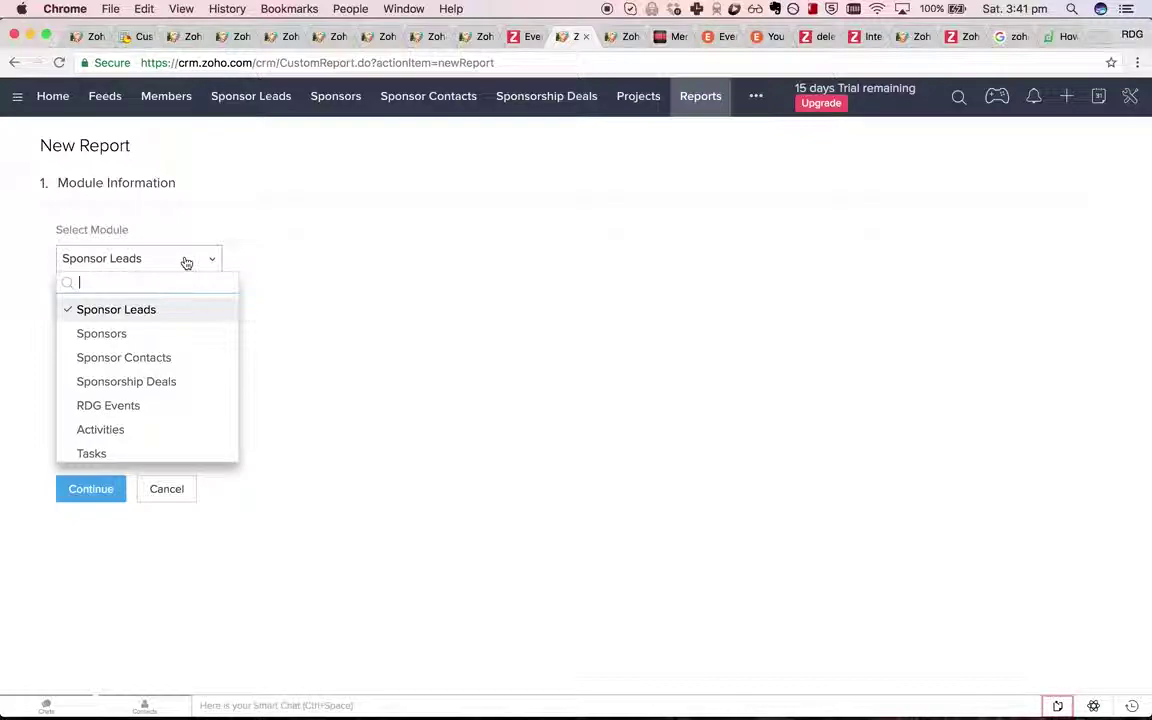
text(e)
key(BackSpace)
text(me)
key(Return)
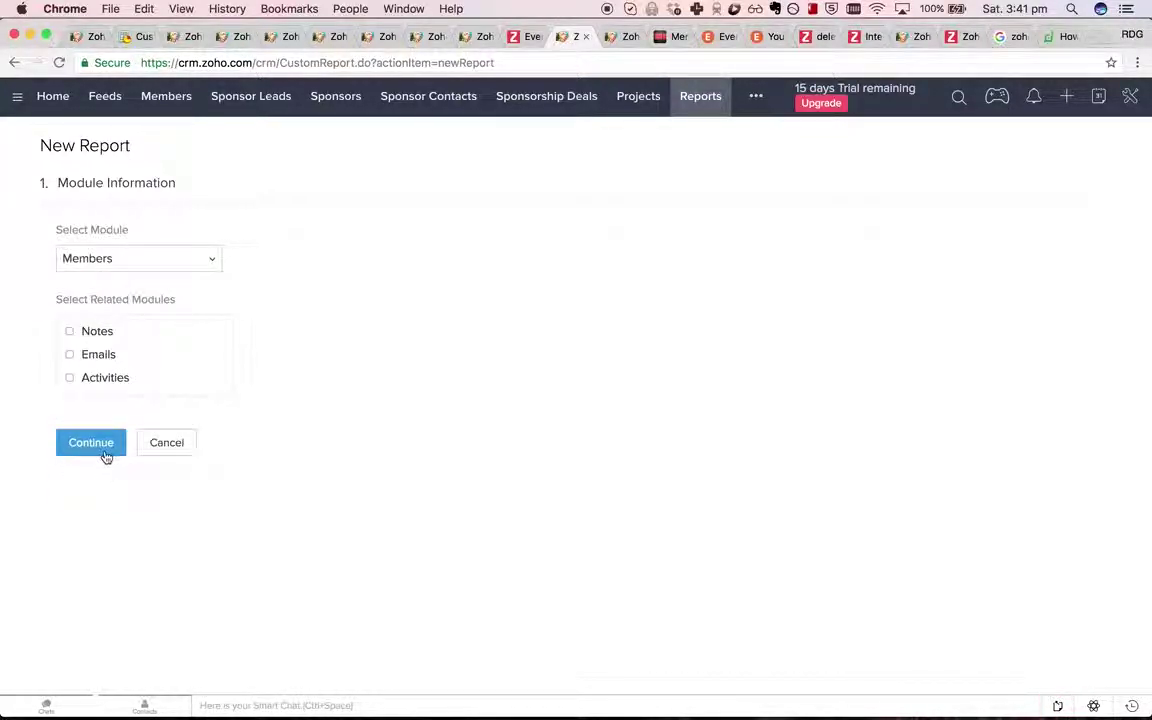
click(105, 450)
Make it a Summary report with Member Name and Number of events attended columns, skipping filters.
click(352, 366)
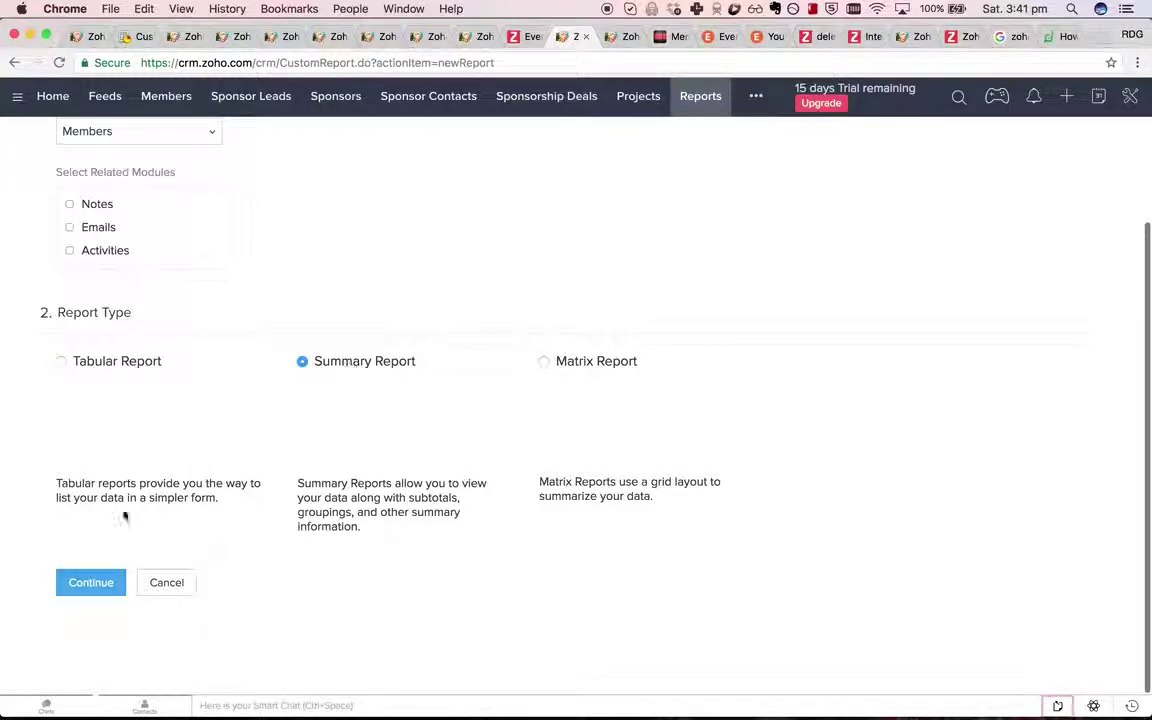
click(92, 582)
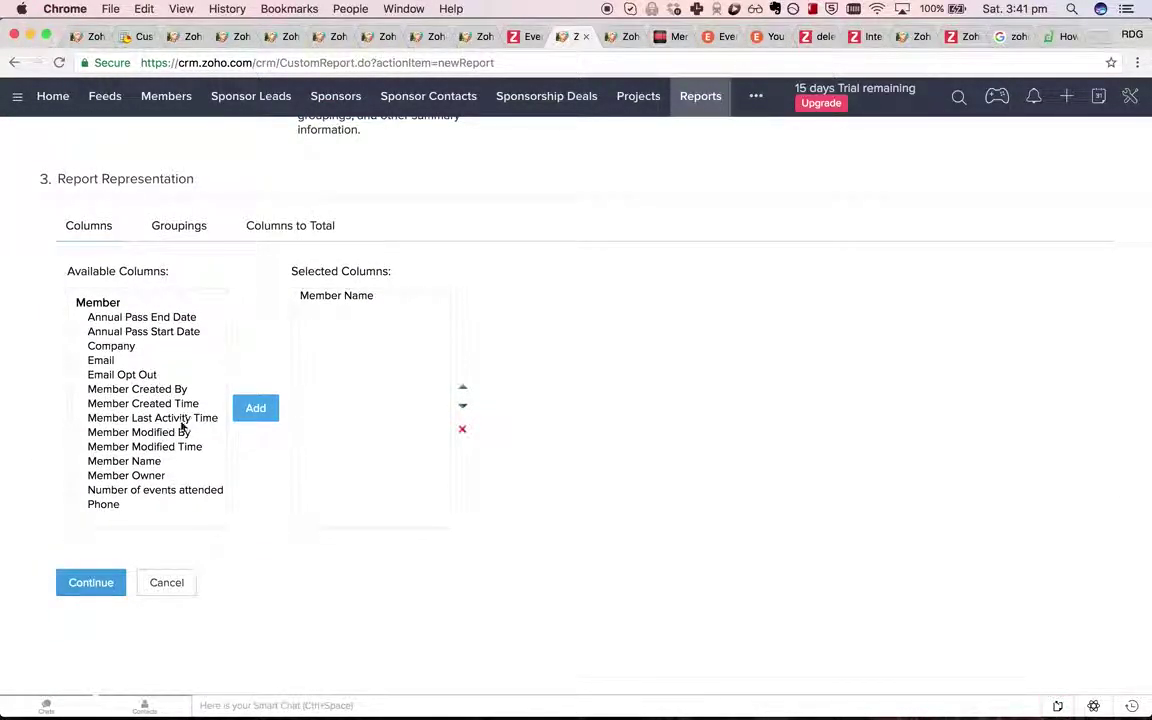
click(158, 461)
click(240, 414)
click(176, 490)
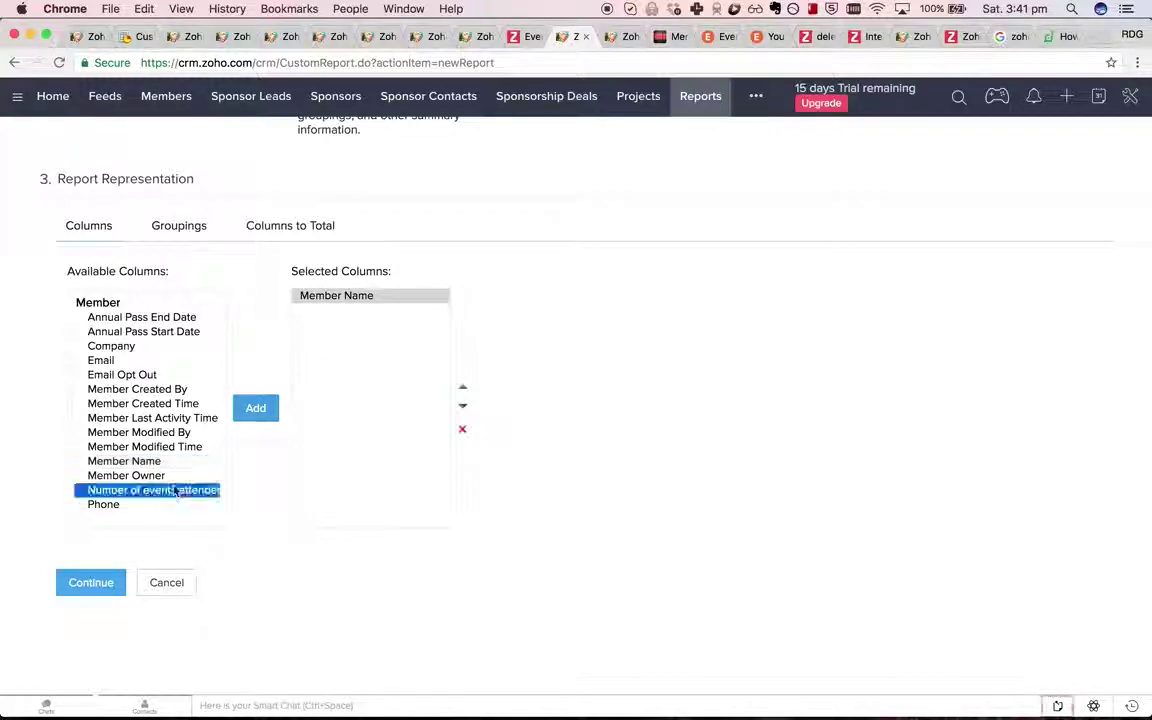
click(256, 408)
click(92, 584)
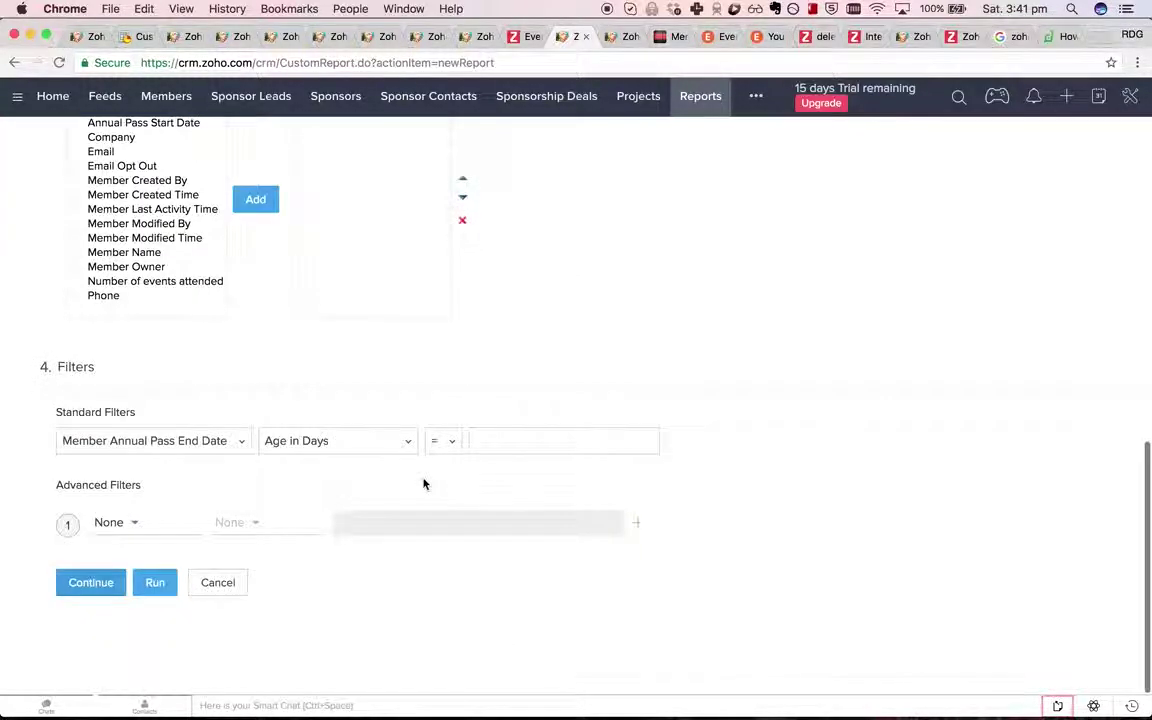
click(105, 586)
Create and select a new report folder named 'Member Reports'.
click(218, 354)
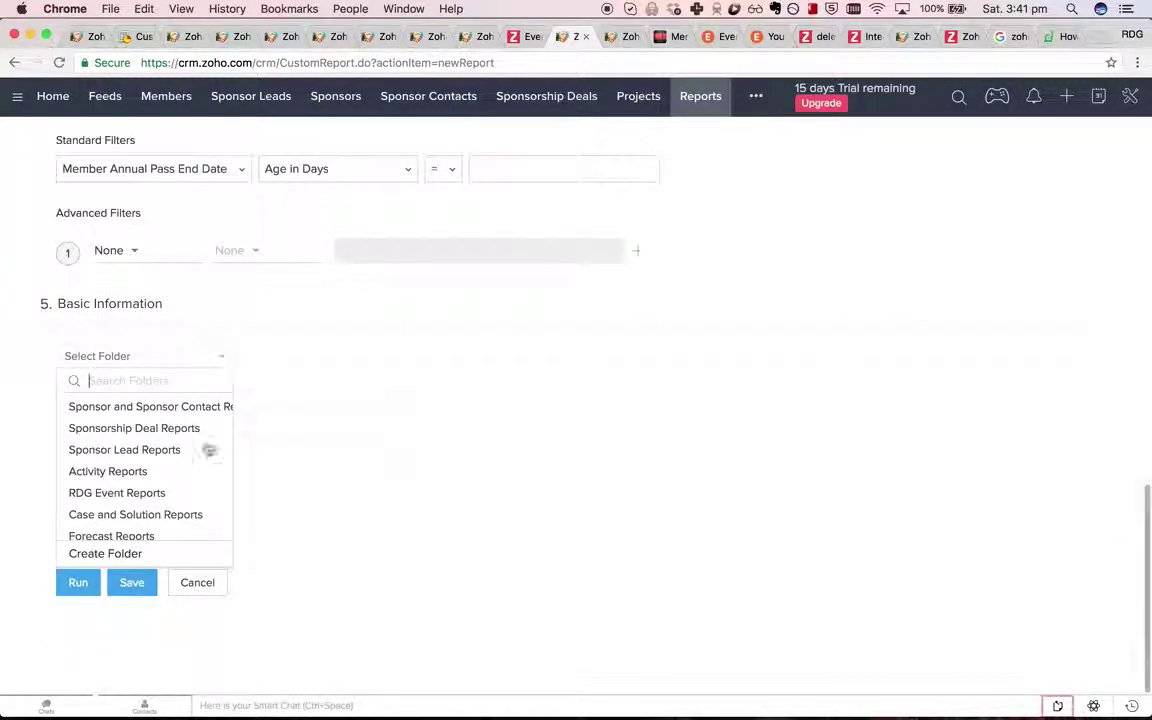
click(158, 557)
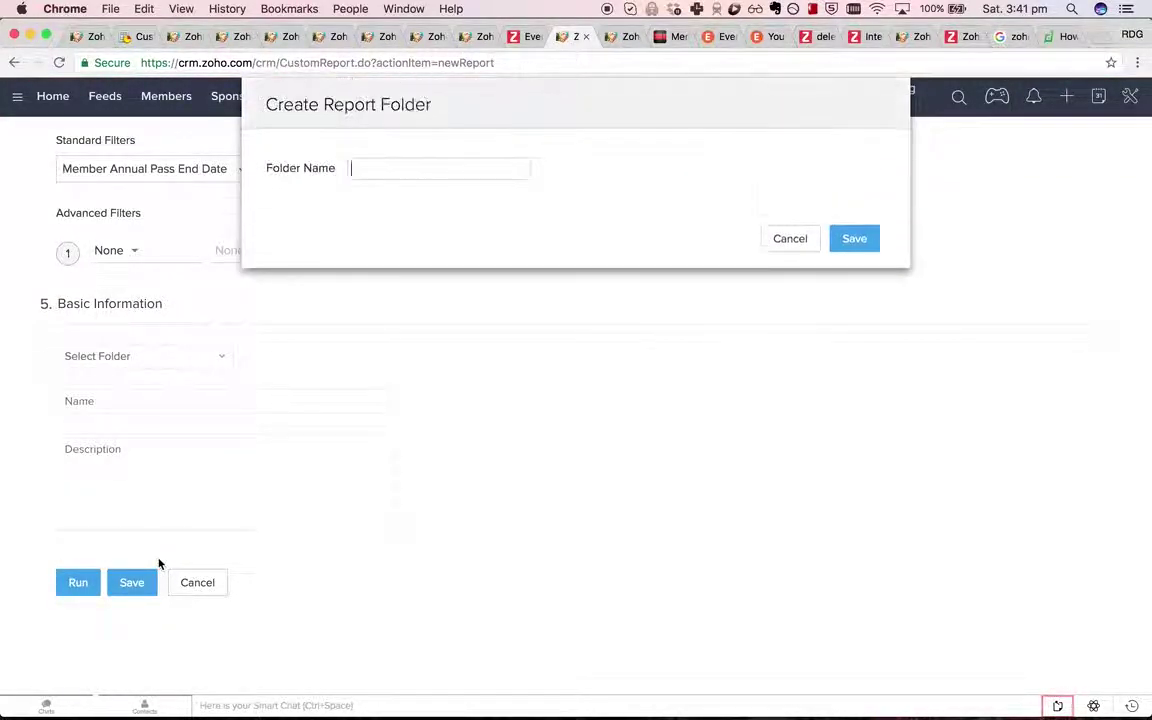
text(M)
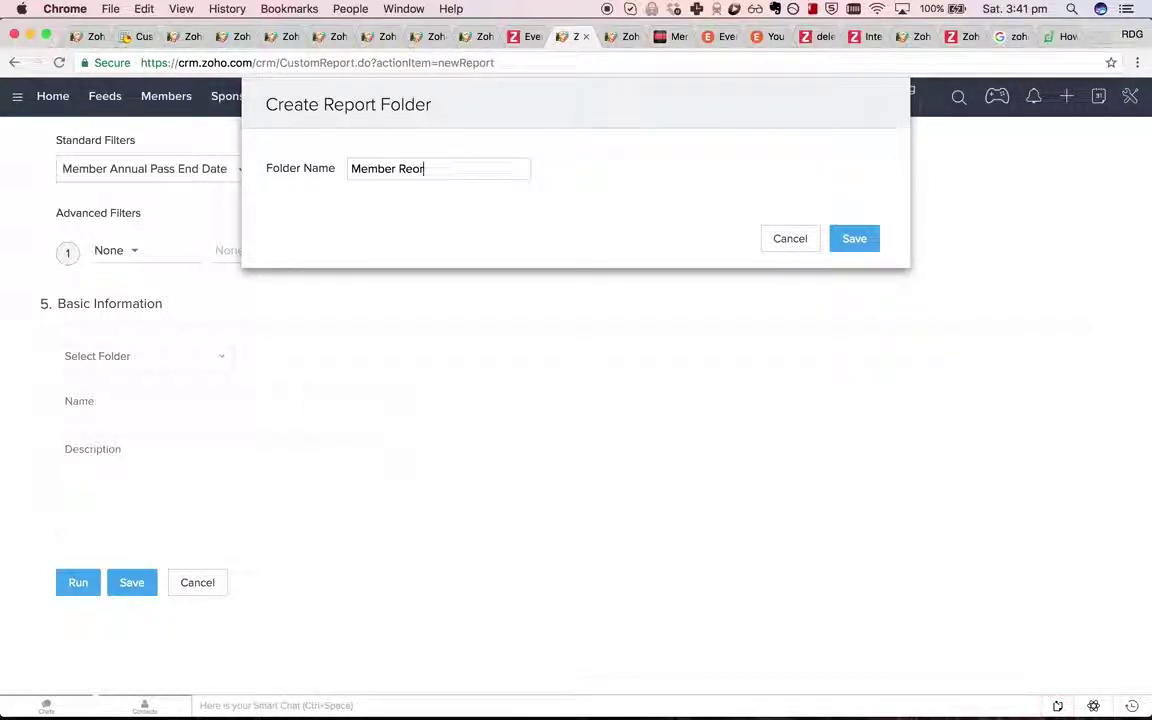
text(ember Reports)
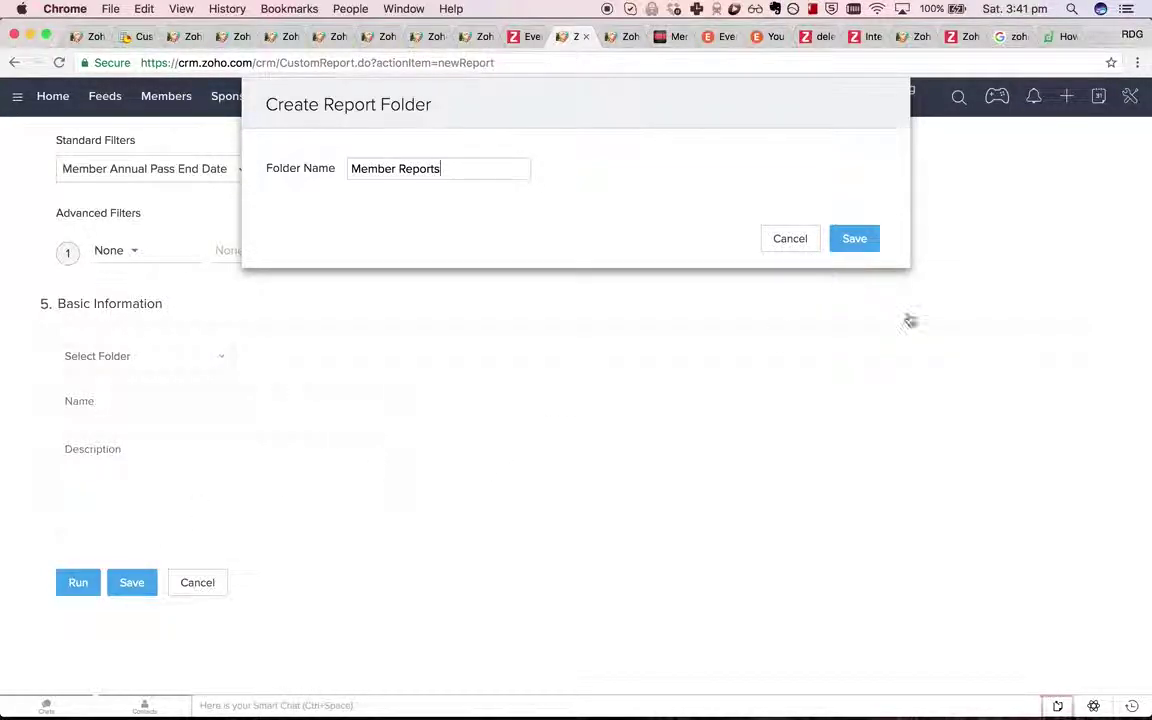
click(854, 240)
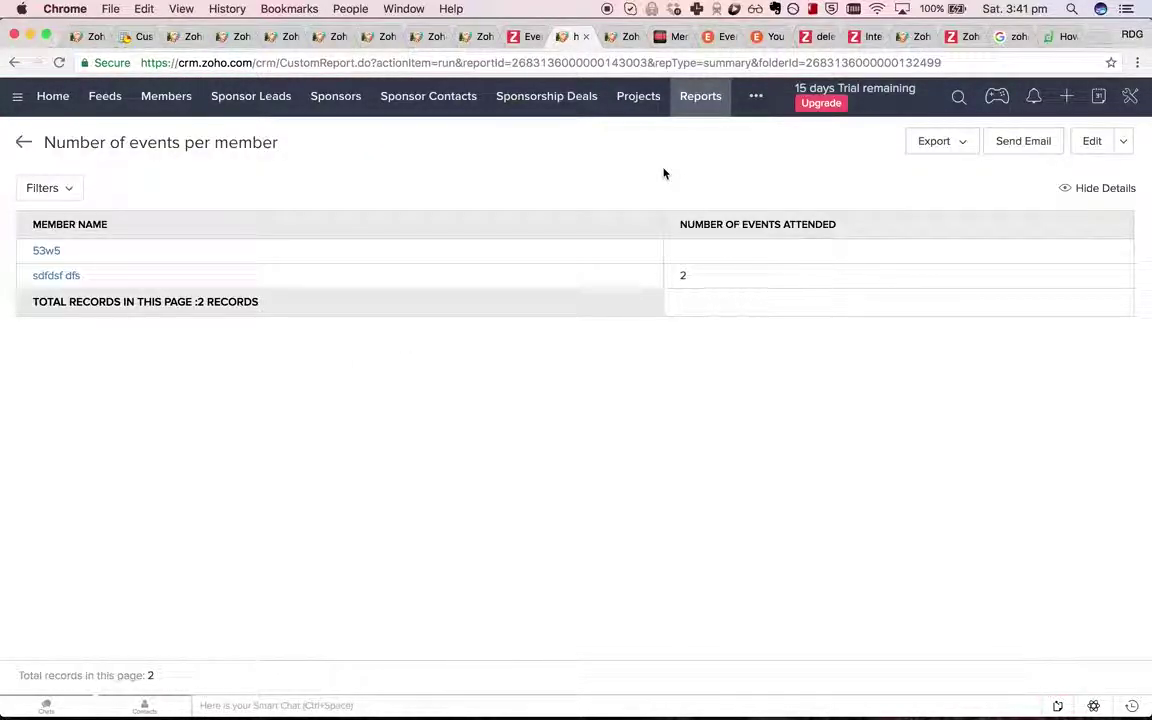
Tick the session-attendance reports item as [x] in Memo Notepad.
click(668, 36)
key(BackSpace)
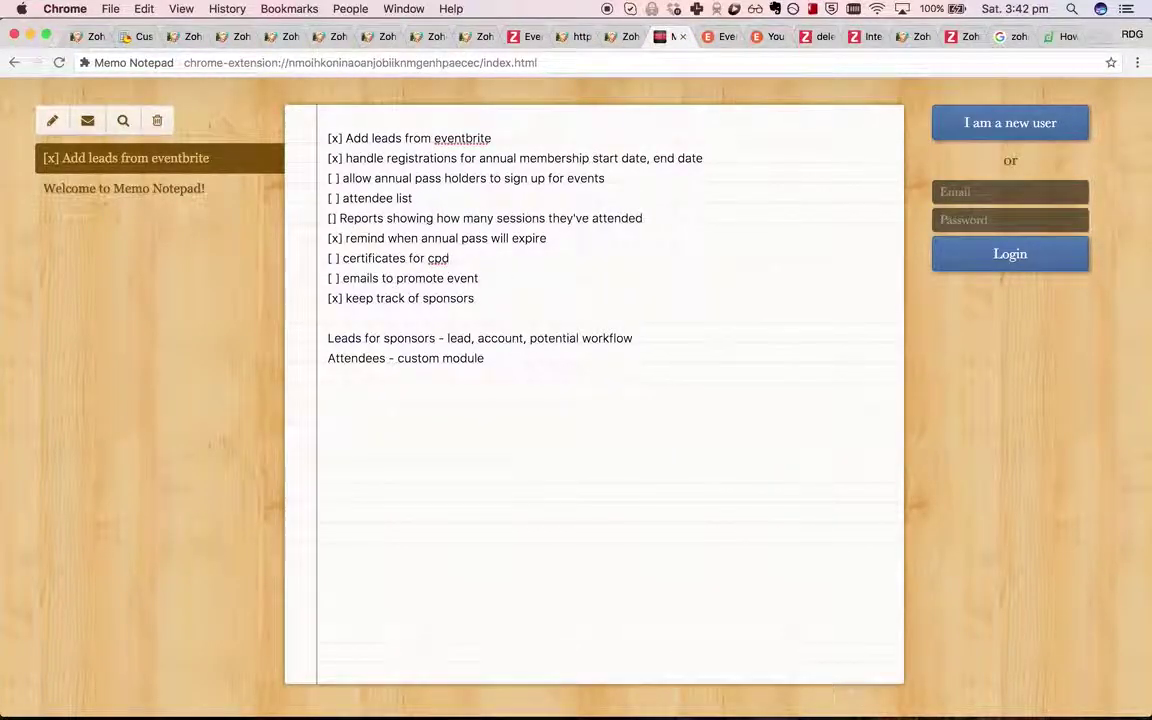
text(x)
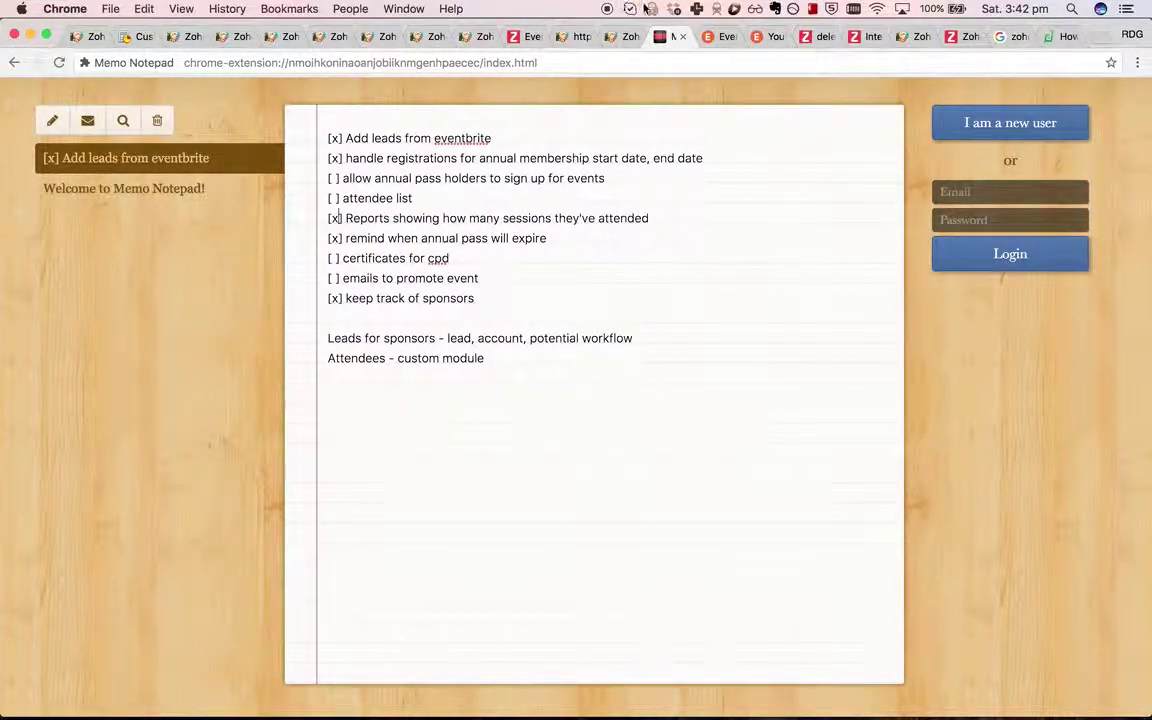